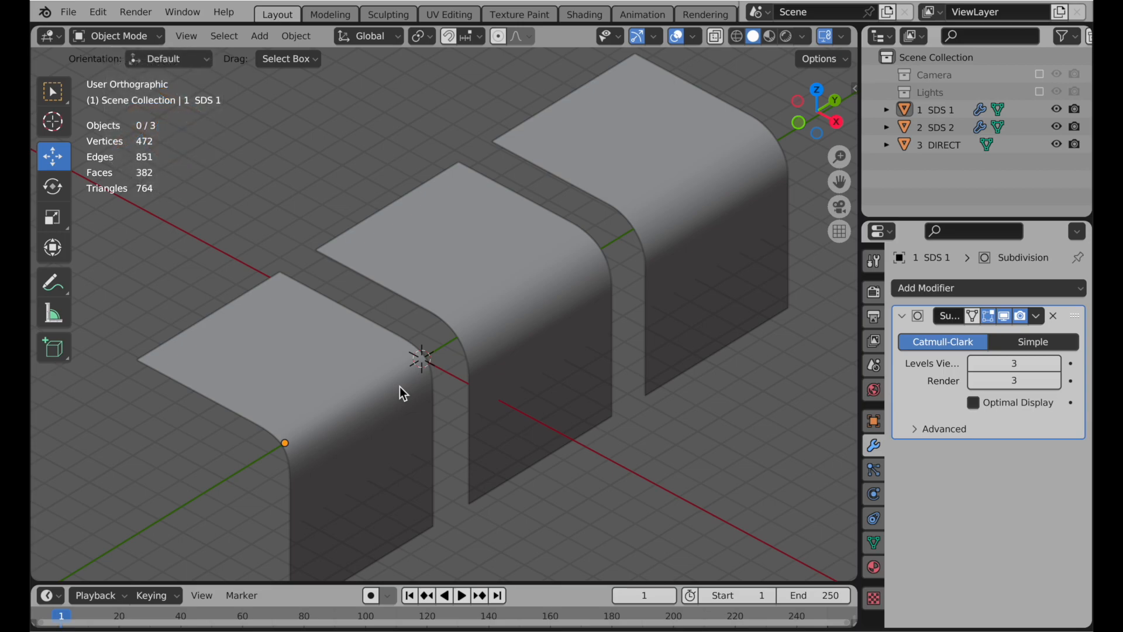
Step: Show the scene in wireframe and select the 1 SDS 1 and 2 SDS 2 panels to compare their mesh density
{"action": "left_click", "coordinate": [737, 36]}
{"action": "left_click", "coordinate": [306, 373]}
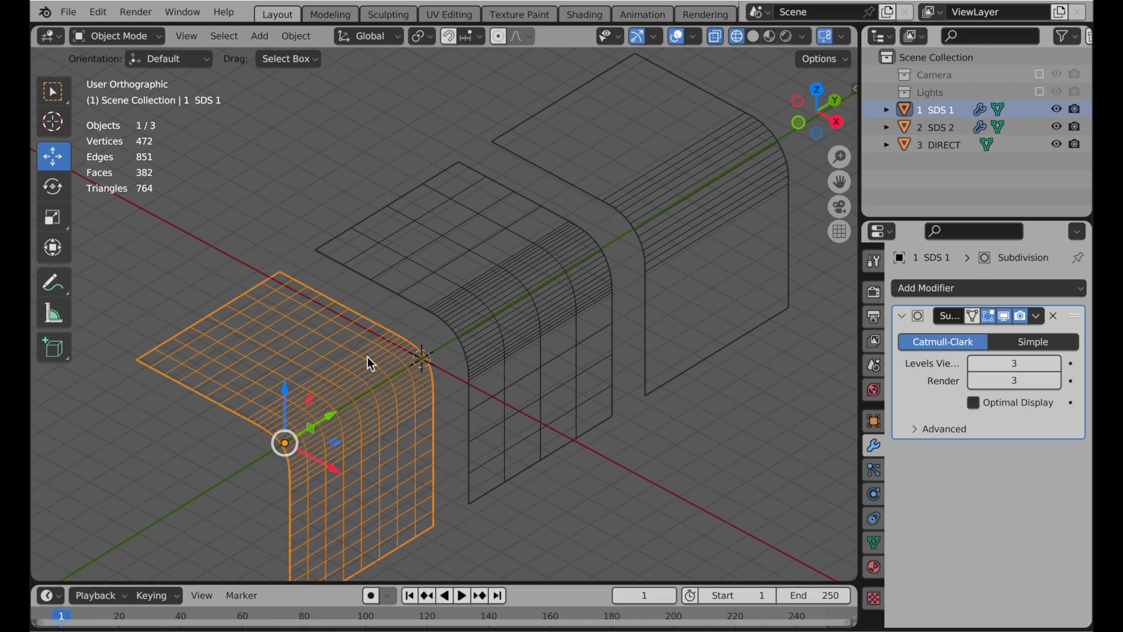
{"action": "left_click", "coordinate": [490, 296], "text": "shift"}
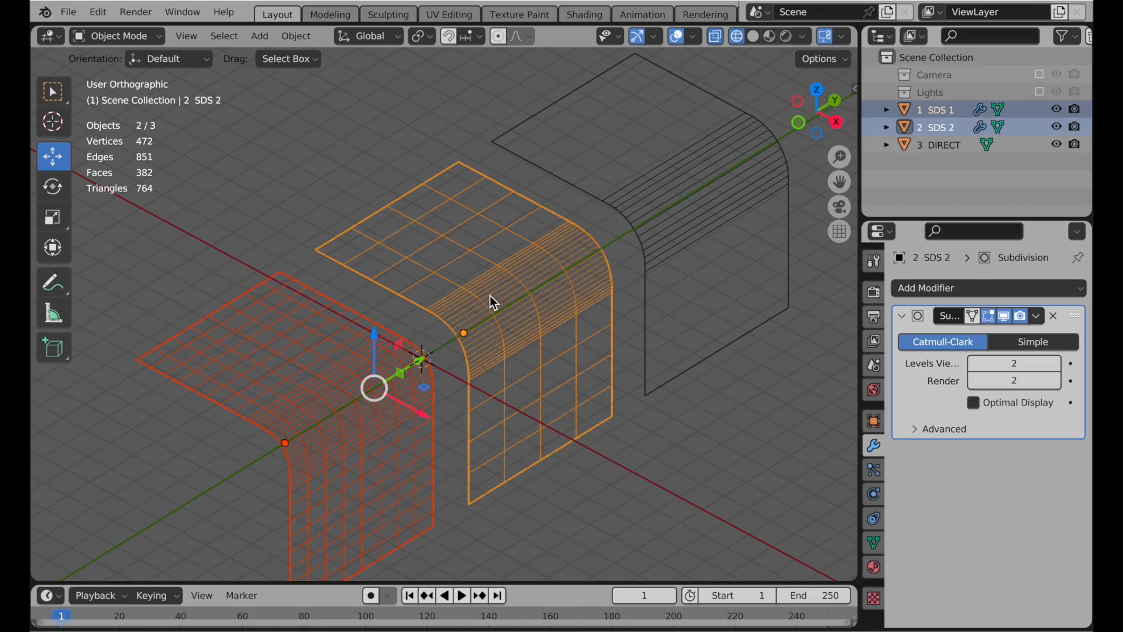
Step: Delete the 3 DIRECT and 2 SDS 2 panels from the scene
{"action": "left_click", "coordinate": [723, 185]}
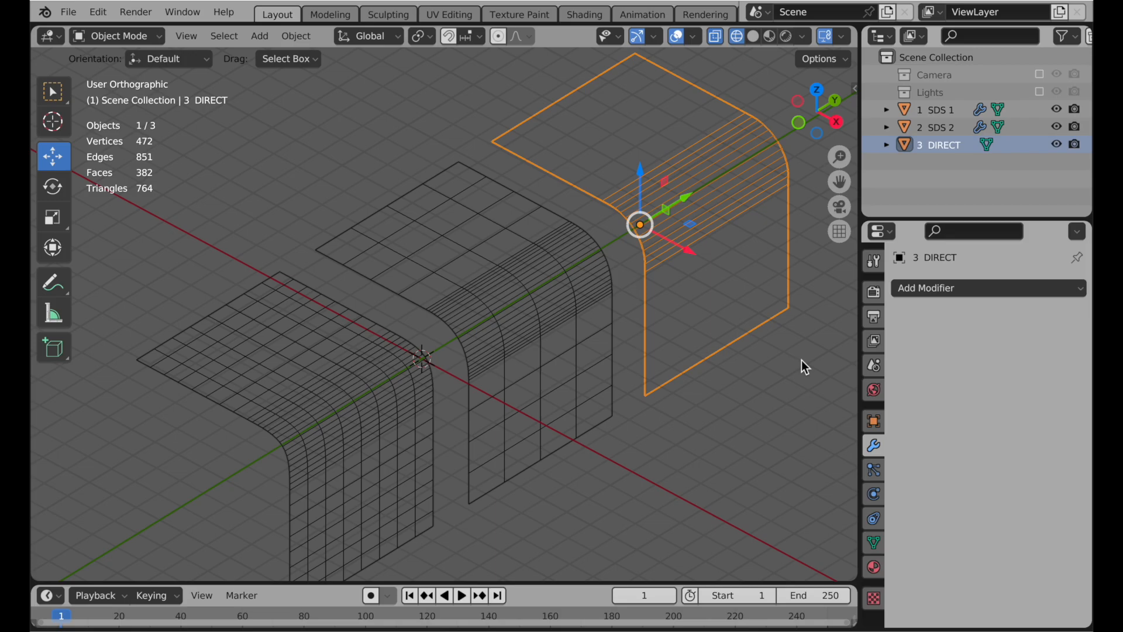
{"action": "left_click", "coordinate": [513, 301], "text": "shift"}
{"action": "key", "text": "x"}
{"action": "left_click", "coordinate": [616, 268]}
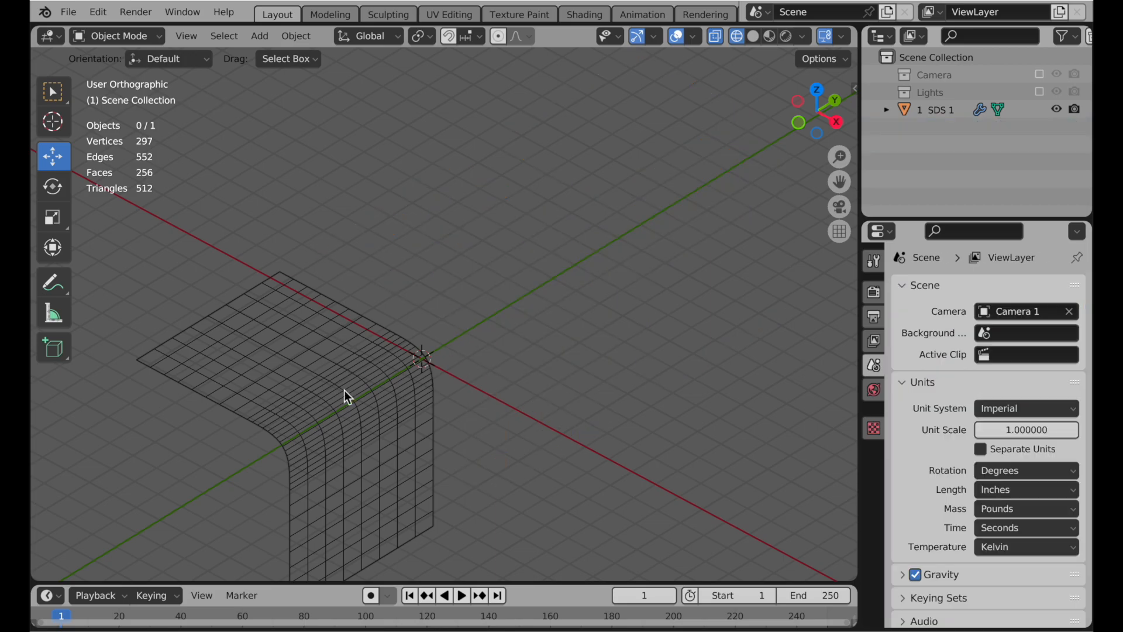
Step: Select the remaining 1 SDS 1 panel and toggle its Subdivision modifier's viewport display off and on to compare the shapes
{"action": "left_click", "coordinate": [377, 387]}
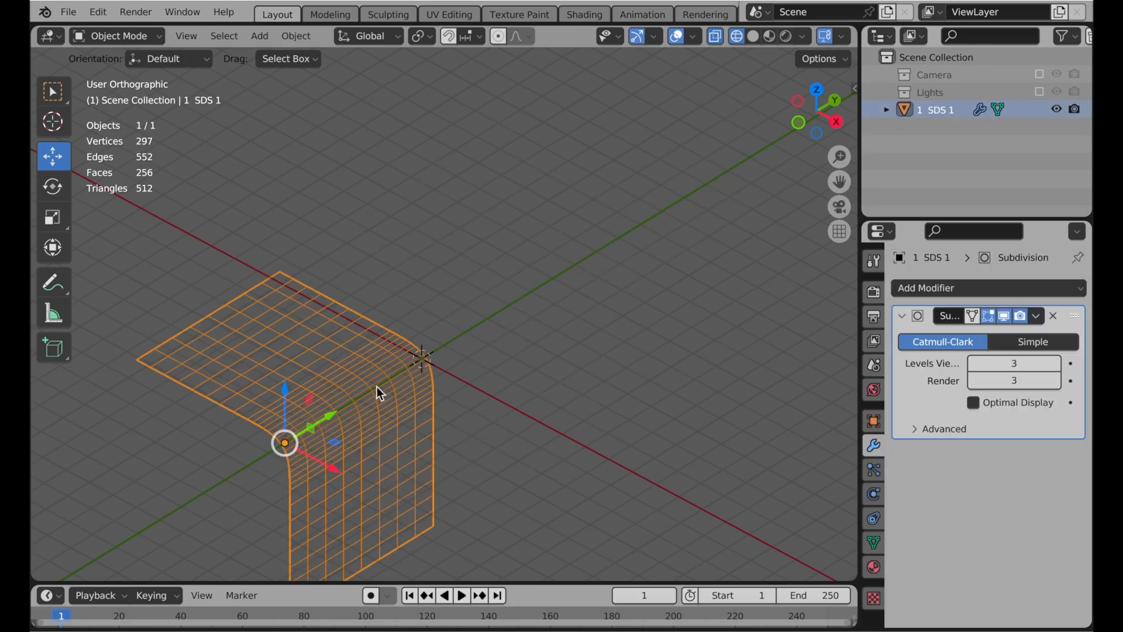
{"action": "left_click", "coordinate": [1004, 316]}
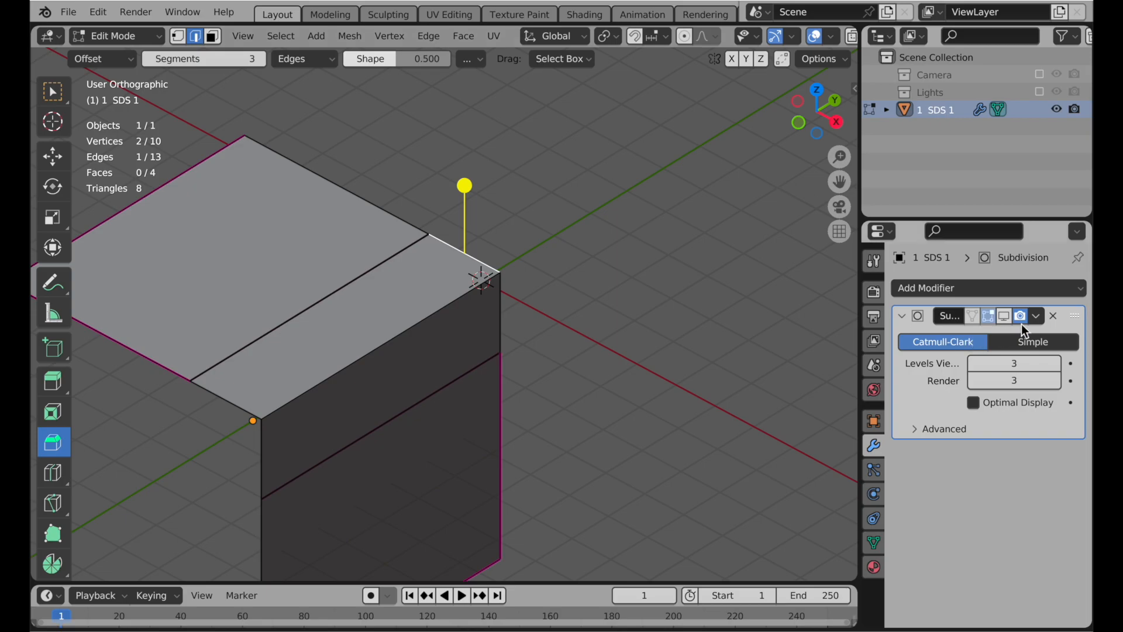
{"action": "left_click", "coordinate": [1004, 316]}
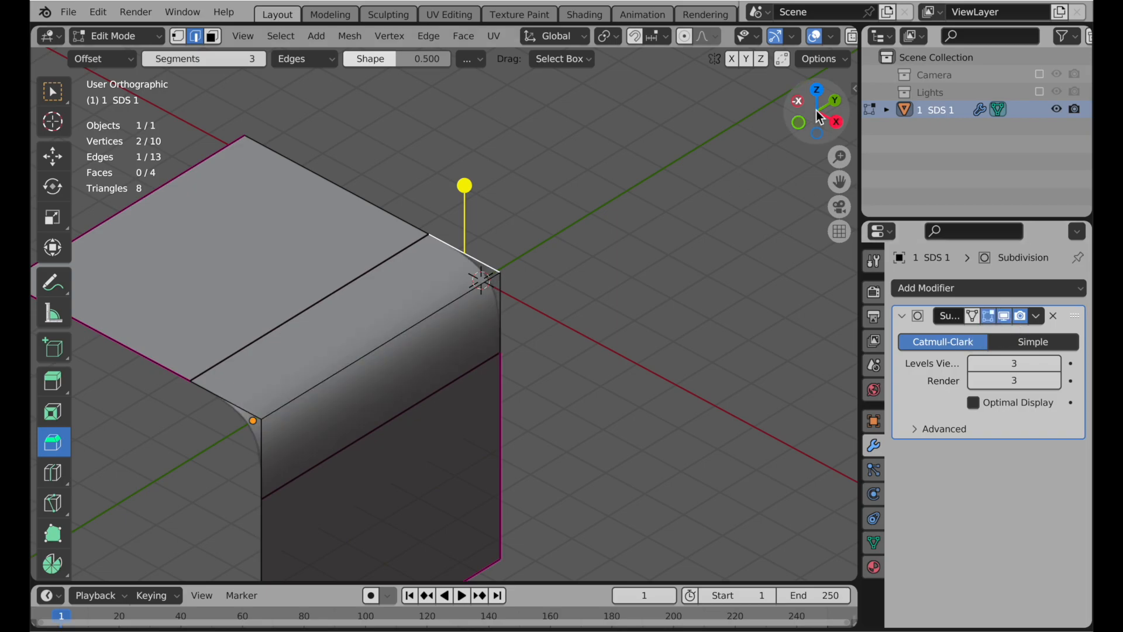
Step: Examine the panel's rounded corner profile against its control cage in wireframe, from the front and at an angle
{"action": "left_click", "coordinate": [801, 121]}
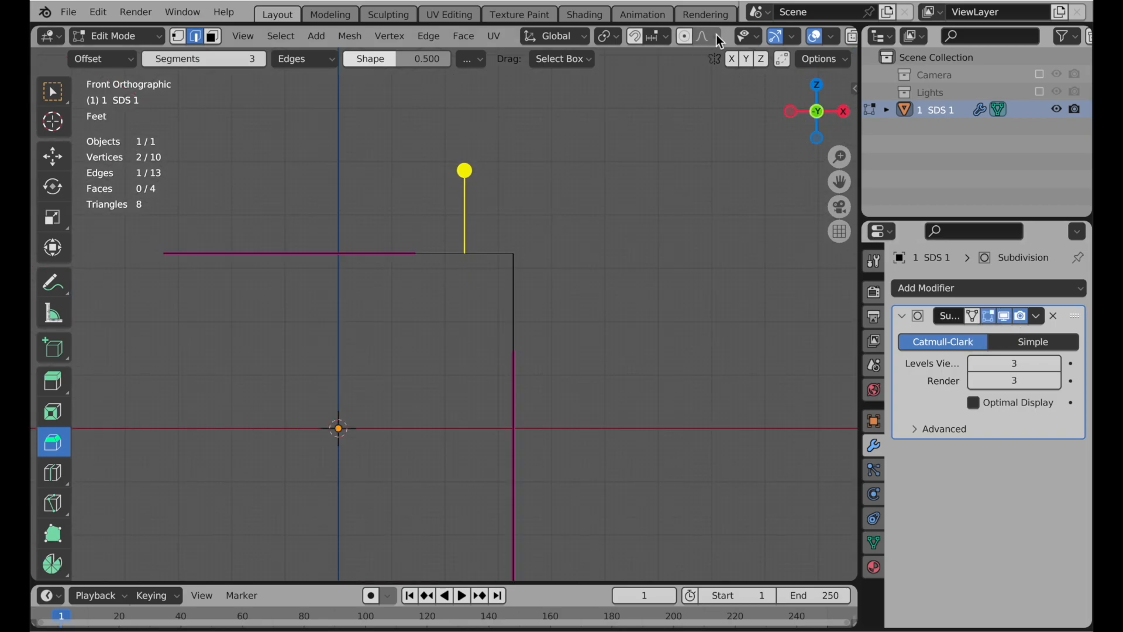
{"action": "scroll", "coordinate": [777, 40], "scroll_direction": "down", "scroll_amount": 5}
{"action": "left_click", "coordinate": [738, 40]}
{"action": "scroll", "coordinate": [387, 327], "scroll_direction": "up", "scroll_amount": 1}
{"action": "scroll", "coordinate": [456, 258], "scroll_direction": "up", "scroll_amount": 4}
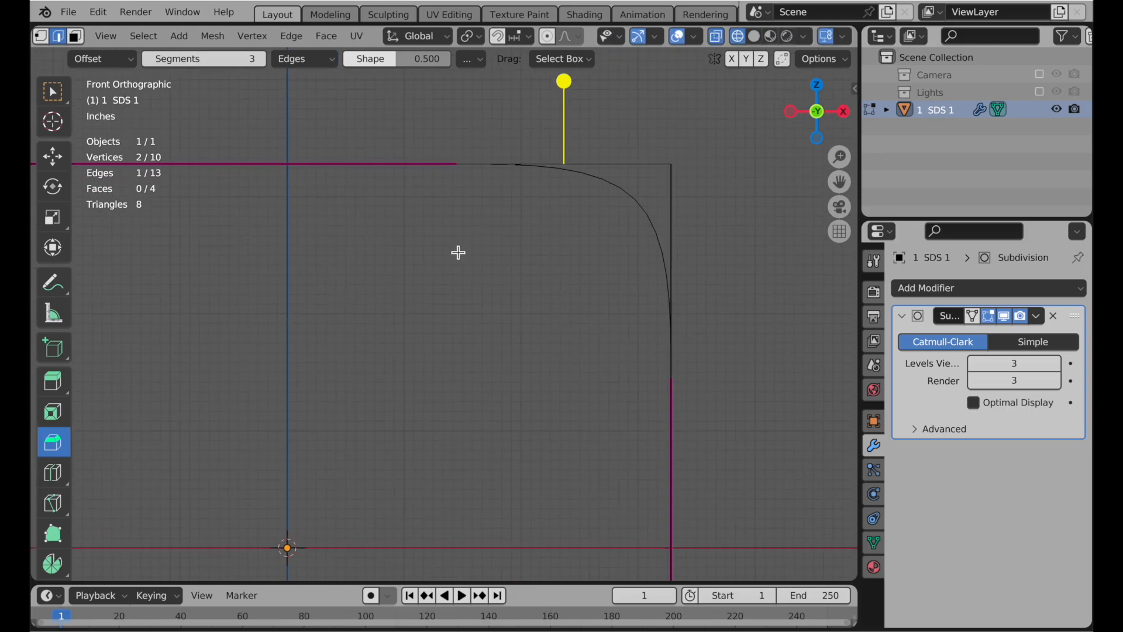
{"action": "left_click", "coordinate": [53, 154]}
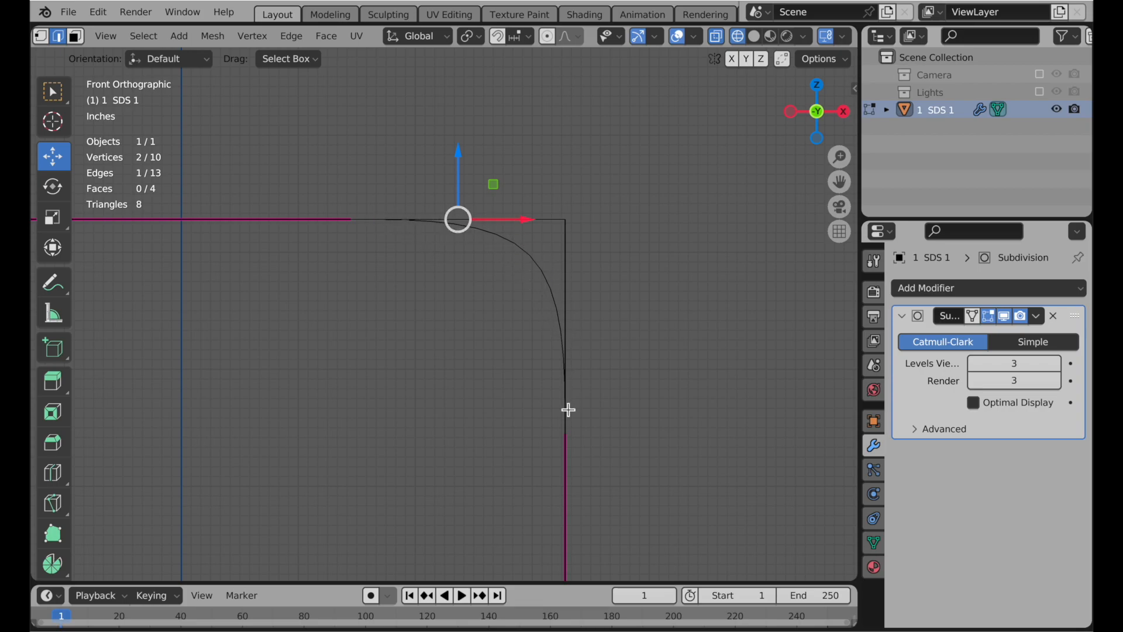
{"action": "middle_click_drag", "start_coordinate": [582, 261], "coordinate": [541, 268]}
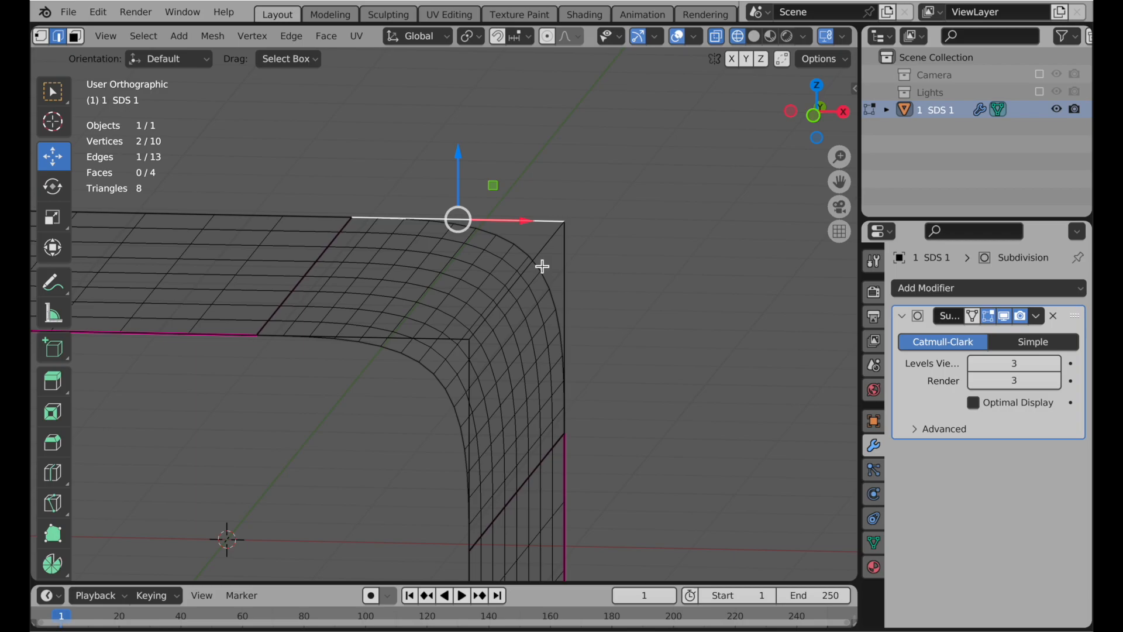
{"action": "middle_click_drag", "start_coordinate": [535, 270], "coordinate": [549, 253]}
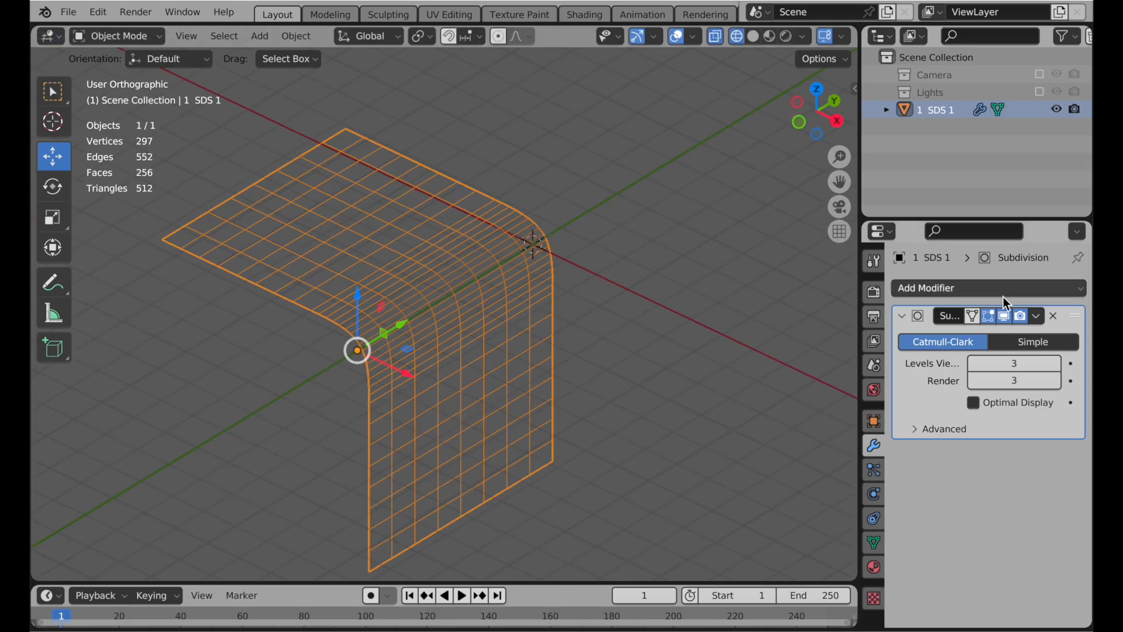
Step: Turn off the panel's subdivision display in the viewport and duplicate the panel about 101 inches along Y
{"action": "left_click", "coordinate": [1004, 316]}
{"action": "key", "text": "shift+d"}
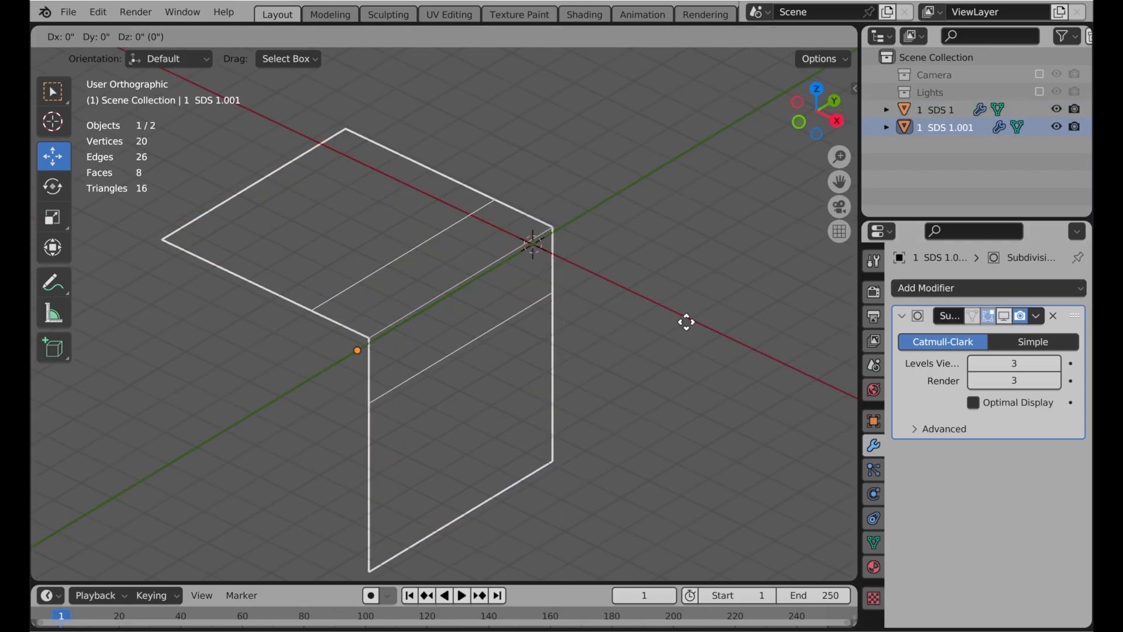
{"action": "key", "text": "y"}
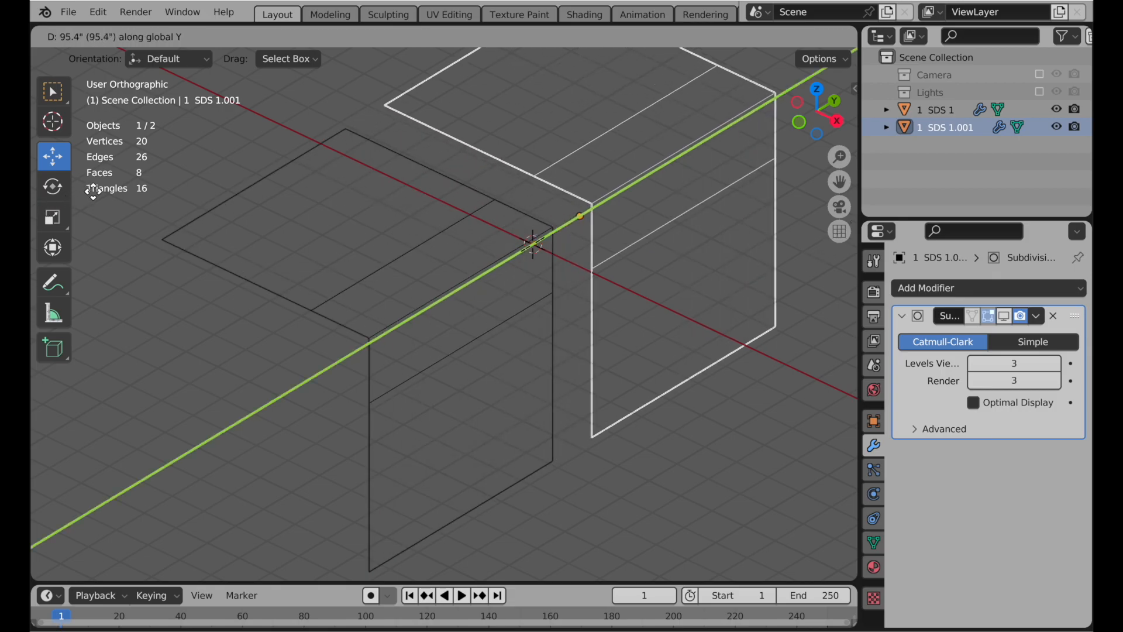
{"action": "left_click", "coordinate": [103, 190]}
Step: Bevel the duplicate's corner edge with 3 segments to a width of about 16.9 inches
{"action": "middle_click_drag", "start_coordinate": [430, 234], "coordinate": [310, 285], "text": "shift"}
{"action": "middle_click_drag", "start_coordinate": [422, 239], "coordinate": [405, 252], "text": "ctrl"}
{"action": "middle_click_drag", "start_coordinate": [405, 252], "coordinate": [468, 306]}
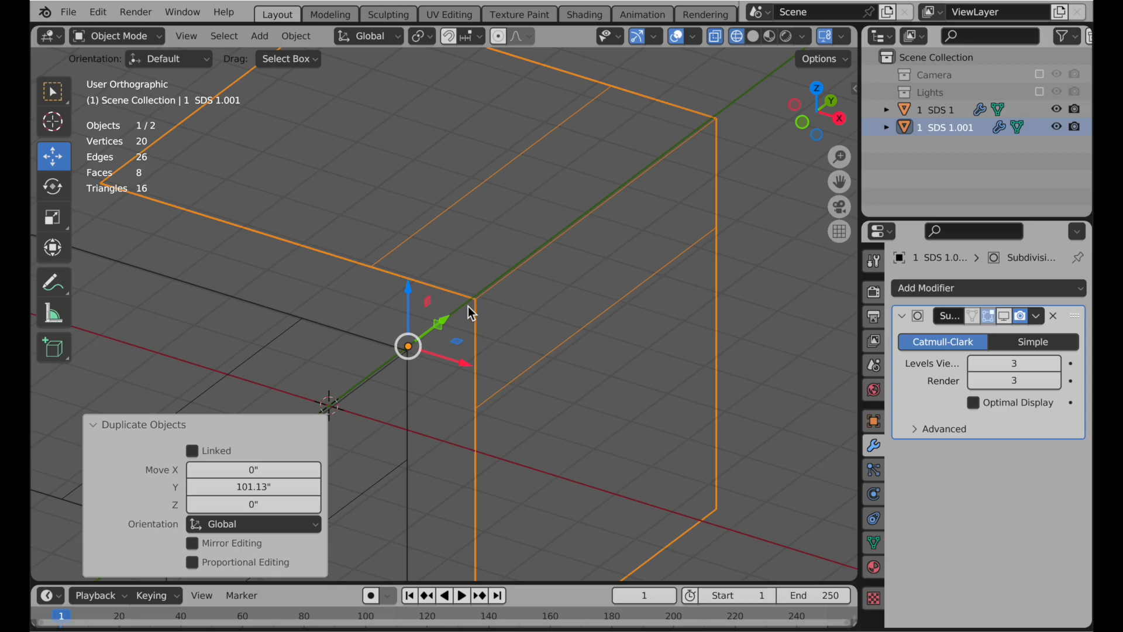
{"action": "key", "text": "Tab"}
{"action": "left_click", "coordinate": [494, 306]}
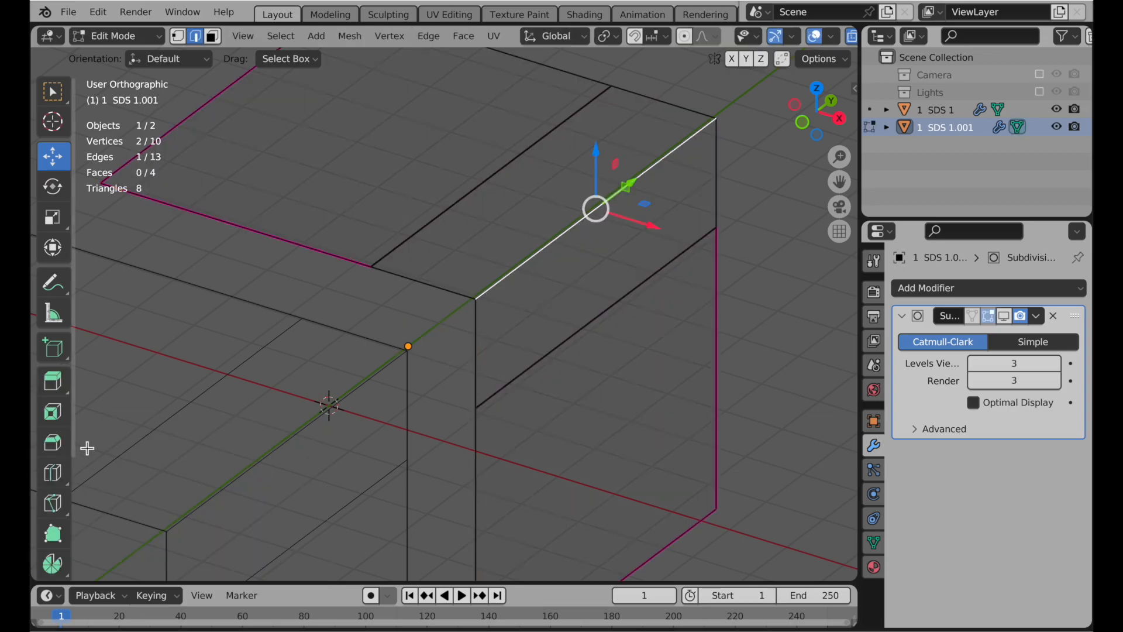
{"action": "left_click", "coordinate": [58, 448]}
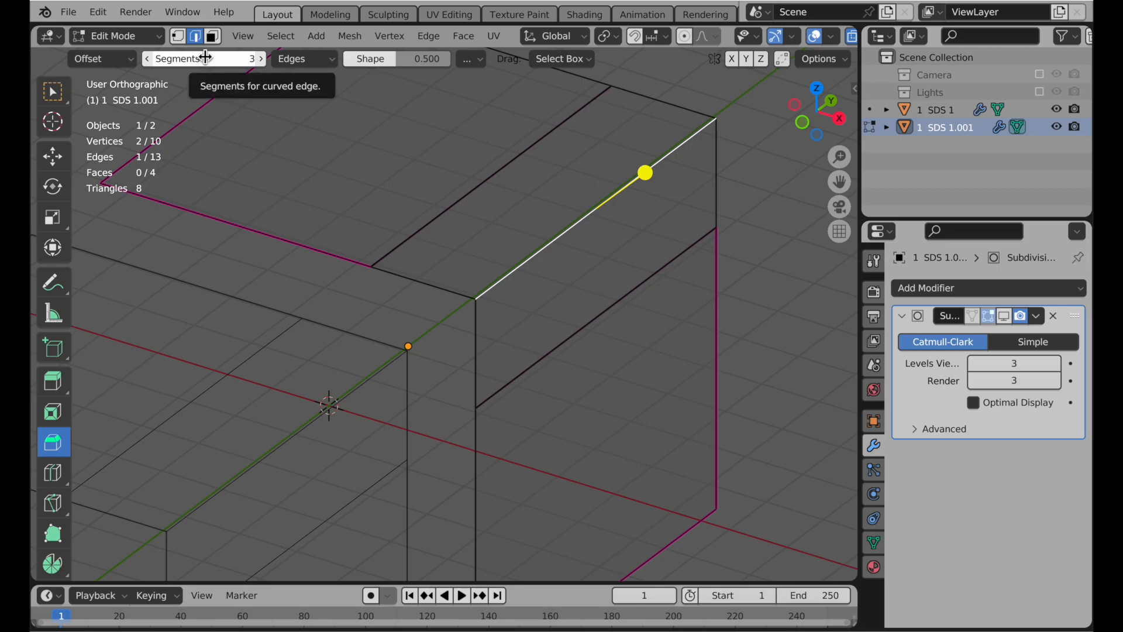
{"action": "left_click_drag", "start_coordinate": [646, 172], "coordinate": [663, 152]}
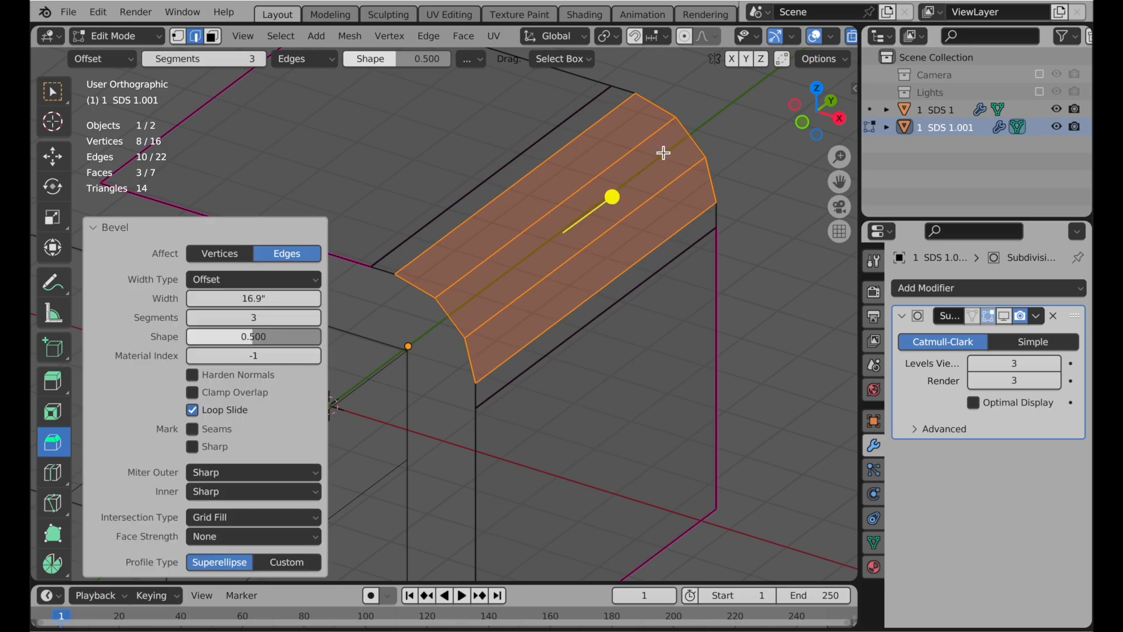
Step: Return to Object Mode and turn on the viewport subdivision display for both the beveled copy and the original panel
{"action": "key", "text": "Tab"}
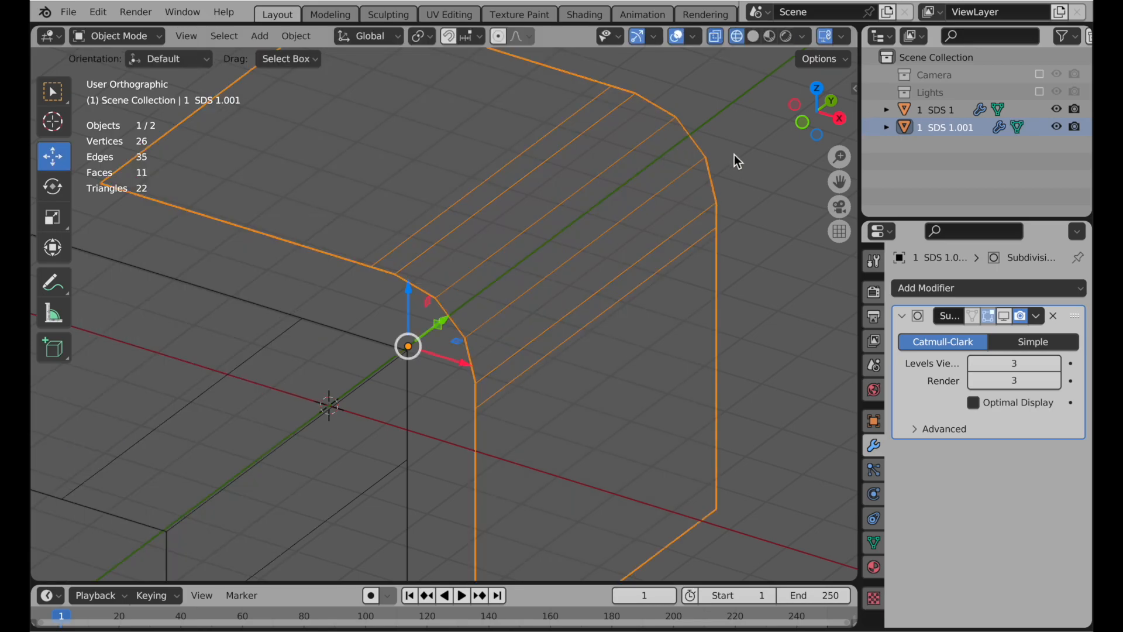
{"action": "left_click", "coordinate": [1004, 316]}
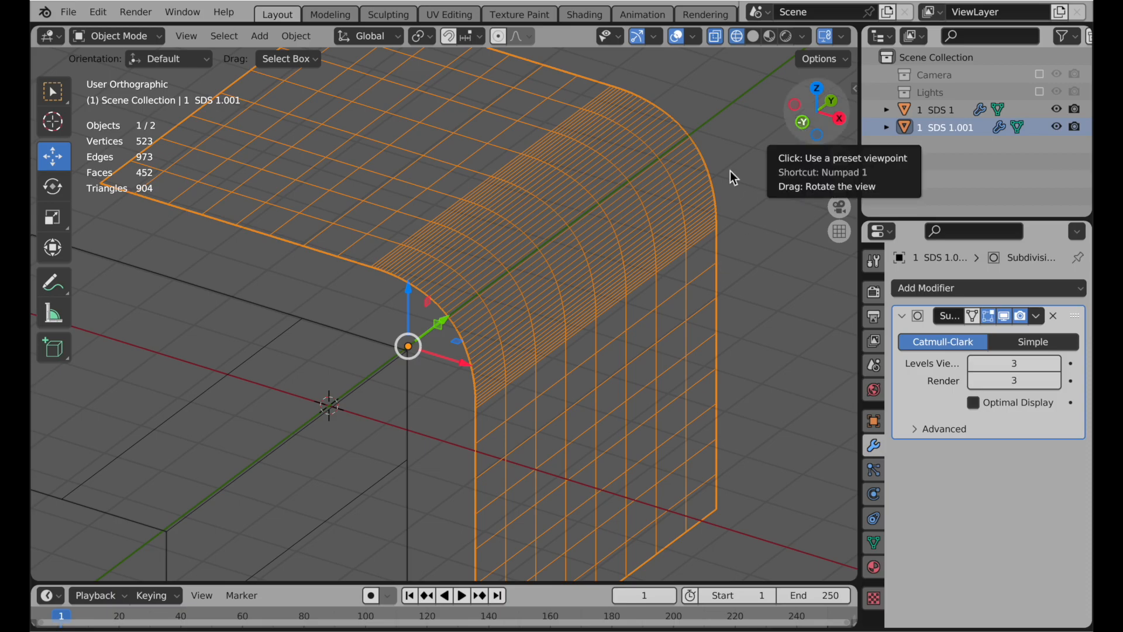
{"action": "left_click", "coordinate": [341, 403]}
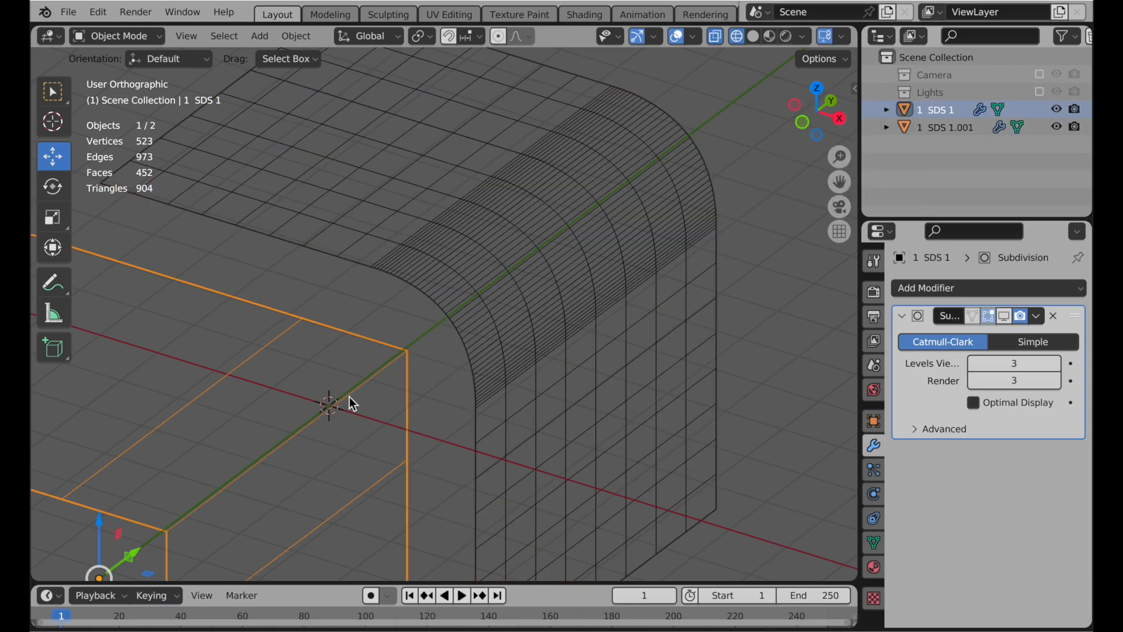
{"action": "left_click", "coordinate": [1000, 319]}
Step: Compare the corner curvature of the original and the beveled panel from the front view
{"action": "left_click", "coordinate": [803, 121]}
{"action": "middle_click_drag", "start_coordinate": [565, 230], "coordinate": [708, 170], "text": "shift"}
{"action": "middle_click_drag", "start_coordinate": [375, 367], "coordinate": [451, 290], "text": "ctrl"}
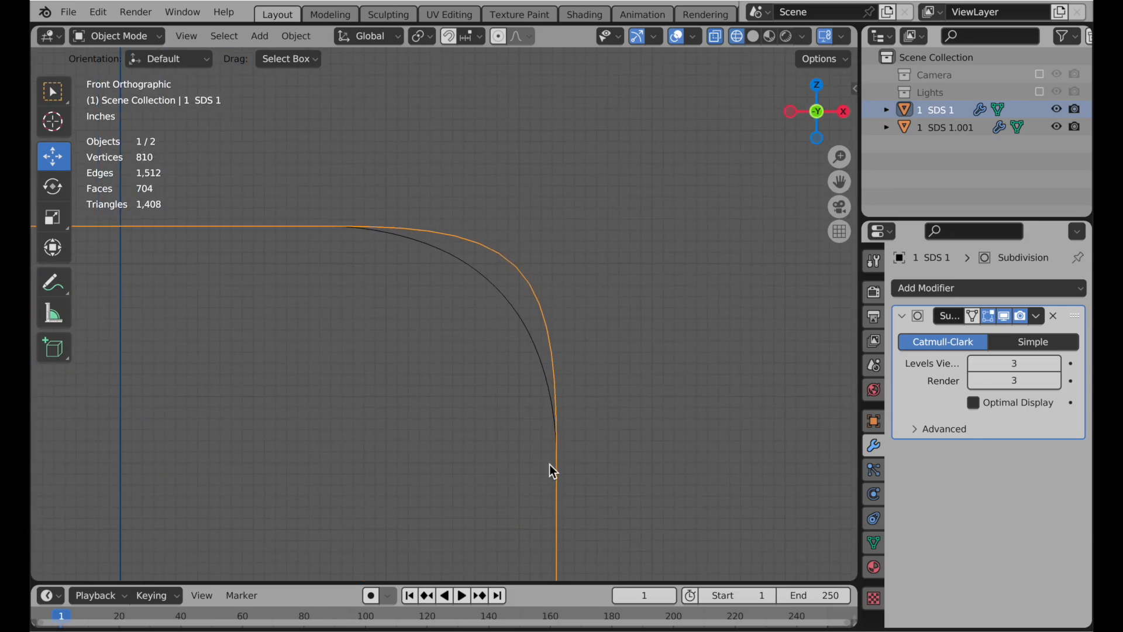
{"action": "middle_click_drag", "start_coordinate": [557, 396], "coordinate": [545, 242]}
Step: Set the beveled panel's viewport and render subdivision levels to 2
{"action": "left_click", "coordinate": [544, 242]}
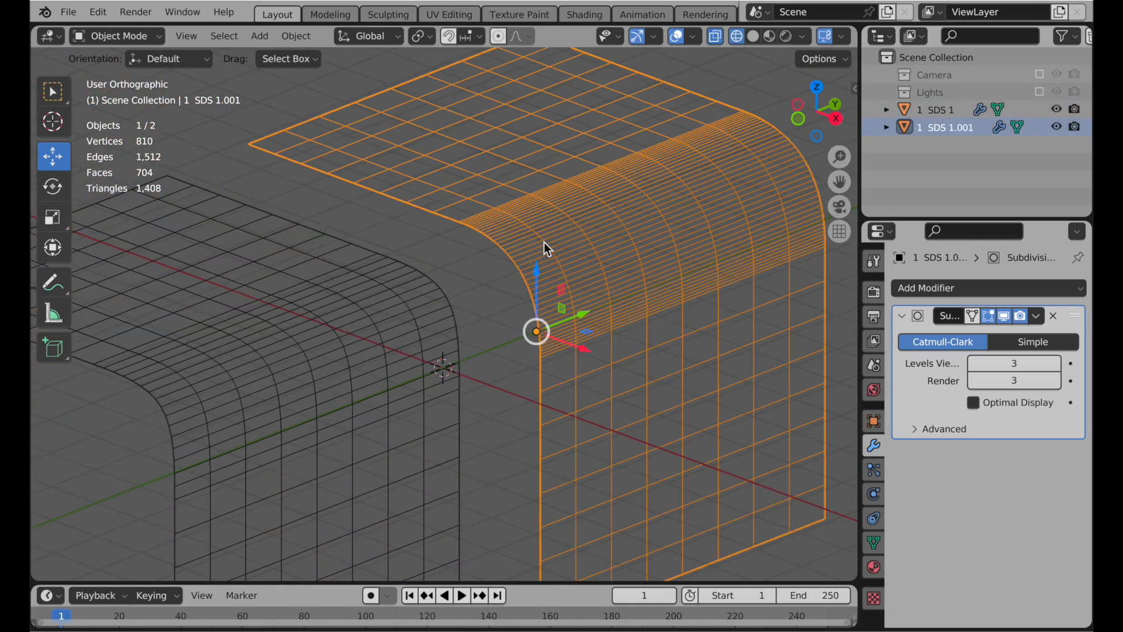
{"action": "left_click_drag", "start_coordinate": [1006, 365], "coordinate": [1005, 381]}
{"action": "type", "text": "2"}
{"action": "key", "text": "Return"}
{"action": "left_click", "coordinate": [458, 269]}
{"action": "middle_click_drag", "start_coordinate": [458, 269], "coordinate": [431, 408]}
Step: Duplicate the original panel about 195 inches along Y and remove the copy's Subdivision modifier
{"action": "left_click", "coordinate": [384, 371]}
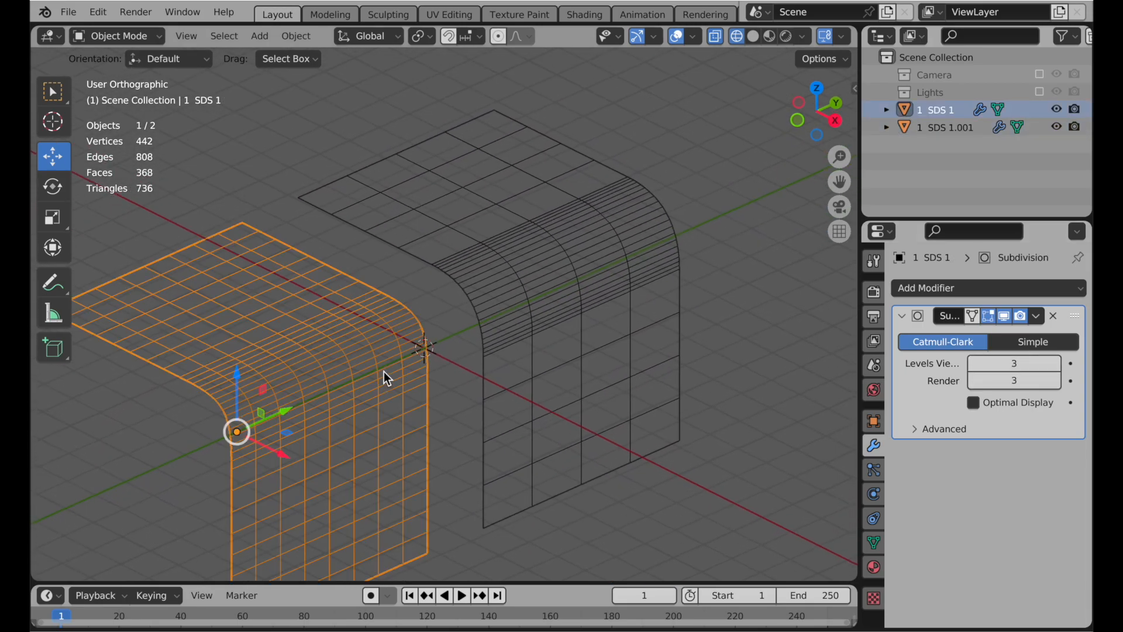
{"action": "key", "text": "shift+d"}
{"action": "key", "text": "y"}
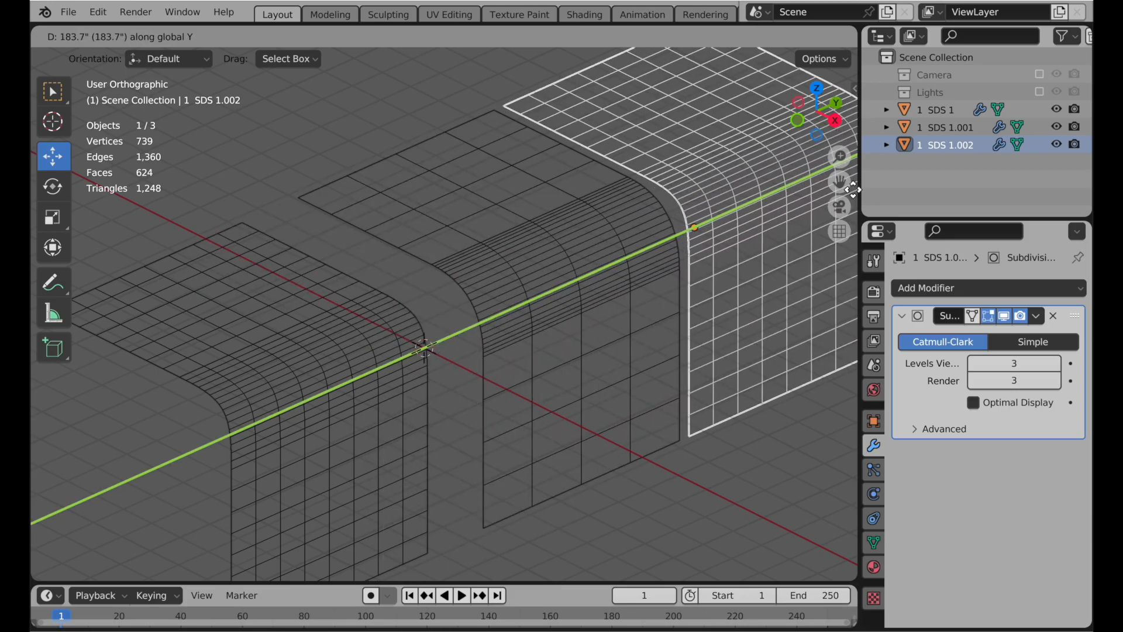
{"action": "left_click", "coordinate": [57, 174]}
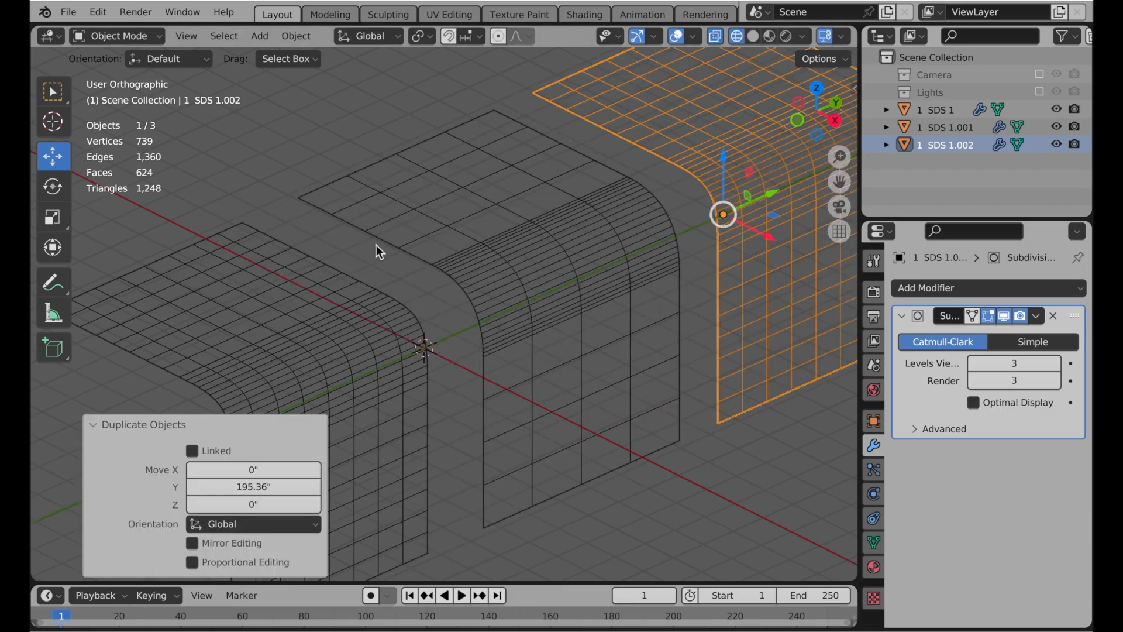
{"action": "middle_click_drag", "start_coordinate": [433, 255], "coordinate": [252, 295], "text": "shift"}
{"action": "left_click", "coordinate": [1053, 317]}
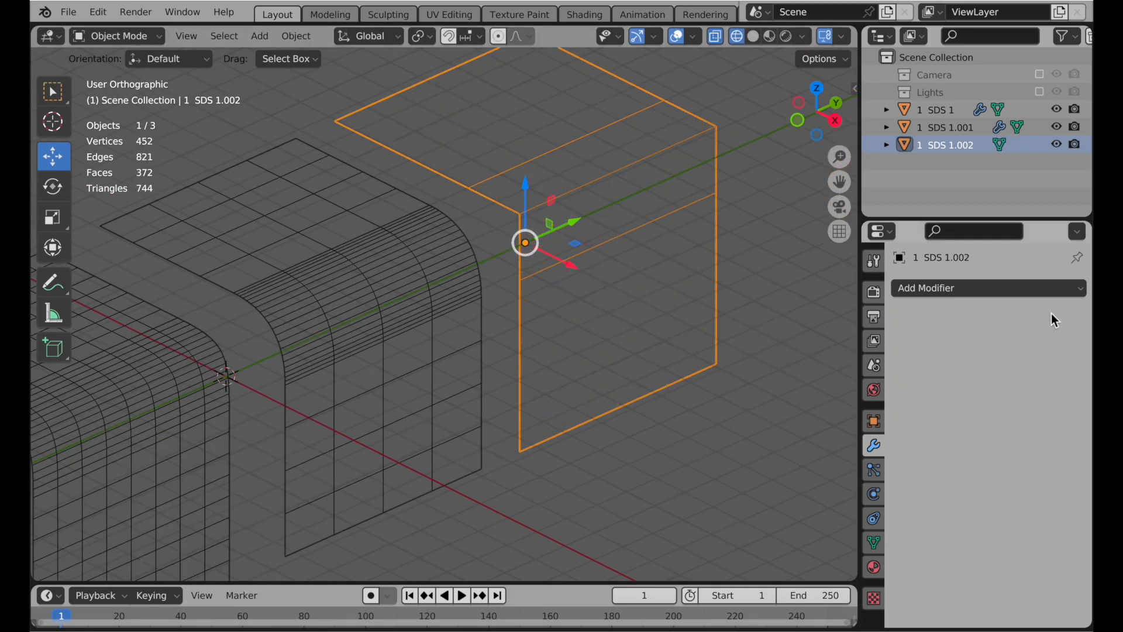
Step: Bevel the new copy's corner edge with 10 segments to a width of about 19.3 inches
{"action": "scroll", "coordinate": [599, 144], "scroll_direction": "up", "scroll_amount": 6}
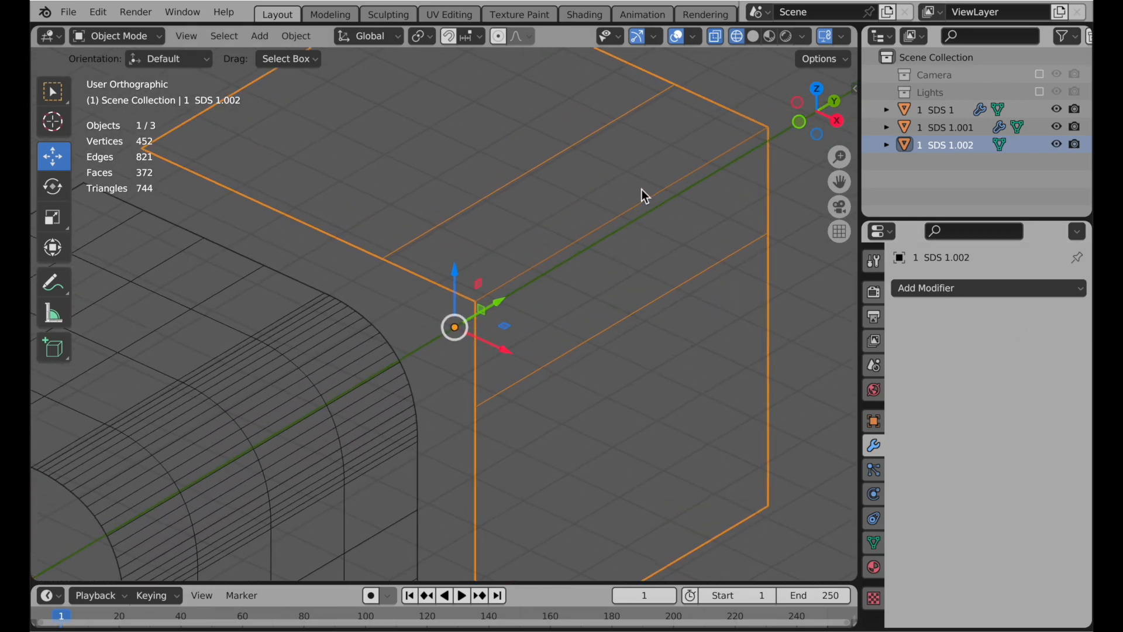
{"action": "middle_click_drag", "start_coordinate": [656, 180], "coordinate": [567, 213], "text": "shift"}
{"action": "key", "text": "Tab"}
{"action": "left_click", "coordinate": [426, 315]}
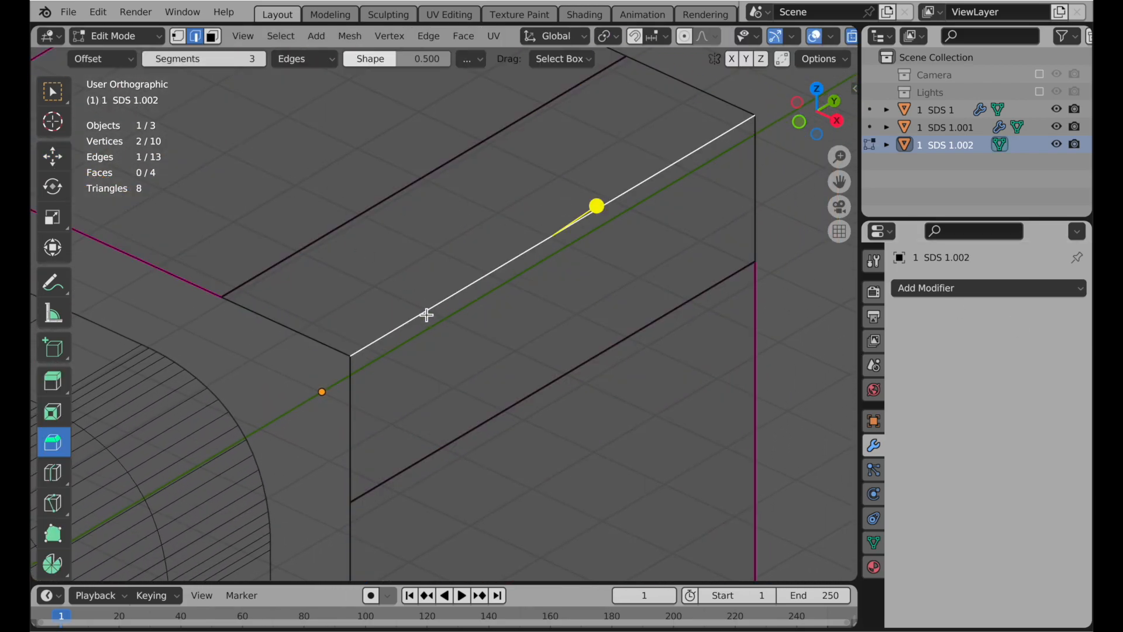
{"action": "left_click", "coordinate": [200, 68]}
{"action": "type", "text": "10"}
{"action": "key", "text": "Return"}
{"action": "left_click_drag", "start_coordinate": [597, 207], "coordinate": [642, 206]}
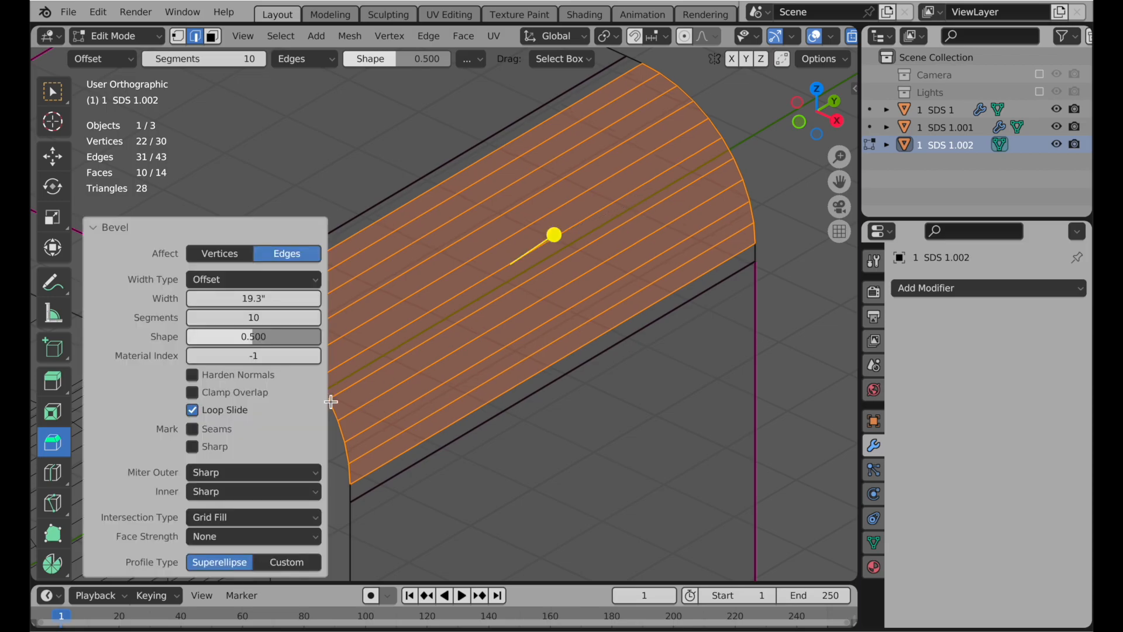
Step: Set the bevel's segment count to 12 and return to Object Mode with nothing selected
{"action": "left_click", "coordinate": [275, 318]}
{"action": "type", "text": "21"}
{"action": "key", "text": "Return"}
{"action": "left_click", "coordinate": [261, 319]}
{"action": "type", "text": "12"}
{"action": "key", "text": "Return"}
{"action": "left_click", "coordinate": [755, 138]}
{"action": "scroll", "coordinate": [589, 262], "scroll_direction": "down", "scroll_amount": 4}
{"action": "middle_click_drag", "start_coordinate": [507, 351], "coordinate": [694, 294]}
{"action": "scroll", "coordinate": [635, 307], "scroll_direction": "down", "scroll_amount": 1}
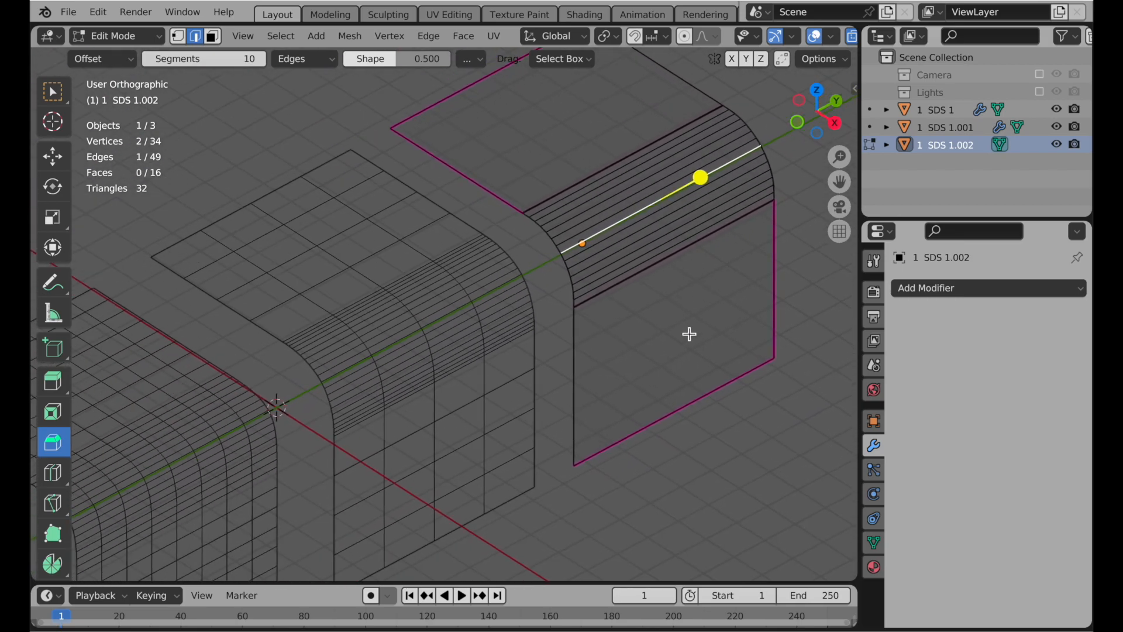
{"action": "key", "text": "Tab"}
{"action": "left_click", "coordinate": [707, 432]}
Step: Select the 1 SDS 1.001 and 1 SDS 1.002 panels and hide both in the viewport
{"action": "scroll", "coordinate": [613, 380], "scroll_direction": "down", "scroll_amount": 1}
{"action": "middle_click_drag", "start_coordinate": [613, 380], "coordinate": [633, 369]}
{"action": "left_click", "coordinate": [560, 304]}
{"action": "left_click", "coordinate": [633, 206], "text": "shift"}
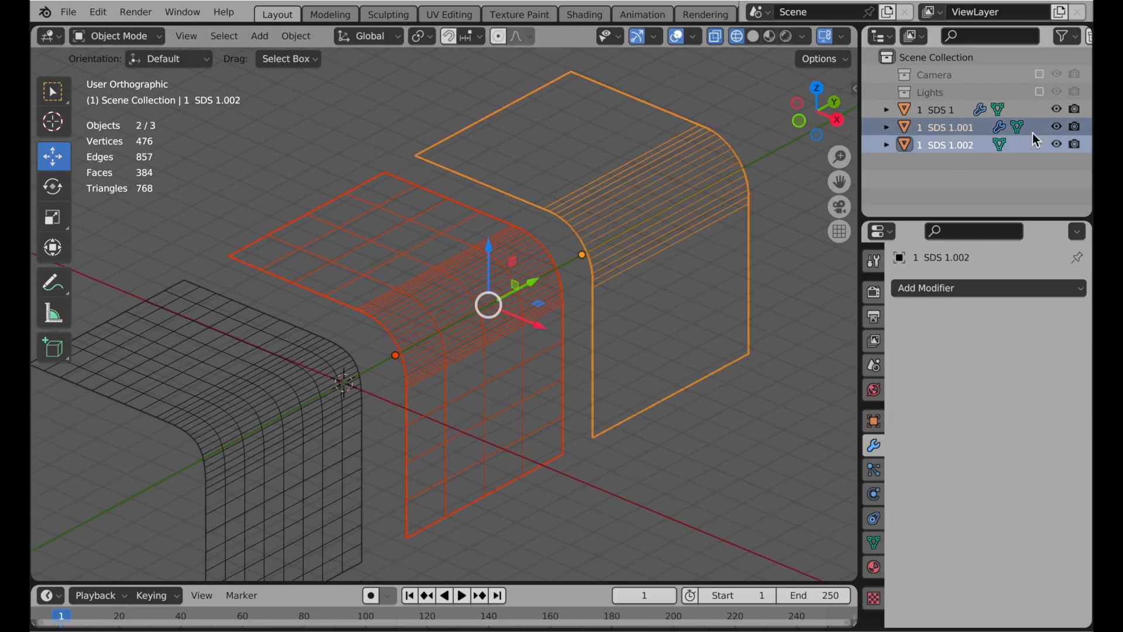
{"action": "left_click_drag", "start_coordinate": [1057, 125], "coordinate": [1061, 142]}
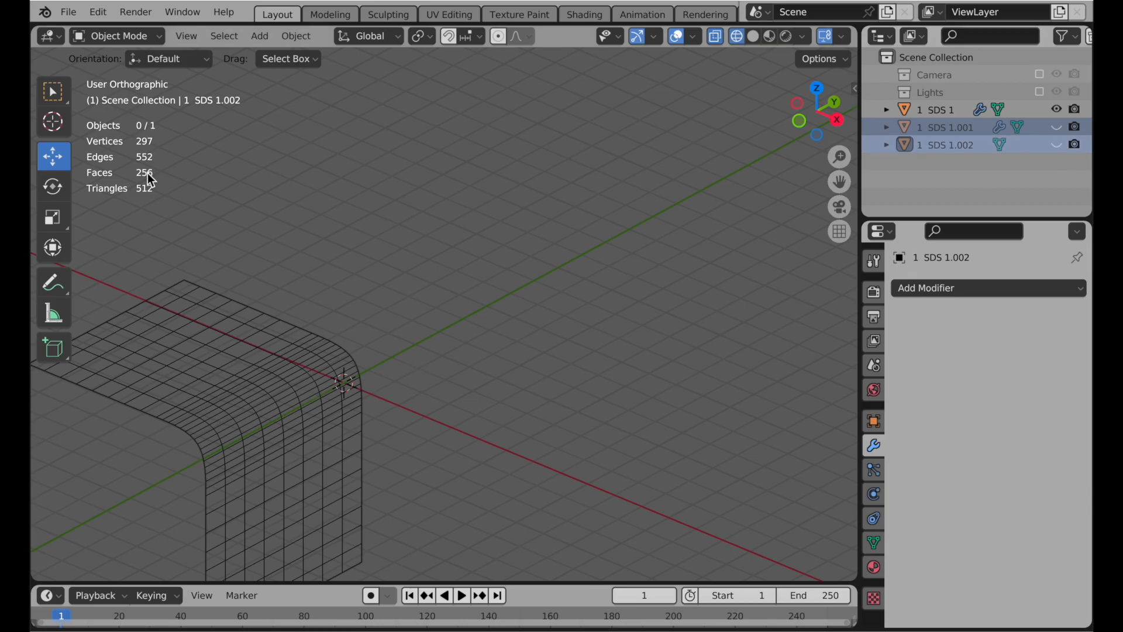
Step: Show the 1 SDS 1.001 panel again and hide the original 1 SDS 1 panel
{"action": "left_click", "coordinate": [1058, 127]}
{"action": "left_click", "coordinate": [327, 385]}
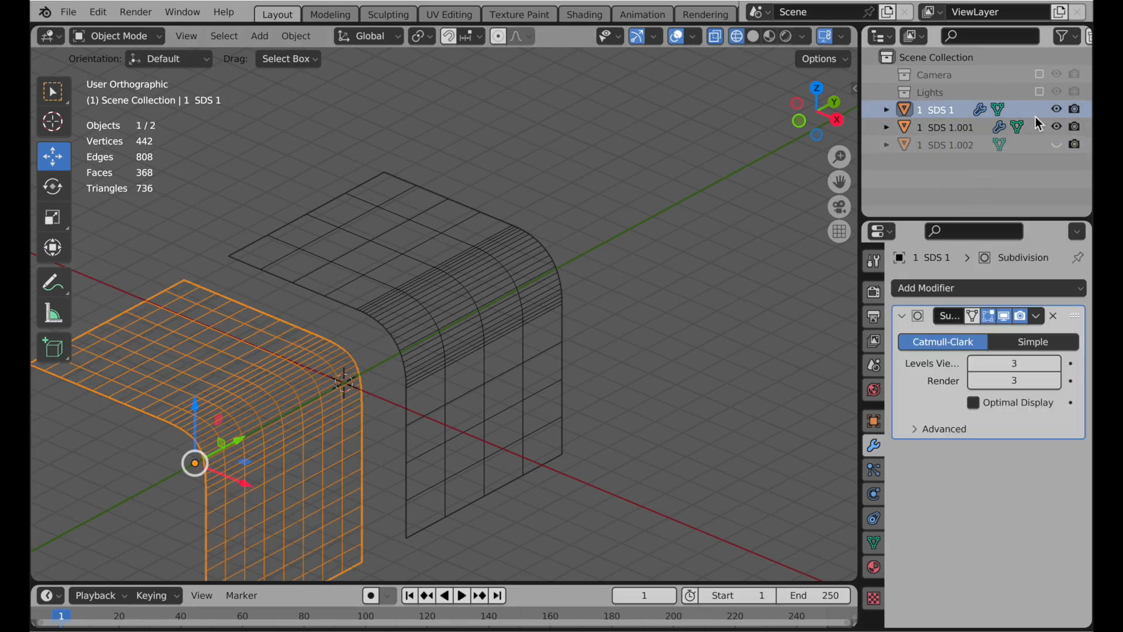
{"action": "left_click", "coordinate": [1056, 109]}
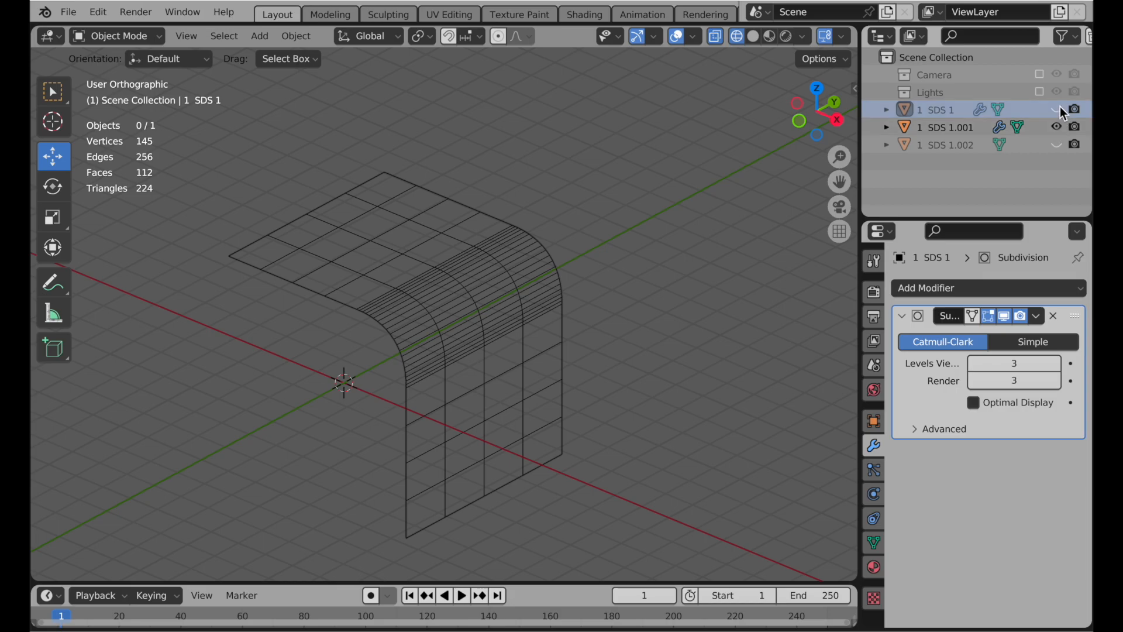
Step: Show the 1 SDS 1.002 panel and hide the 1 SDS 1.001 panel in the viewport
{"action": "left_click", "coordinate": [1057, 144]}
{"action": "left_click", "coordinate": [1057, 127]}
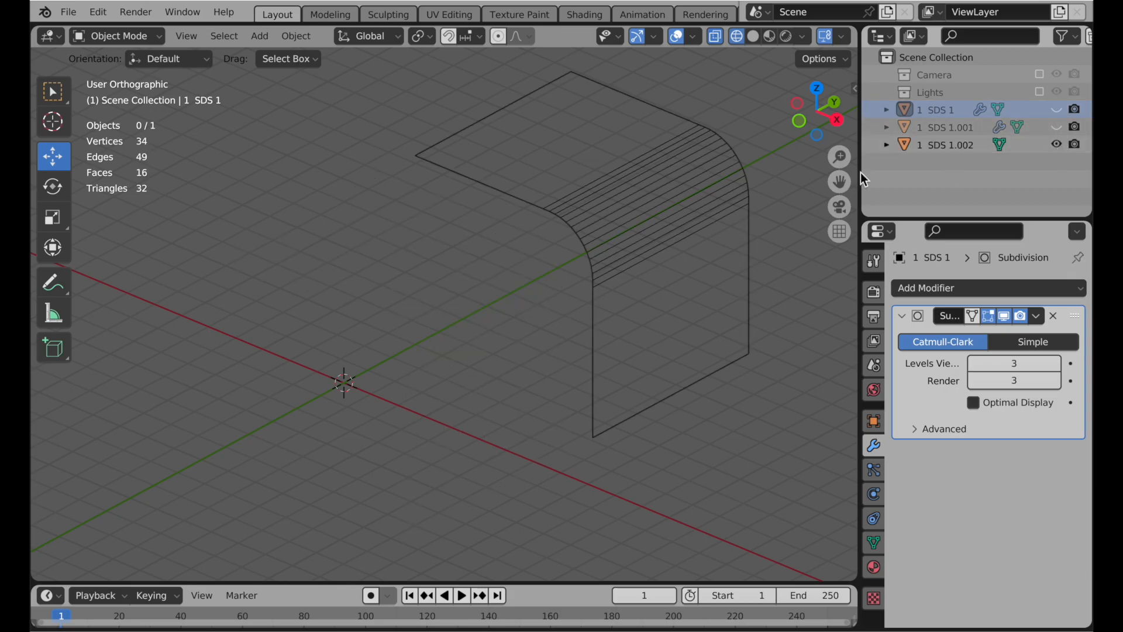
{"action": "left_click", "coordinate": [688, 167]}
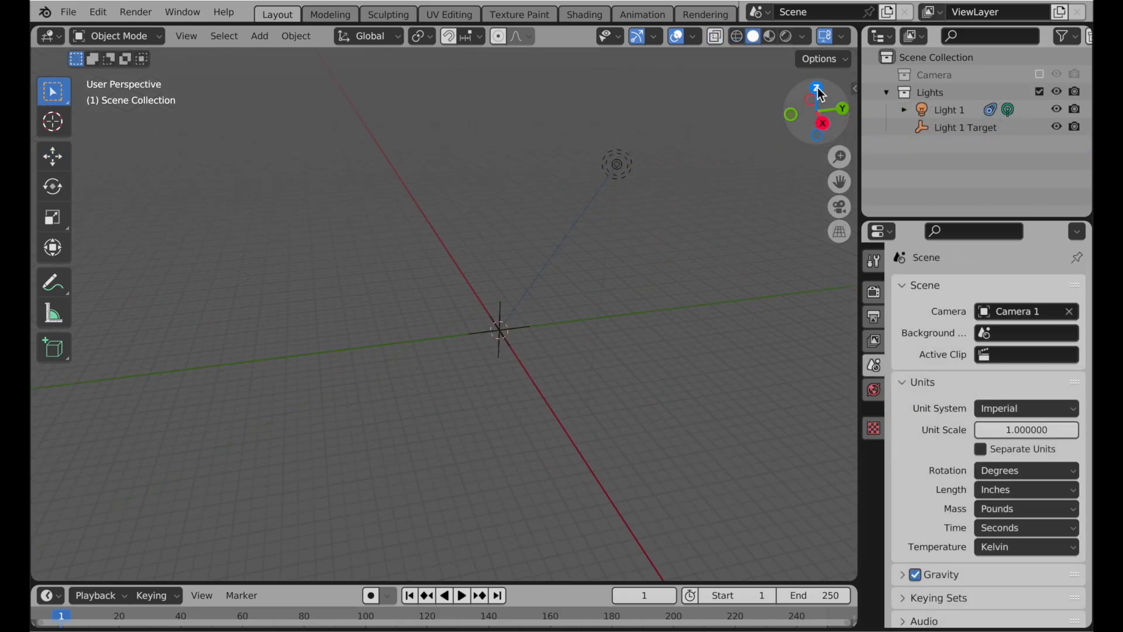
Step: Switch to the top orthographic view and add a plane with a size of 4 inches at the origin
{"action": "left_click", "coordinate": [817, 108]}
{"action": "left_click", "coordinate": [840, 232]}
{"action": "middle_click_drag", "start_coordinate": [618, 240], "coordinate": [743, 399], "text": "shift"}
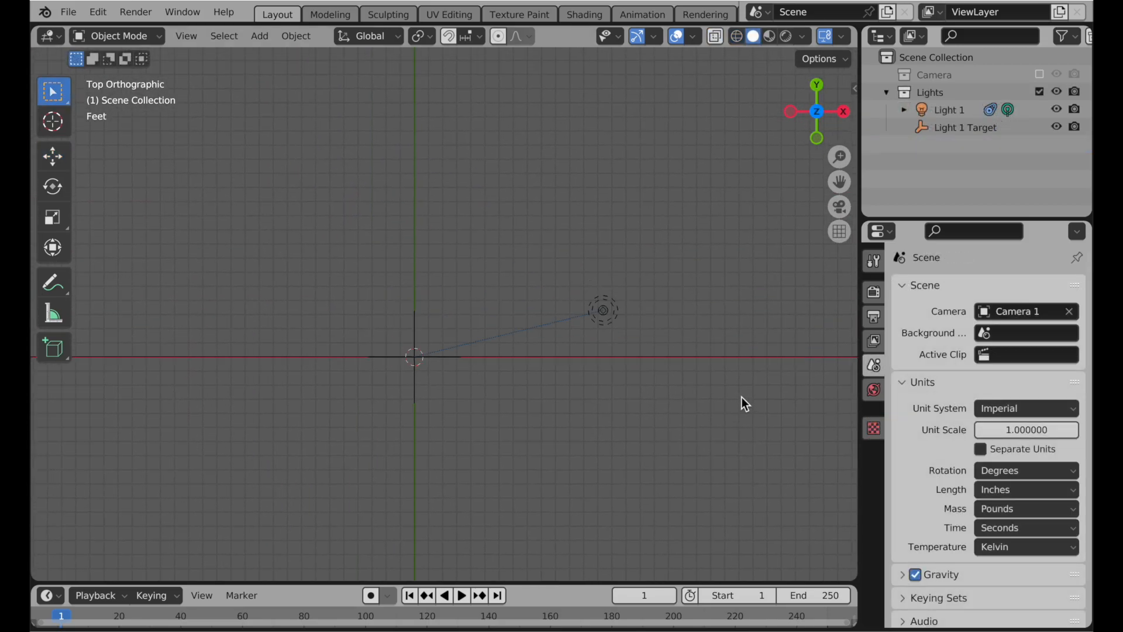
{"action": "scroll", "coordinate": [494, 265], "scroll_direction": "up", "scroll_amount": 4}
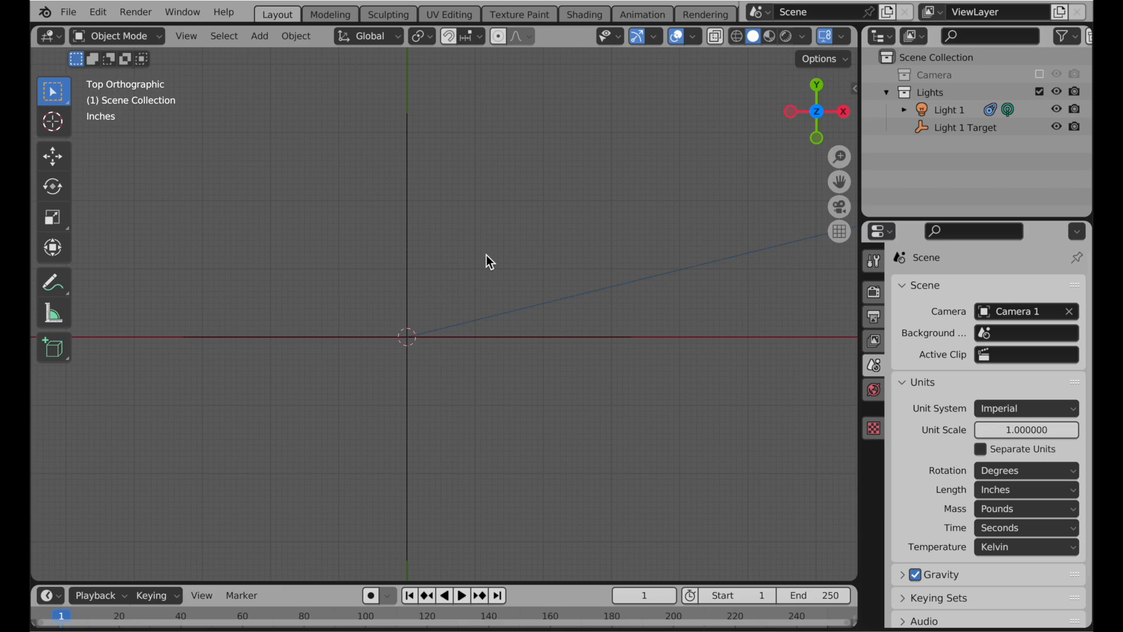
{"action": "key", "text": "shift+a"}
{"action": "mouse_move", "coordinate": [528, 297]}
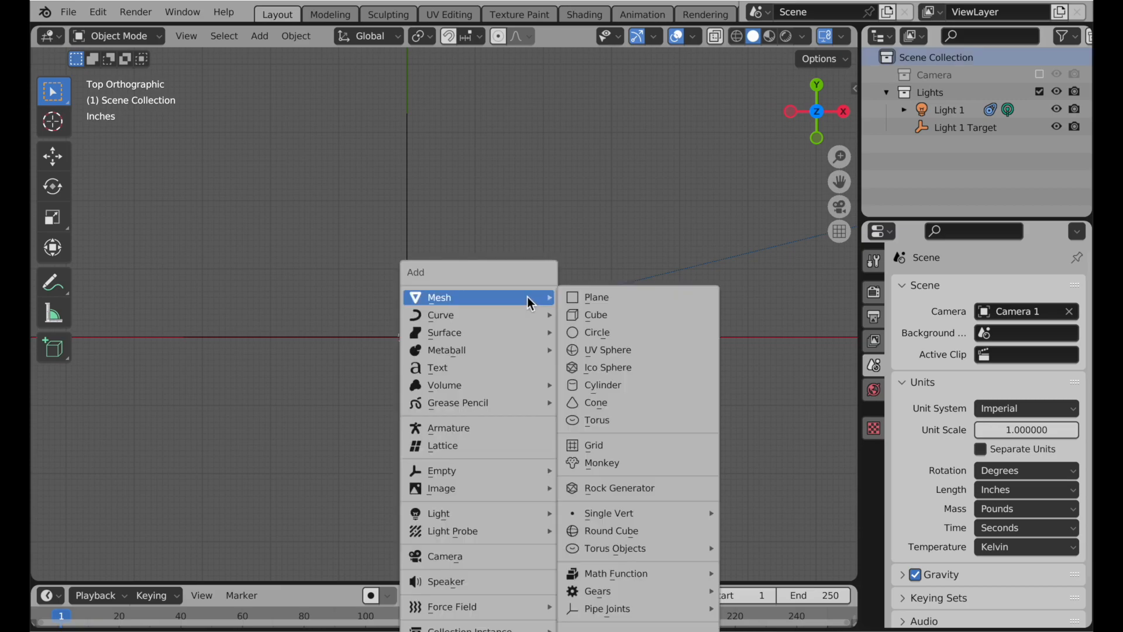
{"action": "left_click", "coordinate": [609, 300]}
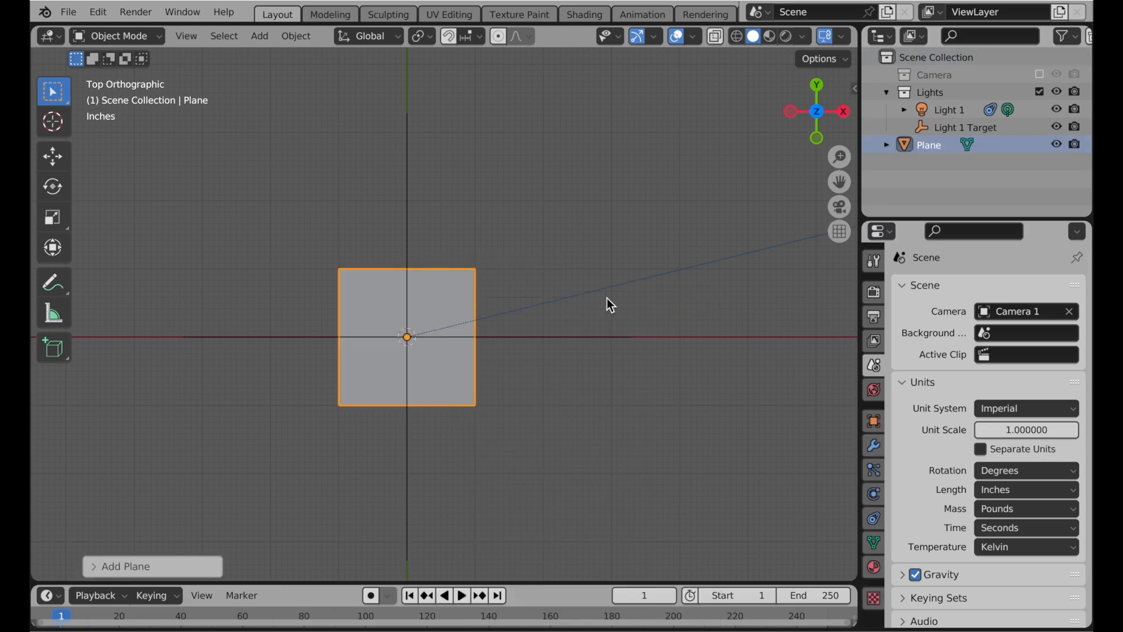
{"action": "left_click", "coordinate": [98, 566]}
{"action": "left_click", "coordinate": [273, 417]}
{"action": "type", "text": "4"}
{"action": "key", "text": "Return"}
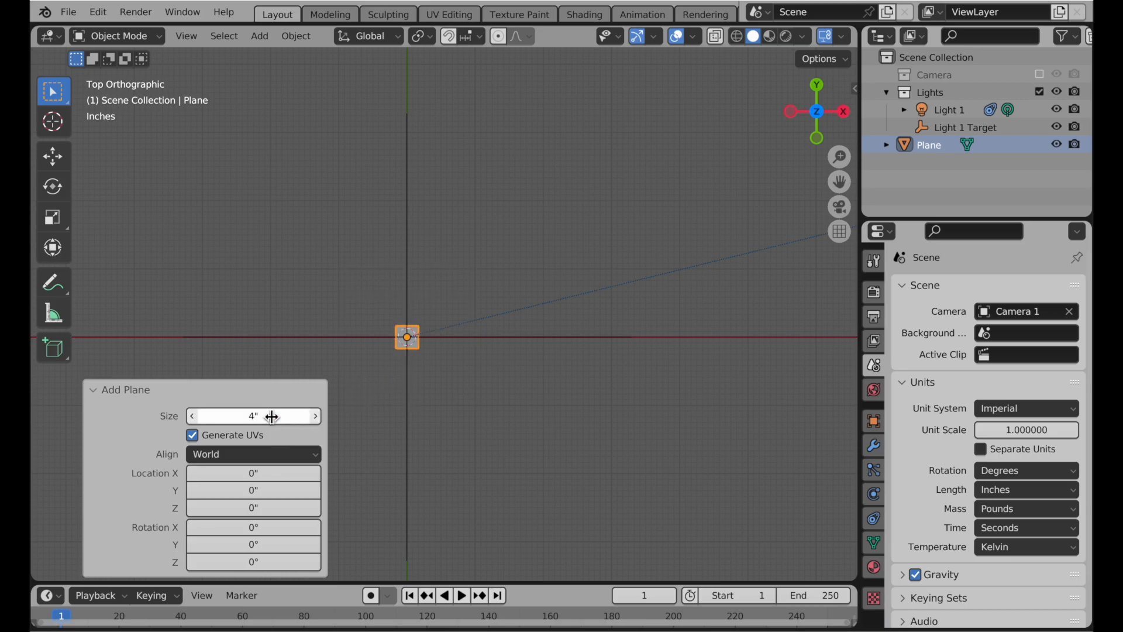
Step: Set the plane's X dimension to 7 inches and apply its scale
{"action": "left_click", "coordinate": [857, 88]}
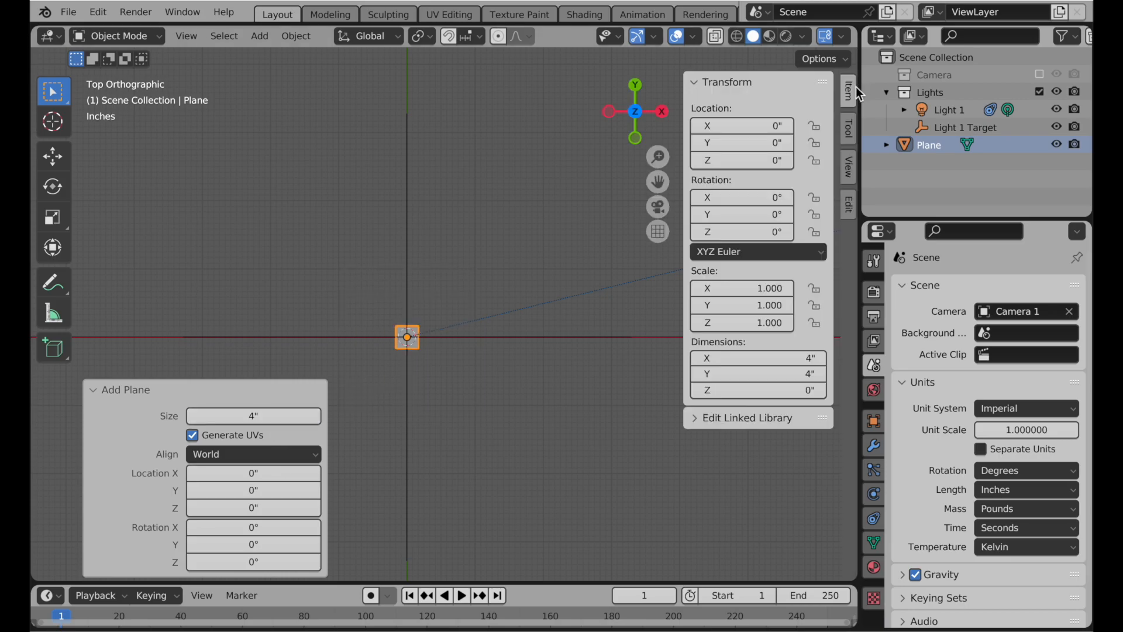
{"action": "left_click", "coordinate": [808, 363]}
{"action": "type", "text": "7"}
{"action": "key", "text": "Return"}
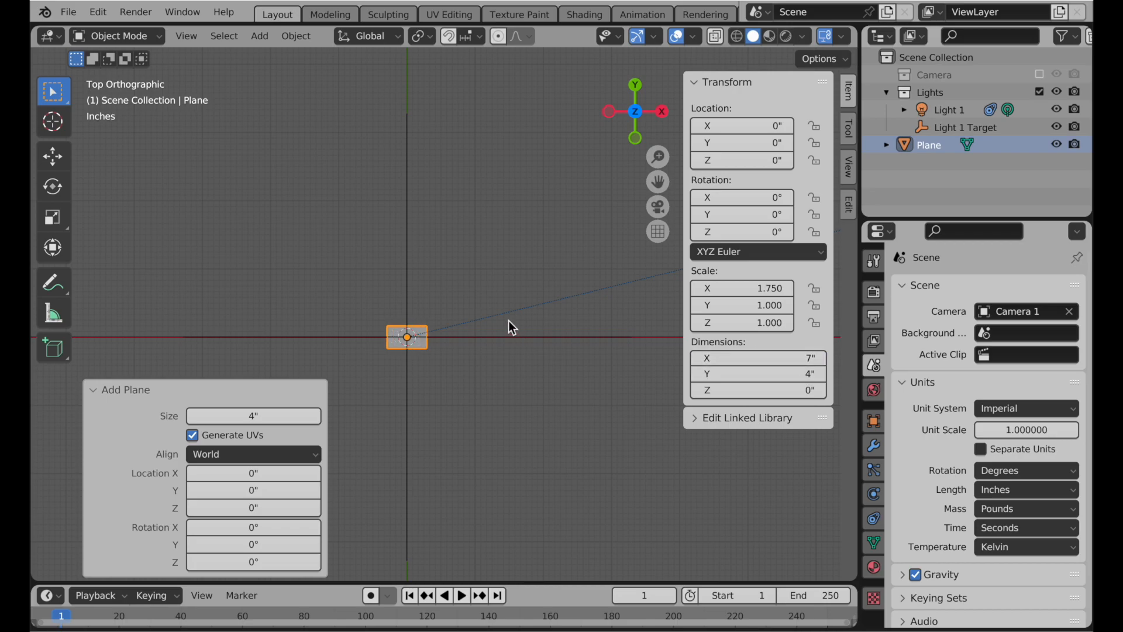
{"action": "key", "text": "KP_Decimal"}
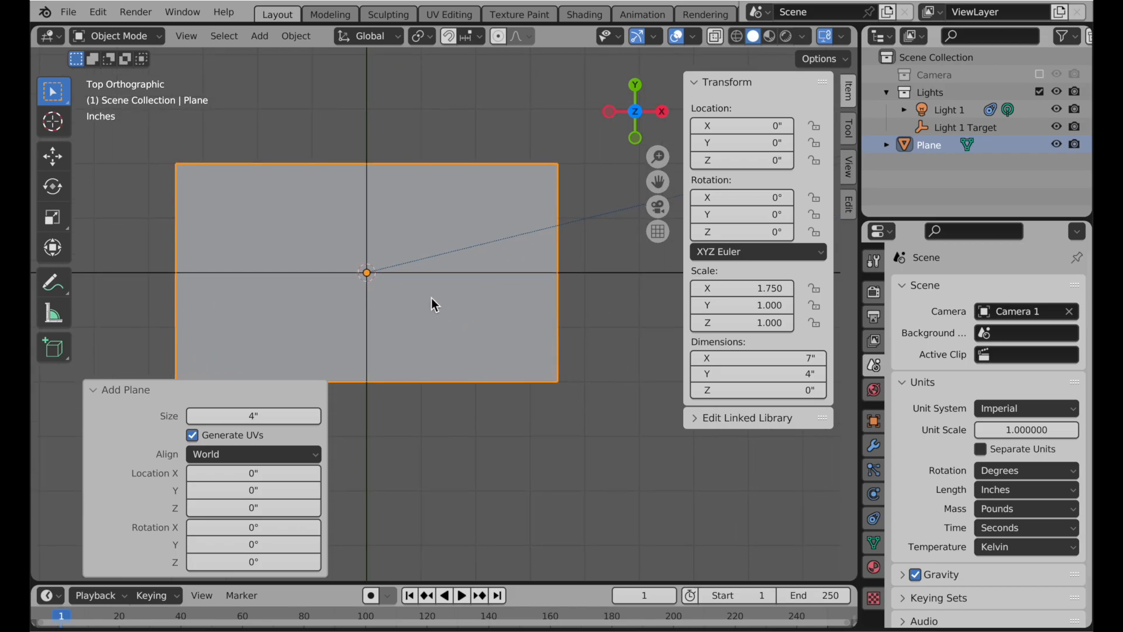
{"action": "key", "text": "ctrl+a"}
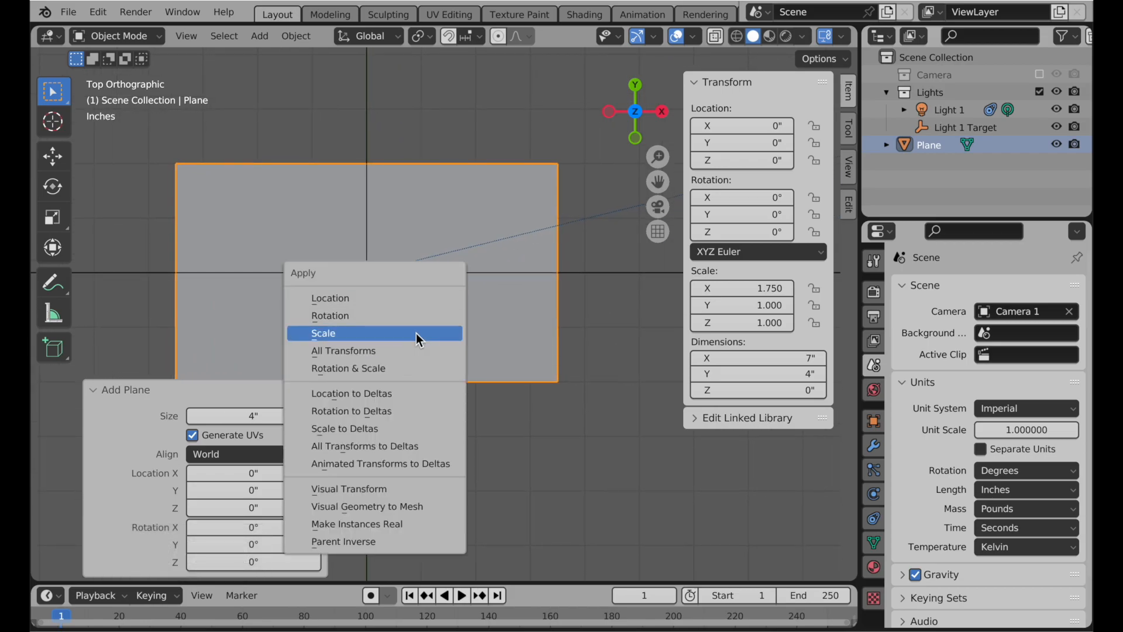
{"action": "left_click", "coordinate": [416, 332]}
Step: Enter Edit Mode, select all the plane's vertices and bevel the four corners by vertex with a width of about 0.685 inches
{"action": "key", "text": "Tab"}
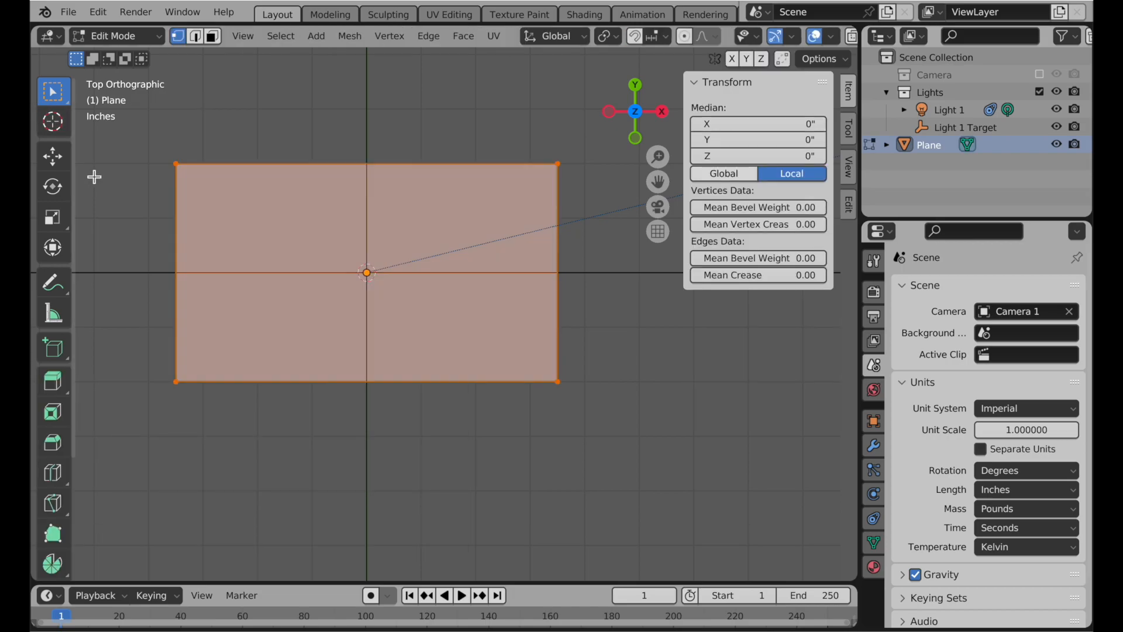
{"action": "left_click", "coordinate": [293, 133]}
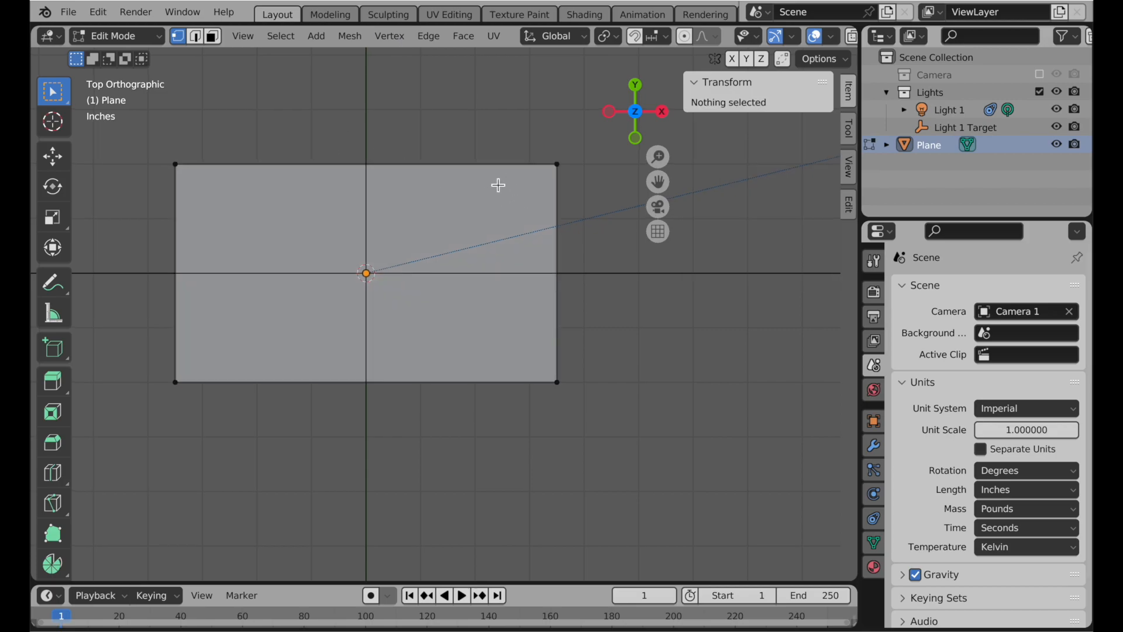
{"action": "middle_click_drag", "start_coordinate": [502, 180], "coordinate": [403, 326], "text": "shift"}
{"action": "scroll", "coordinate": [475, 338], "scroll_direction": "up", "scroll_amount": 4}
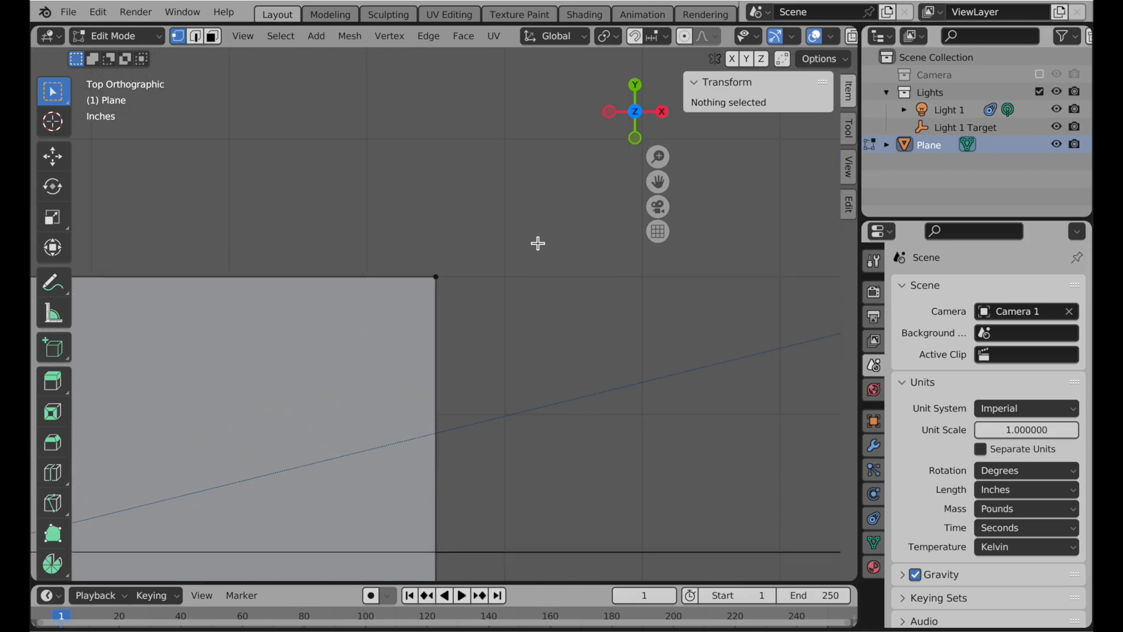
{"action": "left_click", "coordinate": [379, 45]}
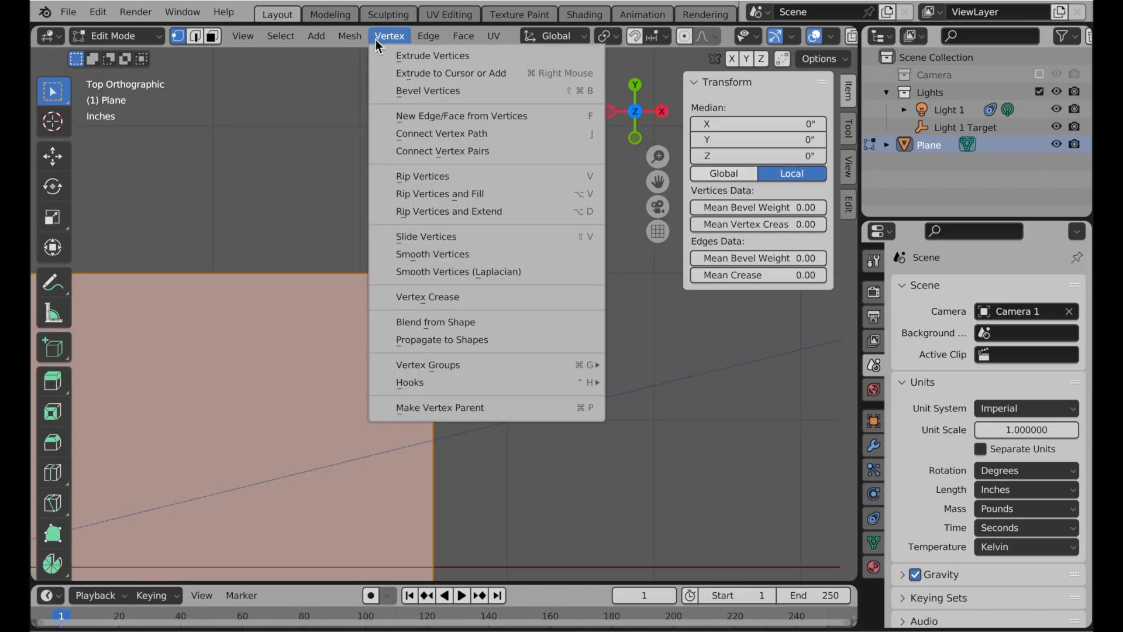
{"action": "left_click", "coordinate": [387, 92]}
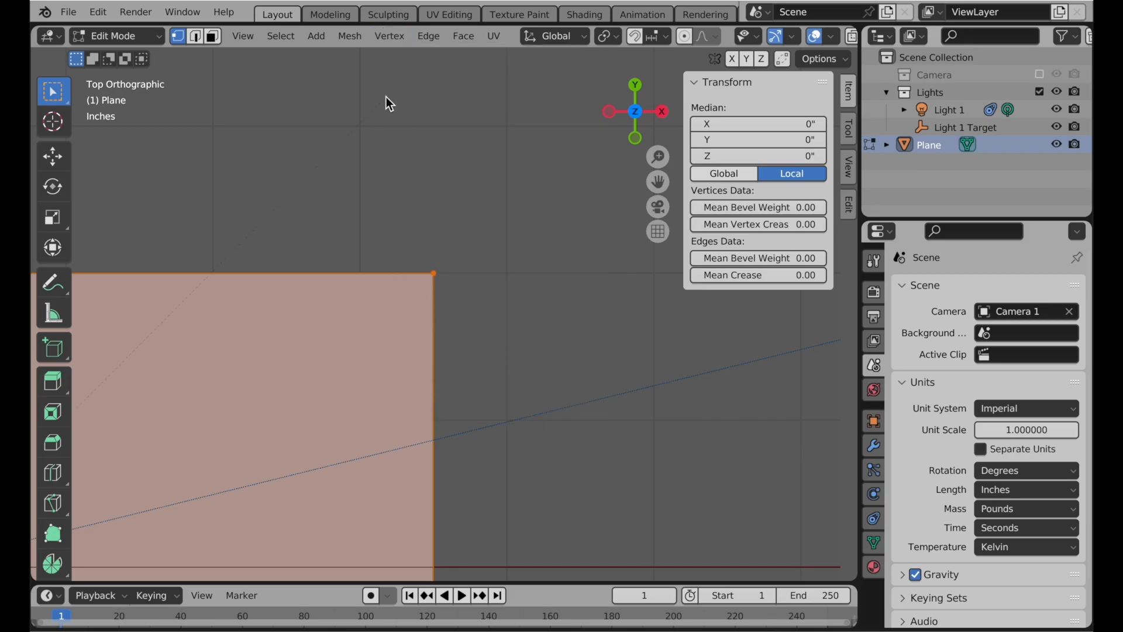
{"action": "left_click", "coordinate": [419, 92]}
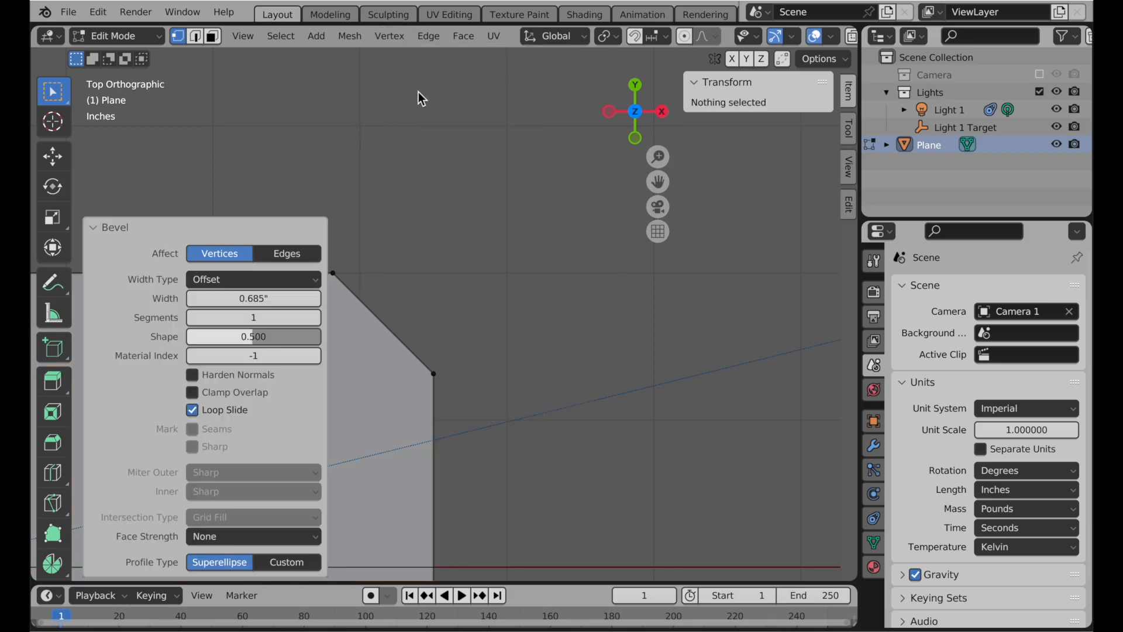
Step: Set the vertex bevel's width to 0.75 inches and its segment count to 32
{"action": "left_click", "coordinate": [262, 300]}
{"action": "type", "text": ".75"}
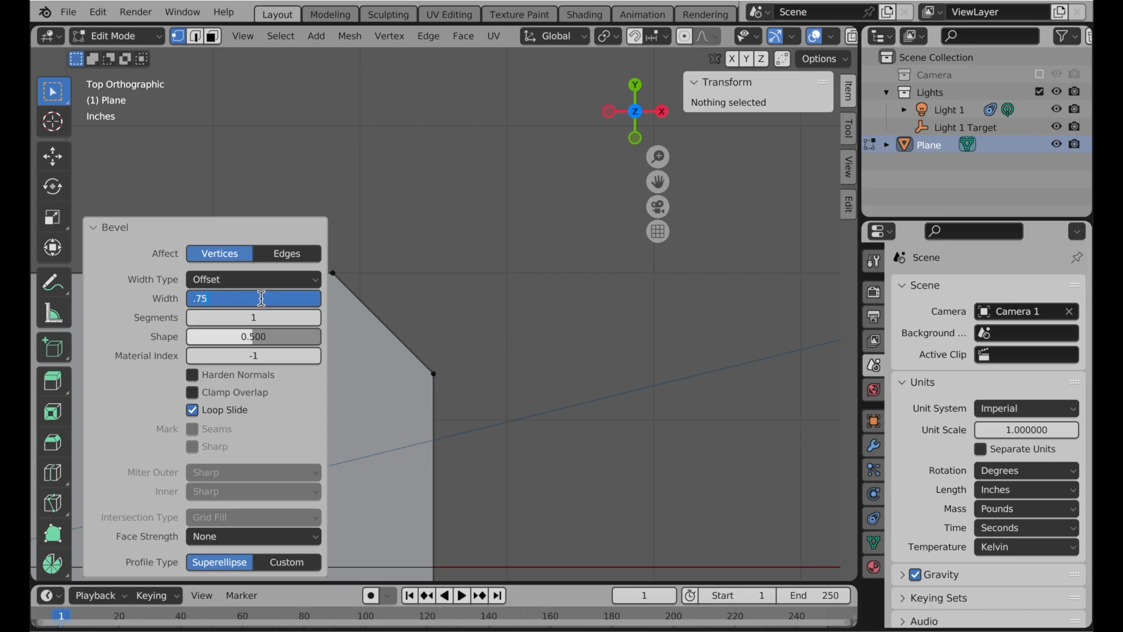
{"action": "key", "text": "Tab"}
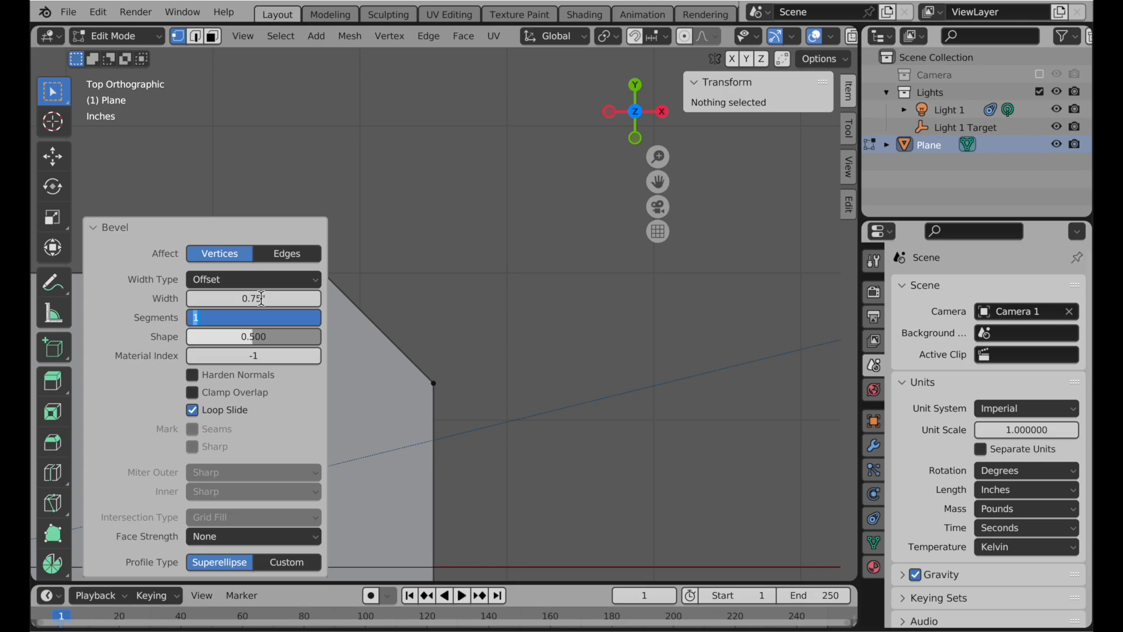
{"action": "type", "text": "32"}
{"action": "key", "text": "Return"}
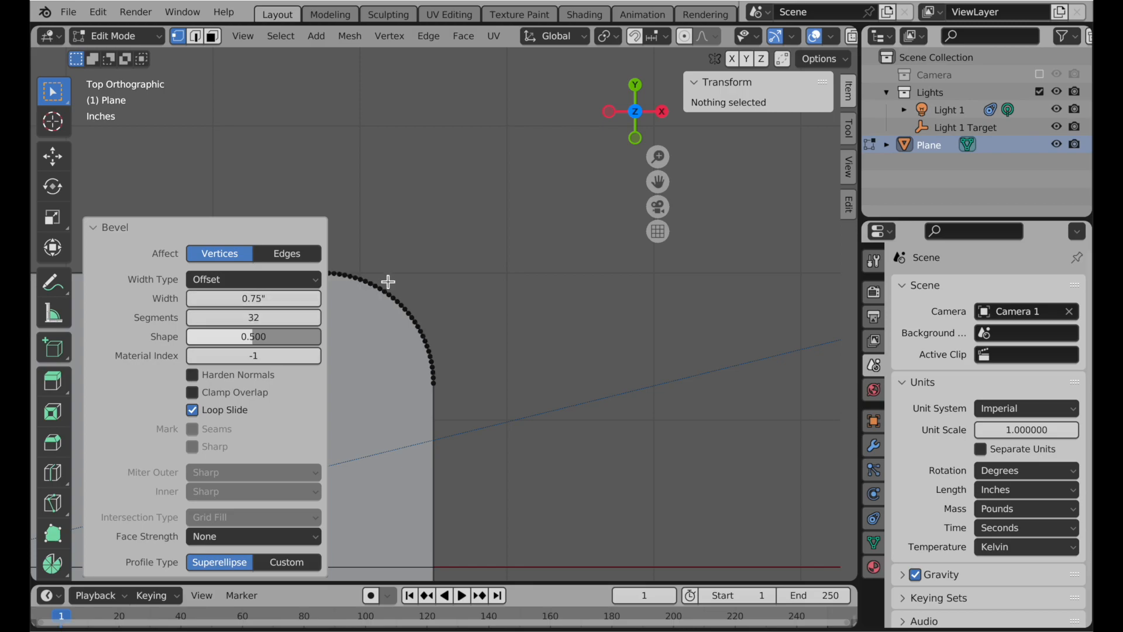
Step: Hide the Light 1 Target in the viewport and in renders, and collapse the bevel settings
{"action": "scroll", "coordinate": [589, 288], "scroll_direction": "up", "scroll_amount": 3}
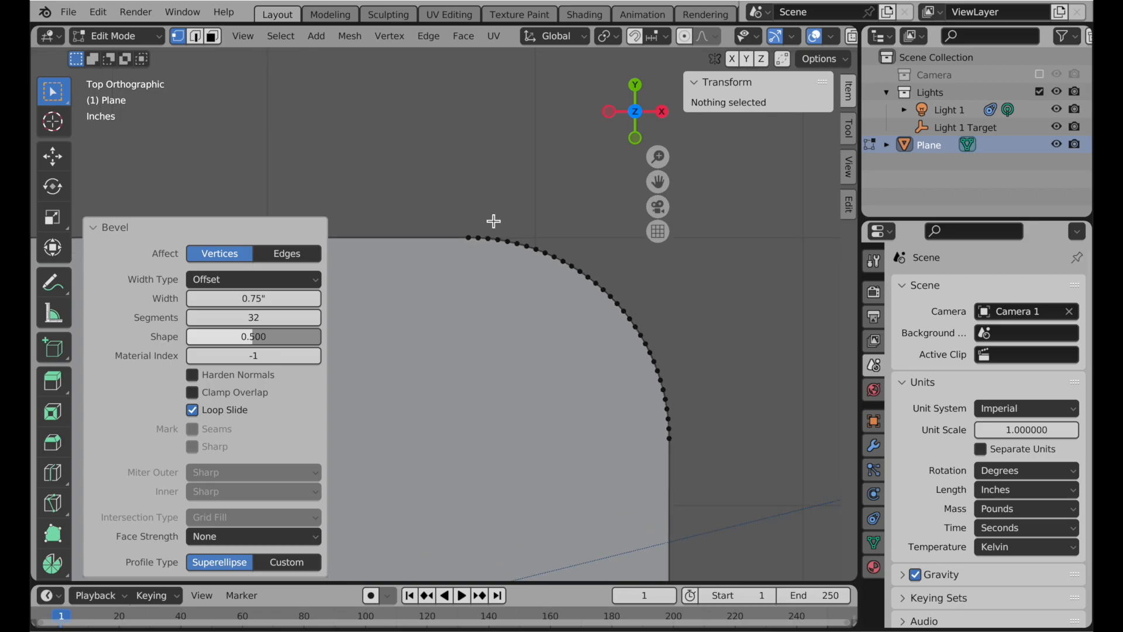
{"action": "scroll", "coordinate": [466, 237], "scroll_direction": "up", "scroll_amount": 8}
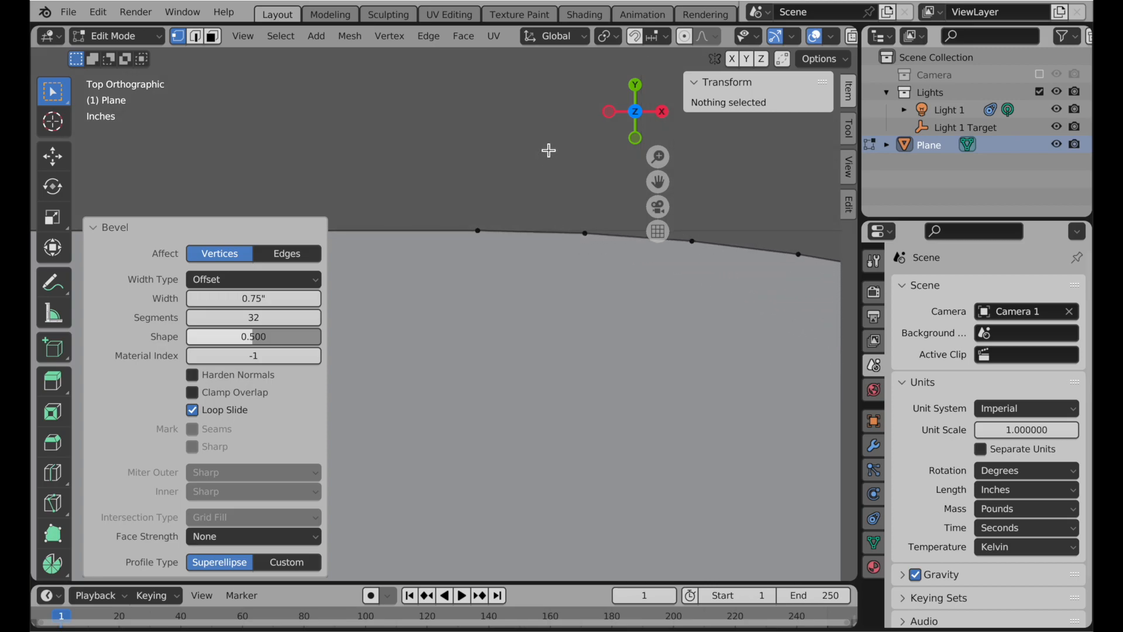
{"action": "scroll", "coordinate": [585, 221], "scroll_direction": "up", "scroll_amount": 3}
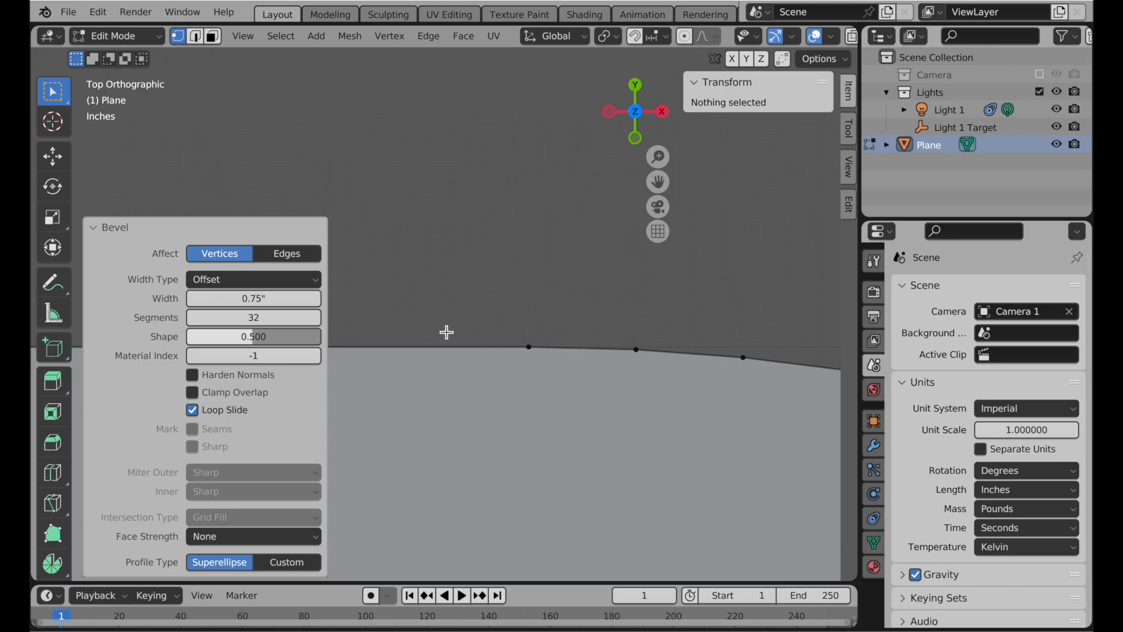
{"action": "scroll", "coordinate": [493, 316], "scroll_direction": "down", "scroll_amount": 3}
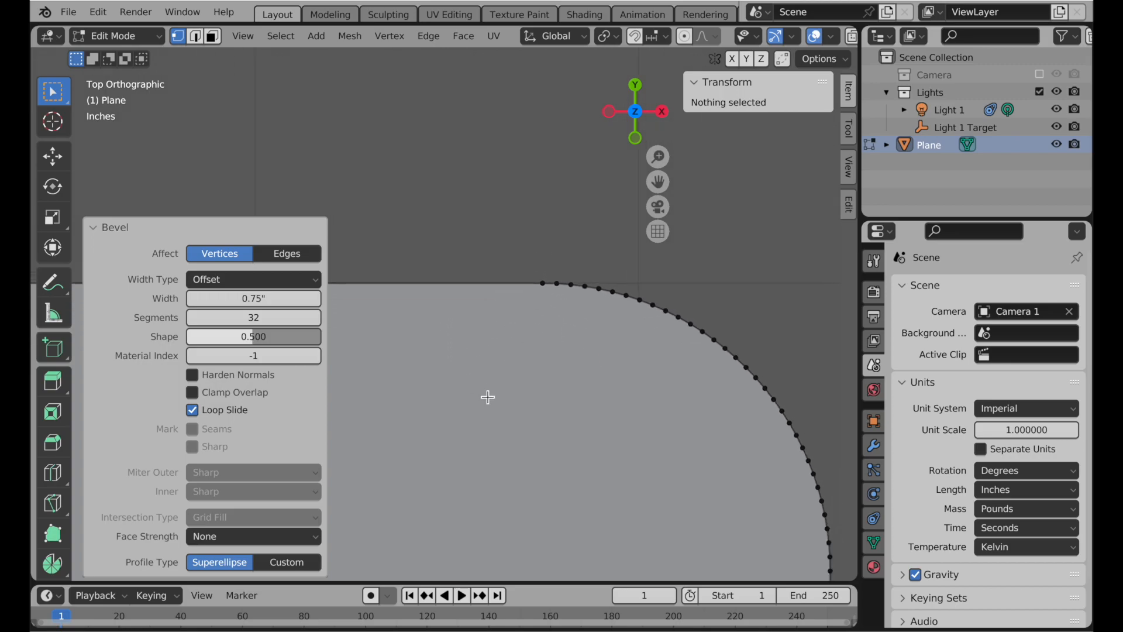
{"action": "scroll", "coordinate": [509, 375], "scroll_direction": "down", "scroll_amount": 5}
{"action": "middle_click_drag", "start_coordinate": [556, 499], "coordinate": [685, 389], "text": "shift"}
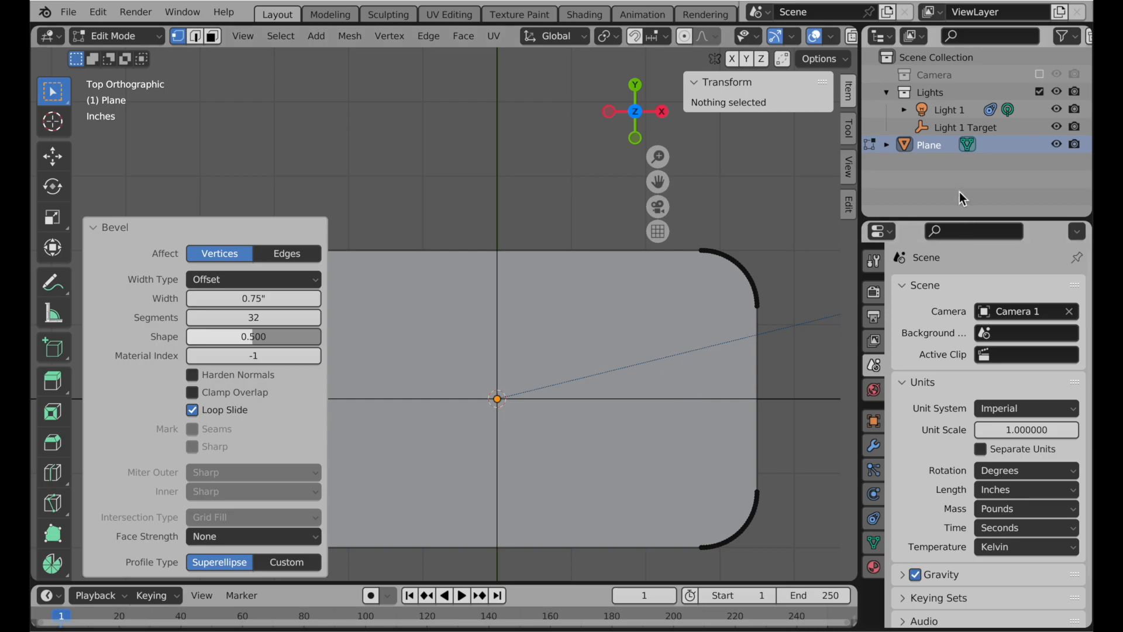
{"action": "left_click", "coordinate": [1057, 127]}
{"action": "left_click", "coordinate": [1074, 127]}
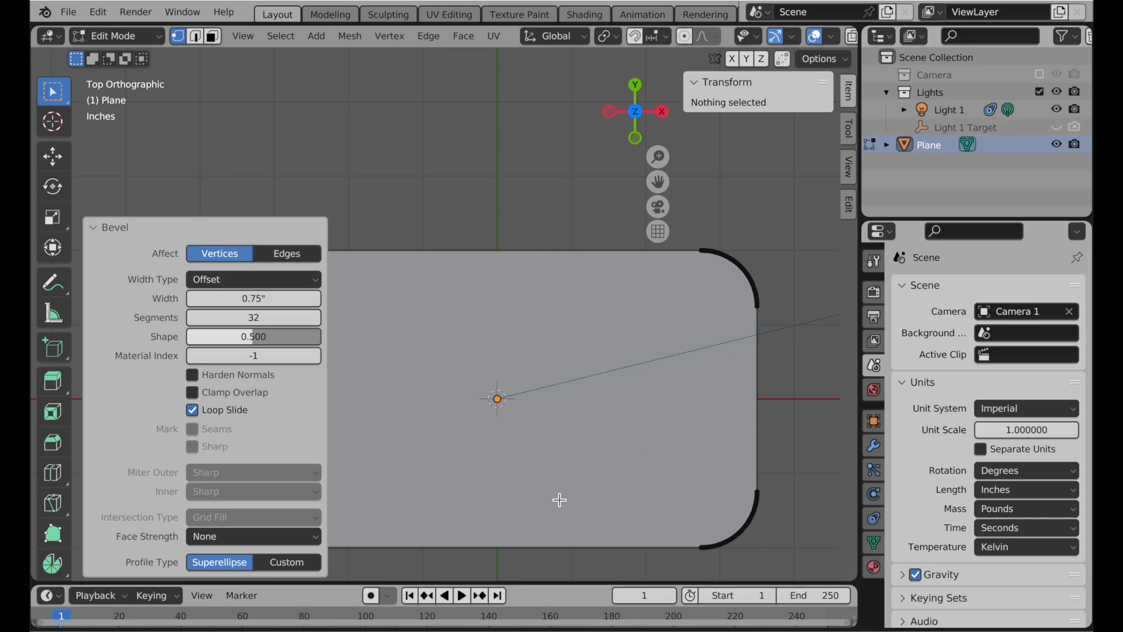
{"action": "left_click", "coordinate": [94, 229]}
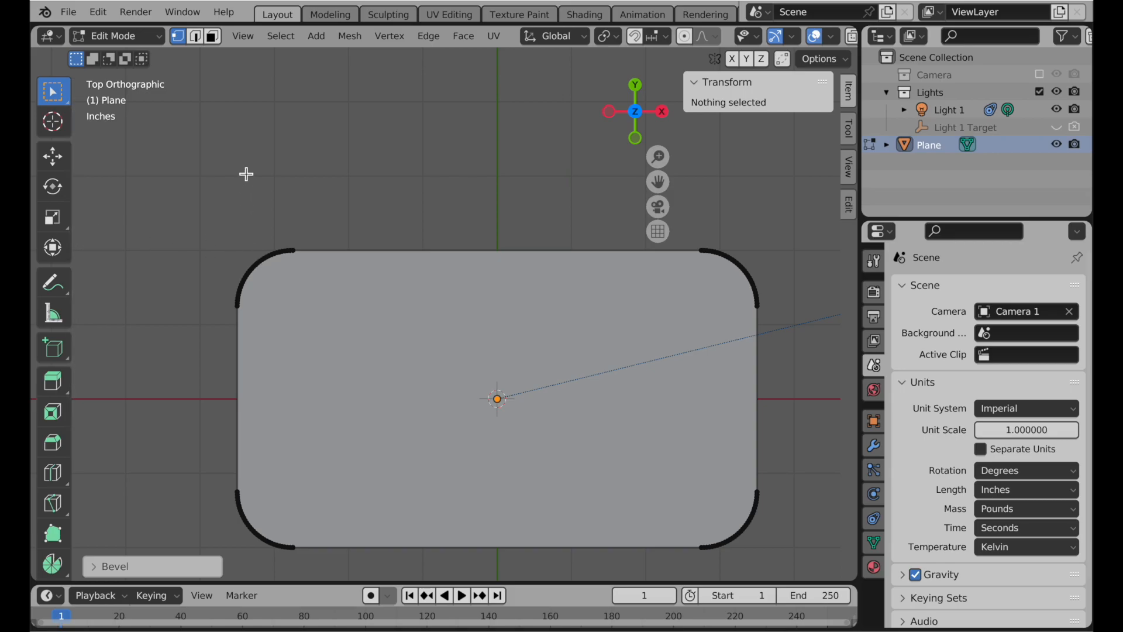
Step: Knife a horizontal cut across the rounded plane between the midpoints of its two short sides
{"action": "key", "text": "k"}
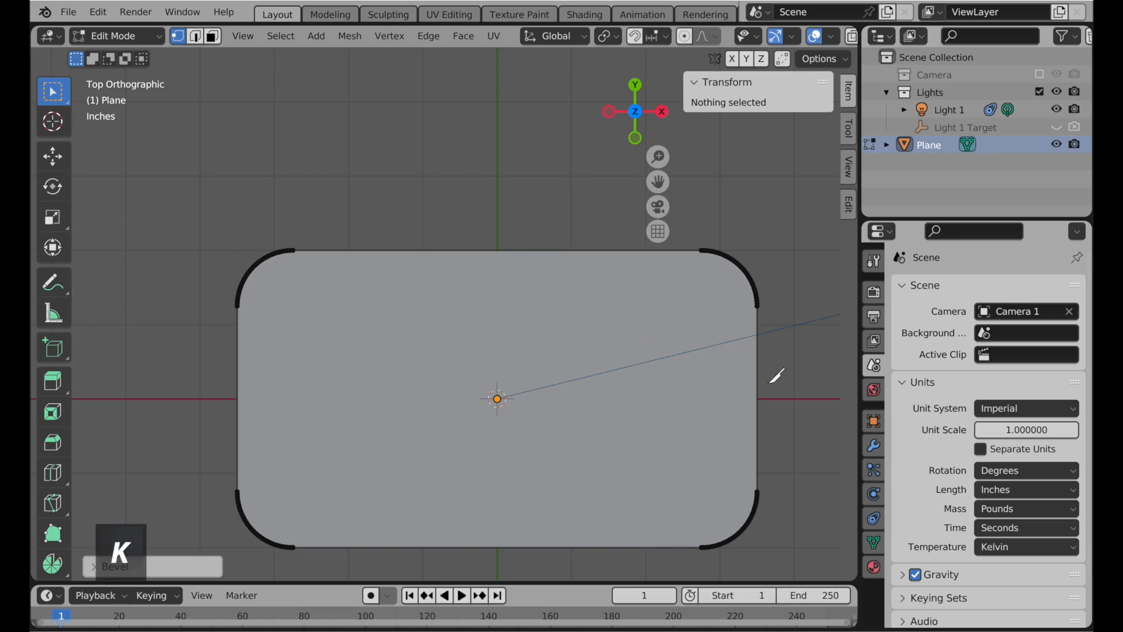
{"action": "key", "text": "shift"}
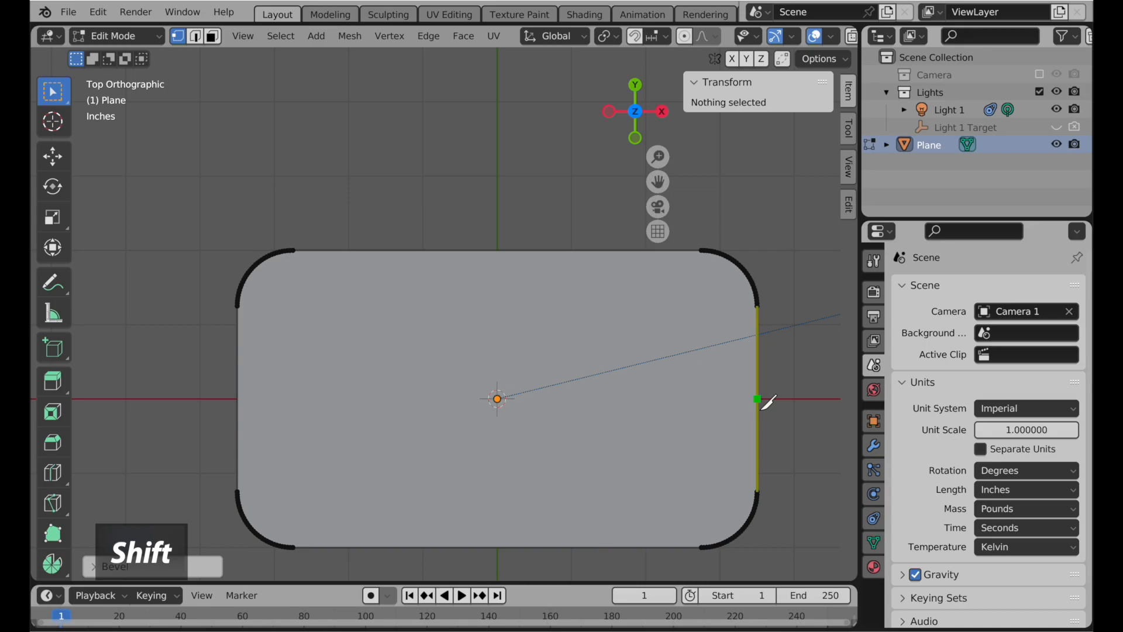
{"action": "left_click", "coordinate": [758, 399]}
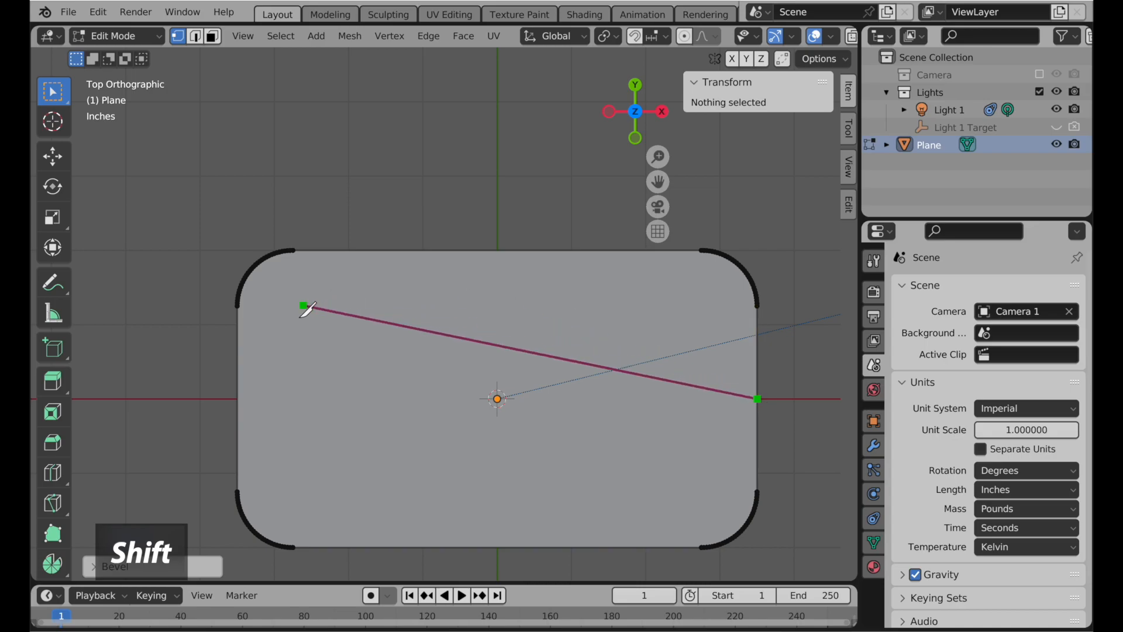
{"action": "left_click", "coordinate": [238, 399]}
{"action": "key", "text": "Return"}
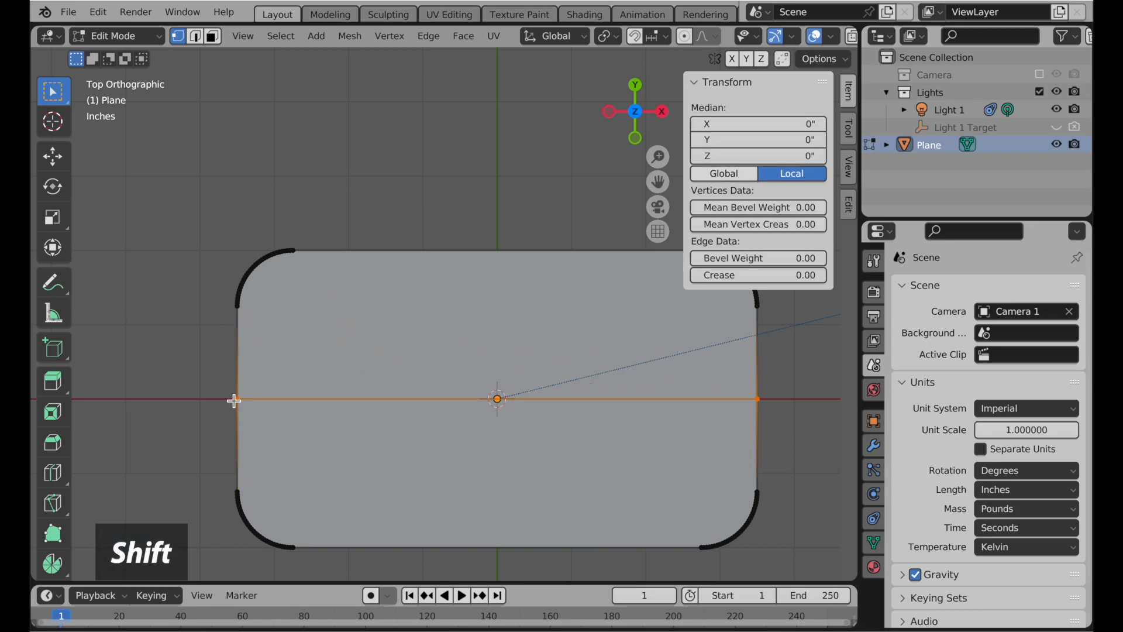
Step: Knife a vertical cut between the midpoints of the plane's two long sides and deselect everything
{"action": "key", "text": "k"}
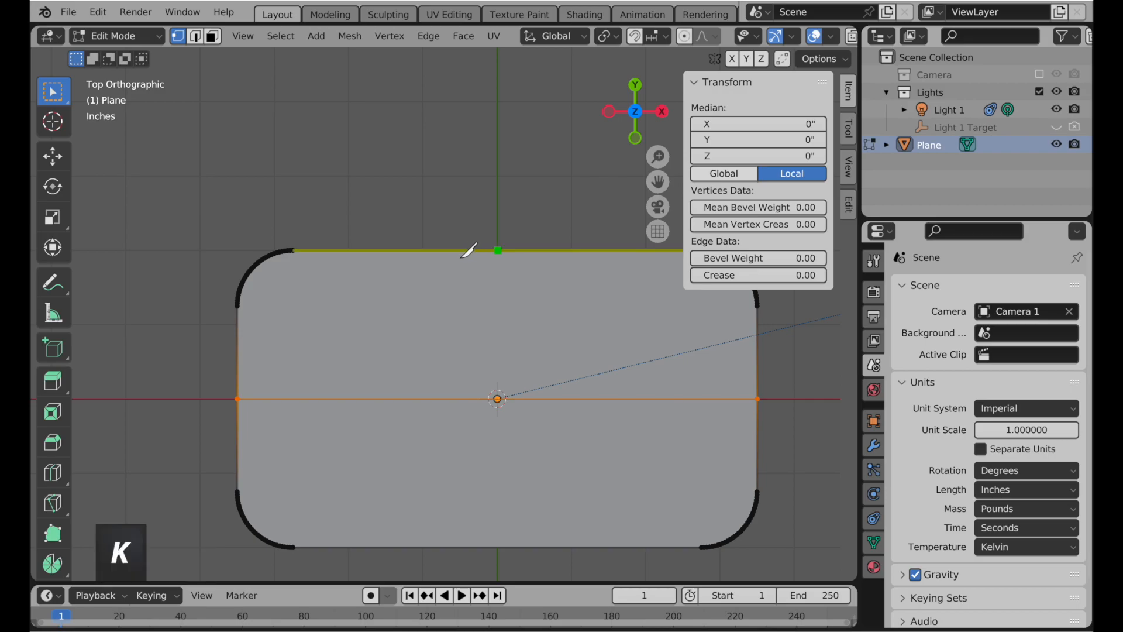
{"action": "left_click", "coordinate": [498, 251]}
{"action": "left_click", "coordinate": [497, 548]}
{"action": "key", "text": "Return"}
{"action": "left_click", "coordinate": [431, 153]}
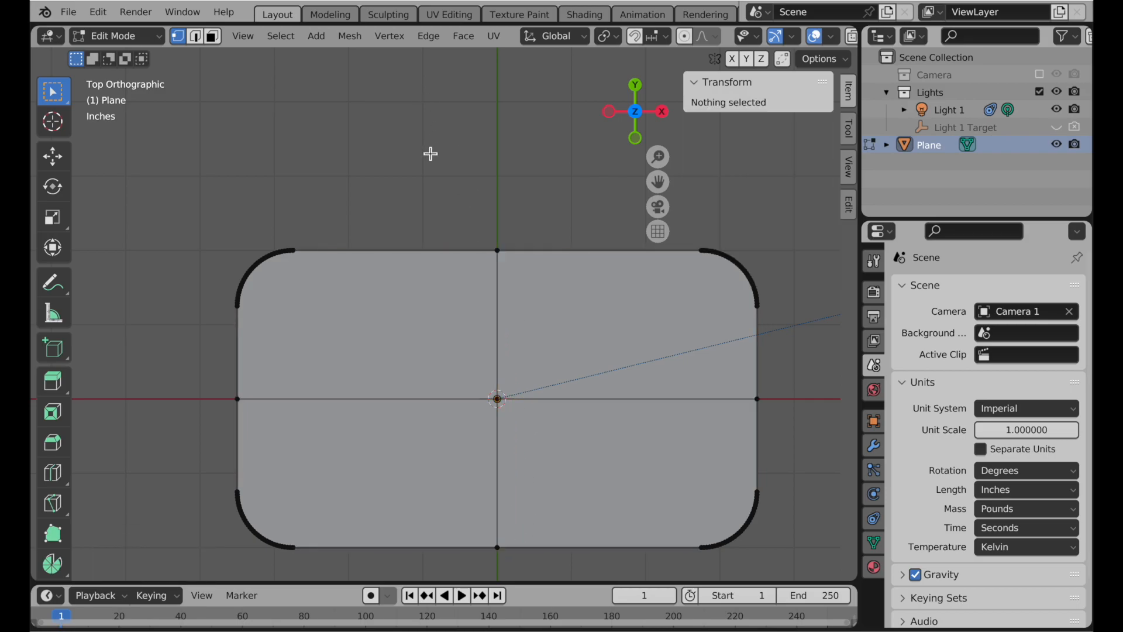
Step: Set the Bevel tool to 2 segments and shape 1.000, with Active Tool as its drag behaviour
{"action": "middle_click_drag", "start_coordinate": [290, 181], "coordinate": [360, 199], "text": "shift"}
{"action": "scroll", "coordinate": [359, 346], "scroll_direction": "up", "scroll_amount": 4}
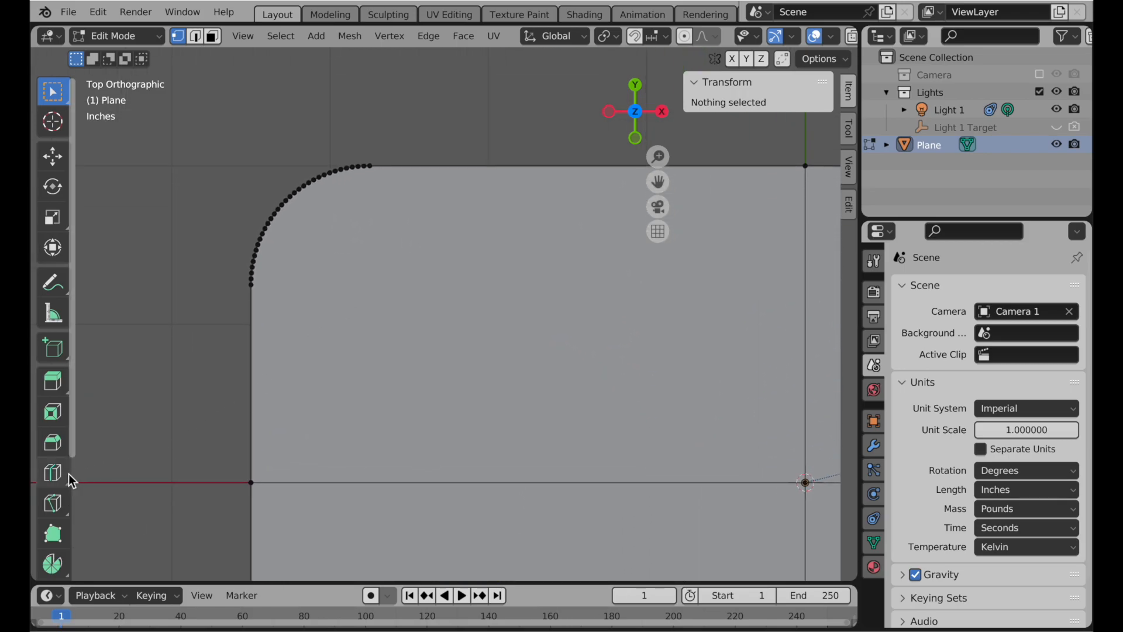
{"action": "left_click", "coordinate": [59, 448]}
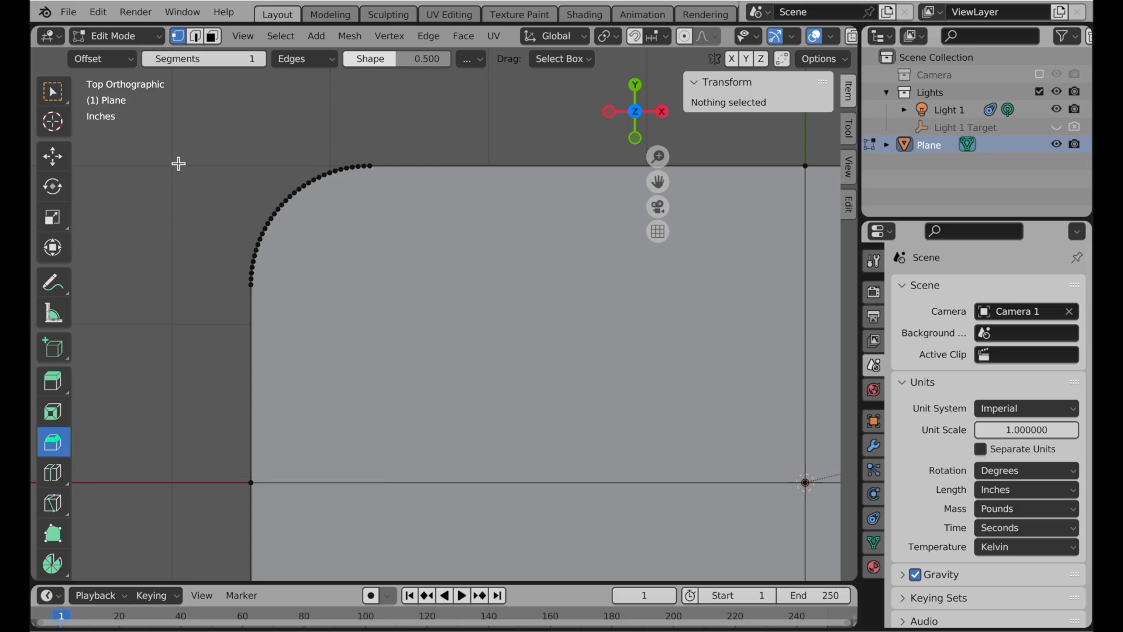
{"action": "left_click", "coordinate": [241, 61]}
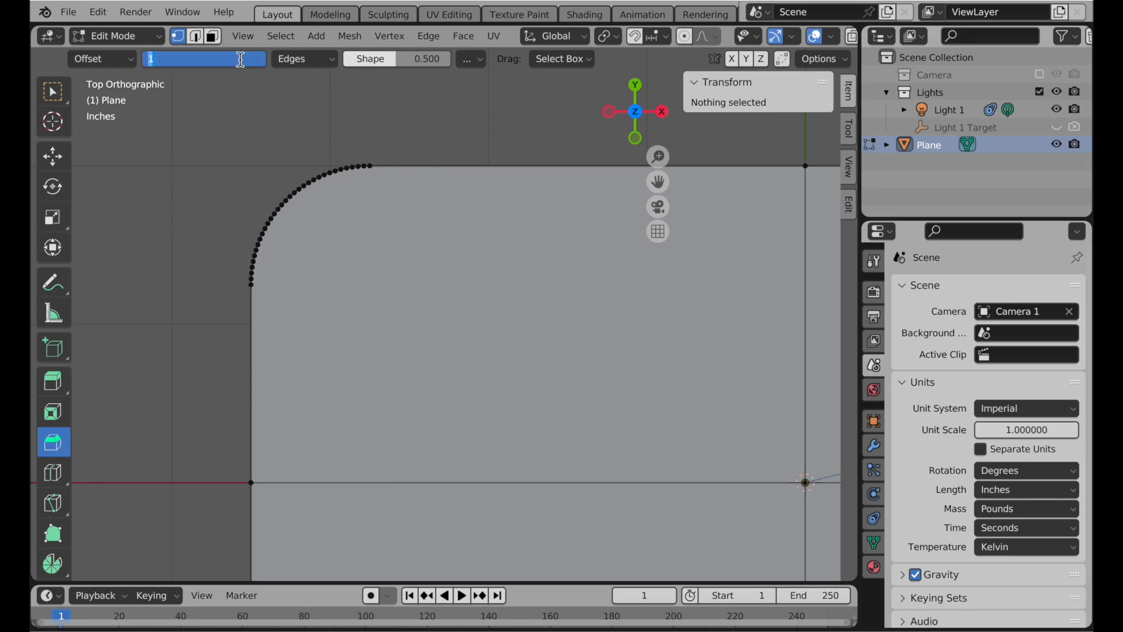
{"action": "key", "text": "Tab"}
{"action": "type", "text": "1"}
{"action": "key", "text": "Return"}
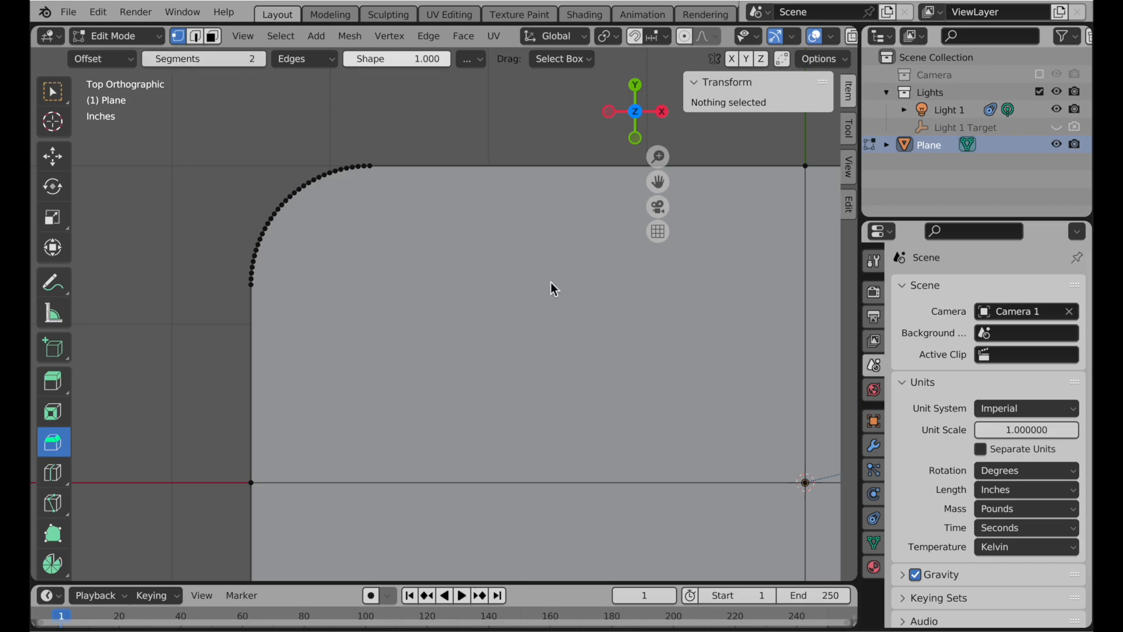
{"action": "left_click", "coordinate": [562, 59]}
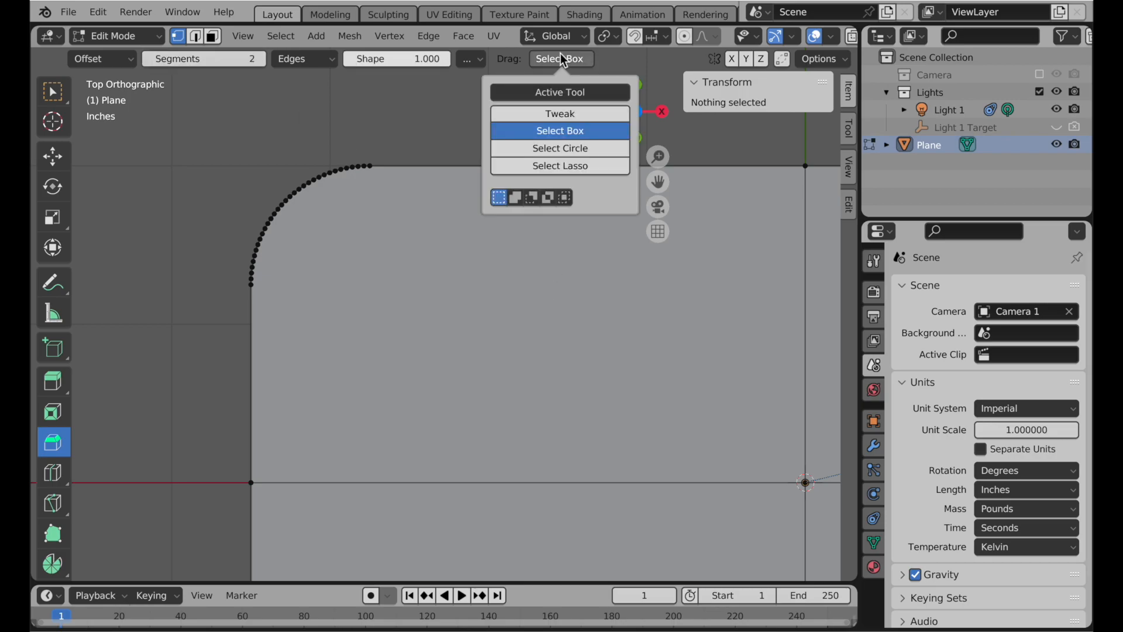
{"action": "left_click", "coordinate": [562, 94]}
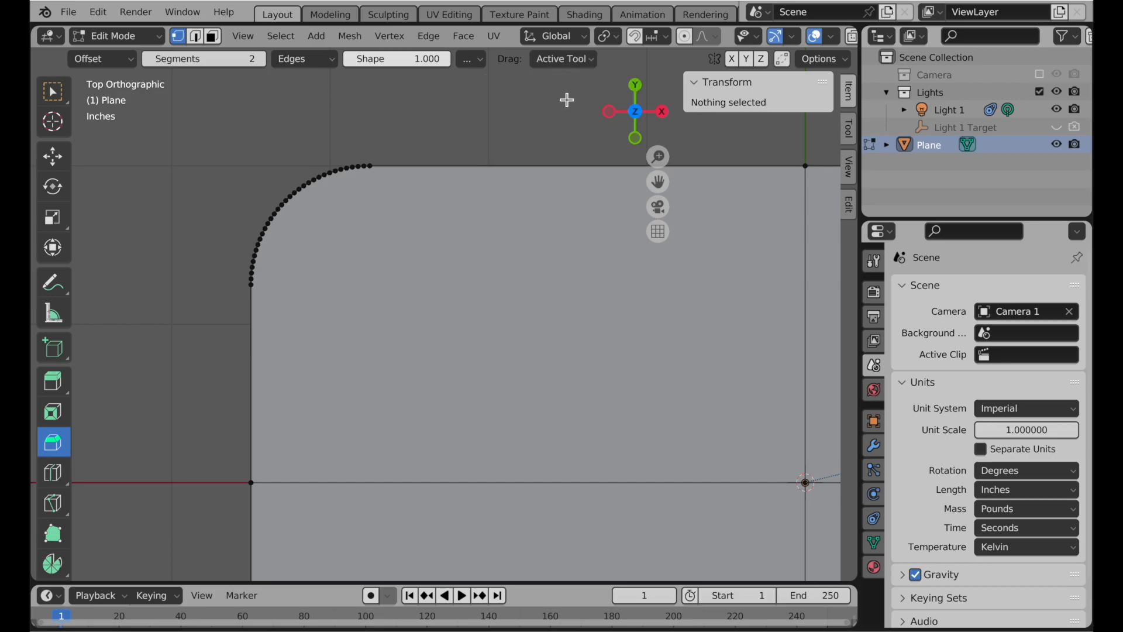
Step: Bevel the horizontal centre edge loop until its outer edges reach the lower ends of the upper rounded corners
{"action": "left_click", "coordinate": [404, 486]}
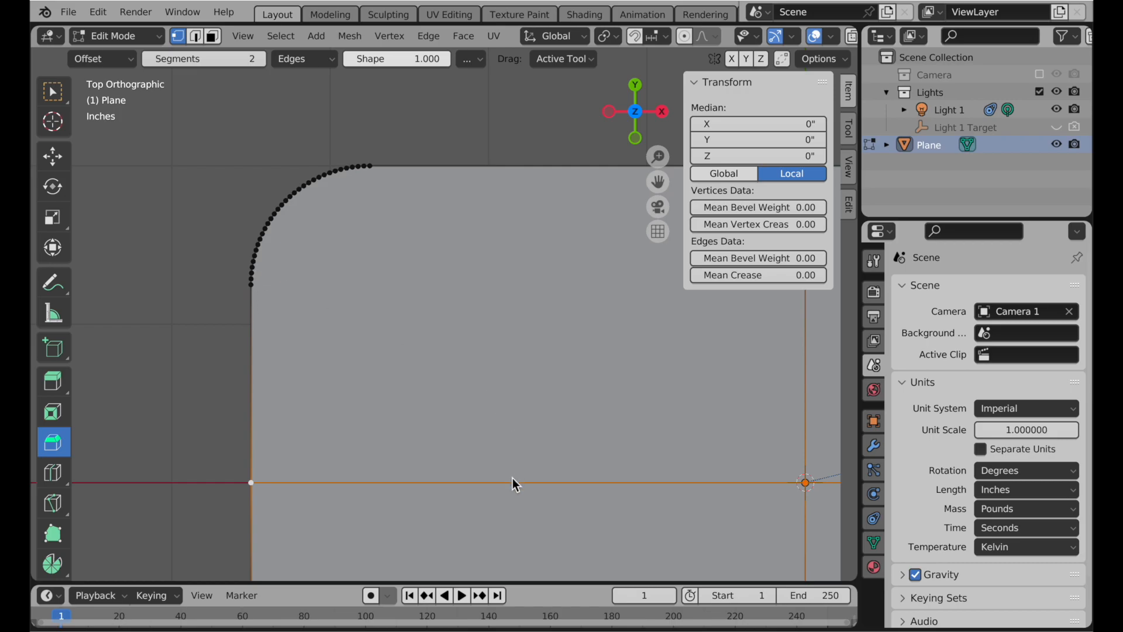
{"action": "left_click_drag", "start_coordinate": [513, 484], "coordinate": [460, 479]}
{"action": "middle_click_drag", "start_coordinate": [526, 375], "coordinate": [457, 422], "text": "shift"}
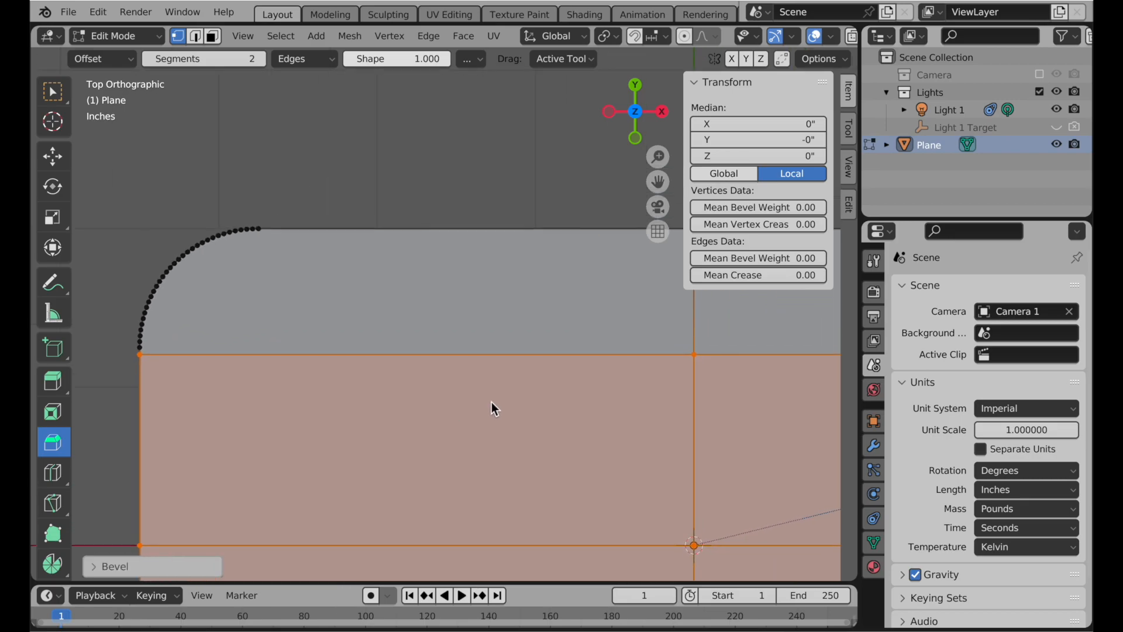
Step: Bevel the vertical centre edge loop until its outer edges reach the inner ends of the corner arcs, and deselect everything
{"action": "left_click", "coordinate": [696, 325]}
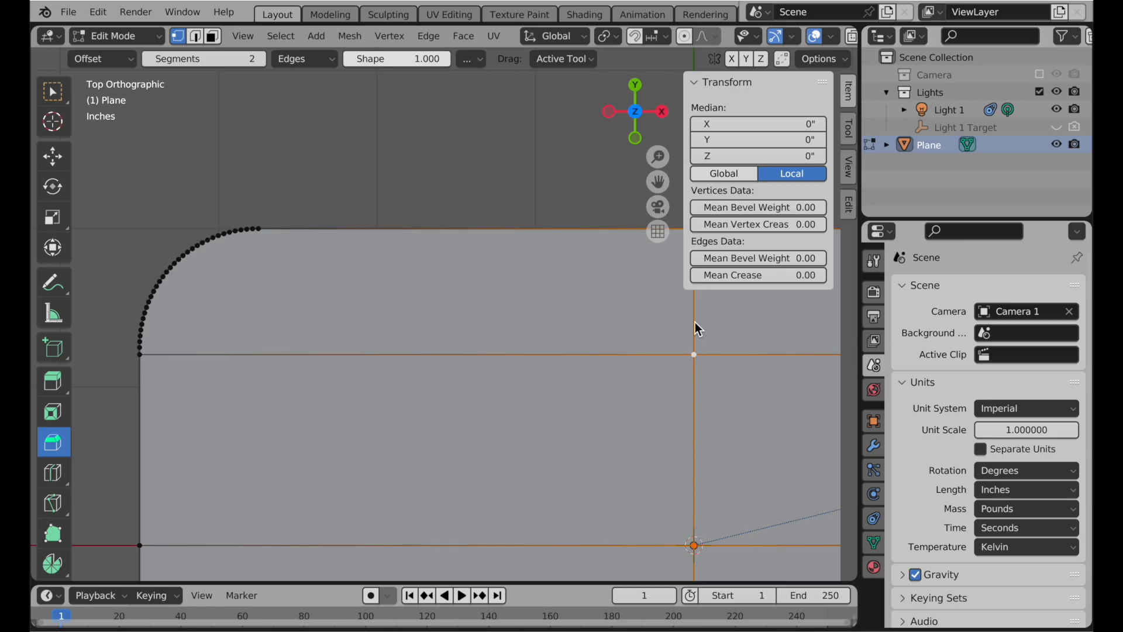
{"action": "left_click_drag", "start_coordinate": [673, 326], "coordinate": [447, 328]}
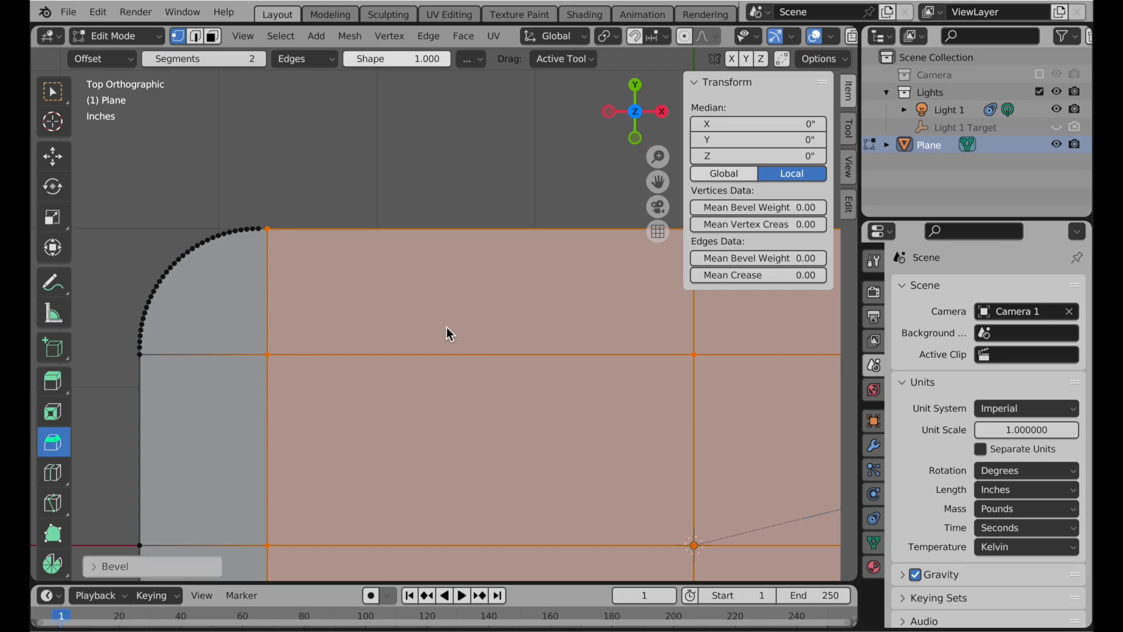
{"action": "left_click", "coordinate": [369, 199]}
Step: Select all faces of the rounded plane and extrude them 0.75 inches along Z
{"action": "scroll", "coordinate": [261, 231], "scroll_direction": "down", "scroll_amount": 2}
{"action": "scroll", "coordinate": [546, 281], "scroll_direction": "down", "scroll_amount": 3}
{"action": "middle_click_drag", "start_coordinate": [484, 376], "coordinate": [416, 84]}
{"action": "left_click", "coordinate": [212, 35]}
{"action": "key", "text": "a"}
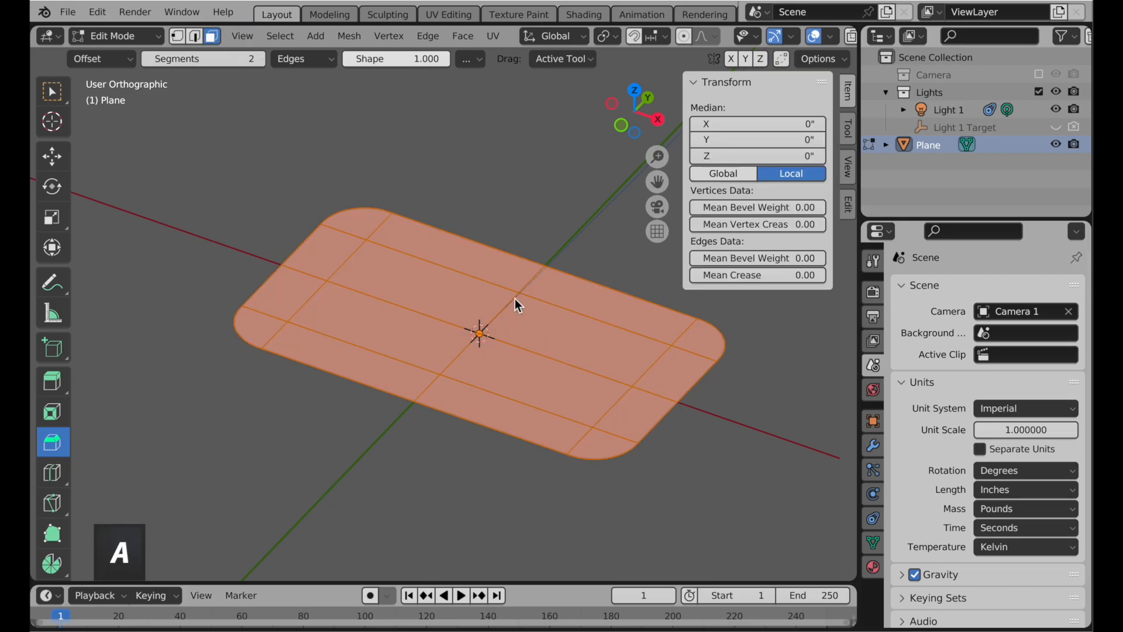
{"action": "key", "text": "e"}
{"action": "left_click", "coordinate": [514, 275]}
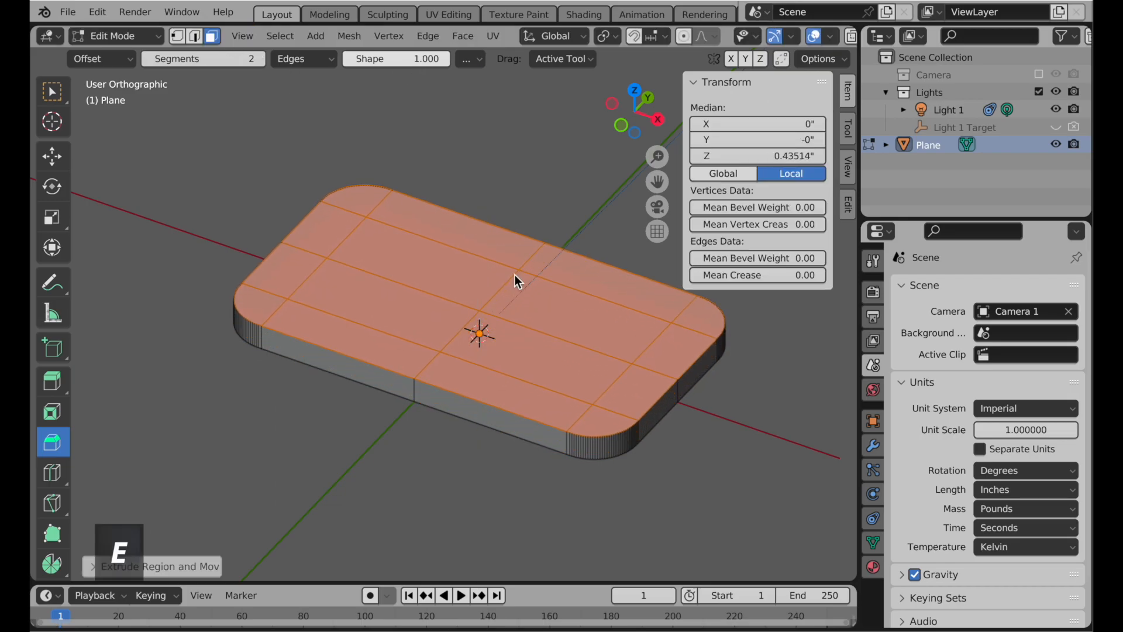
{"action": "left_click", "coordinate": [93, 564]}
{"action": "left_click", "coordinate": [267, 504]}
{"action": "type", "text": ".75"}
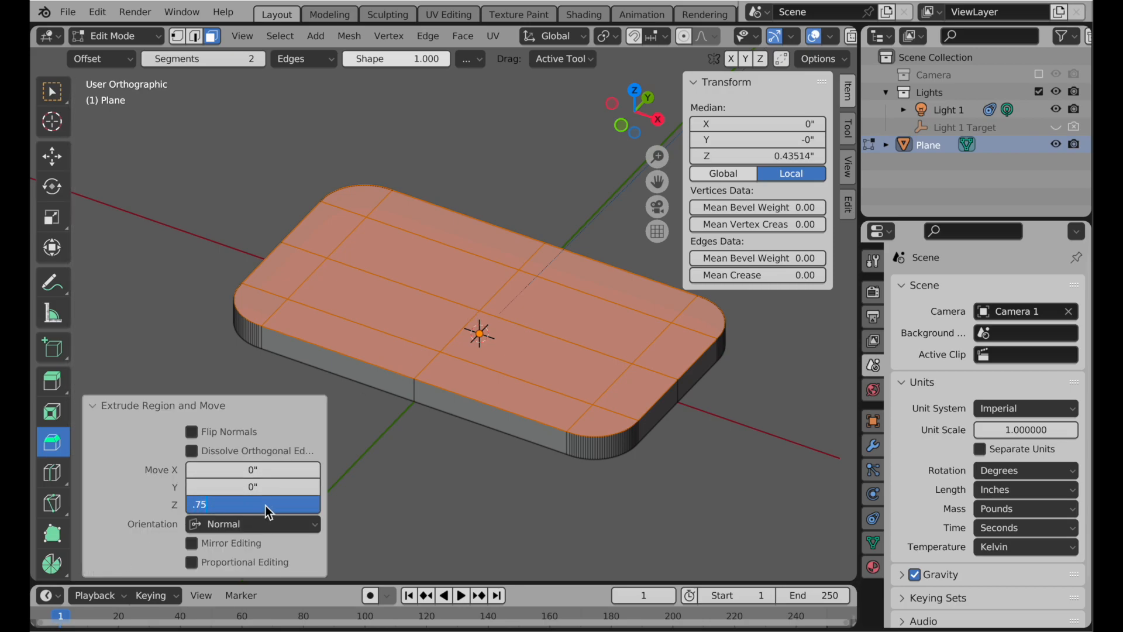
{"action": "key", "text": "Return"}
Step: Add all linked flat bottom faces to the selected top faces and convert the selection to their boundary edge loops
{"action": "middle_click_drag", "start_coordinate": [524, 356], "coordinate": [524, 244]}
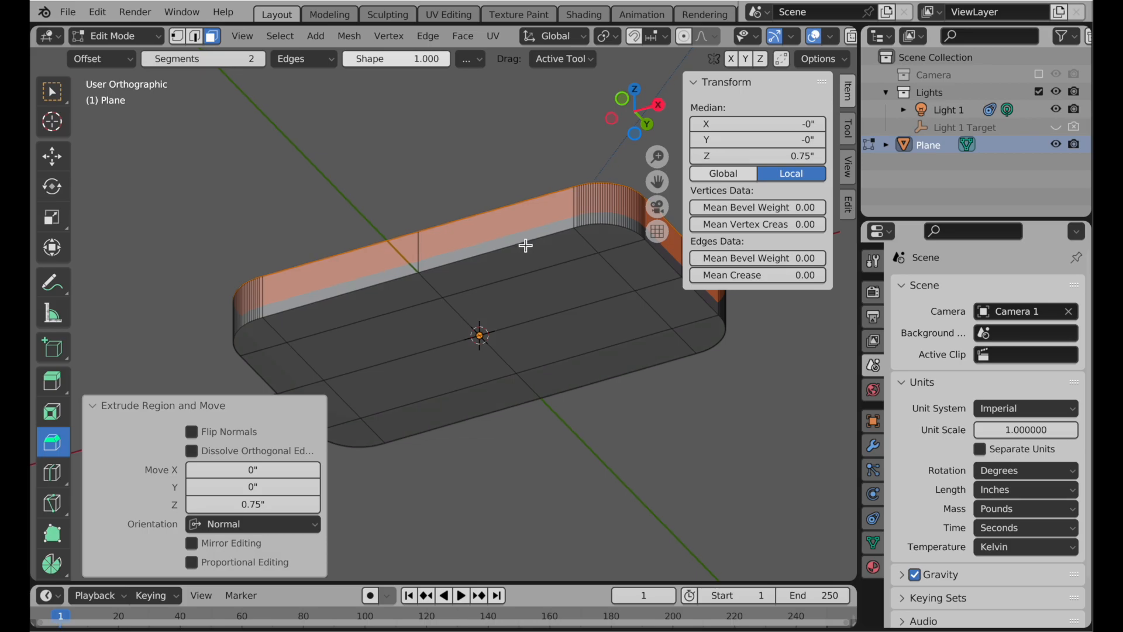
{"action": "left_click", "coordinate": [524, 284]}
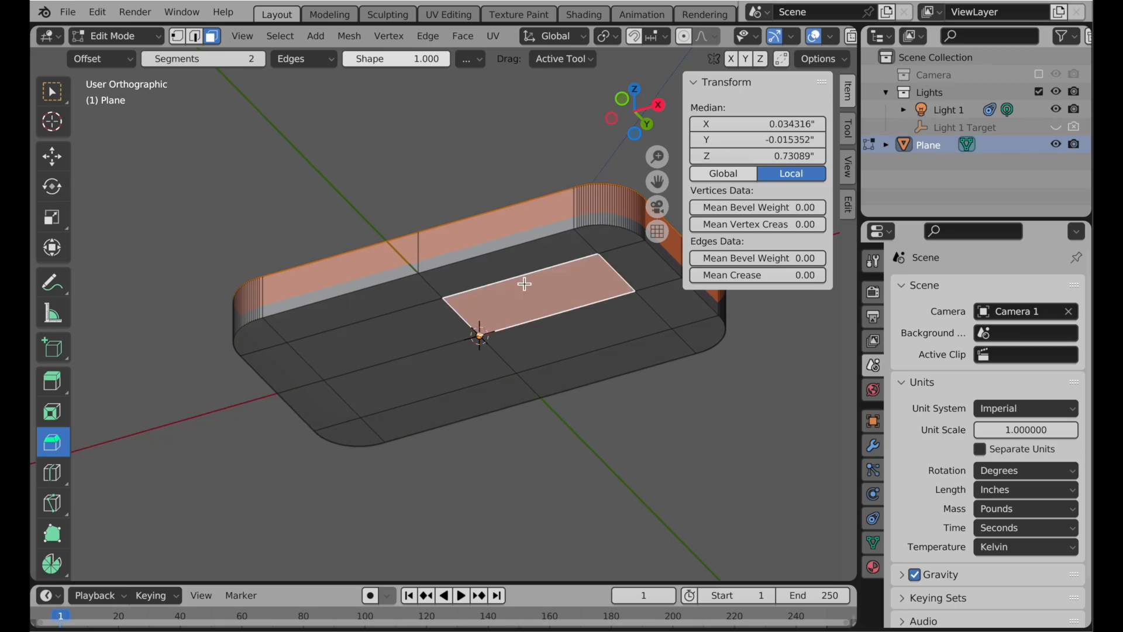
{"action": "left_click", "coordinate": [288, 39]}
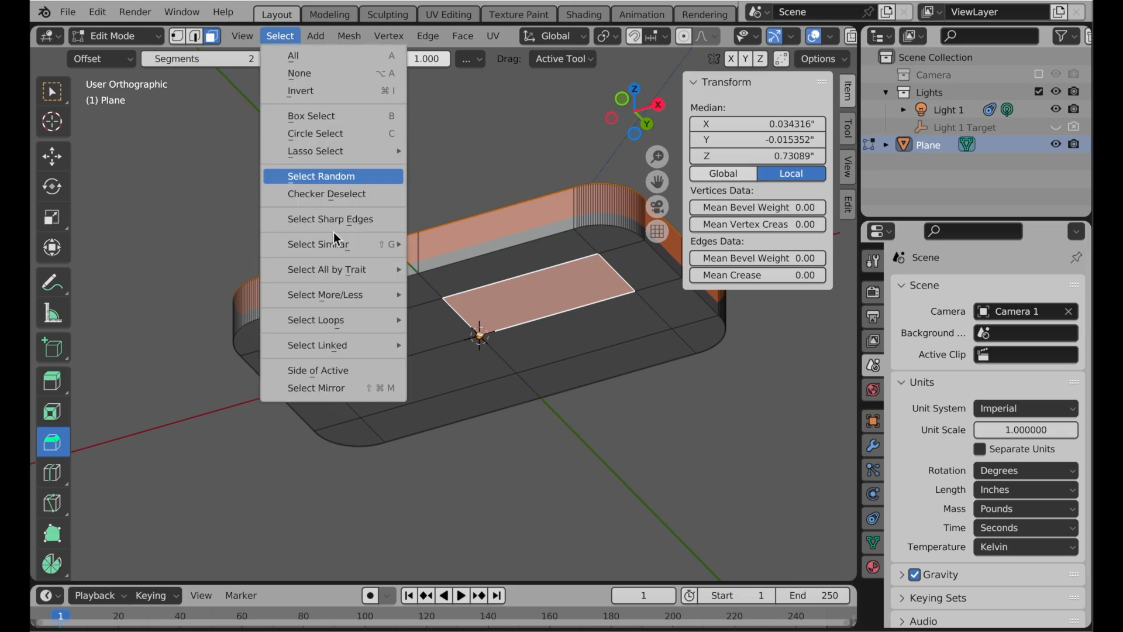
{"action": "mouse_move", "coordinate": [368, 345]}
{"action": "left_click", "coordinate": [461, 377]}
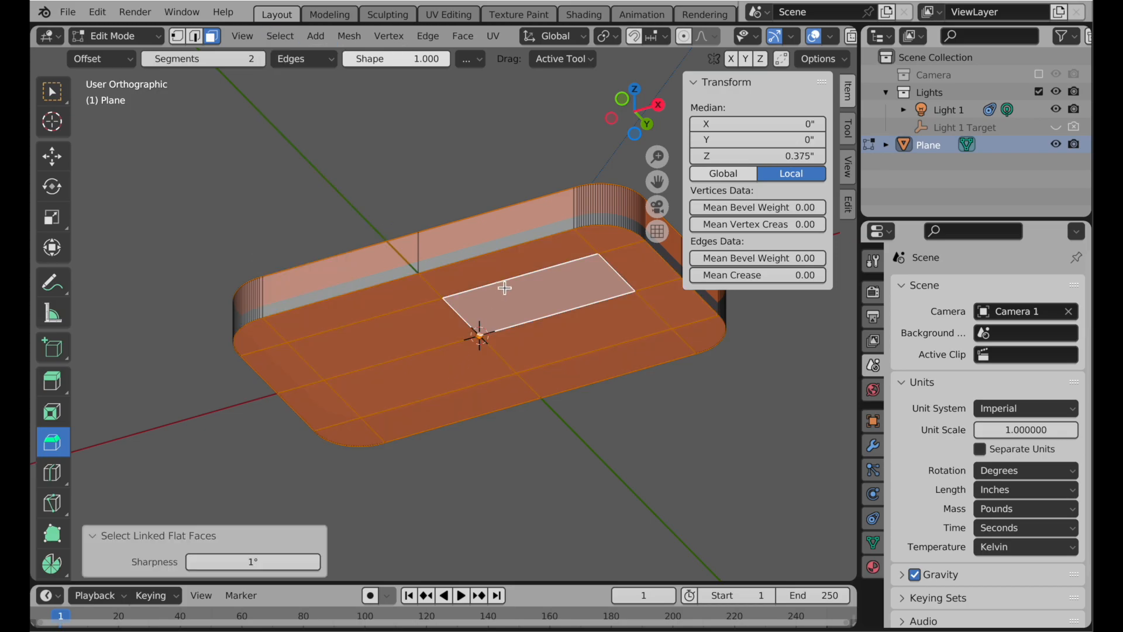
{"action": "left_click", "coordinate": [280, 37]}
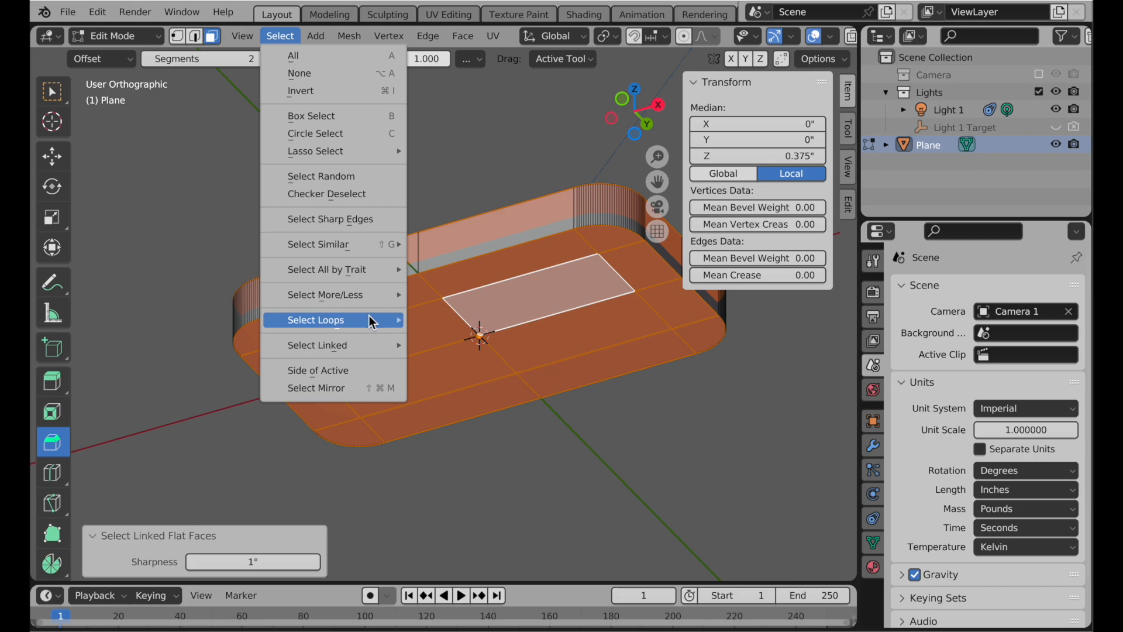
{"action": "mouse_move", "coordinate": [370, 320]}
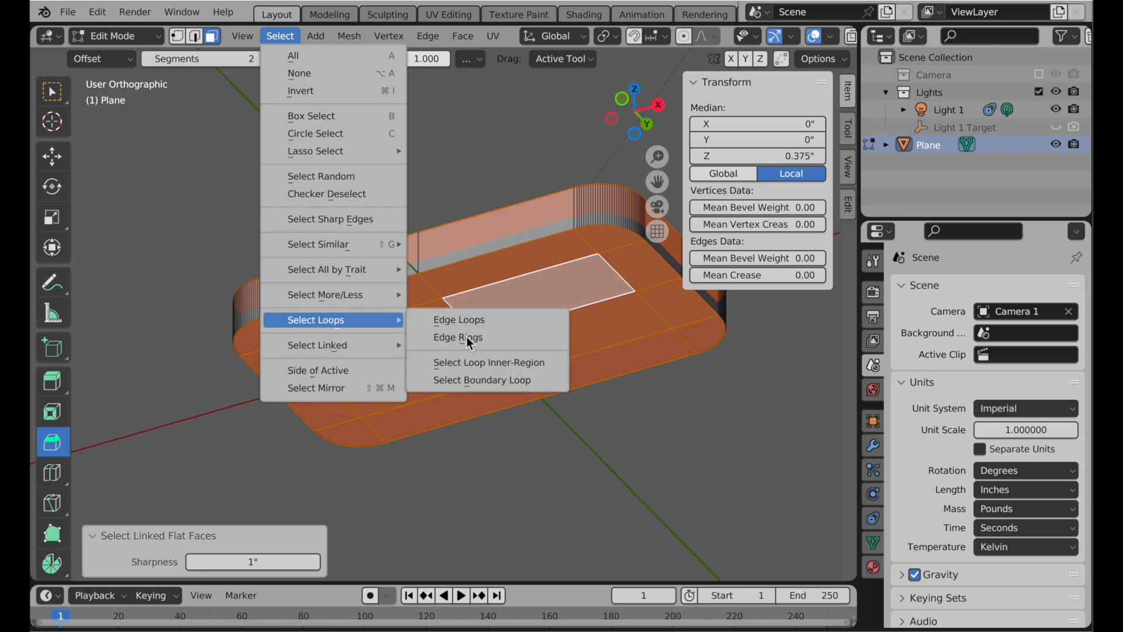
{"action": "left_click", "coordinate": [470, 385]}
Step: Bevel the top and bottom boundary edges about 0.193 inches wide, using 1 segment and shape 0.500
{"action": "middle_click_drag", "start_coordinate": [470, 384], "coordinate": [392, 527]}
{"action": "scroll", "coordinate": [526, 439], "scroll_direction": "up", "scroll_amount": 2}
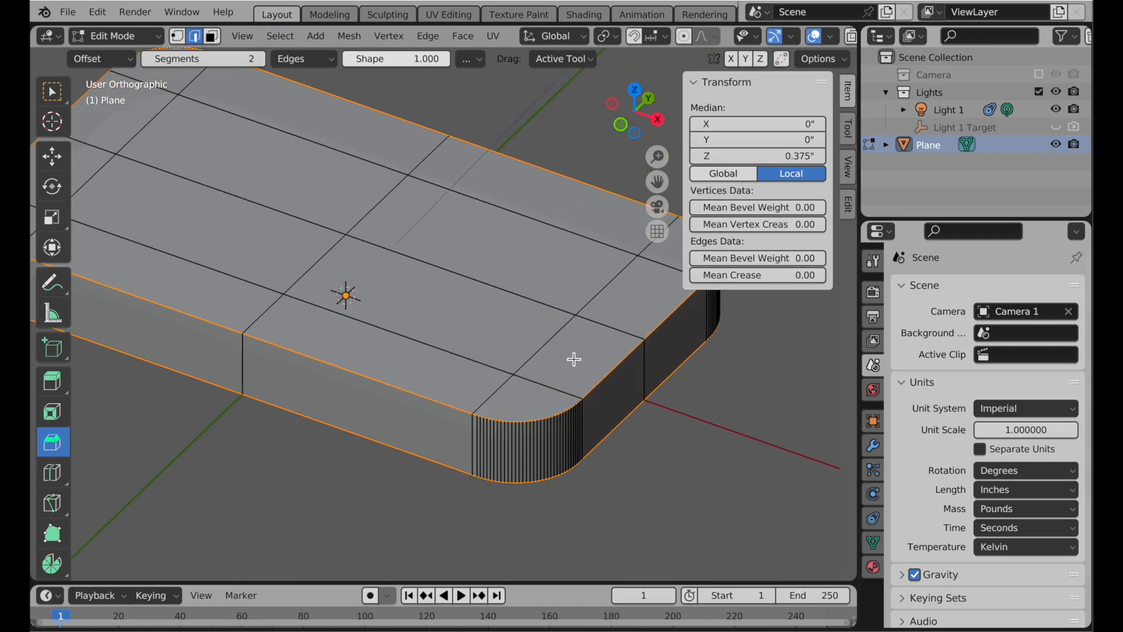
{"action": "middle_click_drag", "start_coordinate": [572, 363], "coordinate": [578, 354], "text": "ctrl"}
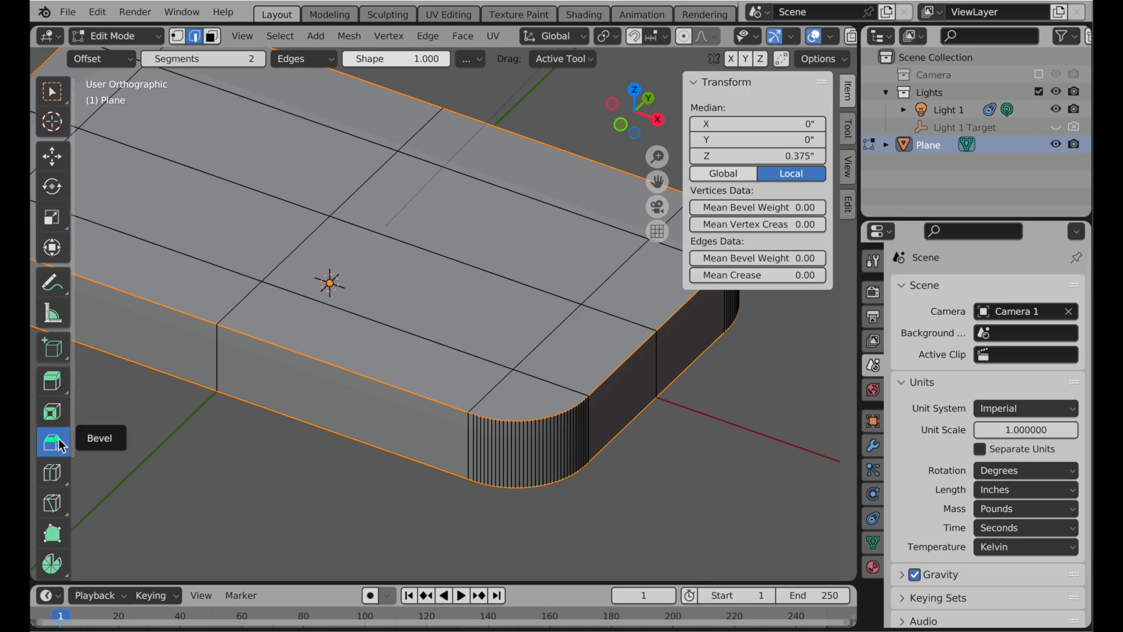
{"action": "left_click", "coordinate": [238, 59]}
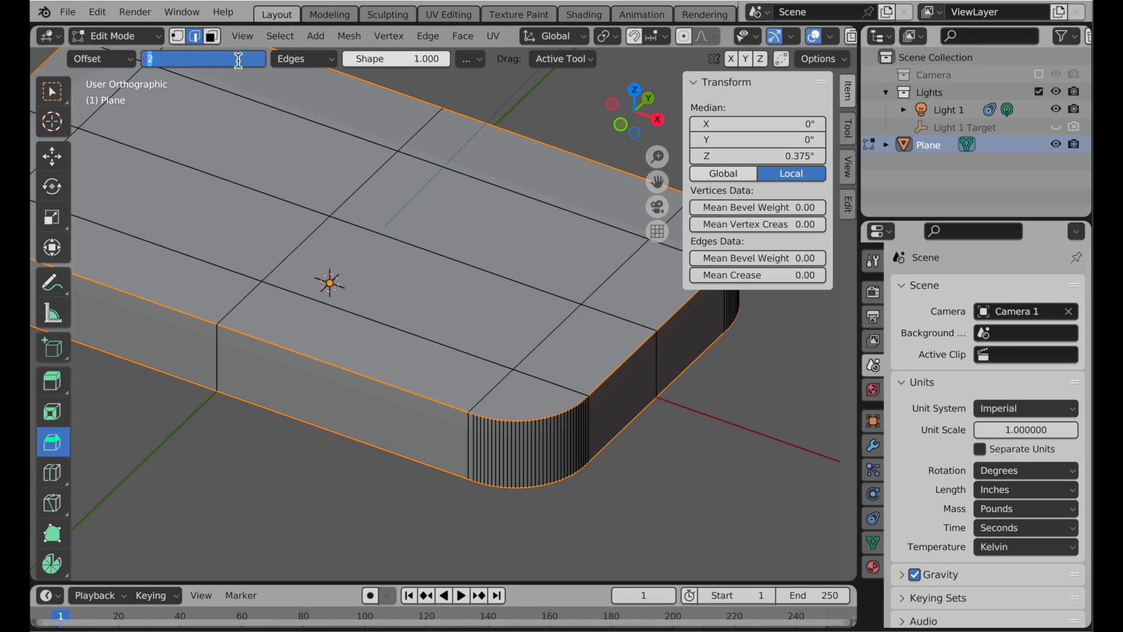
{"action": "type", "text": "1"}
{"action": "key", "text": "Tab"}
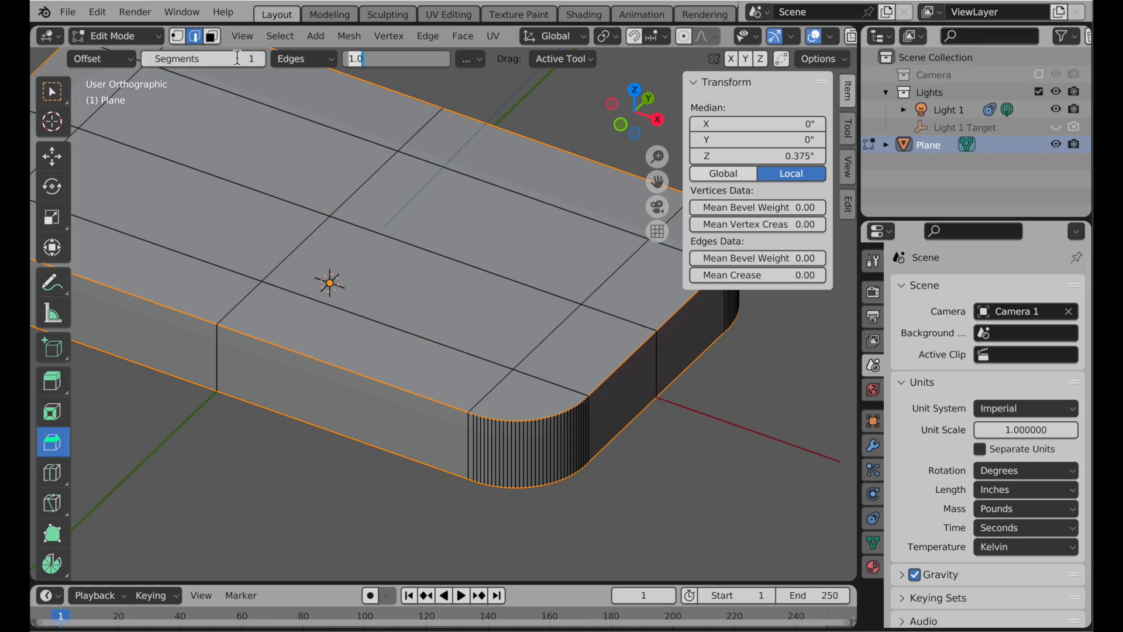
{"action": "key", "text": "Escape"}
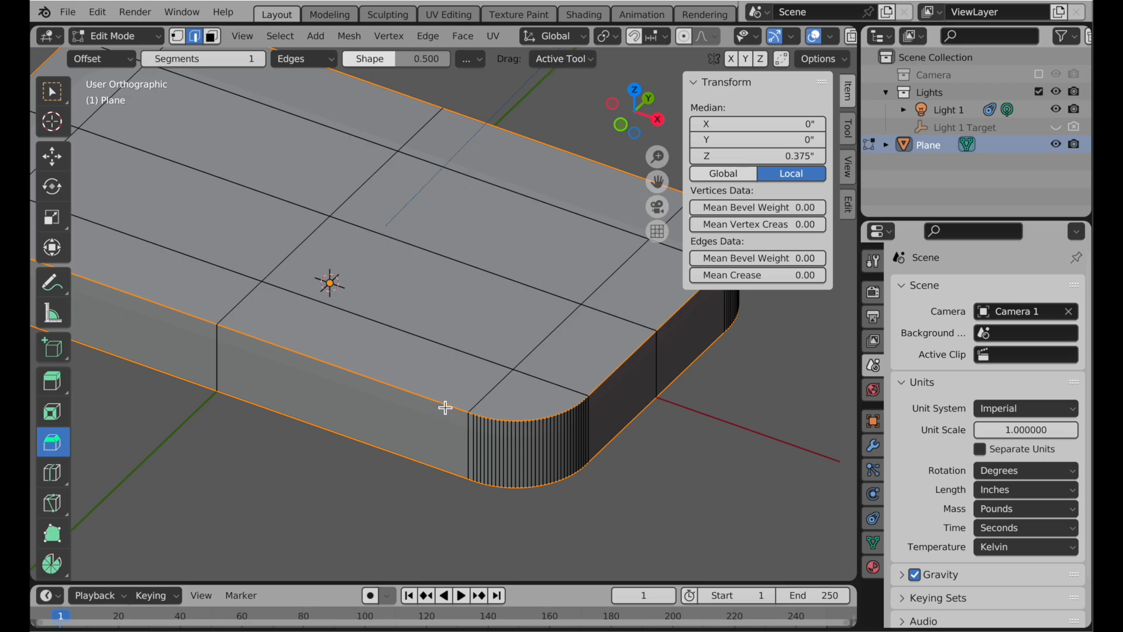
{"action": "left_click_drag", "start_coordinate": [429, 409], "coordinate": [434, 414]}
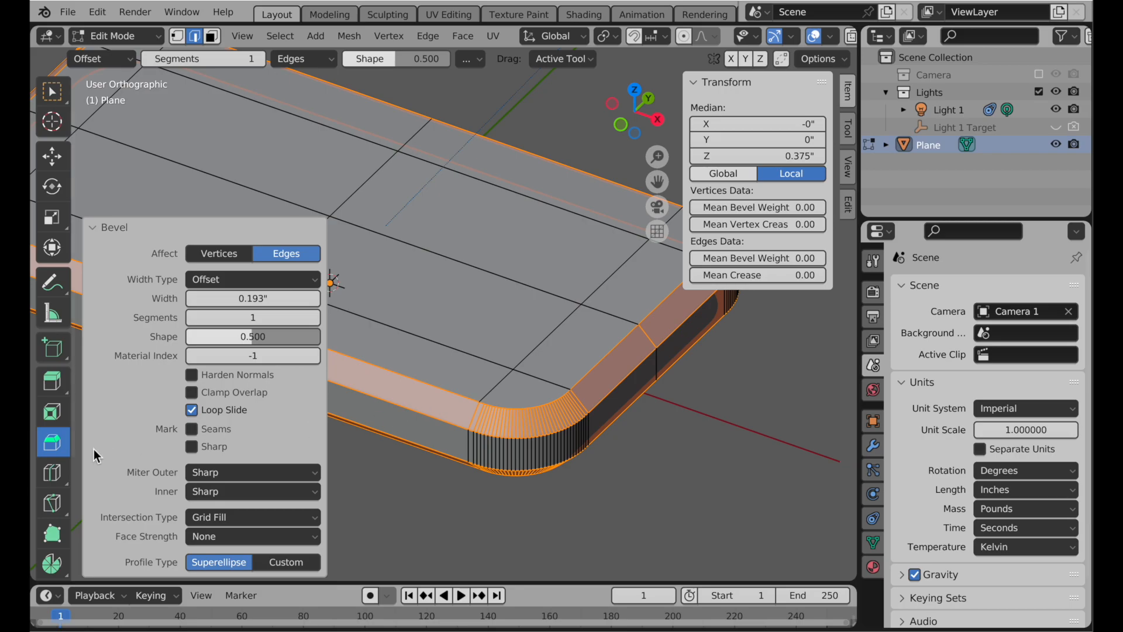
Step: Add one centred loop cut around the block's side wall and switch to the Move tool
{"action": "left_click", "coordinate": [53, 472]}
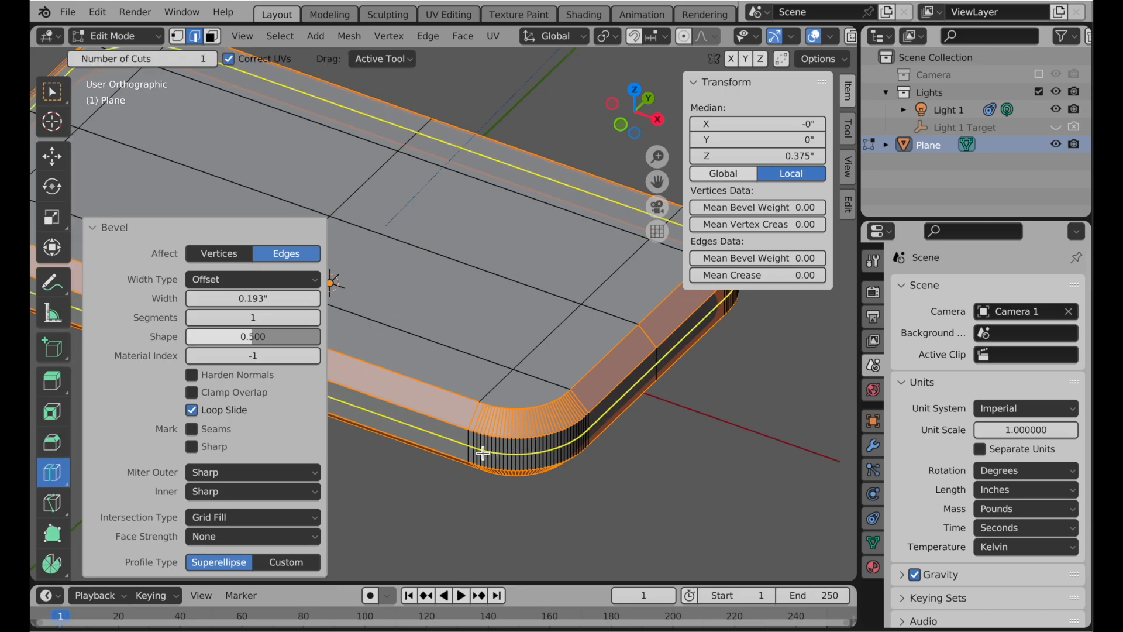
{"action": "left_click", "coordinate": [465, 446]}
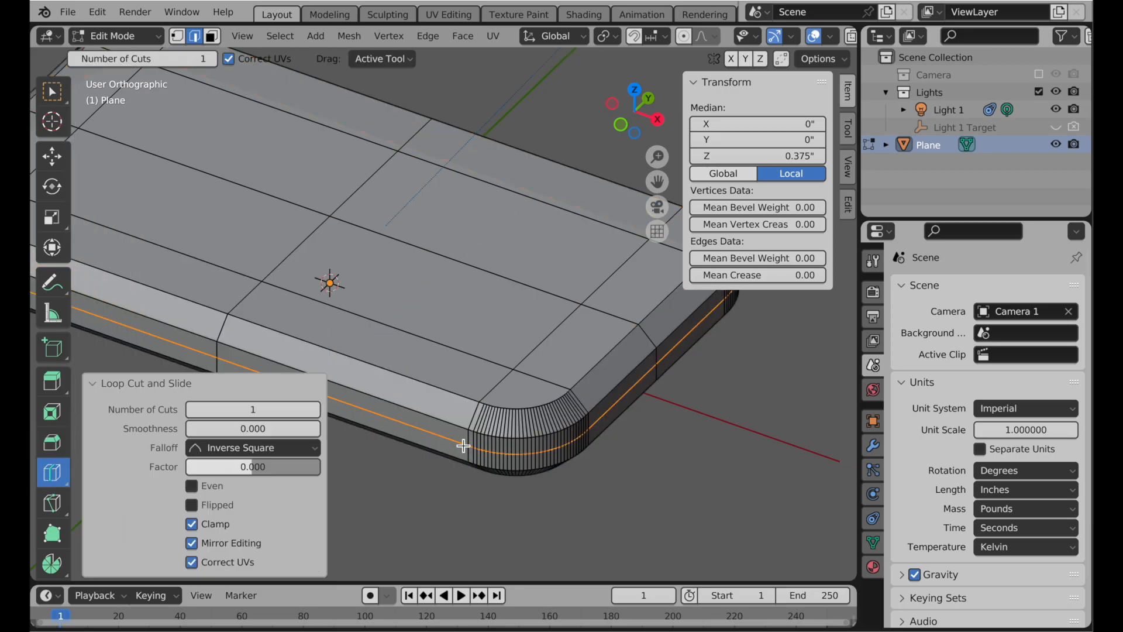
{"action": "left_click", "coordinate": [52, 156]}
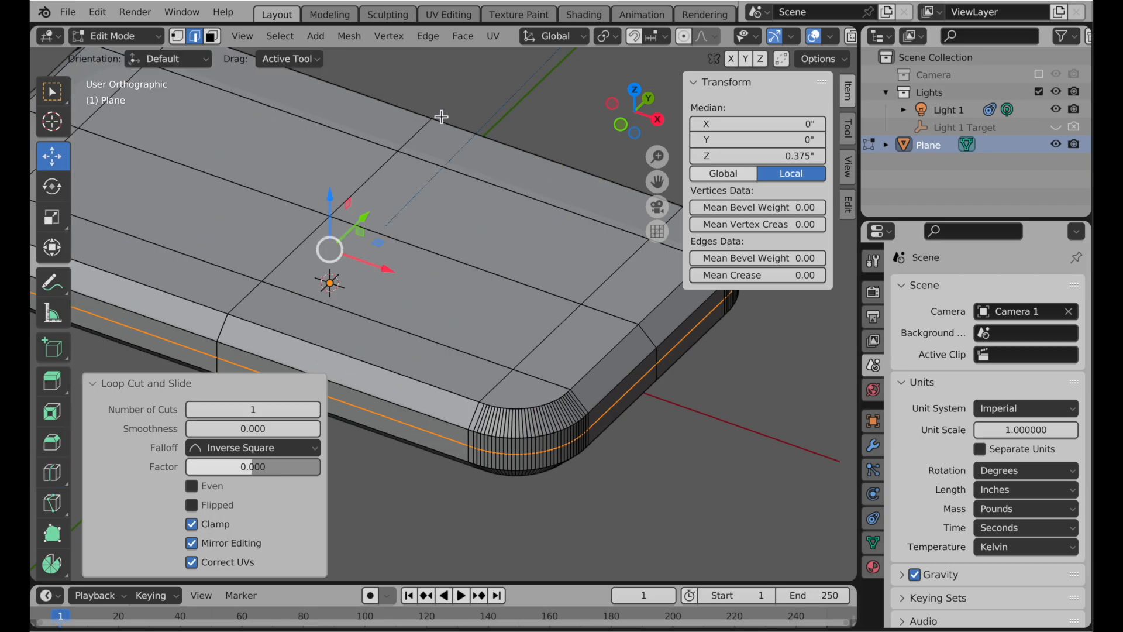
Step: In the right orthographic view, select all faces and set their median Z to 0 to centre the block on the origin
{"action": "left_click", "coordinate": [659, 121]}
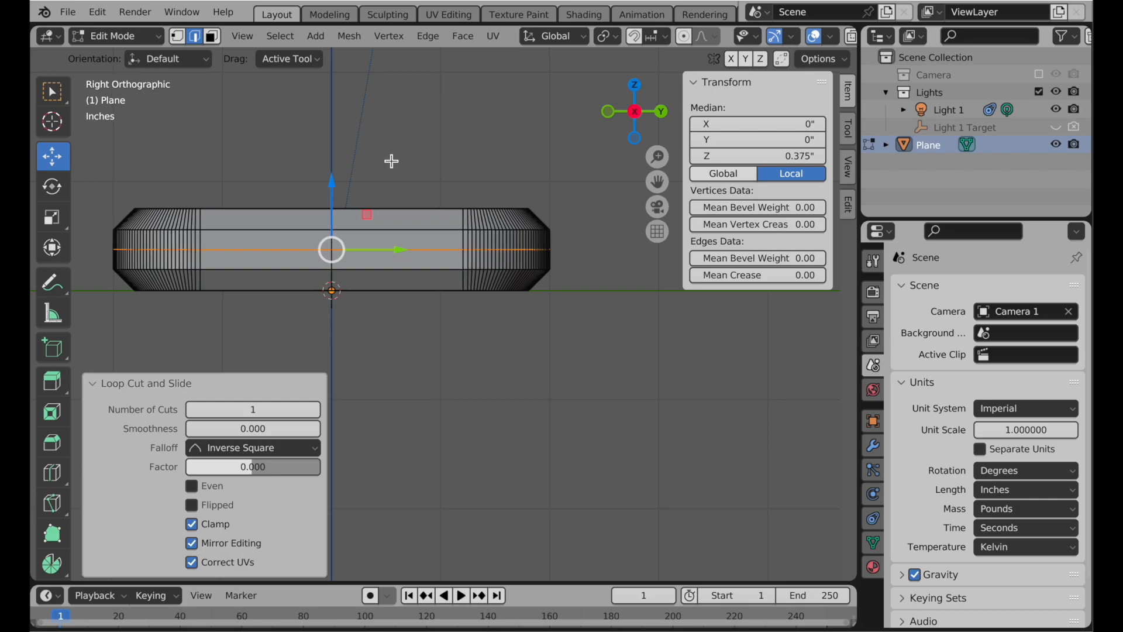
{"action": "middle_click_drag", "start_coordinate": [381, 158], "coordinate": [542, 295], "text": "shift"}
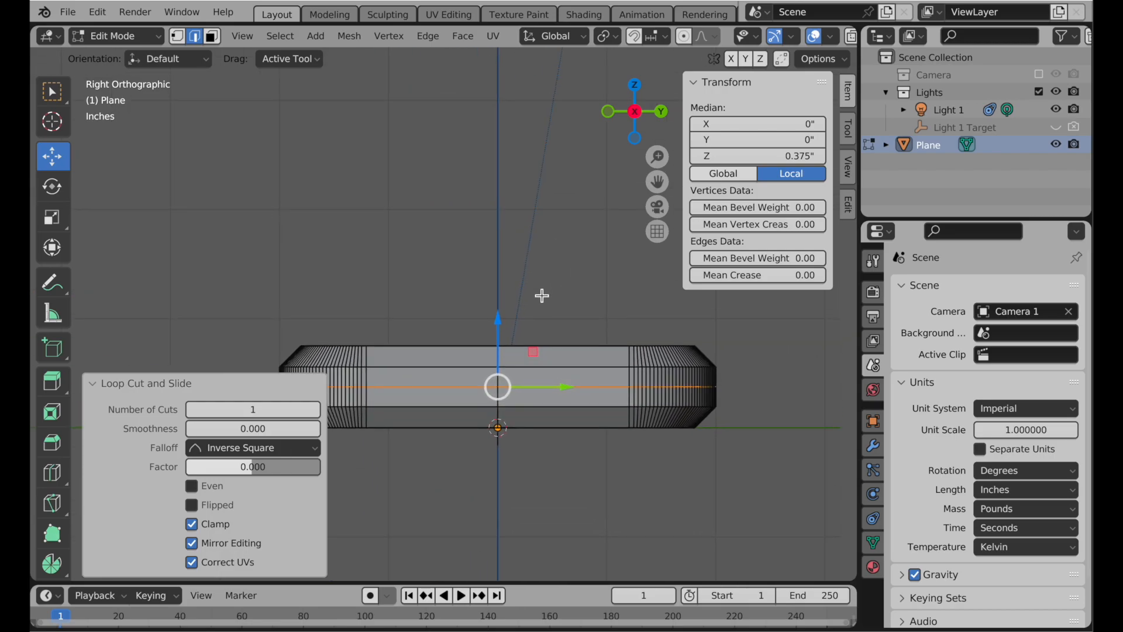
{"action": "left_click", "coordinate": [213, 36]}
{"action": "key", "text": "a"}
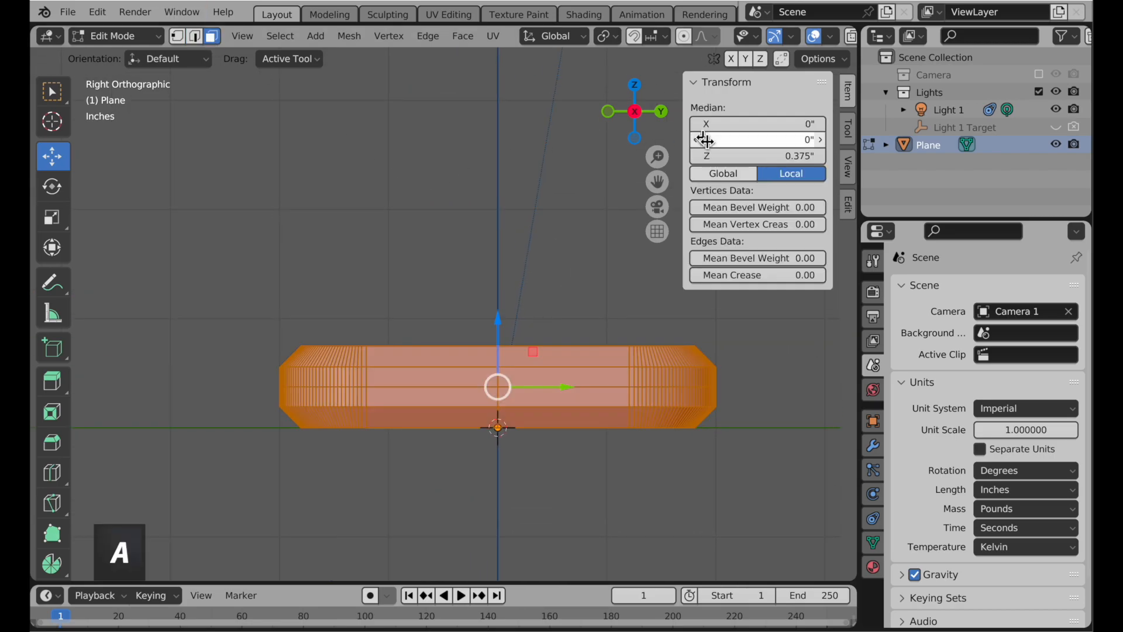
{"action": "left_click", "coordinate": [802, 158]}
{"action": "type", "text": "0"}
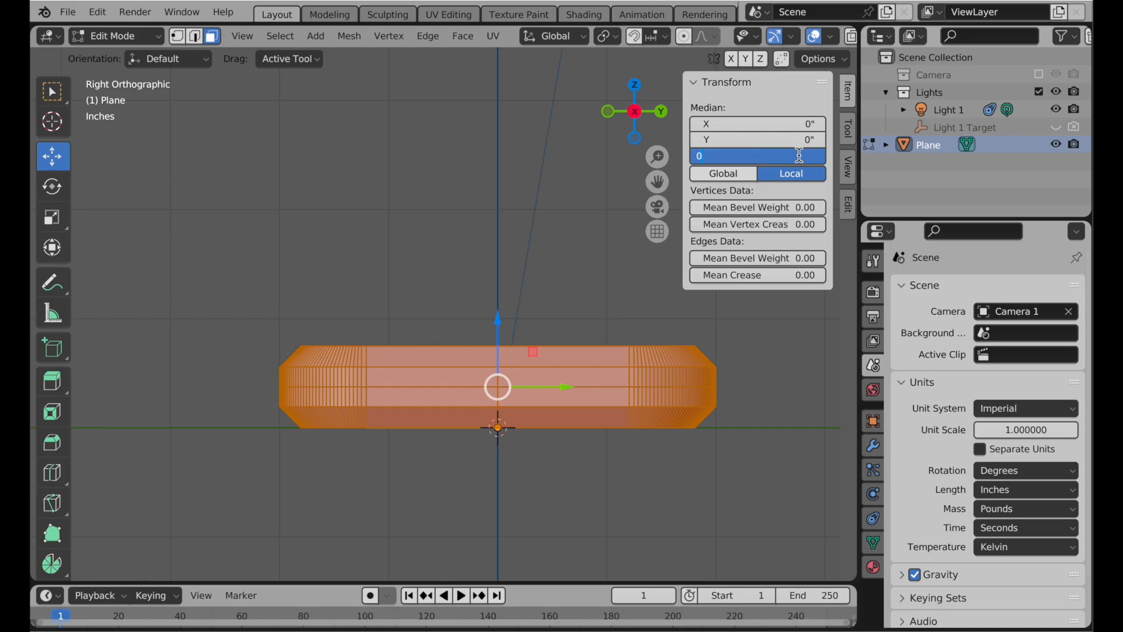
{"action": "key", "text": "Return"}
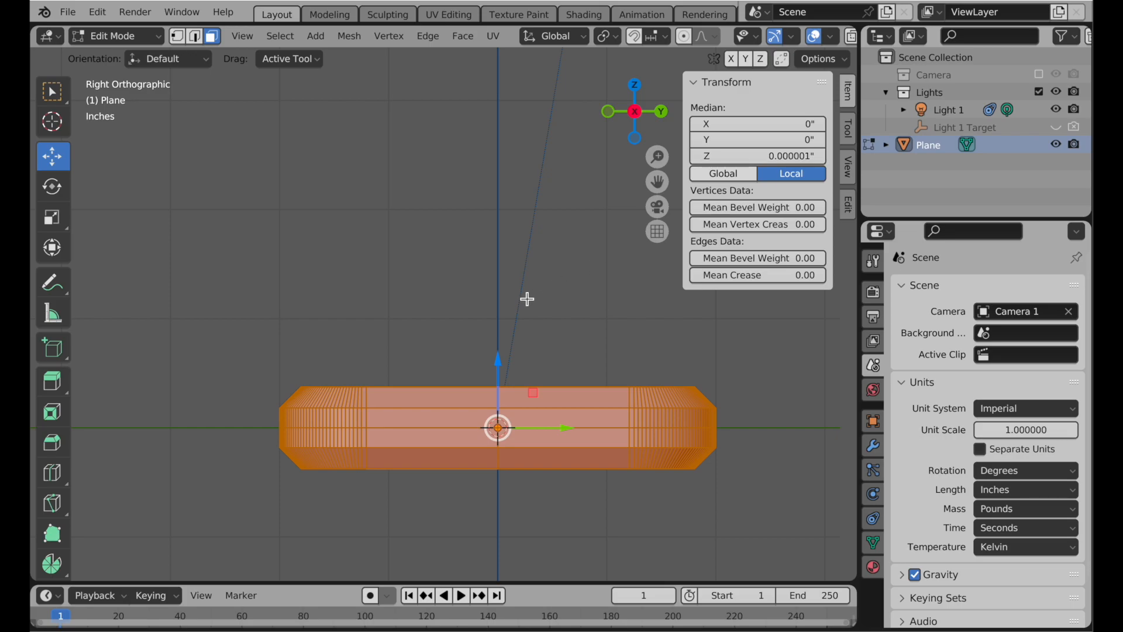
Step: Deselect the mesh and turn on X-ray display
{"action": "left_click", "coordinate": [501, 295]}
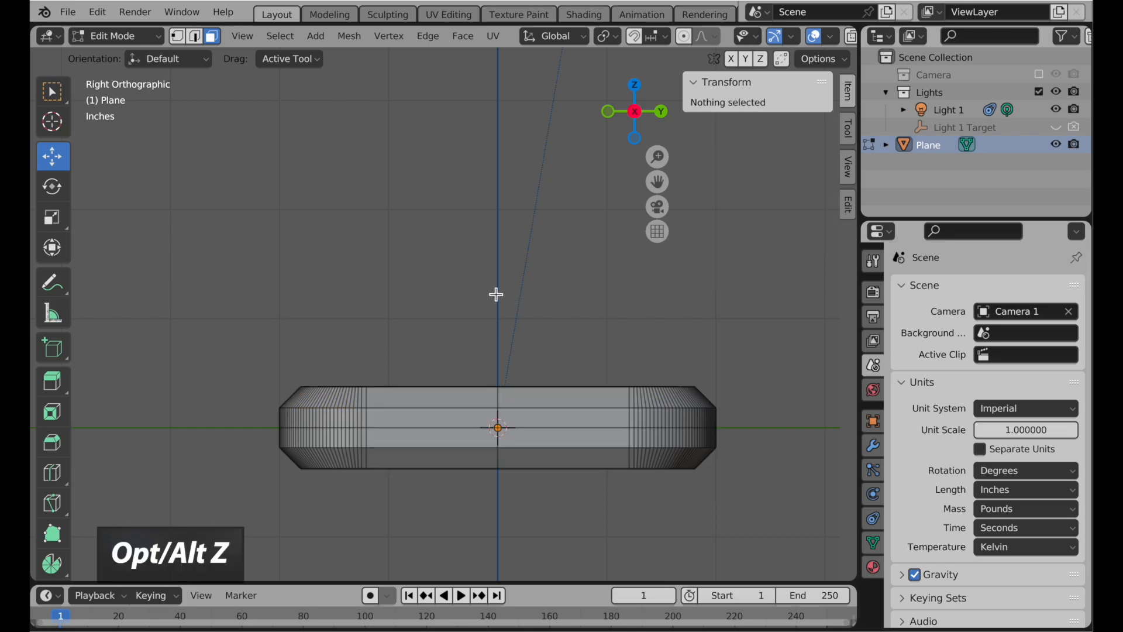
{"action": "key", "text": "alt+z"}
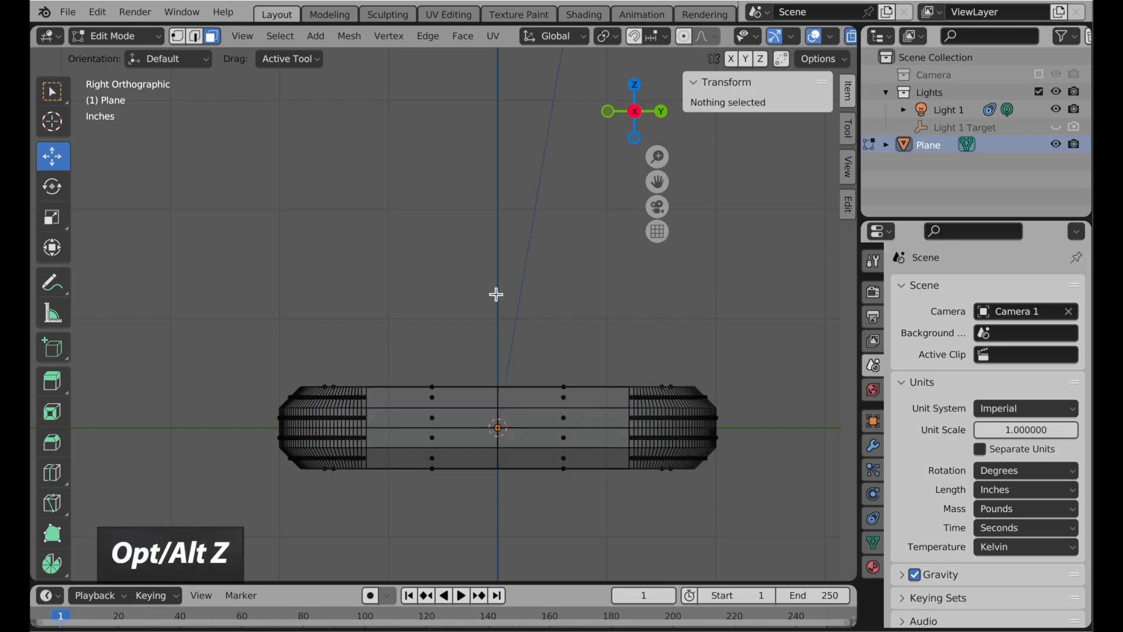
Step: With the drag action set to Select Box, select and delete the faces of the block's lower half, and turn off X-ray display
{"action": "left_click", "coordinate": [293, 57]}
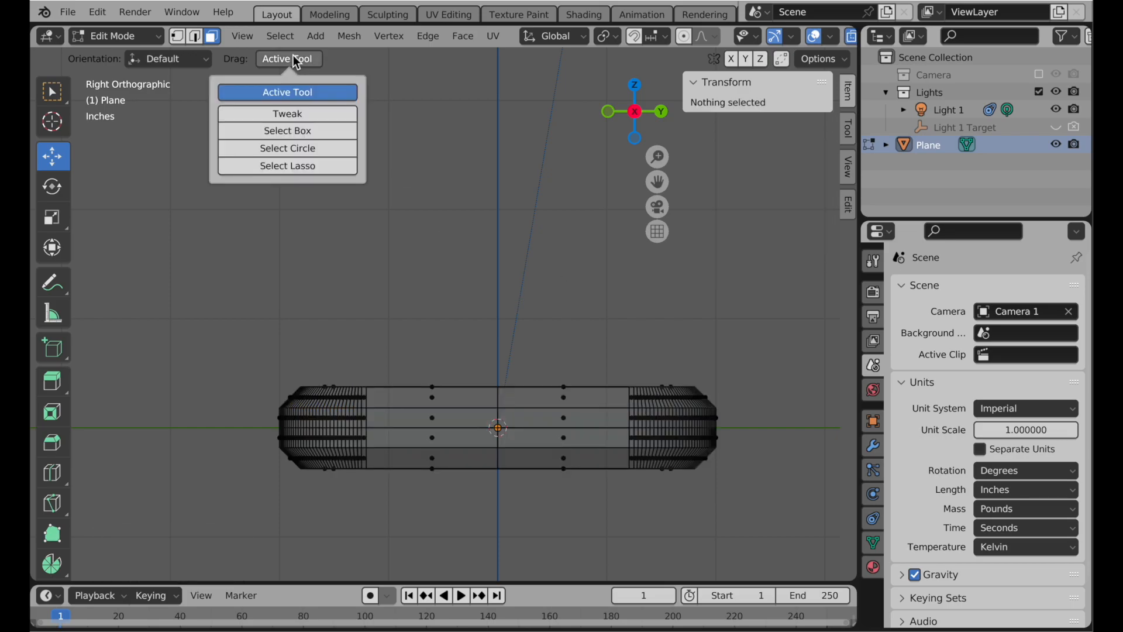
{"action": "left_click", "coordinate": [298, 137]}
{"action": "left_click_drag", "start_coordinate": [187, 542], "coordinate": [777, 430]}
{"action": "key", "text": "x"}
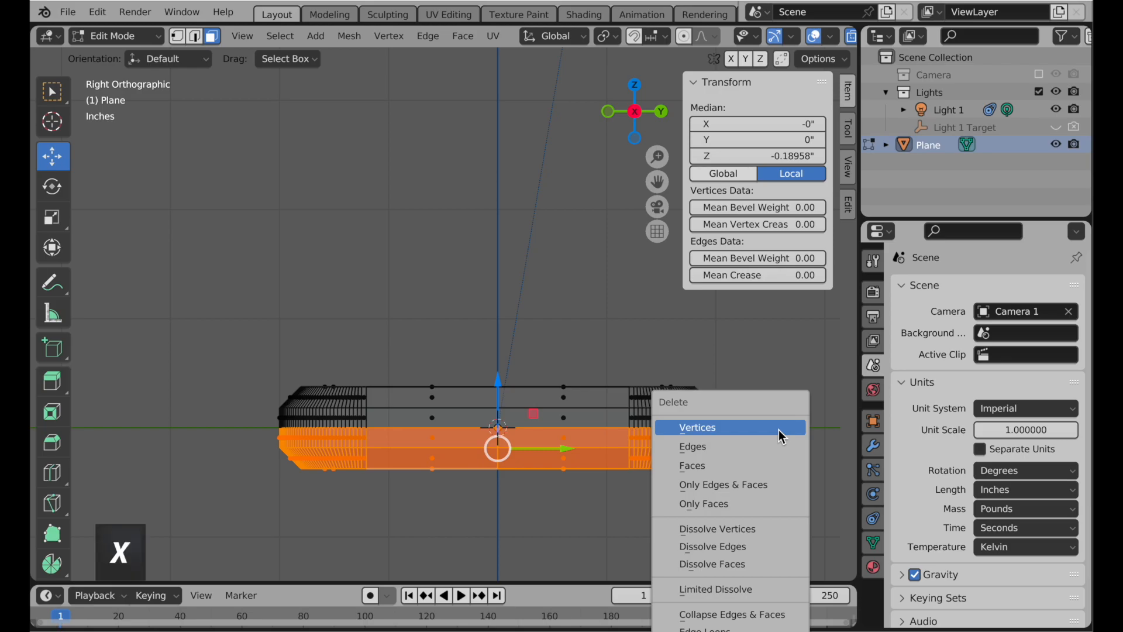
{"action": "left_click", "coordinate": [778, 462]}
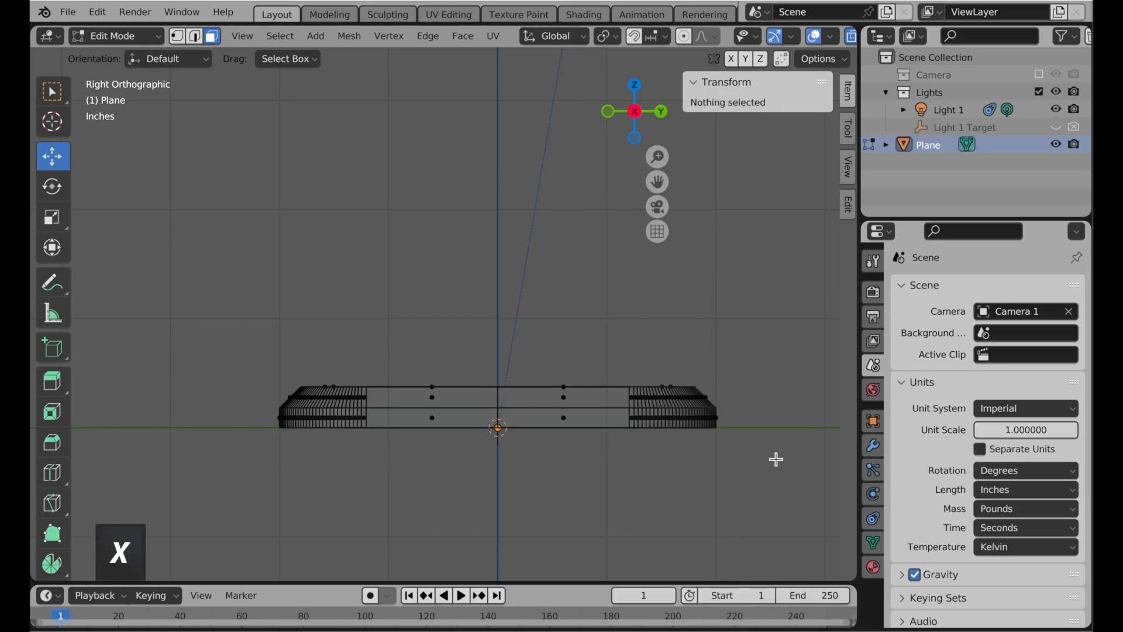
{"action": "middle_click_drag", "start_coordinate": [494, 344], "coordinate": [440, 355]}
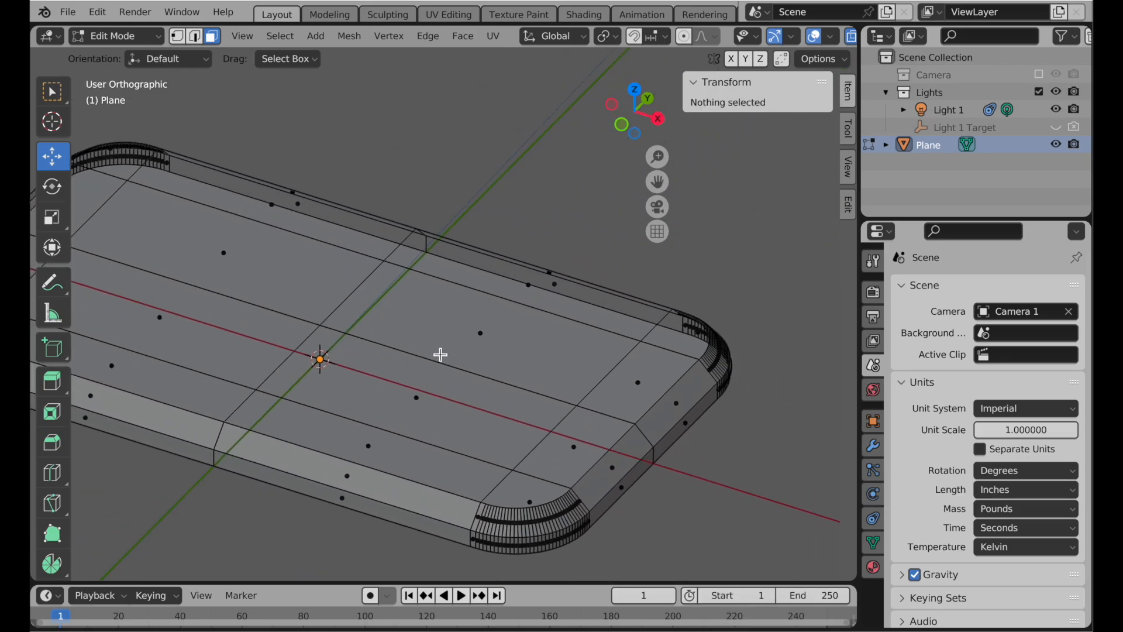
{"action": "key", "text": "alt+z"}
Step: Try to select the edge loop around the flat top directly in edge select mode, and return to face select mode
{"action": "middle_click_drag", "start_coordinate": [613, 379], "coordinate": [510, 311], "text": "shift"}
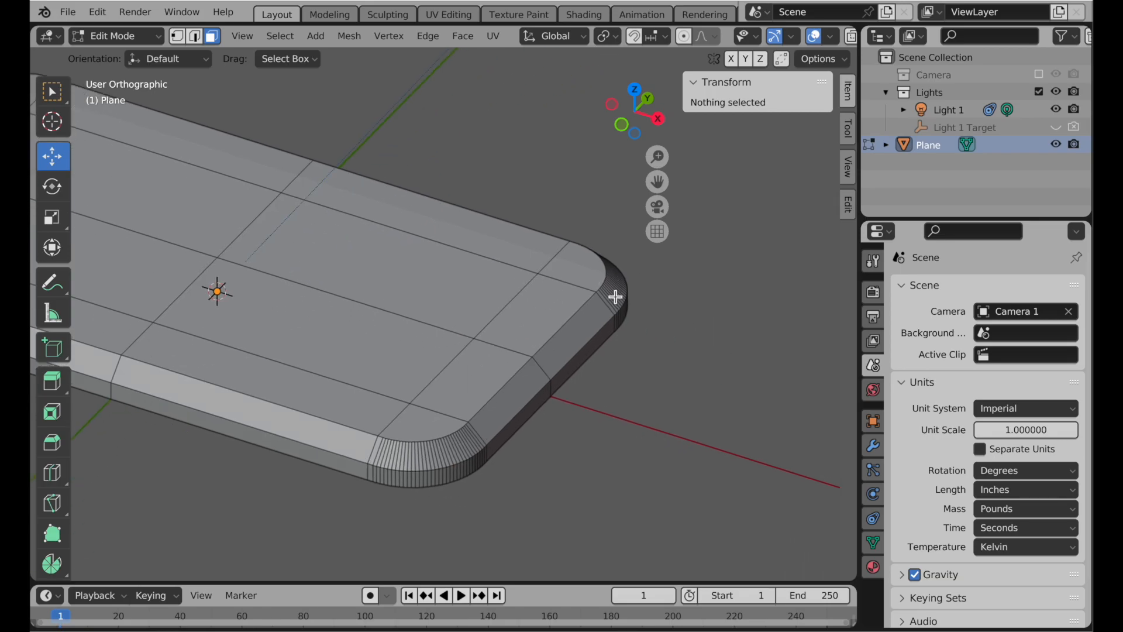
{"action": "middle_click_drag", "start_coordinate": [615, 297], "coordinate": [519, 342]}
{"action": "middle_click_drag", "start_coordinate": [451, 515], "coordinate": [519, 421], "text": "shift"}
{"action": "scroll", "coordinate": [519, 421], "scroll_direction": "up", "scroll_amount": 6}
{"action": "middle_click_drag", "start_coordinate": [617, 311], "coordinate": [512, 369], "text": "shift"}
{"action": "scroll", "coordinate": [540, 389], "scroll_direction": "up", "scroll_amount": 1}
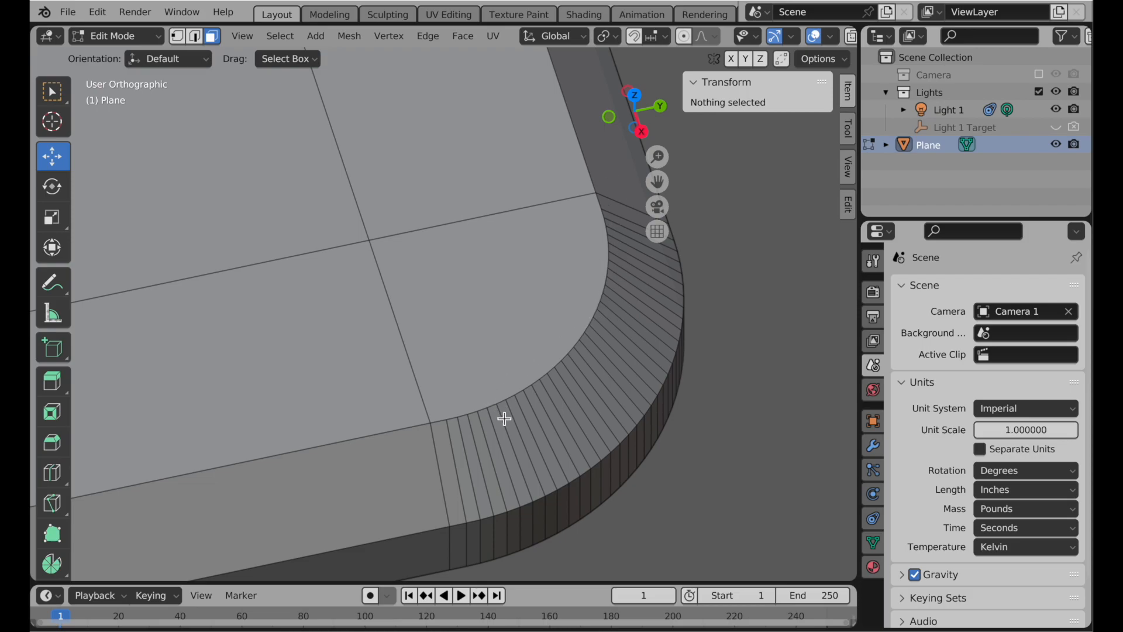
{"action": "left_click", "coordinate": [194, 36]}
{"action": "left_click", "coordinate": [401, 433]}
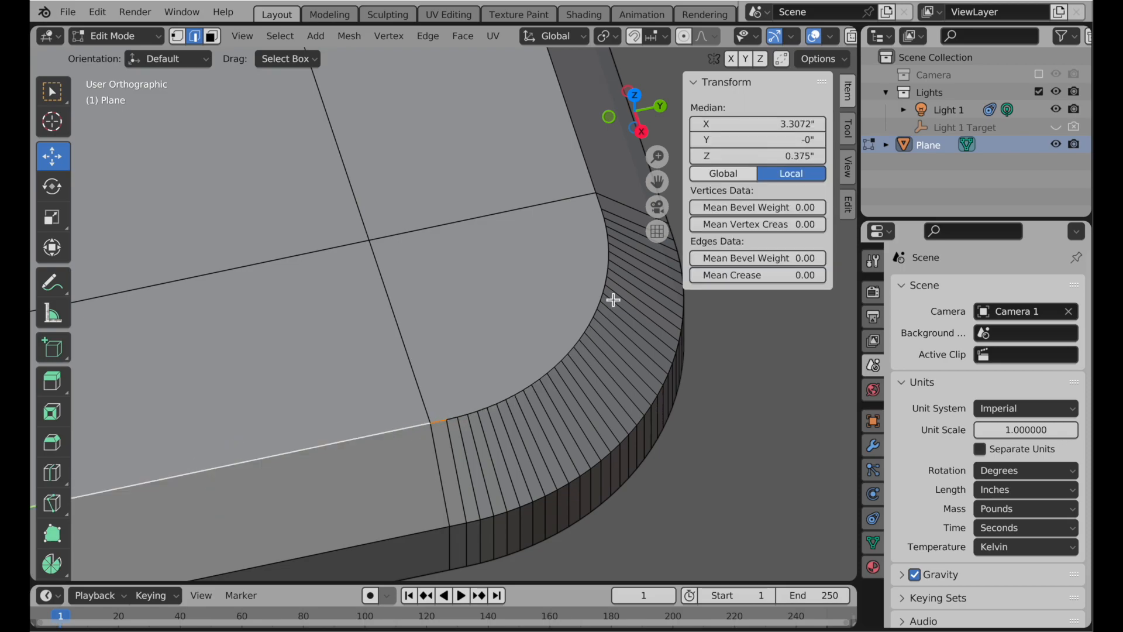
{"action": "key", "text": "3"}
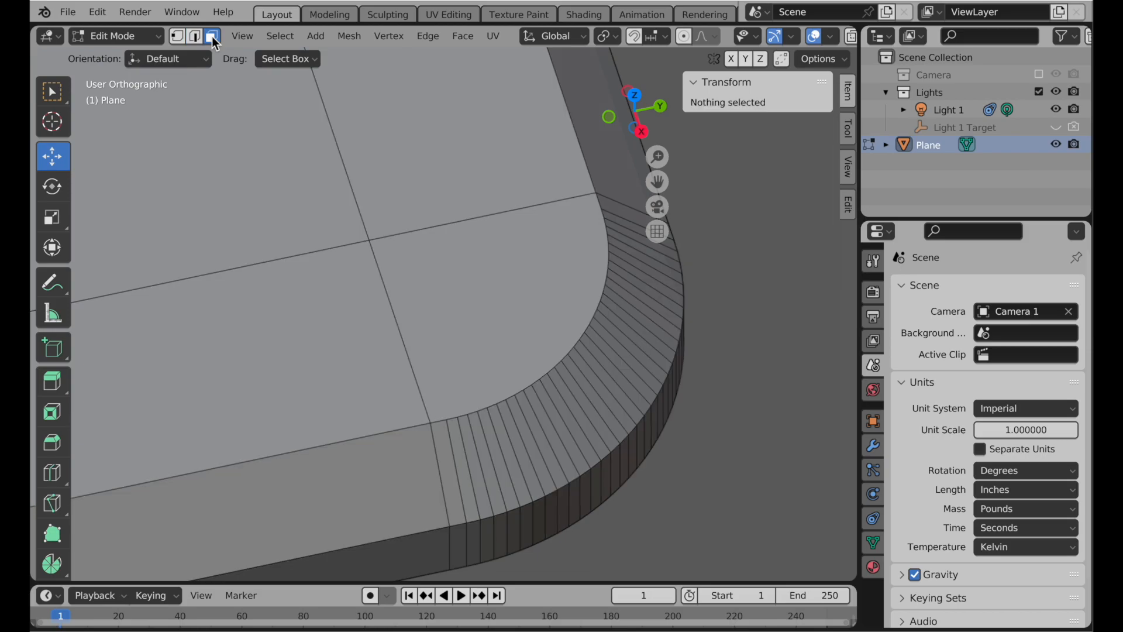
Step: Select the flat top's boundary loop by way of Linked Flat Faces, and add the loop along the lower edge of the sloped bevel
{"action": "left_click", "coordinate": [261, 182]}
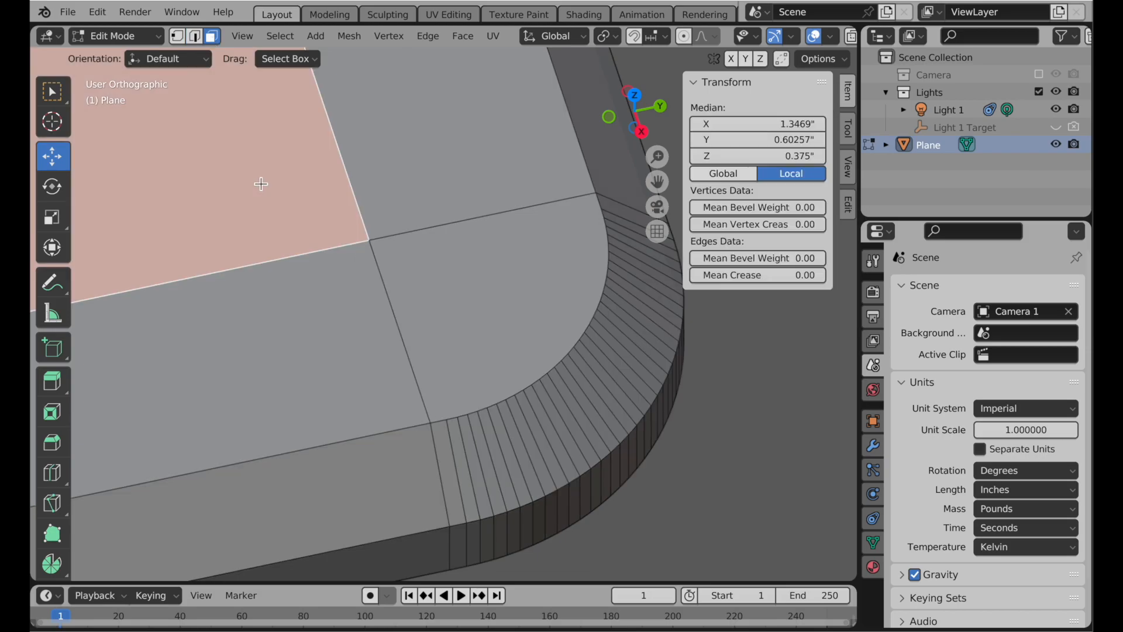
{"action": "left_click", "coordinate": [297, 37]}
{"action": "mouse_move", "coordinate": [368, 345]}
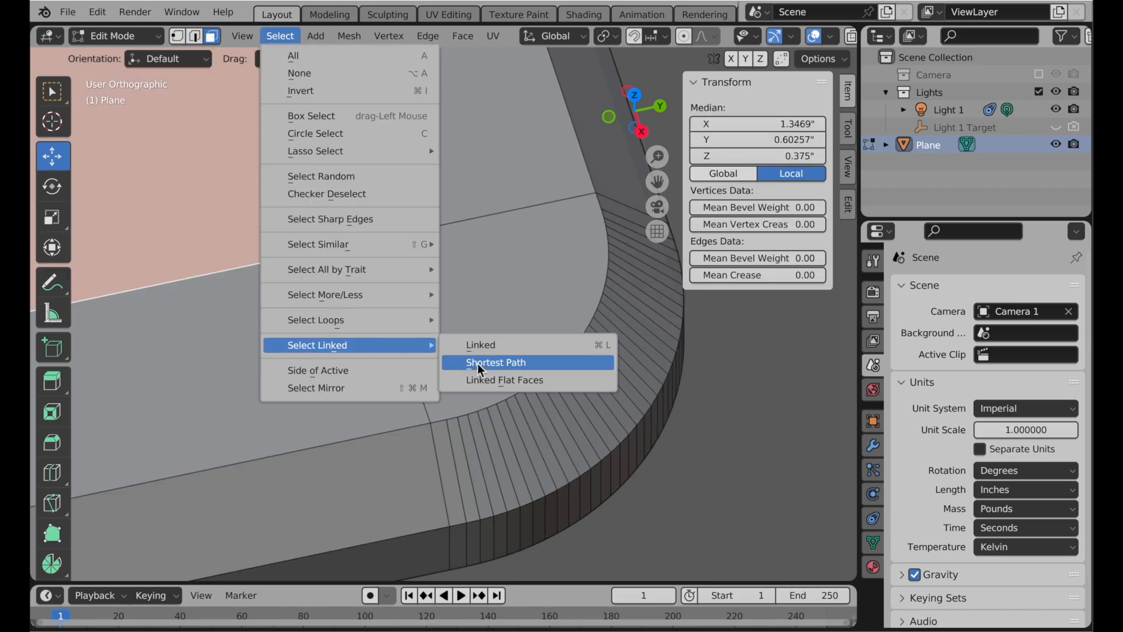
{"action": "left_click", "coordinate": [476, 381]}
{"action": "left_click", "coordinate": [275, 36]}
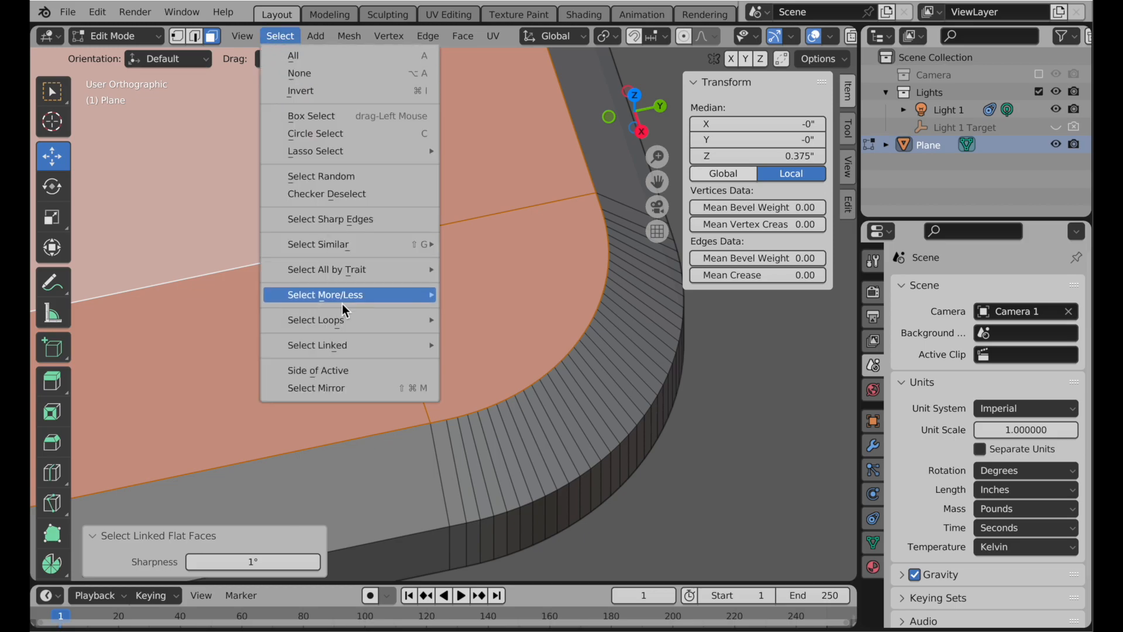
{"action": "mouse_move", "coordinate": [343, 321]}
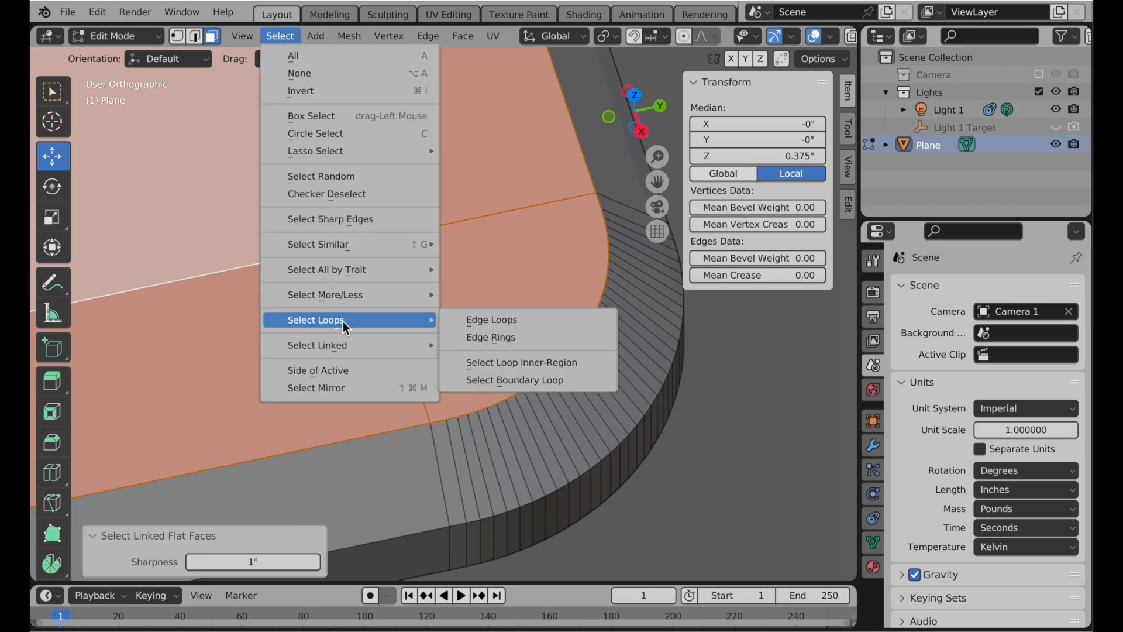
{"action": "left_click", "coordinate": [483, 381]}
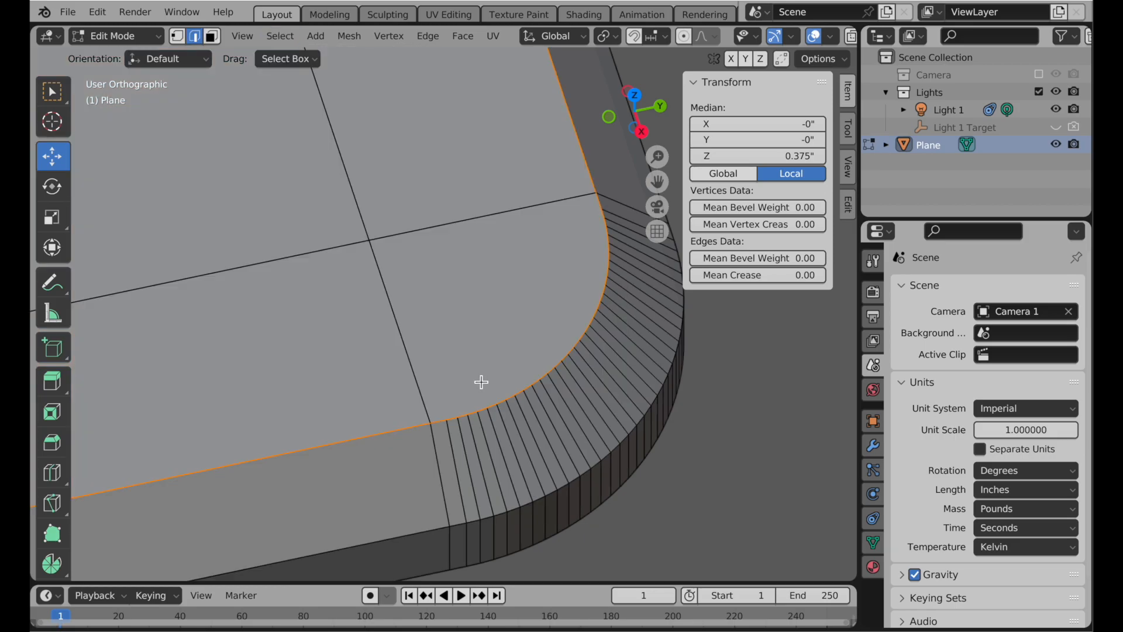
{"action": "left_click", "coordinate": [430, 533], "text": "alt+shift"}
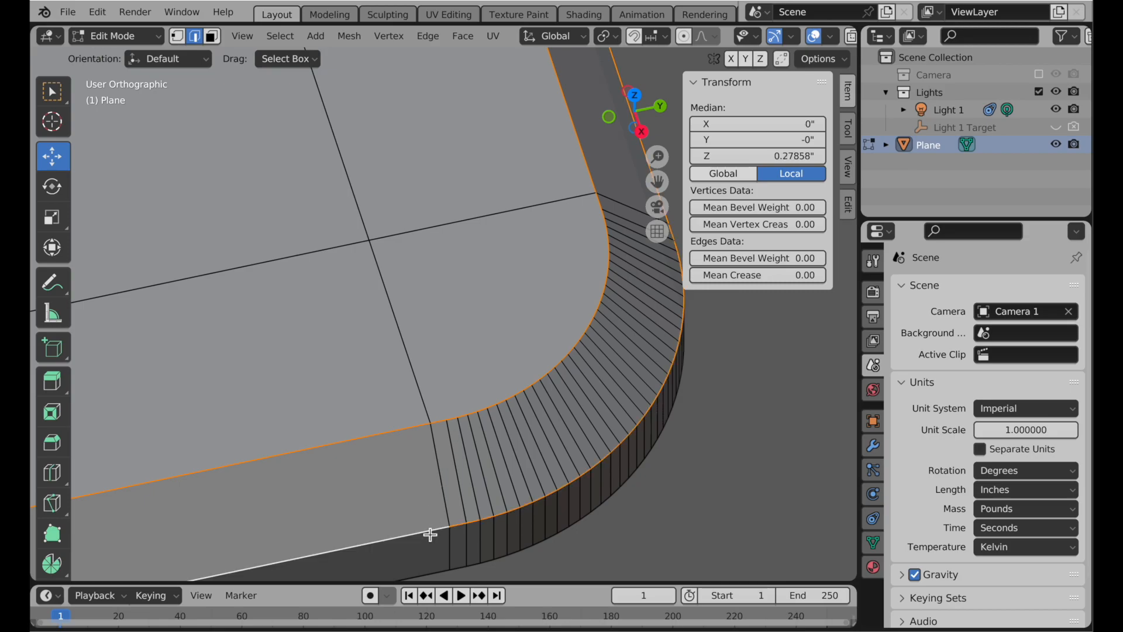
Step: Bevel both selected loops about 0.044 inches wide with 2 segments and shape 1.000, with the drag action set to Active Tool
{"action": "middle_click_drag", "start_coordinate": [555, 485], "coordinate": [520, 357], "text": "ctrl"}
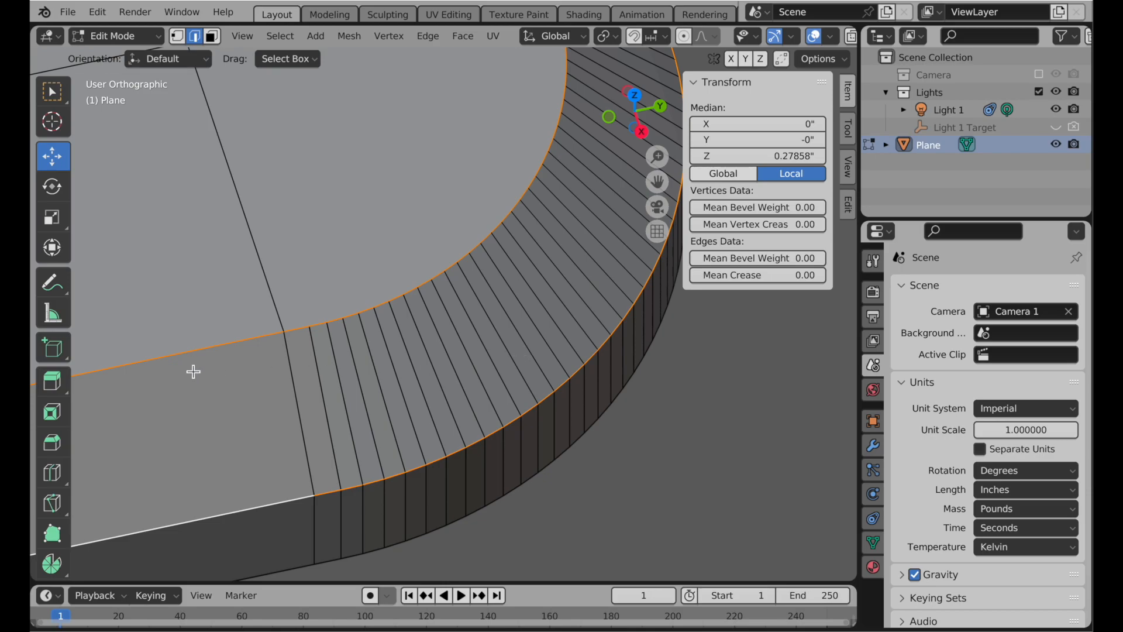
{"action": "left_click", "coordinate": [52, 444]}
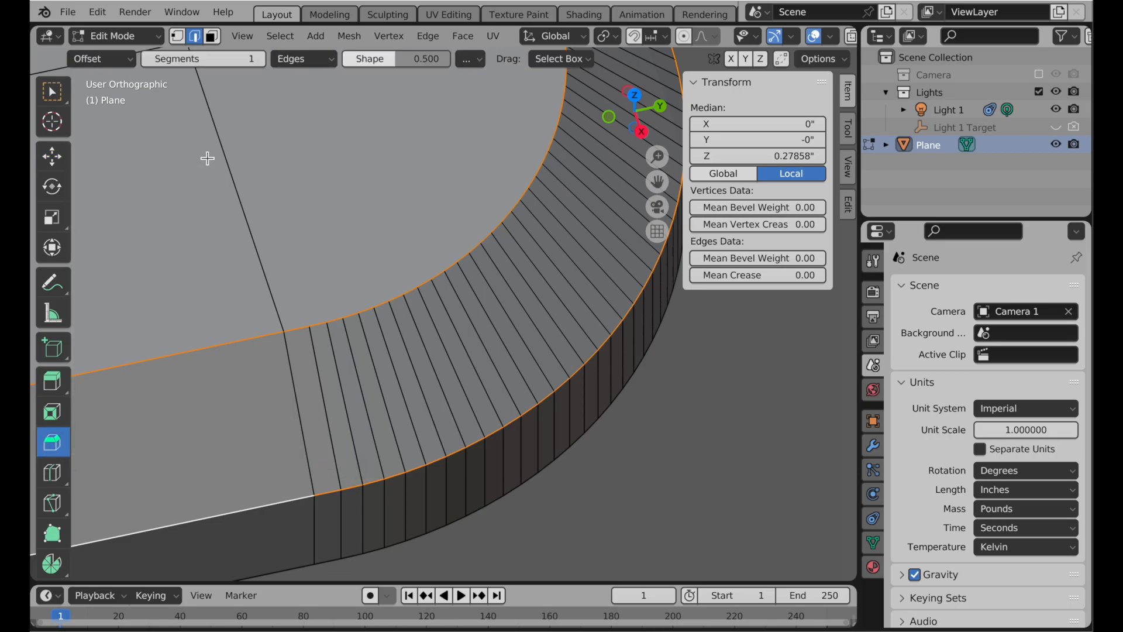
{"action": "left_click", "coordinate": [232, 58]}
{"action": "key", "text": "Tab"}
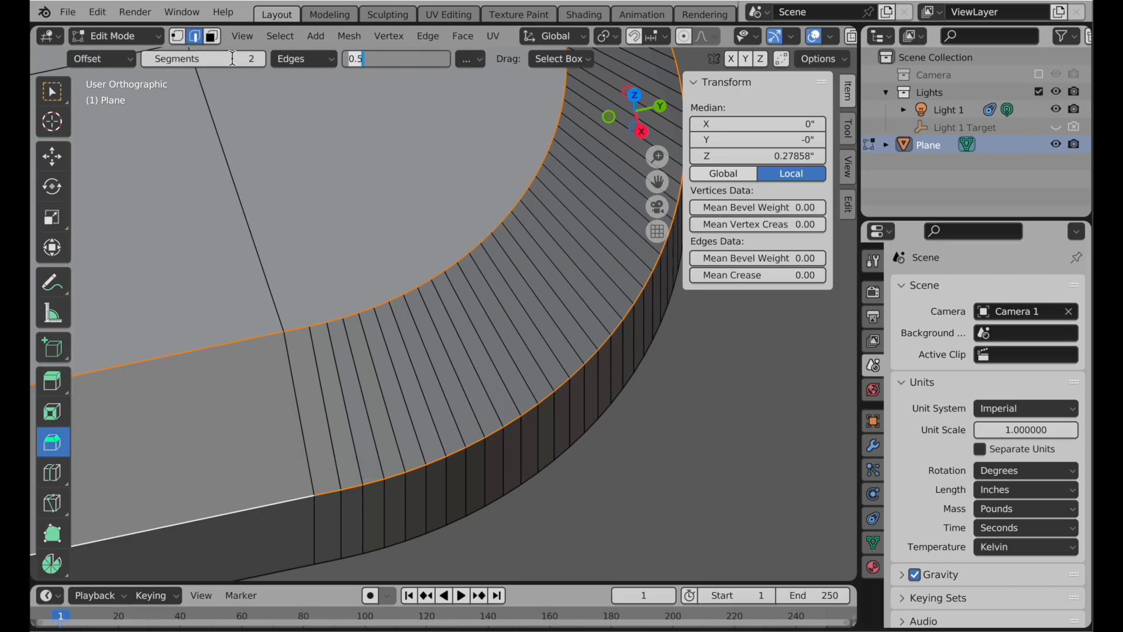
{"action": "type", "text": "1"}
{"action": "key", "text": "Return"}
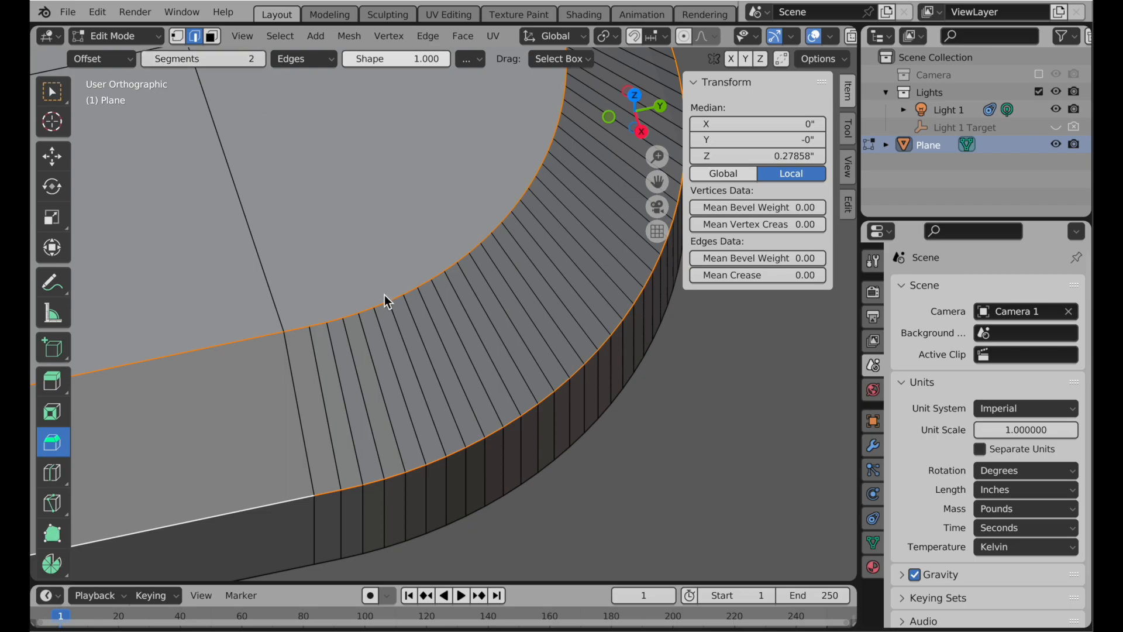
{"action": "left_click_drag", "start_coordinate": [394, 294], "coordinate": [370, 312]}
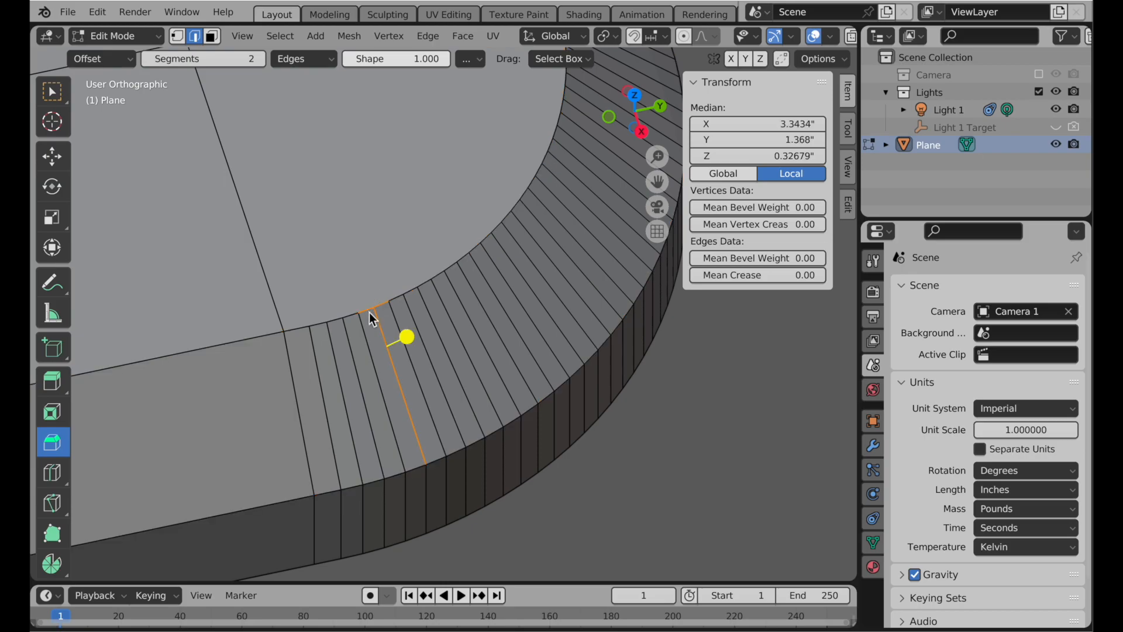
{"action": "key", "text": "ctrl+z"}
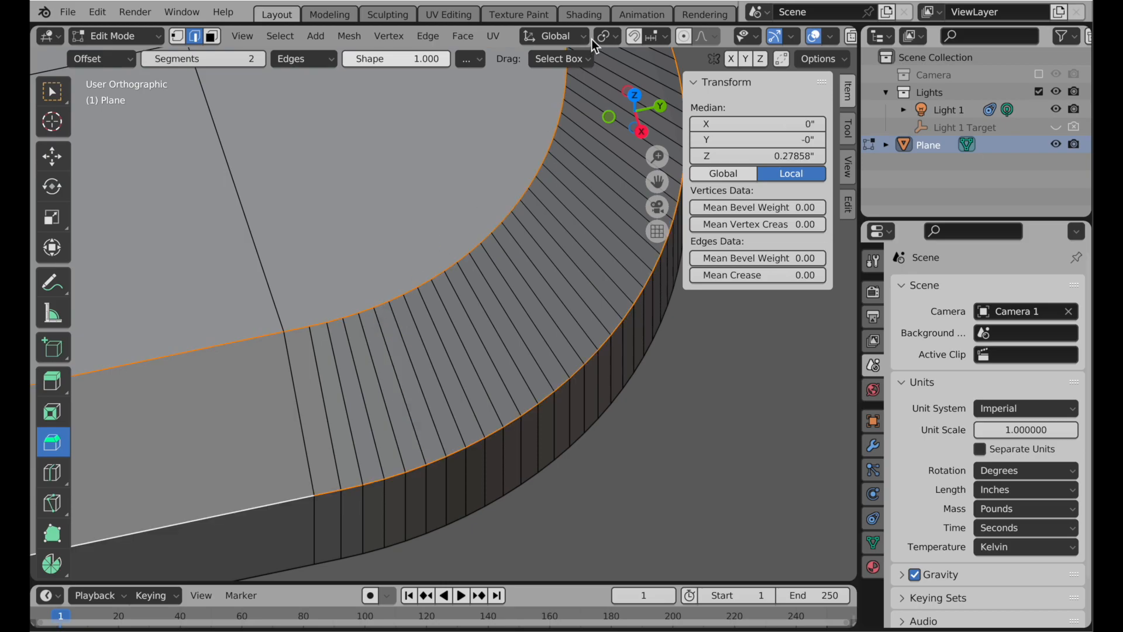
{"action": "left_click", "coordinate": [574, 56]}
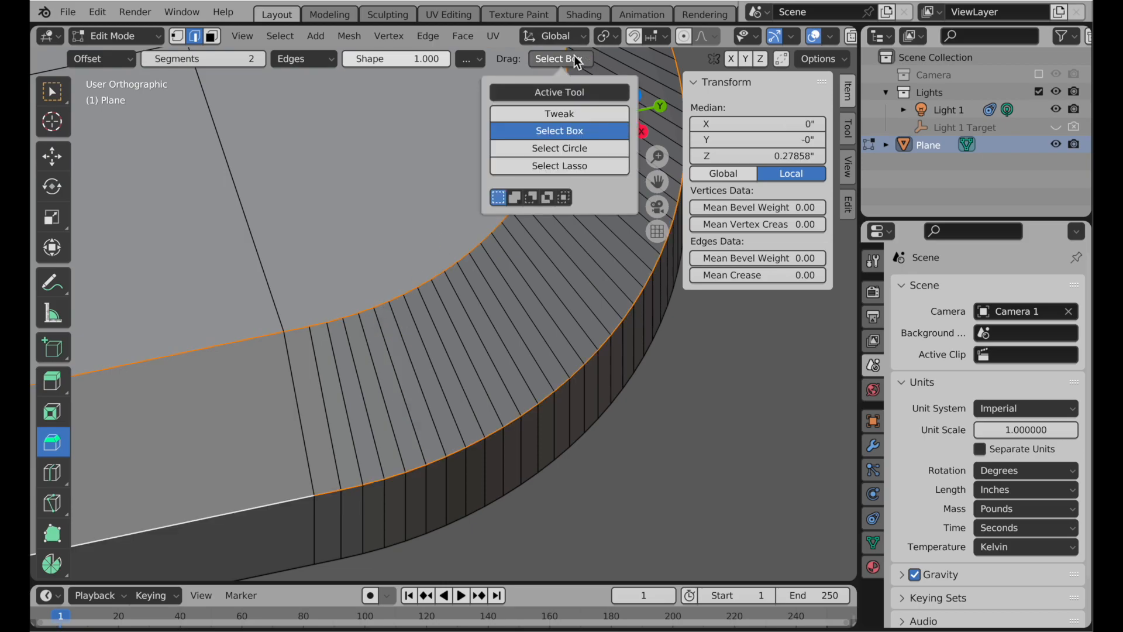
{"action": "left_click", "coordinate": [568, 93]}
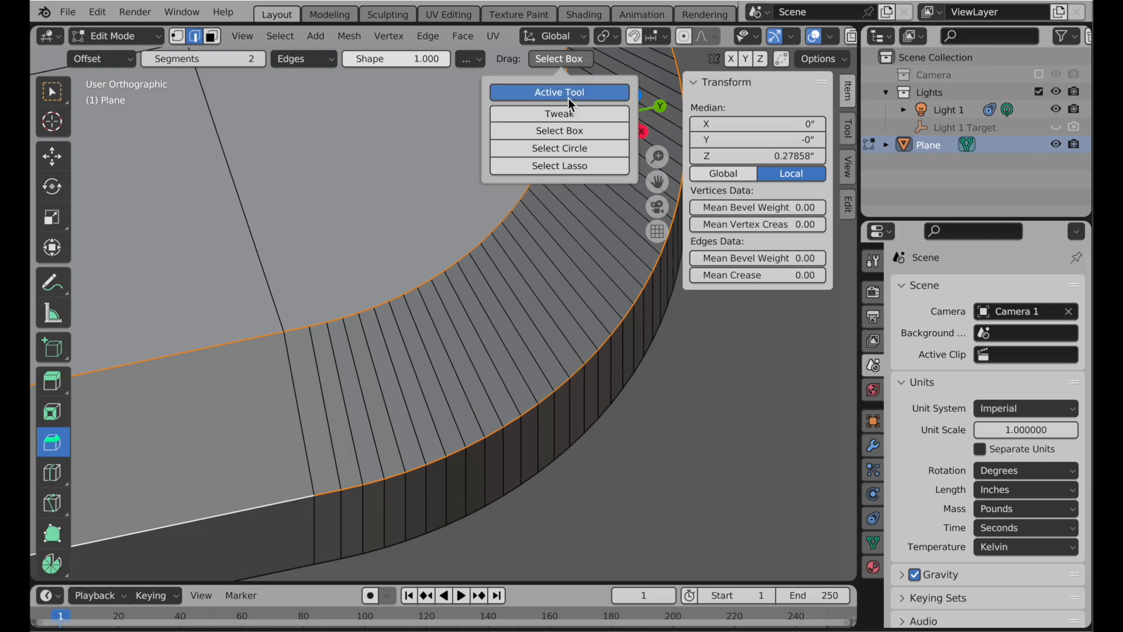
{"action": "left_click", "coordinate": [568, 94]}
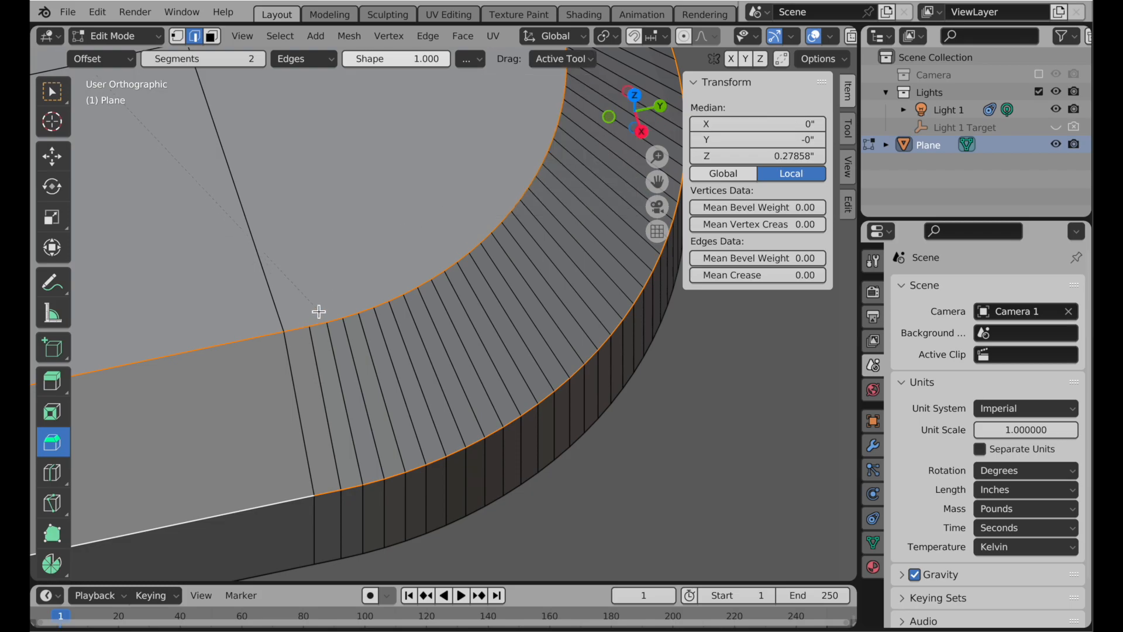
{"action": "mouse_move", "coordinate": [306, 326]}
{"action": "left_mouse_down"}
{"action": "mouse_move", "coordinate": [318, 336]}
{"action": "mouse_move", "coordinate": [308, 332]}
{"action": "left_mouse_up"}
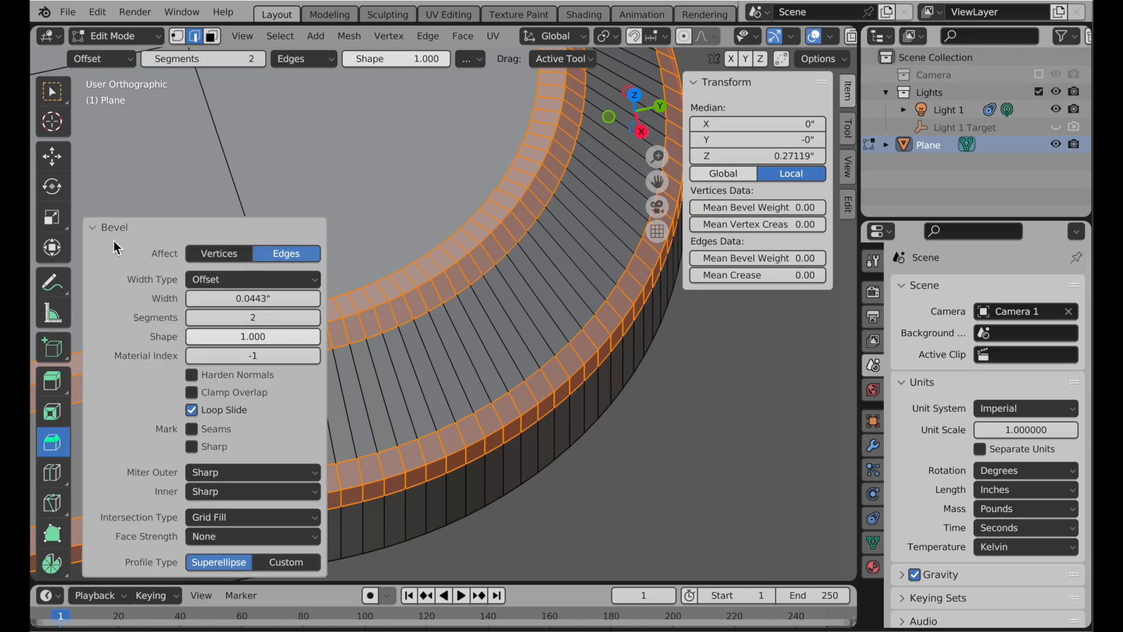
{"action": "left_click", "coordinate": [97, 229]}
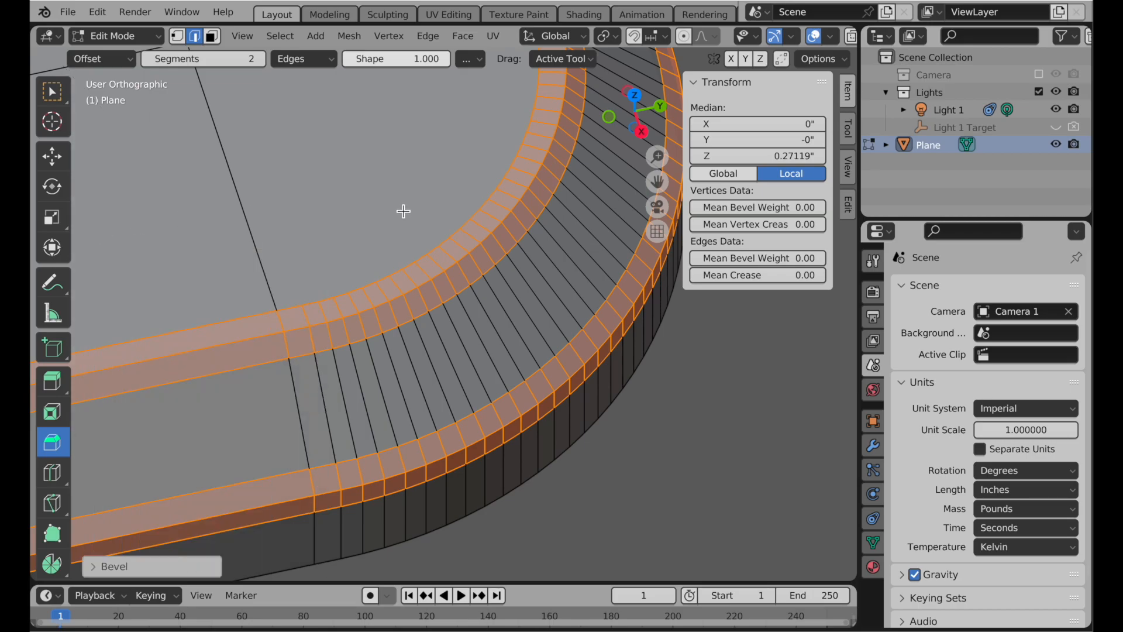
Step: Select the centre edge loops of the two new bevels, along the lower and upper edges of the slope
{"action": "left_click", "coordinate": [608, 117]}
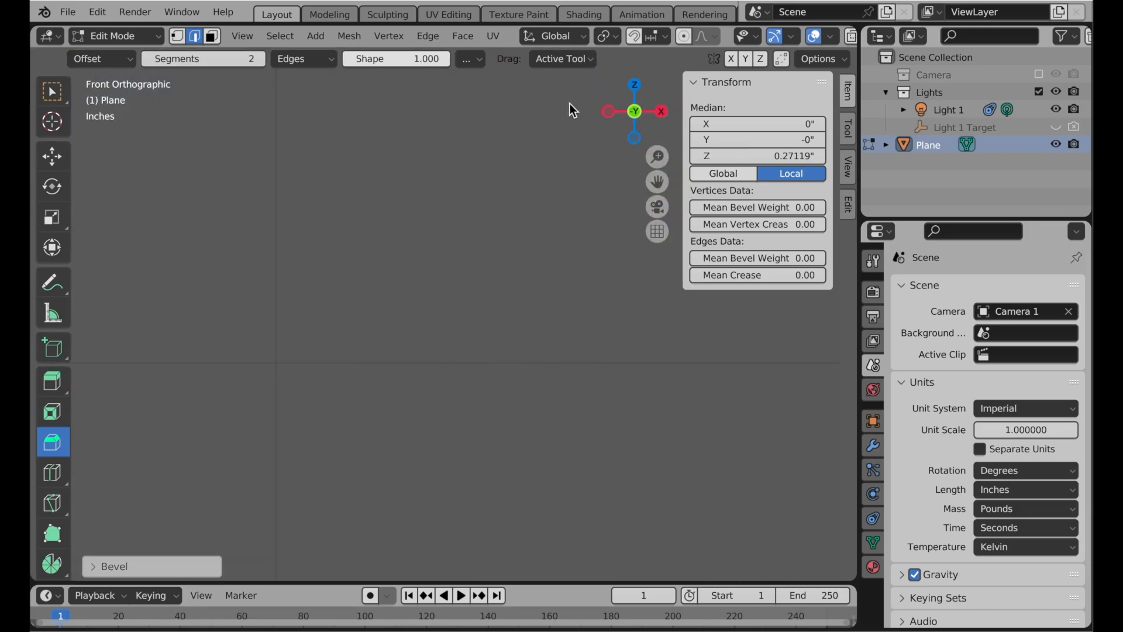
{"action": "scroll", "coordinate": [530, 214], "scroll_direction": "down", "scroll_amount": 12}
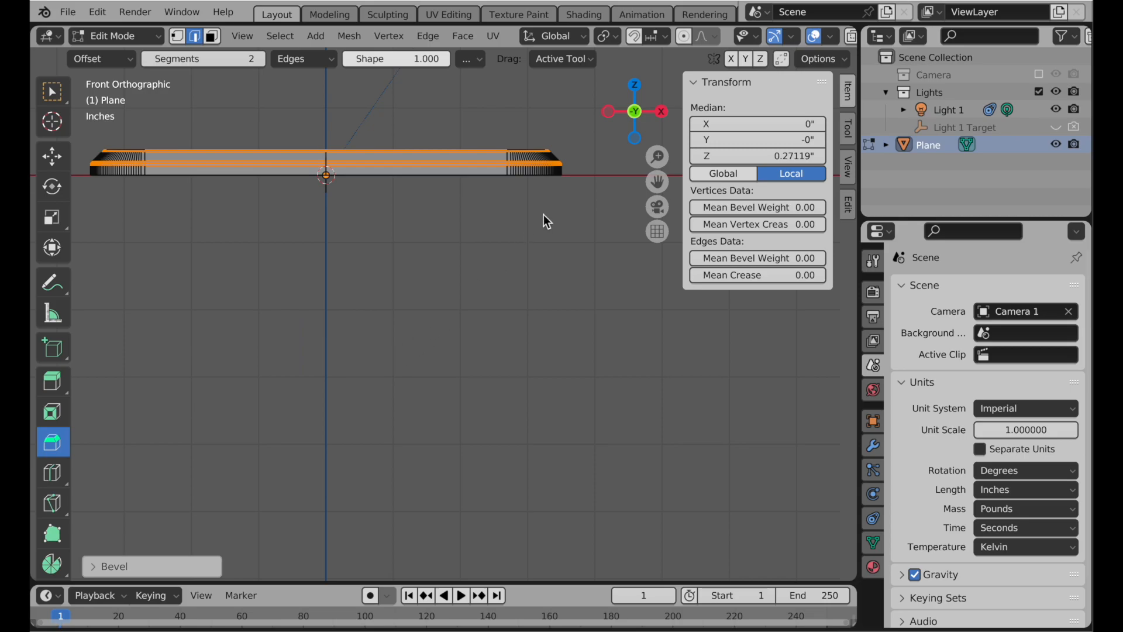
{"action": "middle_click_drag", "start_coordinate": [561, 149], "coordinate": [466, 371], "text": "shift"}
{"action": "scroll", "coordinate": [472, 358], "scroll_direction": "up", "scroll_amount": 1}
{"action": "scroll", "coordinate": [474, 356], "scroll_direction": "up", "scroll_amount": 10}
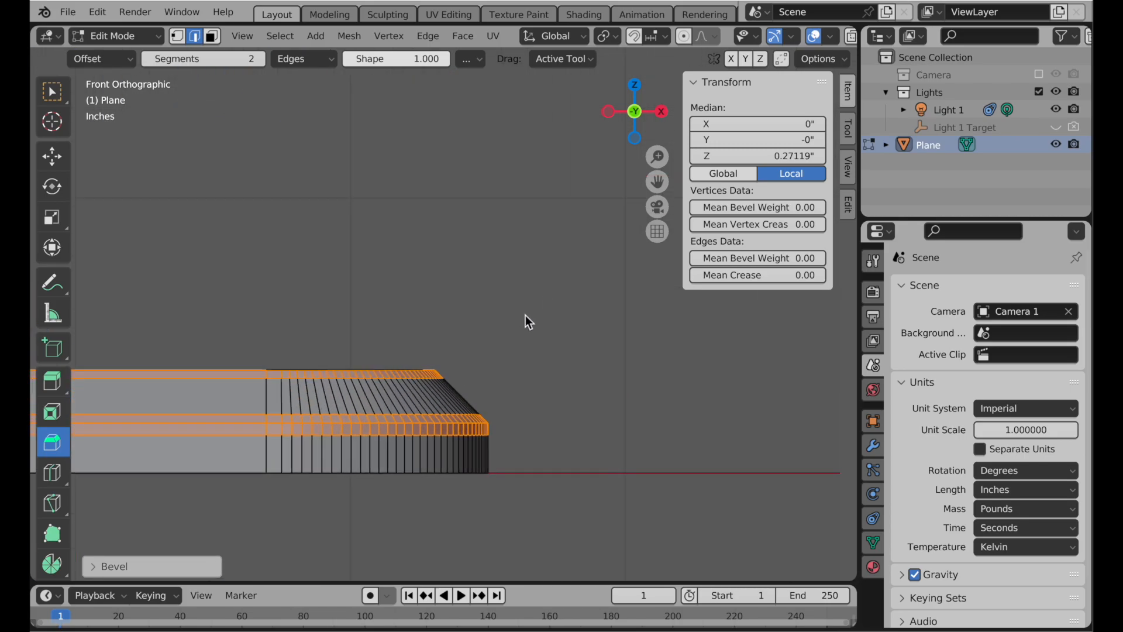
{"action": "scroll", "coordinate": [563, 289], "scroll_direction": "up", "scroll_amount": 1}
{"action": "middle_click_drag", "start_coordinate": [557, 288], "coordinate": [439, 314], "text": "shift"}
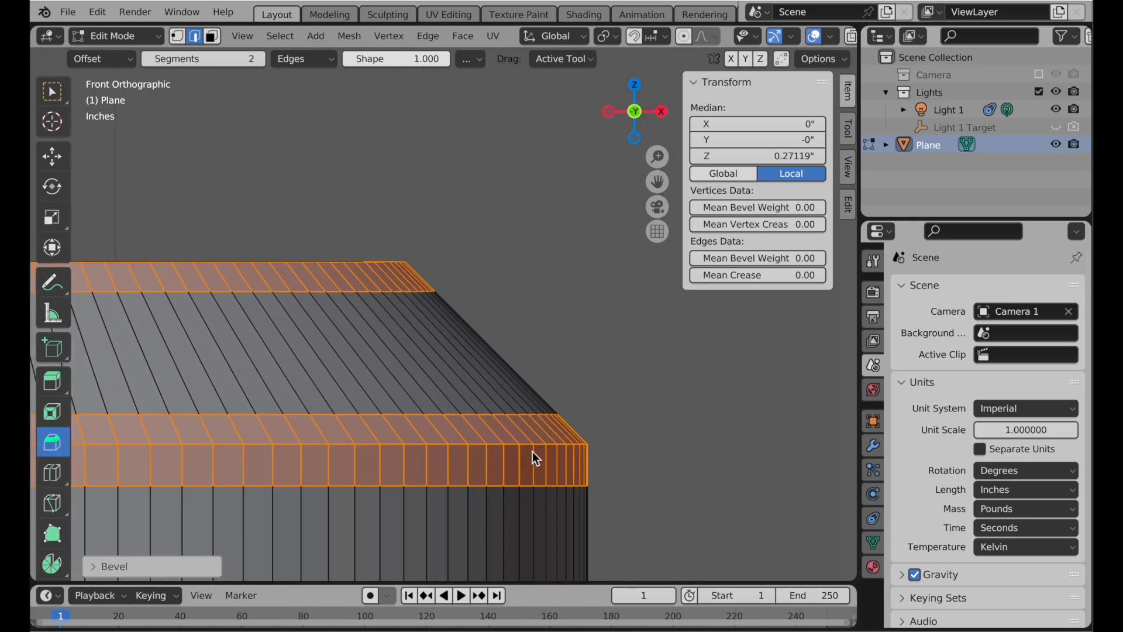
{"action": "left_click", "coordinate": [529, 447], "text": "alt"}
{"action": "middle_click_drag", "start_coordinate": [561, 254], "coordinate": [500, 230]}
{"action": "left_click", "coordinate": [407, 283], "text": "alt+shift"}
Step: In the front orthographic view, round both selected loops with an 8-segment bevel of shape 0.500, stopping just short of the supporting loops
{"action": "middle_click_drag", "start_coordinate": [438, 353], "coordinate": [433, 301], "text": "shift"}
{"action": "middle_click_drag", "start_coordinate": [458, 464], "coordinate": [520, 385], "text": "ctrl"}
{"action": "left_click", "coordinate": [634, 114]}
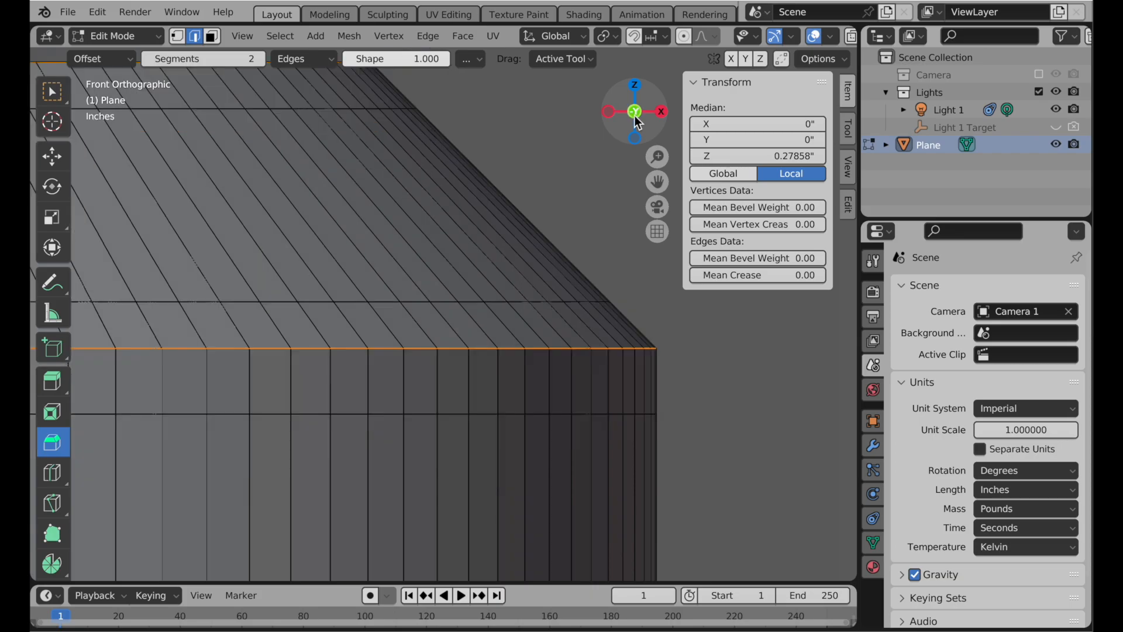
{"action": "scroll", "coordinate": [536, 181], "scroll_direction": "up", "scroll_amount": 1}
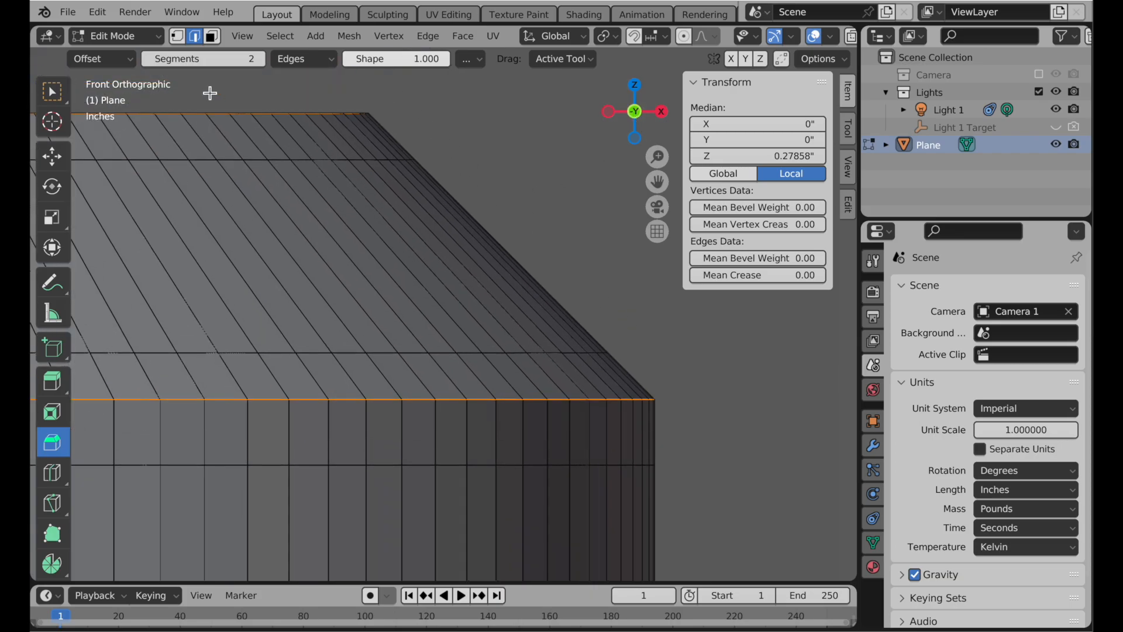
{"action": "left_click", "coordinate": [200, 58]}
{"action": "type", "text": "8"}
{"action": "key", "text": "Tab"}
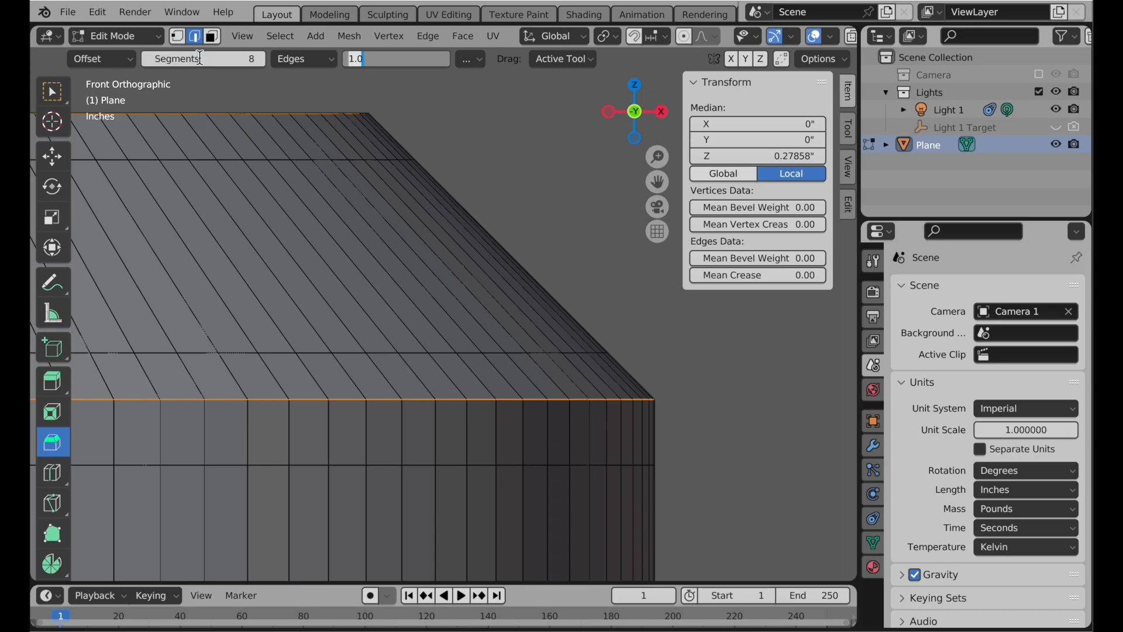
{"action": "type", "text": ".5"}
{"action": "key", "text": "Return"}
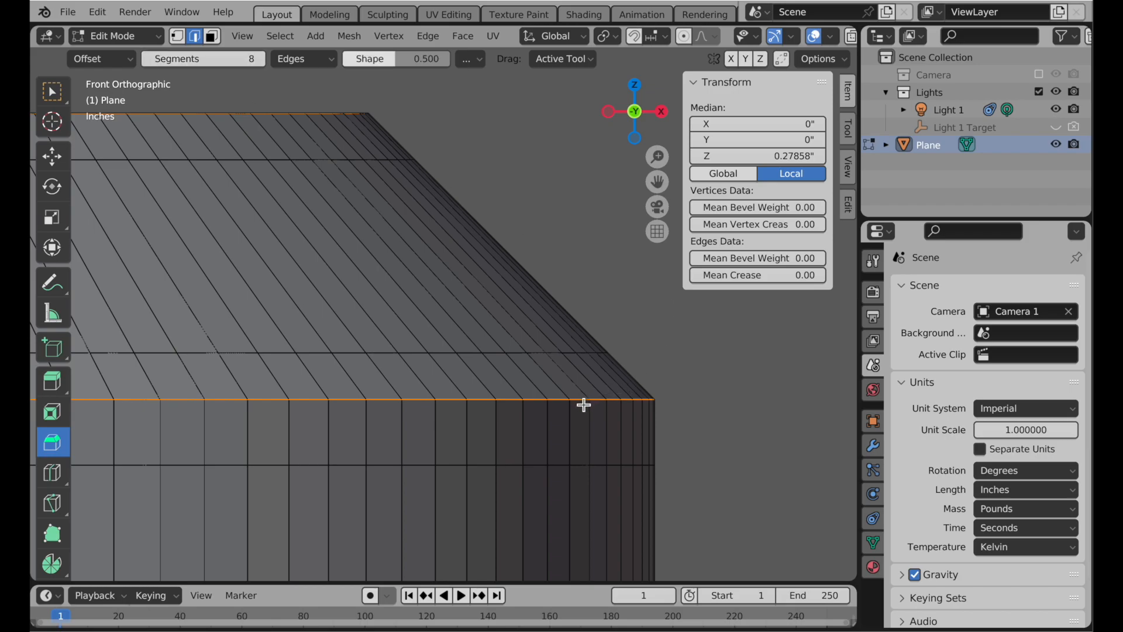
{"action": "left_click_drag", "start_coordinate": [584, 405], "coordinate": [601, 399]}
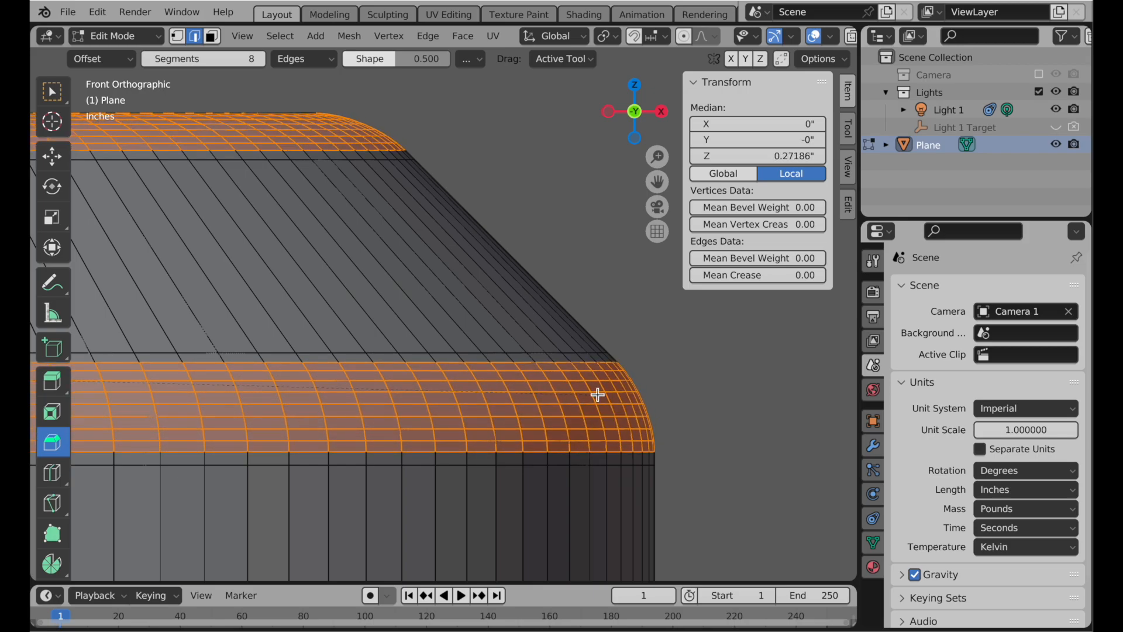
{"action": "left_click_drag", "start_coordinate": [597, 395], "coordinate": [598, 395]}
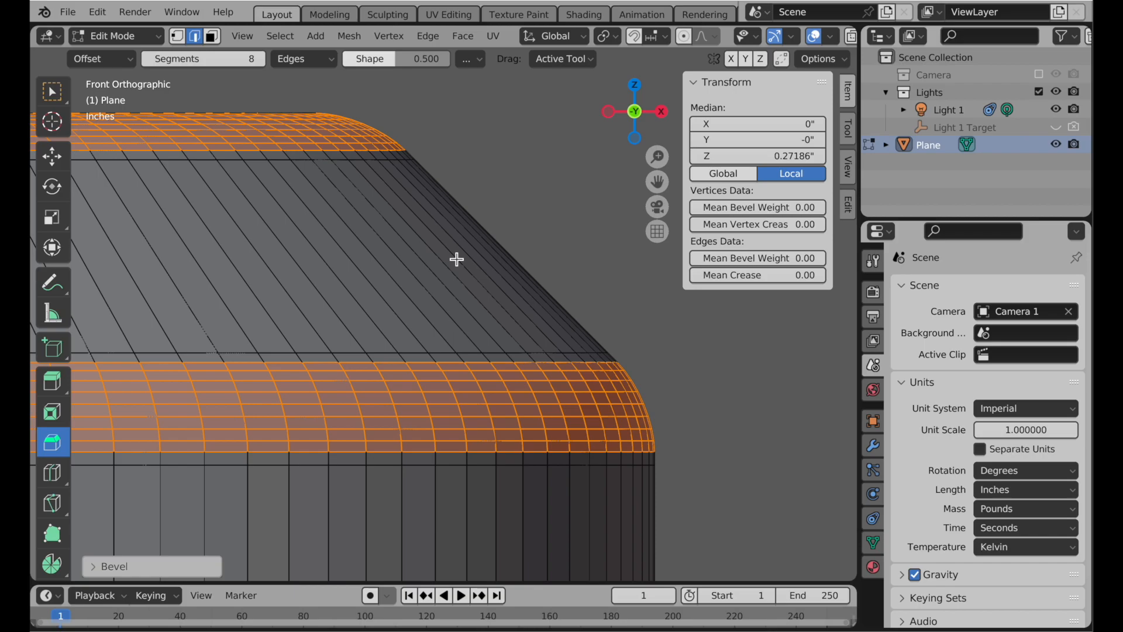
Step: Examine the rounded lower bevel's profile up close and try adjusting the shape in its Bevel settings
{"action": "scroll", "coordinate": [661, 404], "scroll_direction": "up", "scroll_amount": 2}
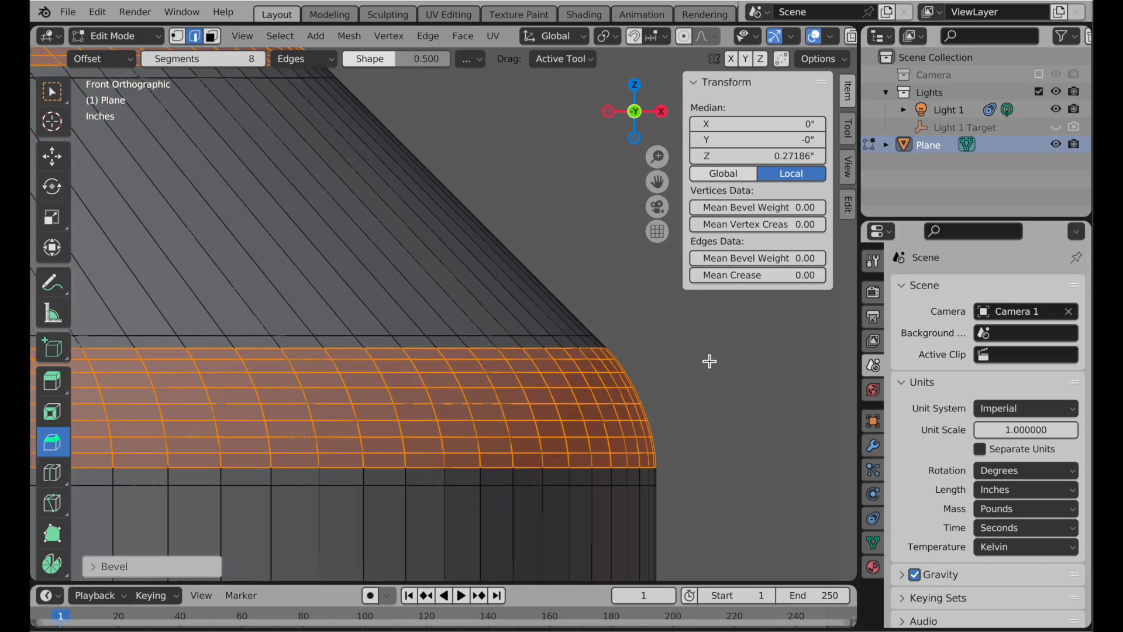
{"action": "middle_click_drag", "start_coordinate": [710, 361], "coordinate": [606, 337], "text": "shift"}
{"action": "middle_click_drag", "start_coordinate": [567, 385], "coordinate": [615, 341], "text": "ctrl"}
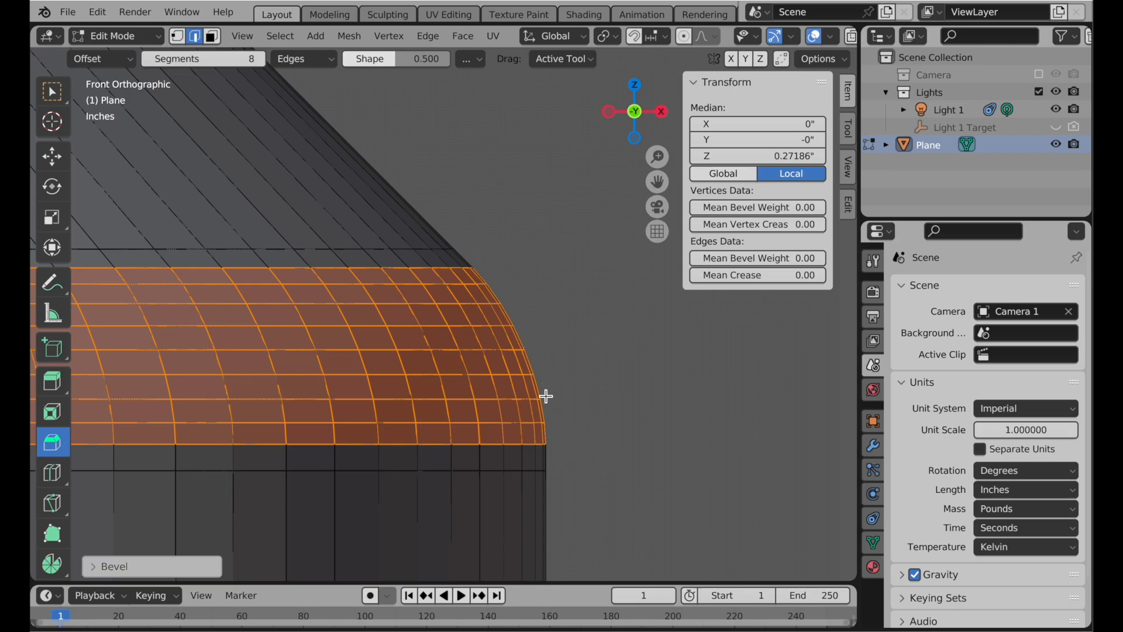
{"action": "left_click", "coordinate": [93, 566]}
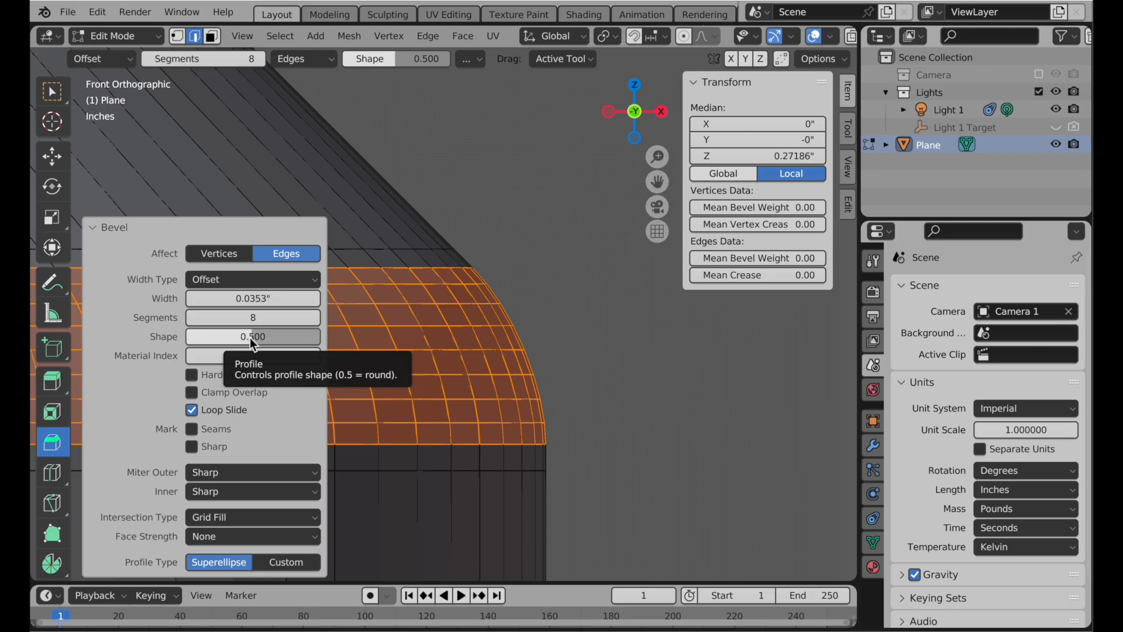
{"action": "left_click_drag", "start_coordinate": [248, 337], "coordinate": [263, 338]}
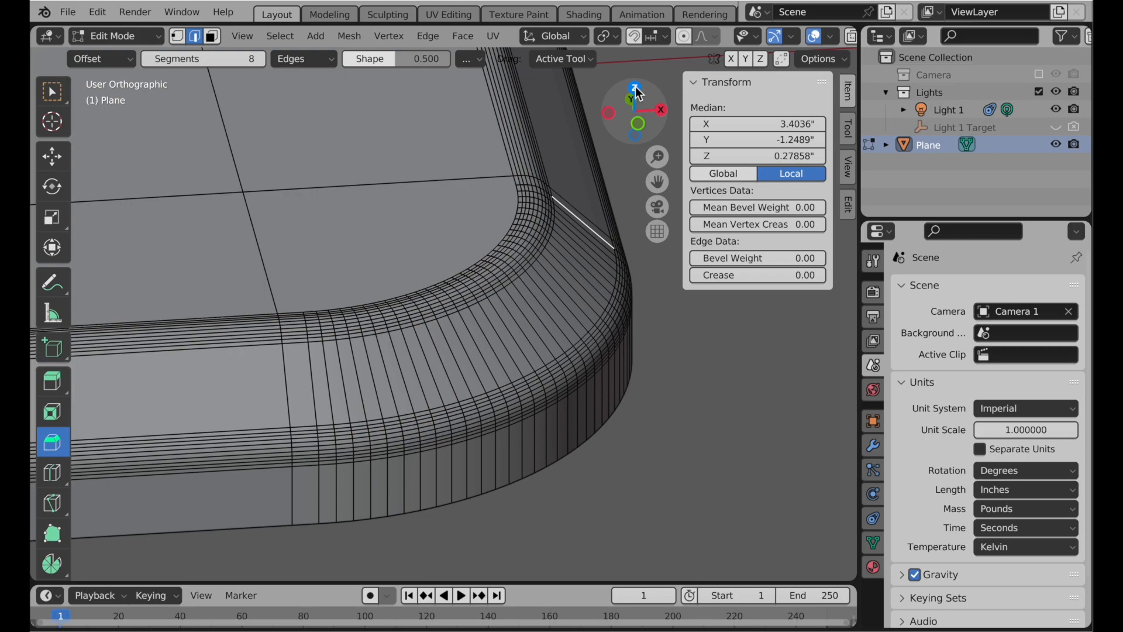
Step: In the top orthographic view, add a single centred loop cut between the block's vertical centreline and the edge line at the positive-X corners
{"action": "key", "text": "KP_7"}
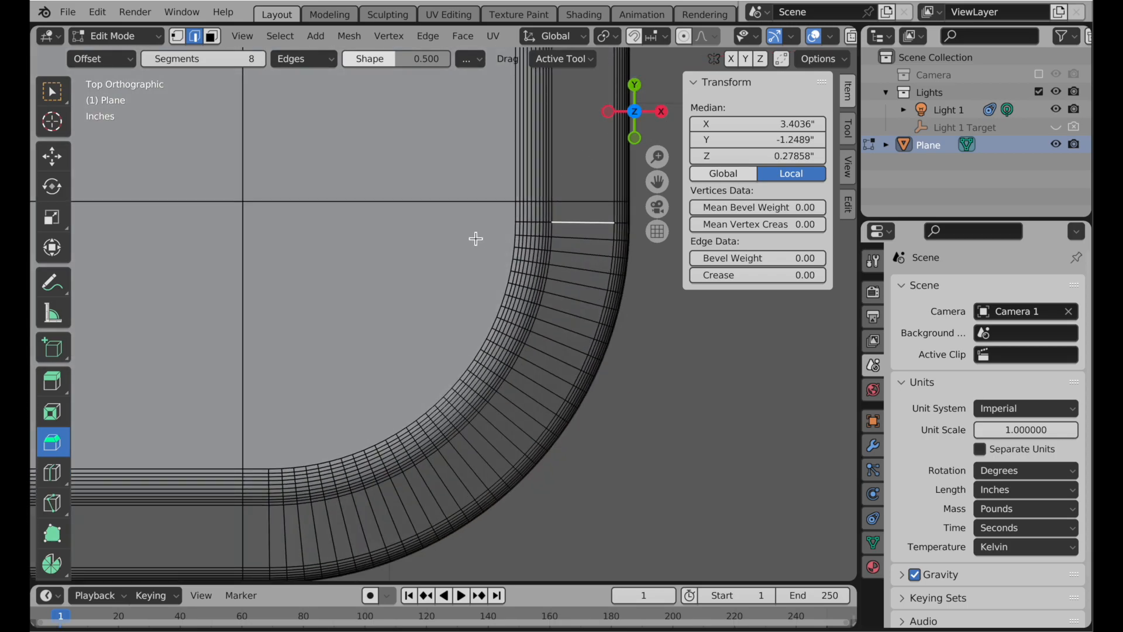
{"action": "scroll", "coordinate": [456, 246], "scroll_direction": "down", "scroll_amount": 6}
{"action": "middle_click_drag", "start_coordinate": [396, 336], "coordinate": [515, 448], "text": "shift"}
{"action": "scroll", "coordinate": [486, 297], "scroll_direction": "down", "scroll_amount": 3}
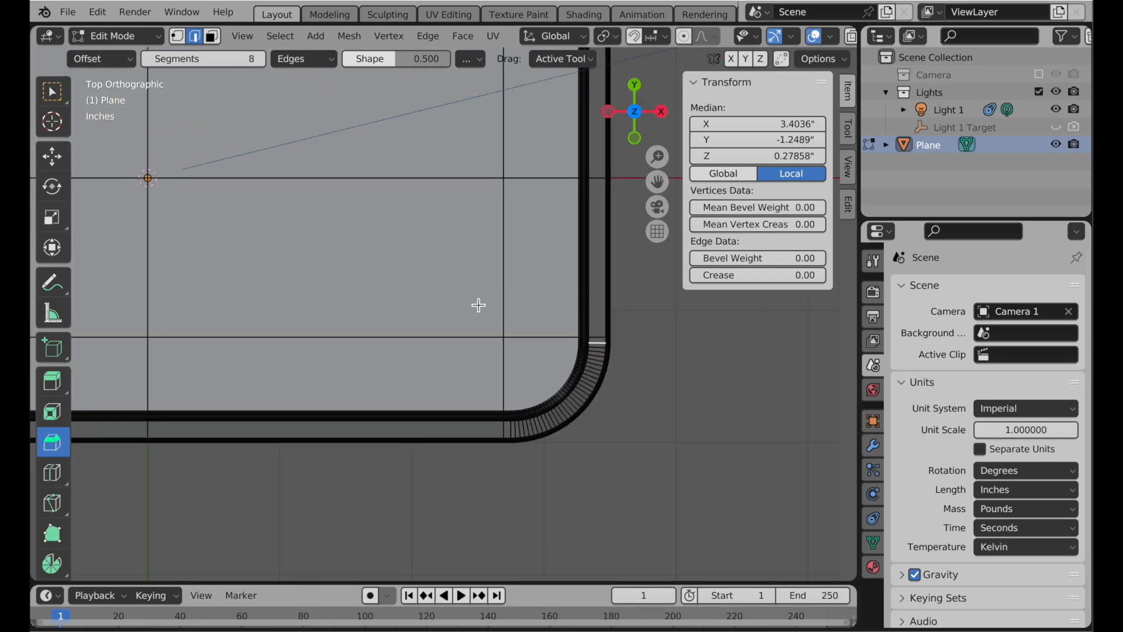
{"action": "middle_click_drag", "start_coordinate": [498, 137], "coordinate": [472, 343], "text": "shift"}
{"action": "scroll", "coordinate": [472, 343], "scroll_direction": "up", "scroll_amount": 5}
{"action": "scroll", "coordinate": [468, 345], "scroll_direction": "down", "scroll_amount": 1}
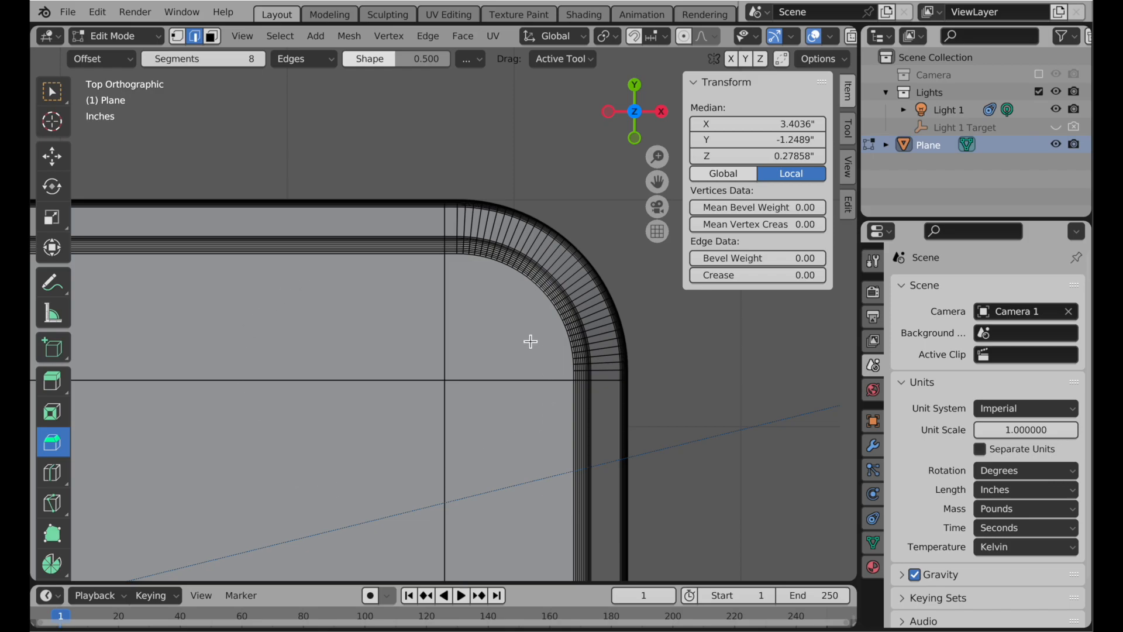
{"action": "middle_click_drag", "start_coordinate": [528, 338], "coordinate": [484, 451], "text": "ctrl"}
{"action": "middle_click_drag", "start_coordinate": [484, 450], "coordinate": [499, 371], "text": "shift"}
{"action": "left_click", "coordinate": [52, 473]}
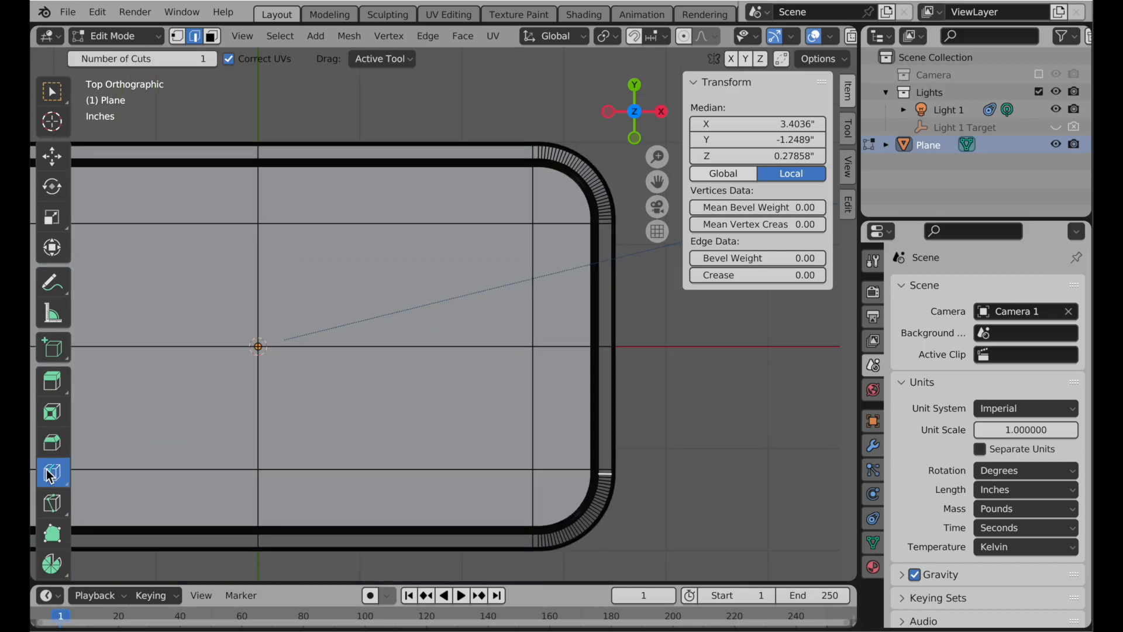
{"action": "left_click", "coordinate": [400, 315]}
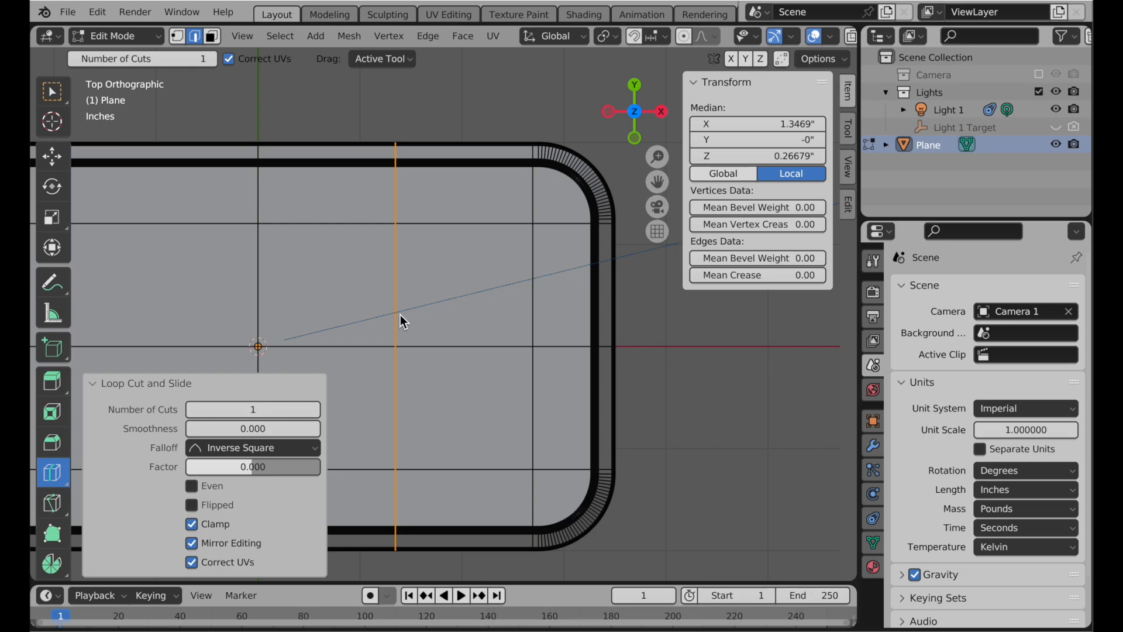
Step: Enable vertex snapping with the Closest option and snap the 3D cursor to the inner vertex where the positive X, positive Y corner curve begins
{"action": "left_click", "coordinate": [51, 155]}
{"action": "middle_click_drag", "start_coordinate": [504, 205], "coordinate": [481, 275], "text": "shift"}
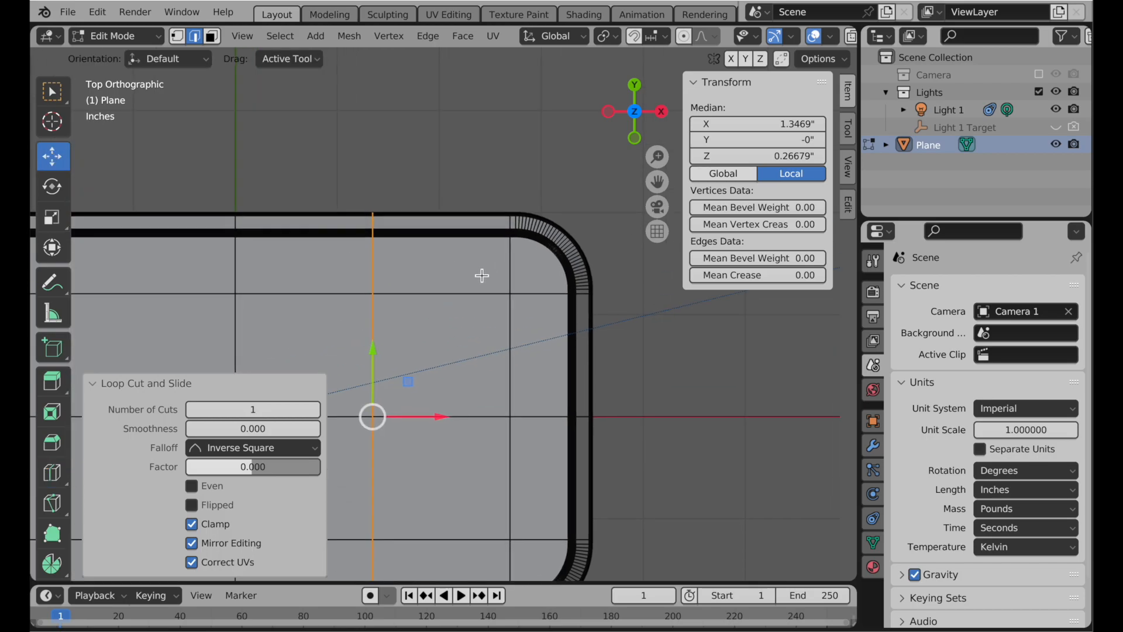
{"action": "scroll", "coordinate": [482, 275], "scroll_direction": "up", "scroll_amount": 9}
{"action": "scroll", "coordinate": [489, 244], "scroll_direction": "up", "scroll_amount": 1}
{"action": "key", "text": "1"}
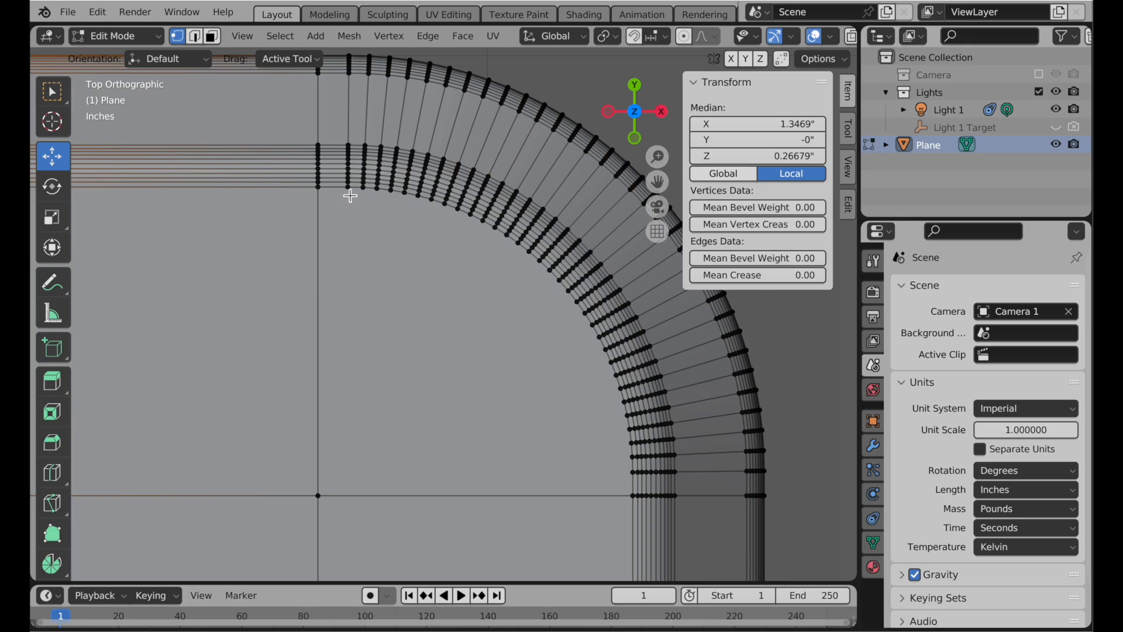
{"action": "left_click", "coordinate": [53, 124]}
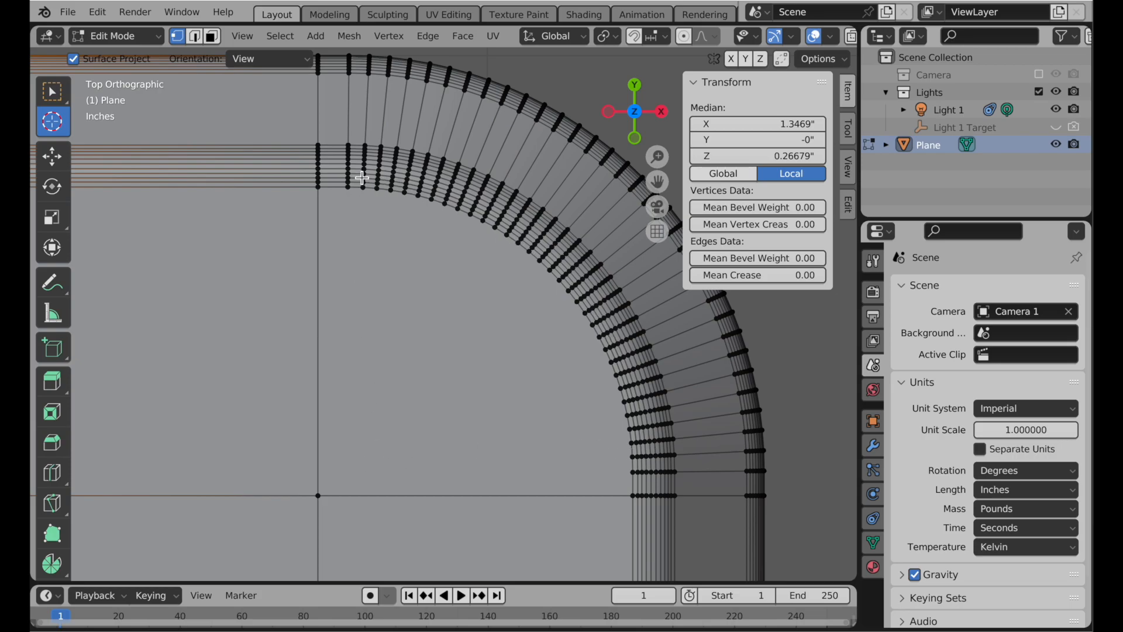
{"action": "left_click", "coordinate": [634, 37]}
{"action": "left_click", "coordinate": [649, 38]}
{"action": "left_click", "coordinate": [617, 106]}
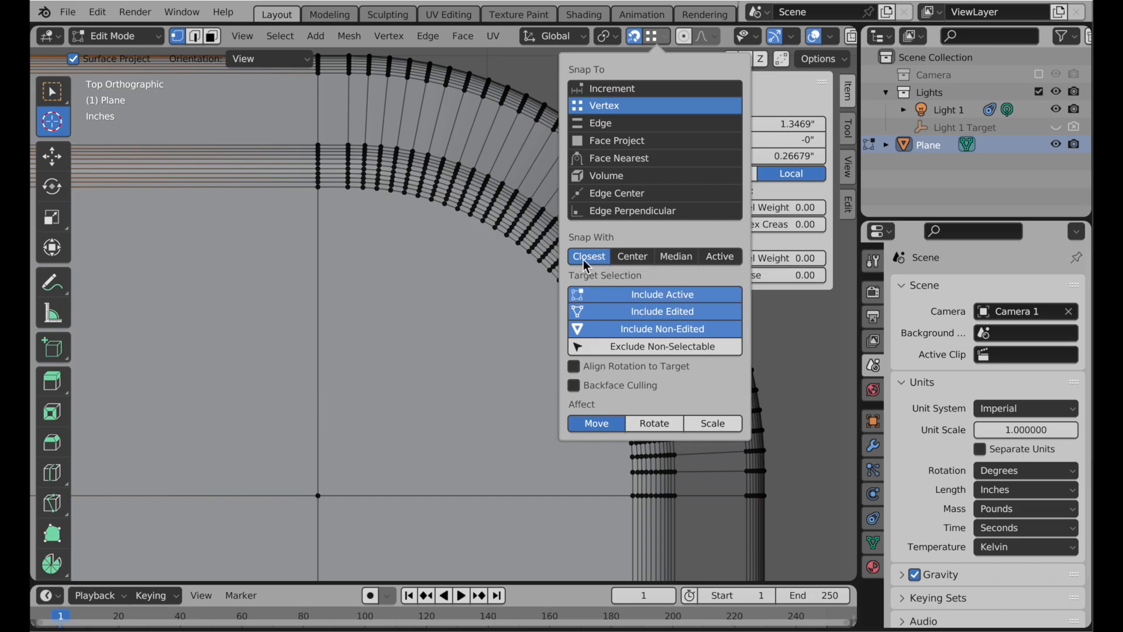
{"action": "key", "text": "g"}
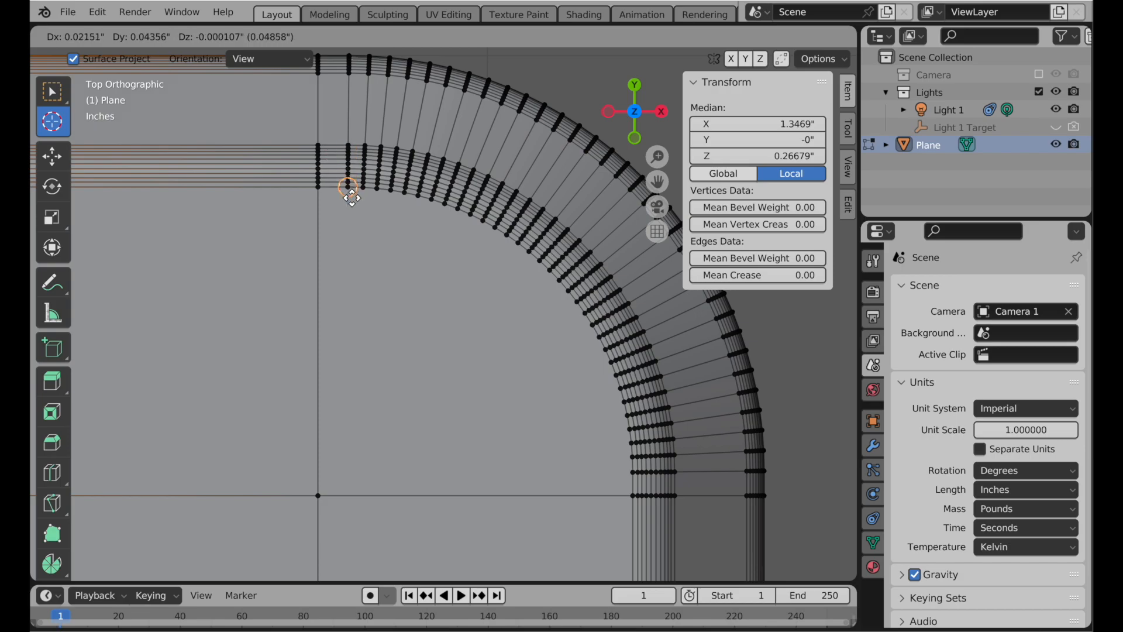
{"action": "left_click", "coordinate": [352, 198]}
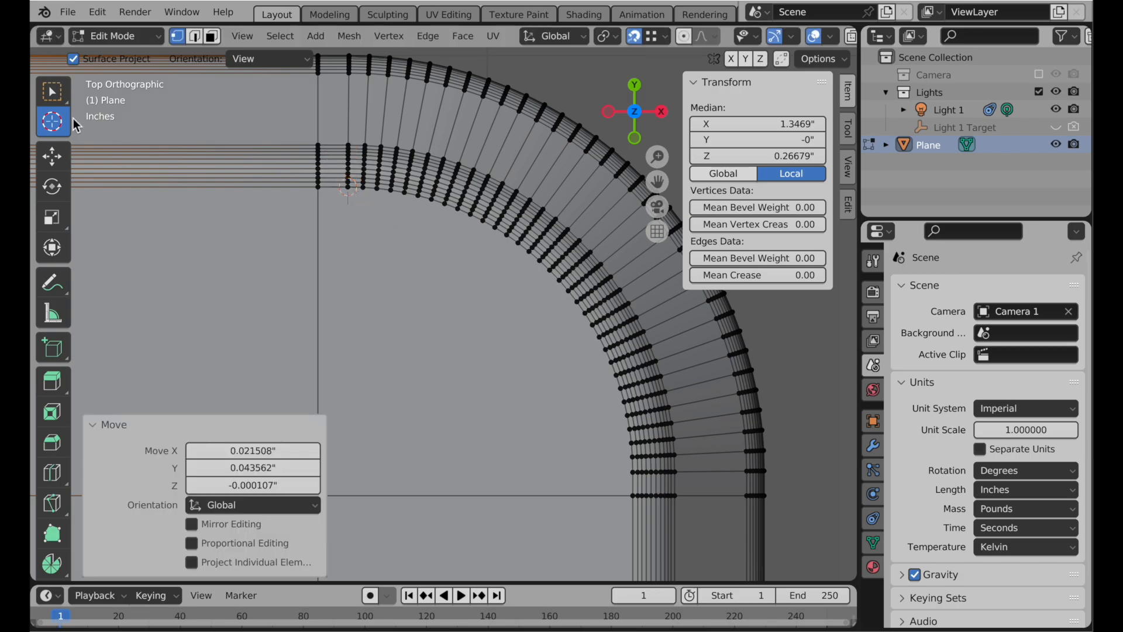
Step: Select the inner vertex at the corner curve's other end and set the 3D cursor's Y location to that vertex's Y value, 1.24742 in
{"action": "left_click", "coordinate": [52, 156]}
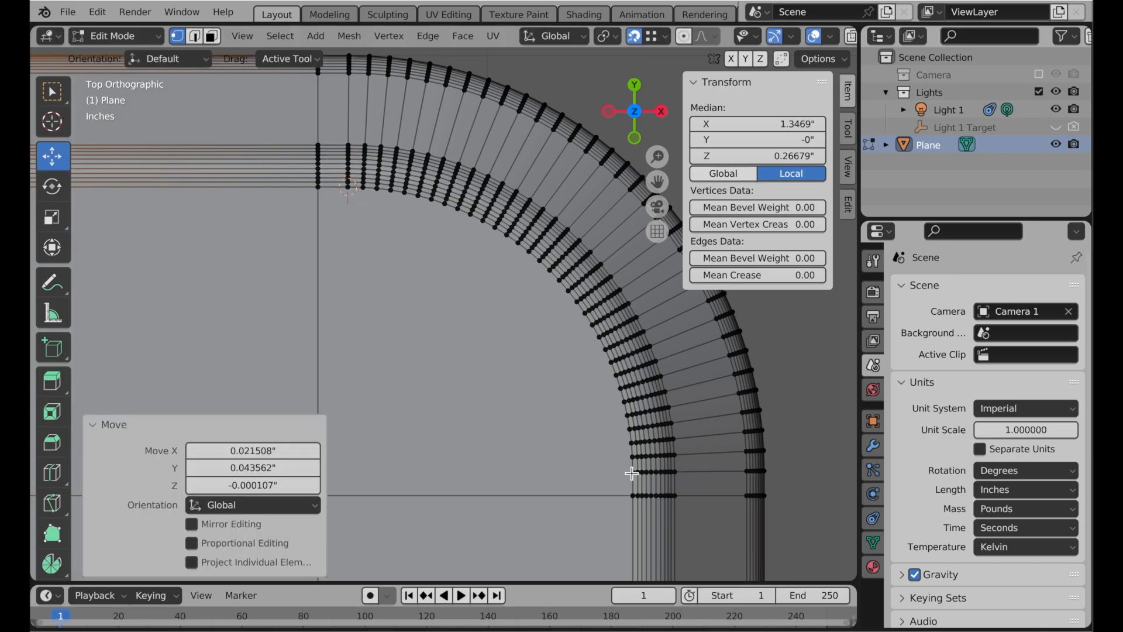
{"action": "left_click", "coordinate": [631, 472]}
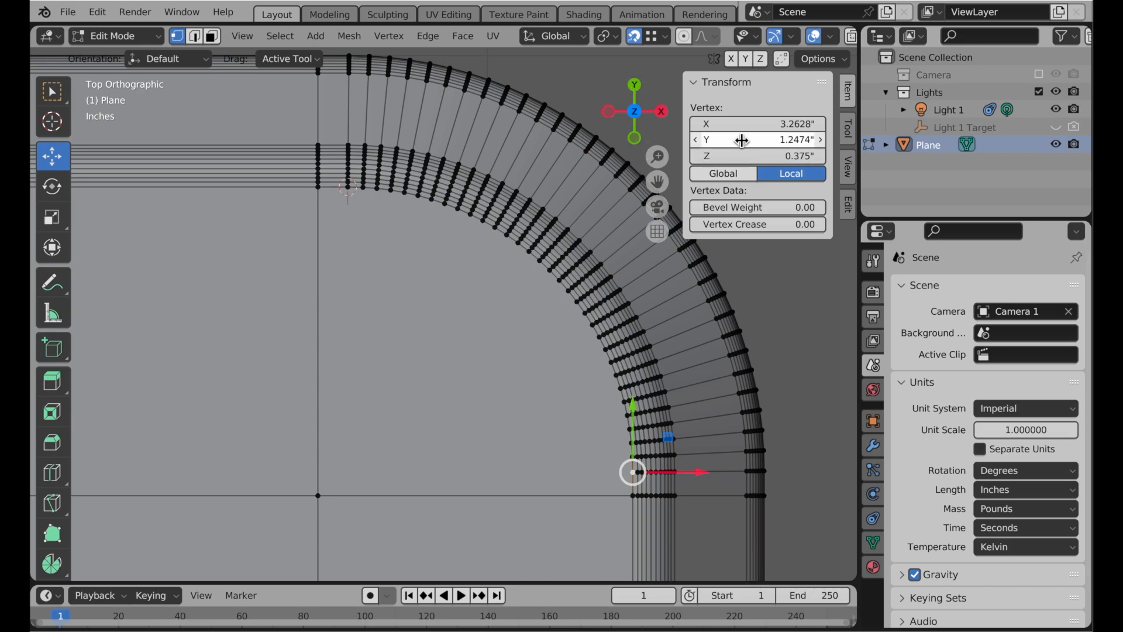
{"action": "left_click", "coordinate": [849, 169]}
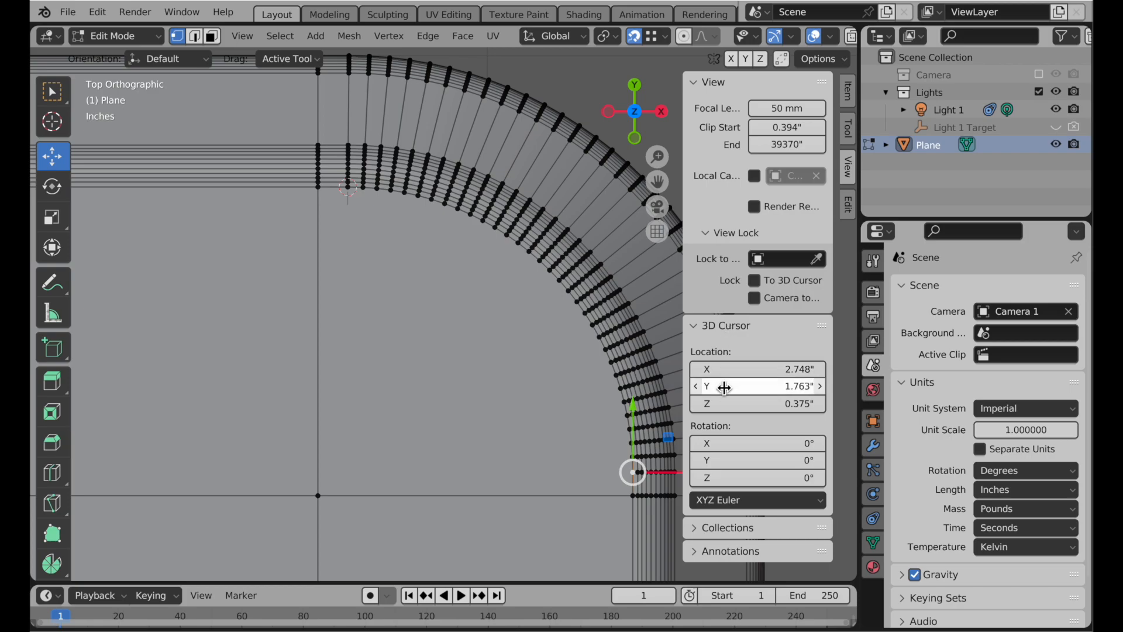
{"action": "left_click_drag", "start_coordinate": [724, 387], "coordinate": [721, 387]}
{"action": "left_click", "coordinate": [721, 385]}
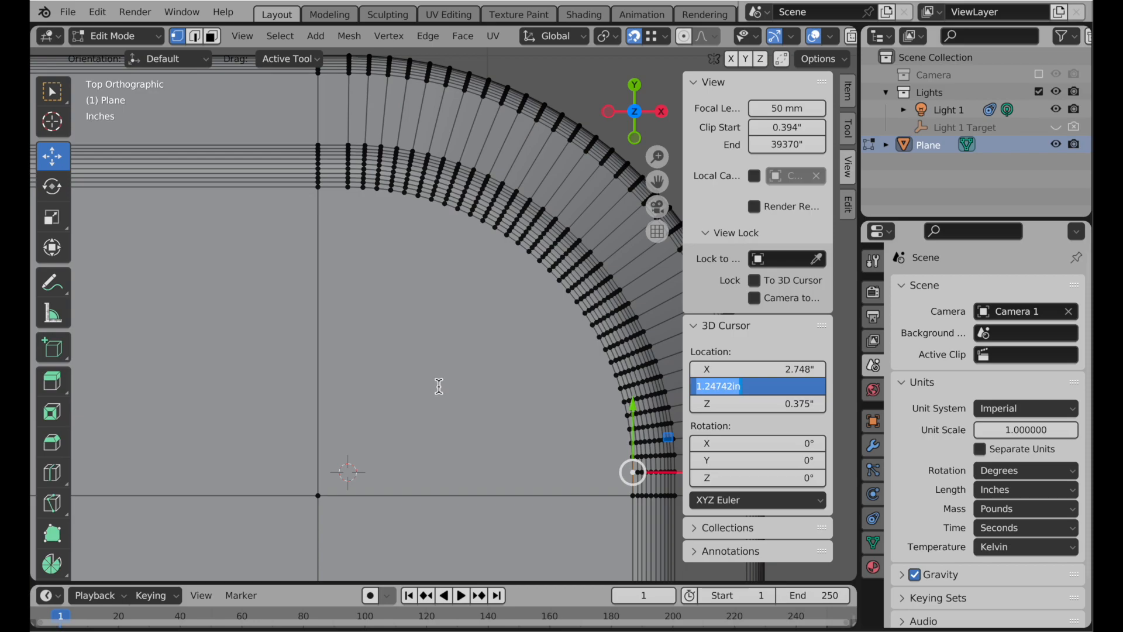
Step: Select the four flat top faces around the 3D cursor at the positive X, positive Y corner and delete them
{"action": "middle_click_drag", "start_coordinate": [448, 382], "coordinate": [463, 486], "text": "ctrl"}
{"action": "middle_click_drag", "start_coordinate": [463, 487], "coordinate": [530, 288], "text": "shift"}
{"action": "middle_click_drag", "start_coordinate": [530, 288], "coordinate": [524, 319], "text": "ctrl"}
{"action": "middle_click_drag", "start_coordinate": [523, 319], "coordinate": [517, 331], "text": "shift"}
{"action": "left_click", "coordinate": [212, 36]}
{"action": "left_click", "coordinate": [486, 203]}
{"action": "left_click", "coordinate": [480, 319], "text": "shift"}
{"action": "left_click", "coordinate": [408, 330], "text": "shift"}
{"action": "left_click", "coordinate": [401, 228], "text": "shift"}
{"action": "key", "text": "x"}
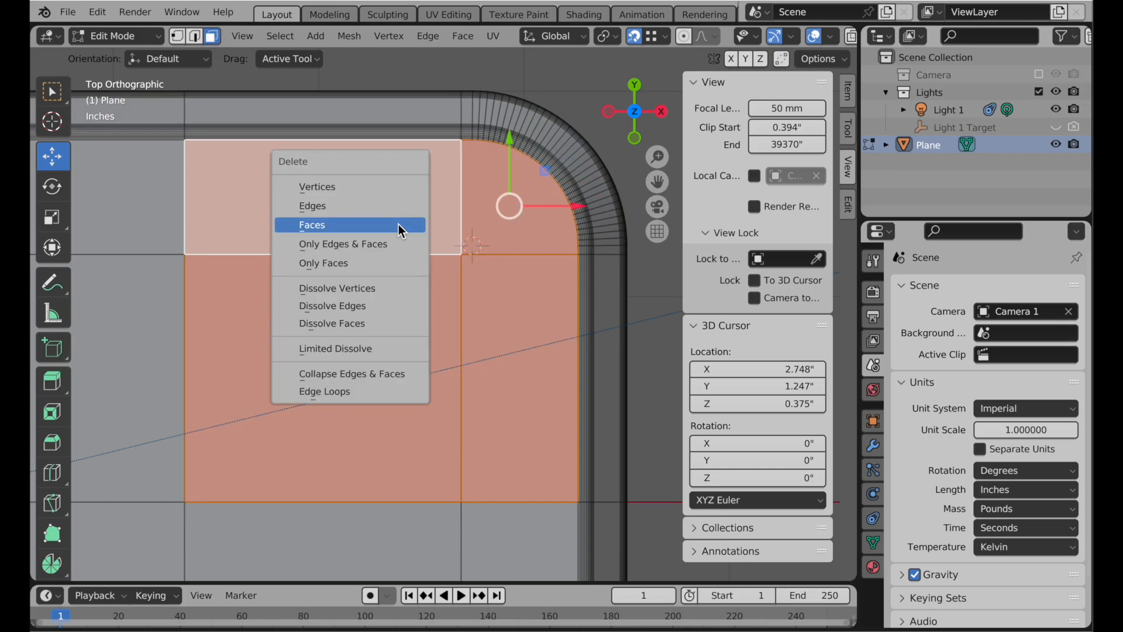
{"action": "left_click", "coordinate": [402, 227]}
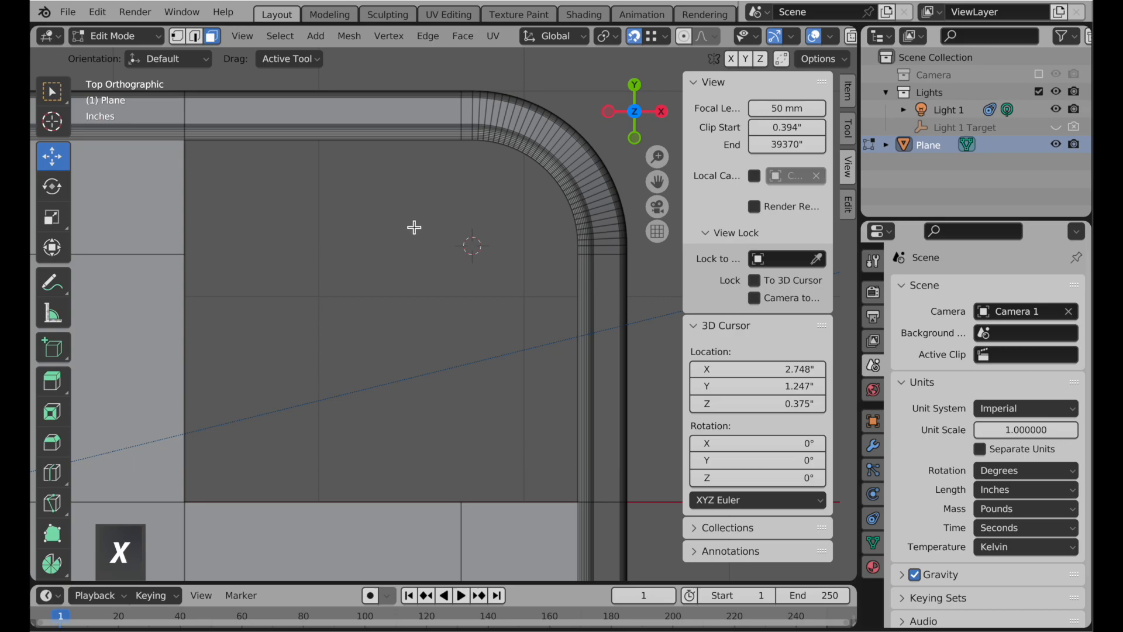
Step: Add a mesh circle with a 0.5 inch radius at the 3D cursor in the opened corner
{"action": "scroll", "coordinate": [414, 228], "scroll_direction": "down", "scroll_amount": 5}
{"action": "middle_click_drag", "start_coordinate": [354, 316], "coordinate": [521, 304], "text": "shift"}
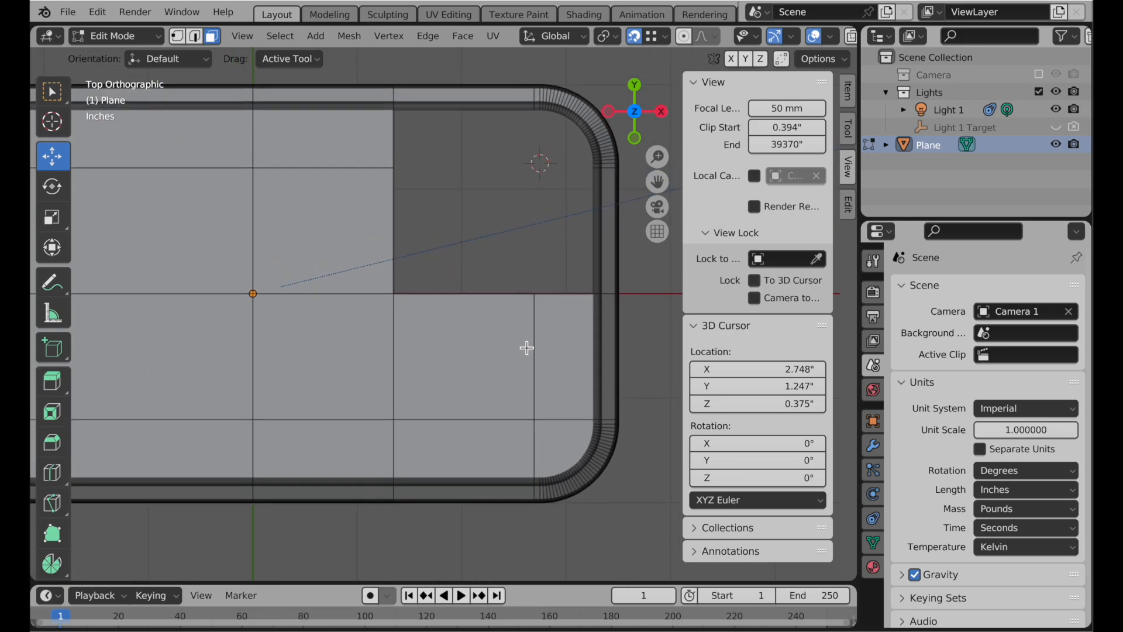
{"action": "middle_click_drag", "start_coordinate": [385, 405], "coordinate": [557, 400], "text": "shift"}
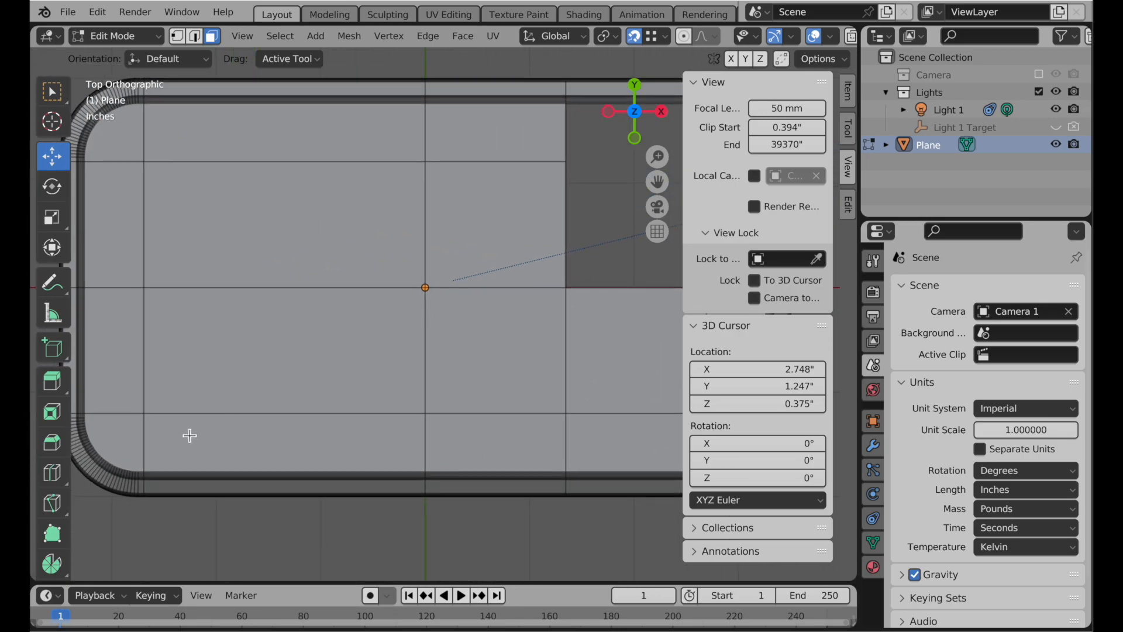
{"action": "middle_click_drag", "start_coordinate": [483, 290], "coordinate": [255, 335], "text": "shift"}
{"action": "middle_click_drag", "start_coordinate": [493, 452], "coordinate": [504, 478], "text": "shift"}
{"action": "middle_click_drag", "start_coordinate": [497, 469], "coordinate": [484, 437], "text": "ctrl"}
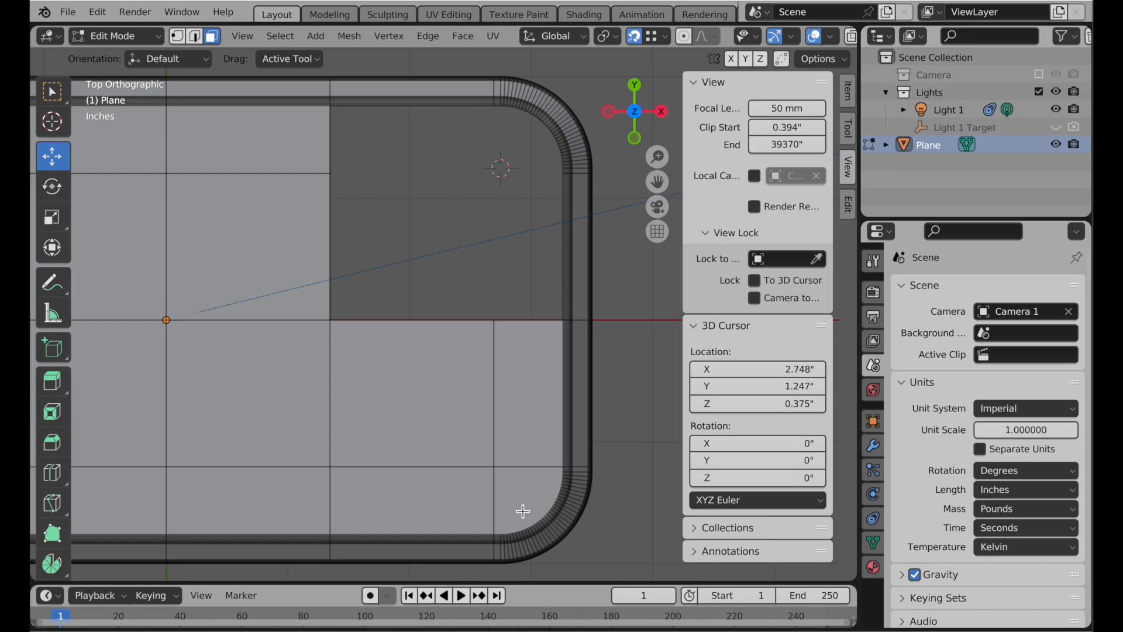
{"action": "scroll", "coordinate": [501, 271], "scroll_direction": "up", "scroll_amount": 5}
{"action": "key", "text": "shift+a"}
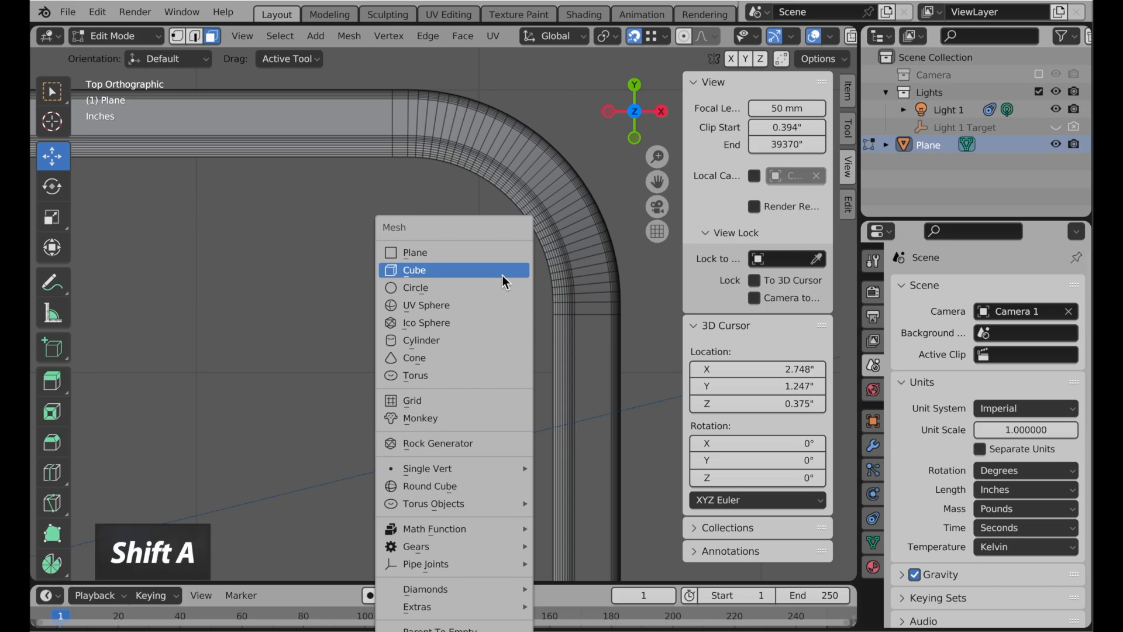
{"action": "left_click", "coordinate": [498, 287]}
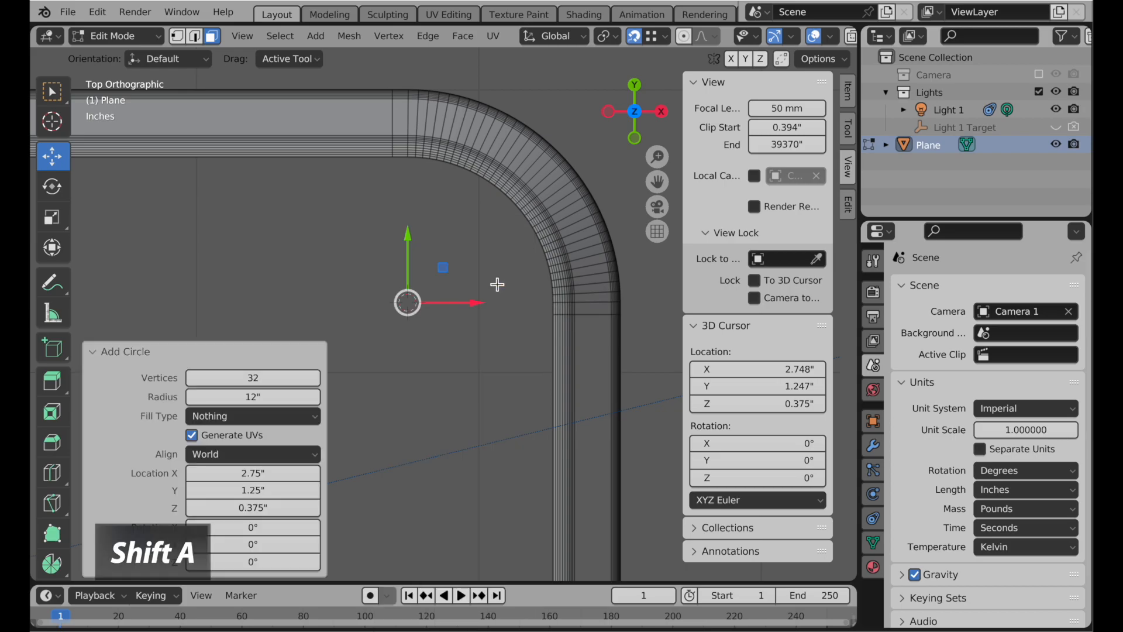
{"action": "left_click", "coordinate": [270, 398]}
{"action": "type", "text": "0.5"}
{"action": "key", "text": "Return"}
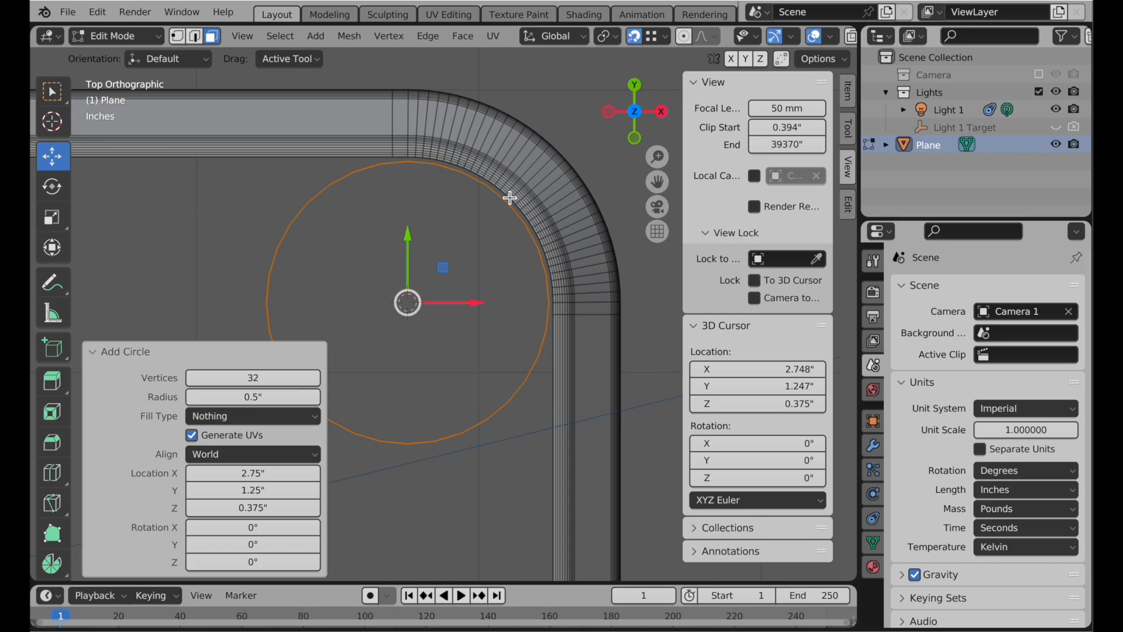
Step: Set the new circle's vertex count to 64
{"action": "scroll", "coordinate": [510, 197], "scroll_direction": "up", "scroll_amount": 3}
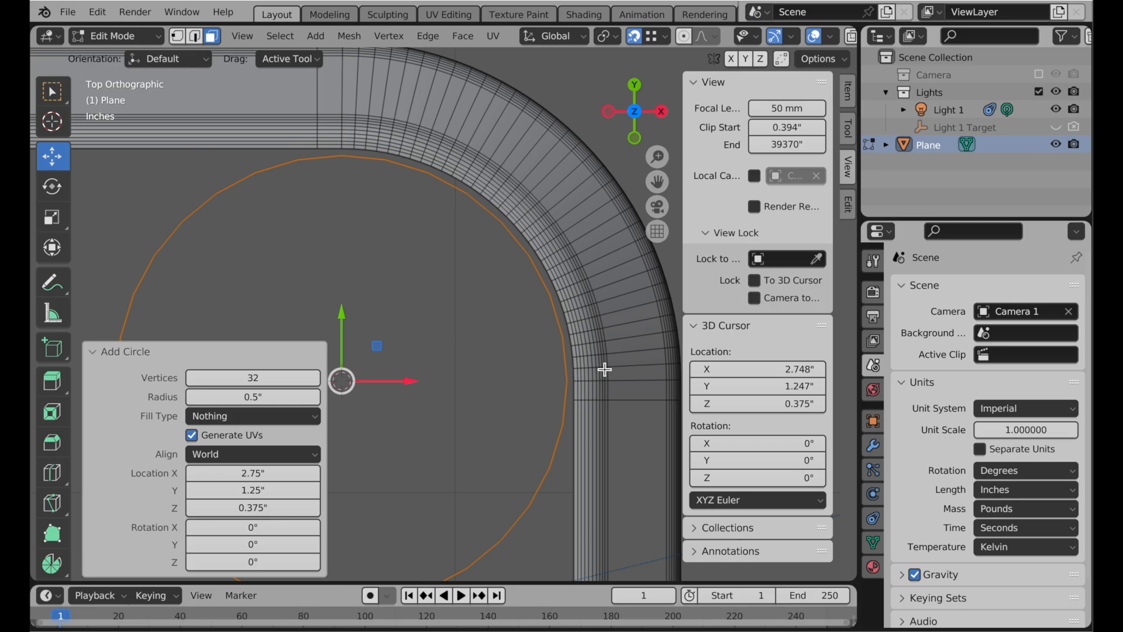
{"action": "left_click", "coordinate": [258, 380]}
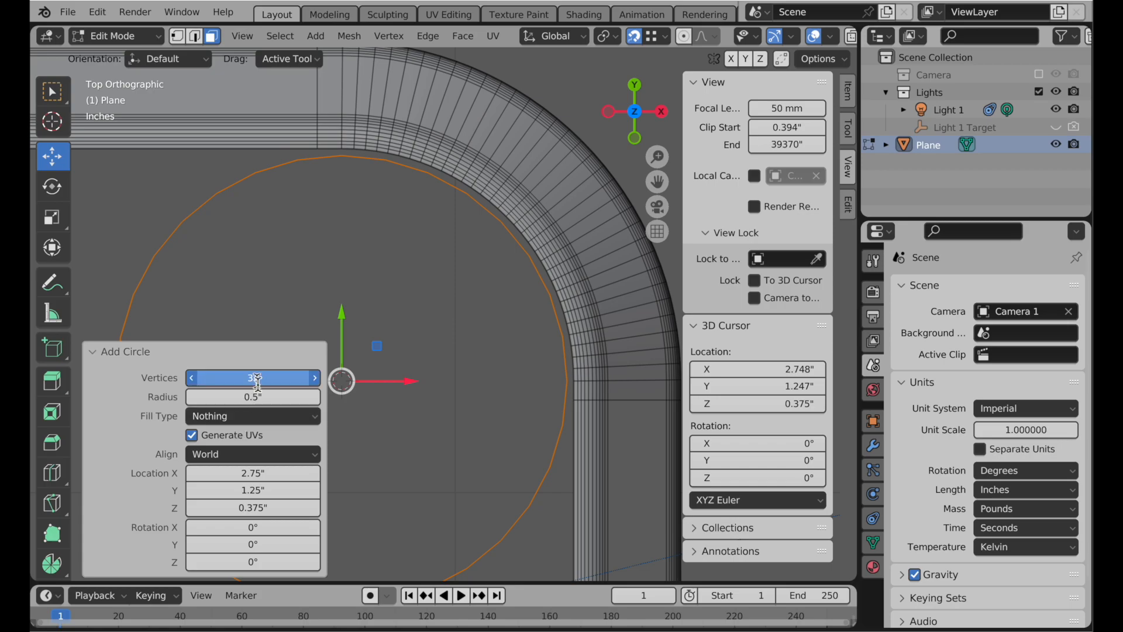
{"action": "type", "text": "64"}
{"action": "key", "text": "Return"}
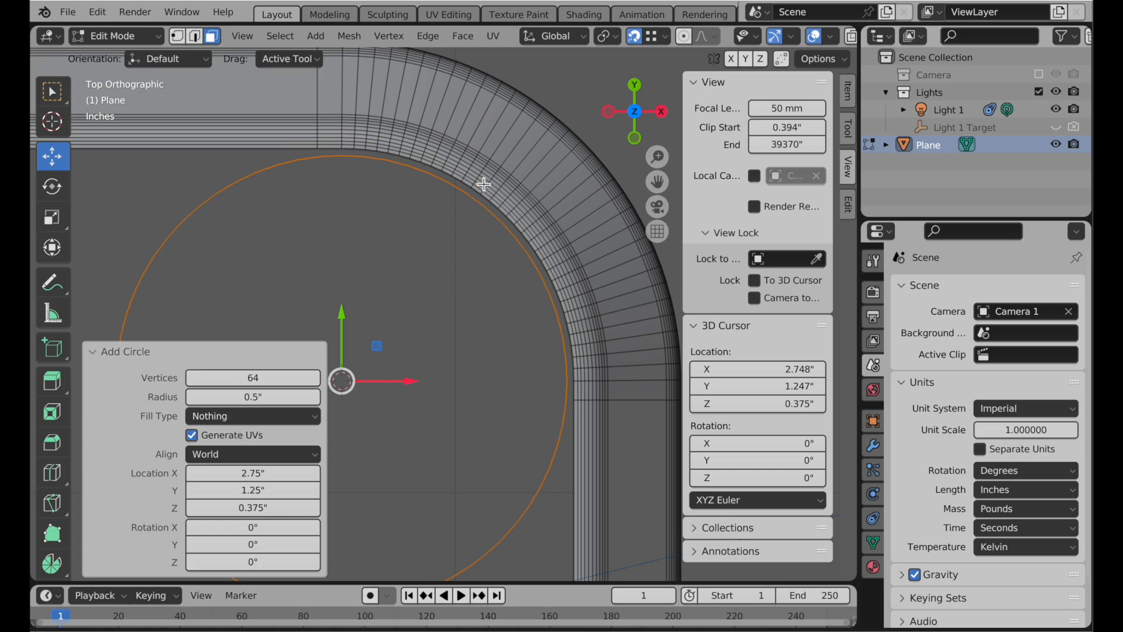
Step: Scale the circle down to about 0.860 so it clears the corner edge, and fill it with a face
{"action": "key", "text": "s"}
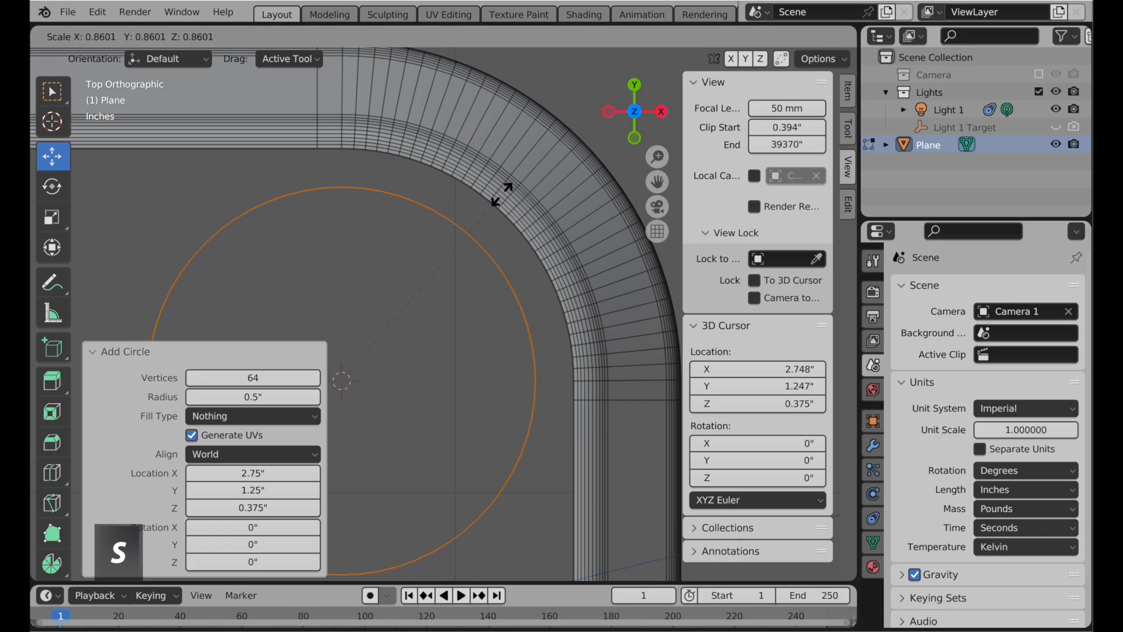
{"action": "left_click", "coordinate": [501, 194]}
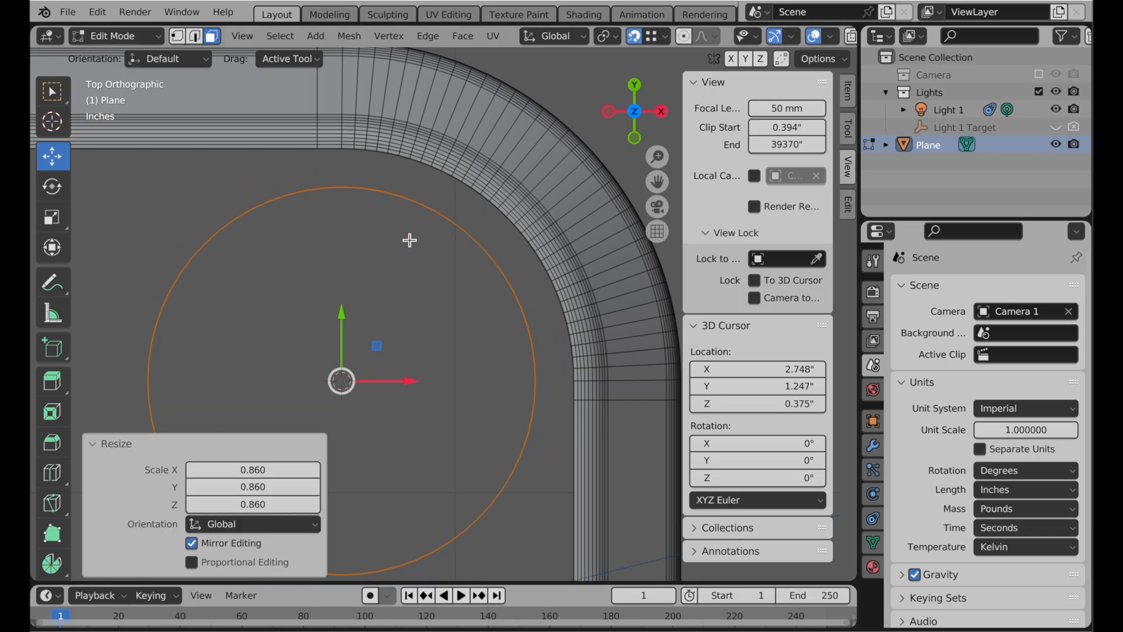
{"action": "key", "text": "f"}
{"action": "middle_click_drag", "start_coordinate": [406, 237], "coordinate": [491, 203], "text": "shift"}
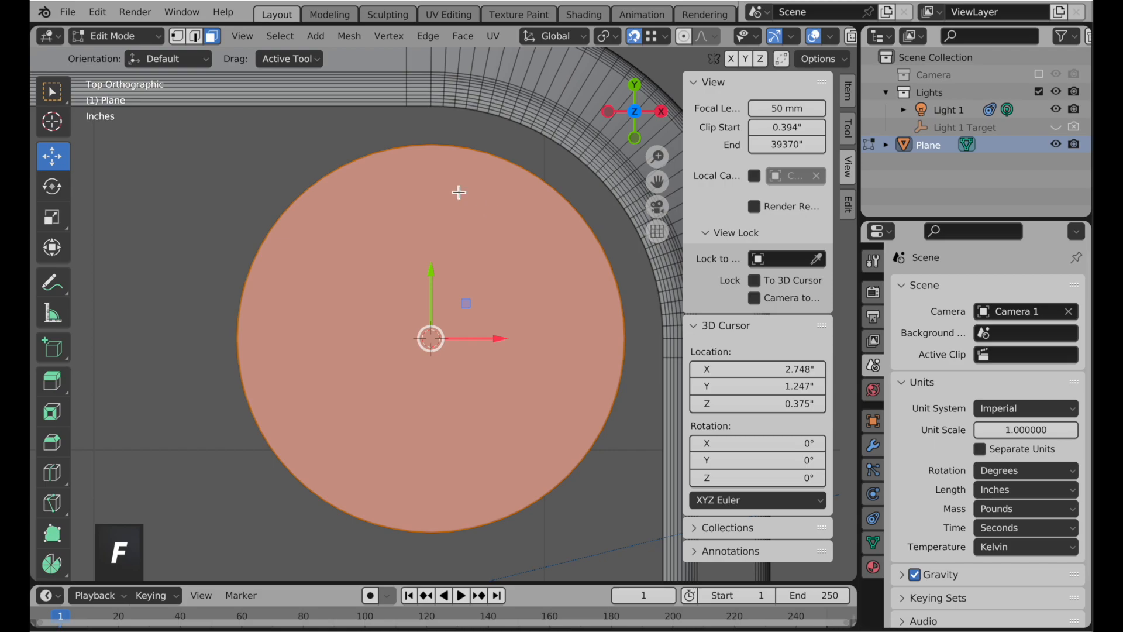
Step: Connect the circle's vertices at its maximum and minimum Y with a straight edge, dividing the face into two halves
{"action": "left_click", "coordinate": [178, 37]}
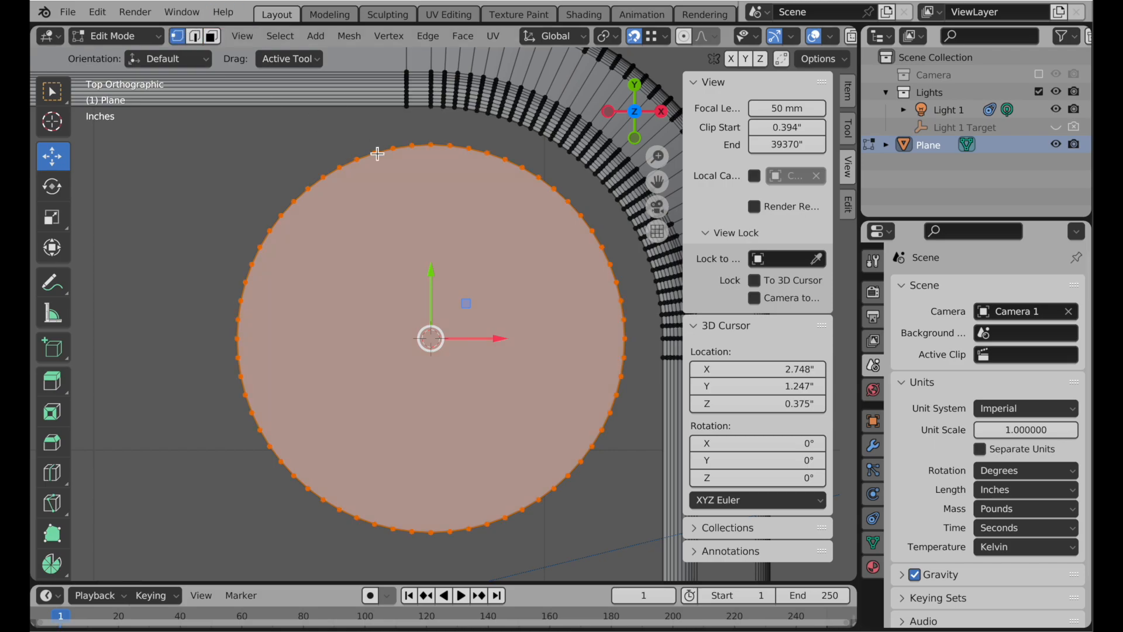
{"action": "left_click", "coordinate": [431, 145]}
{"action": "left_click", "coordinate": [431, 532], "text": "shift"}
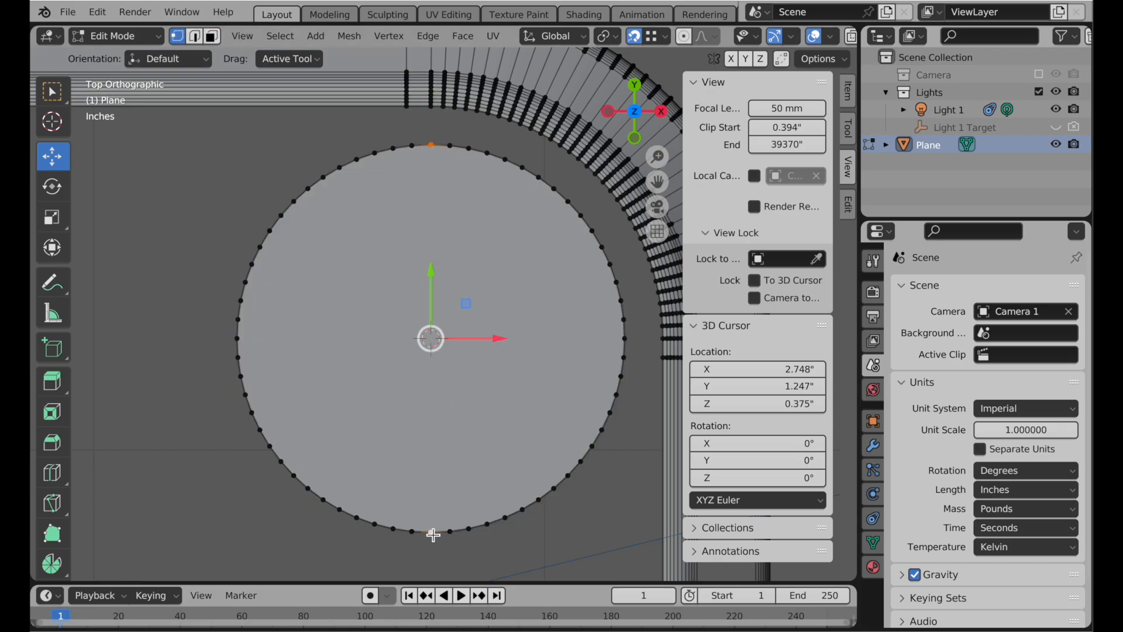
{"action": "key", "text": "j"}
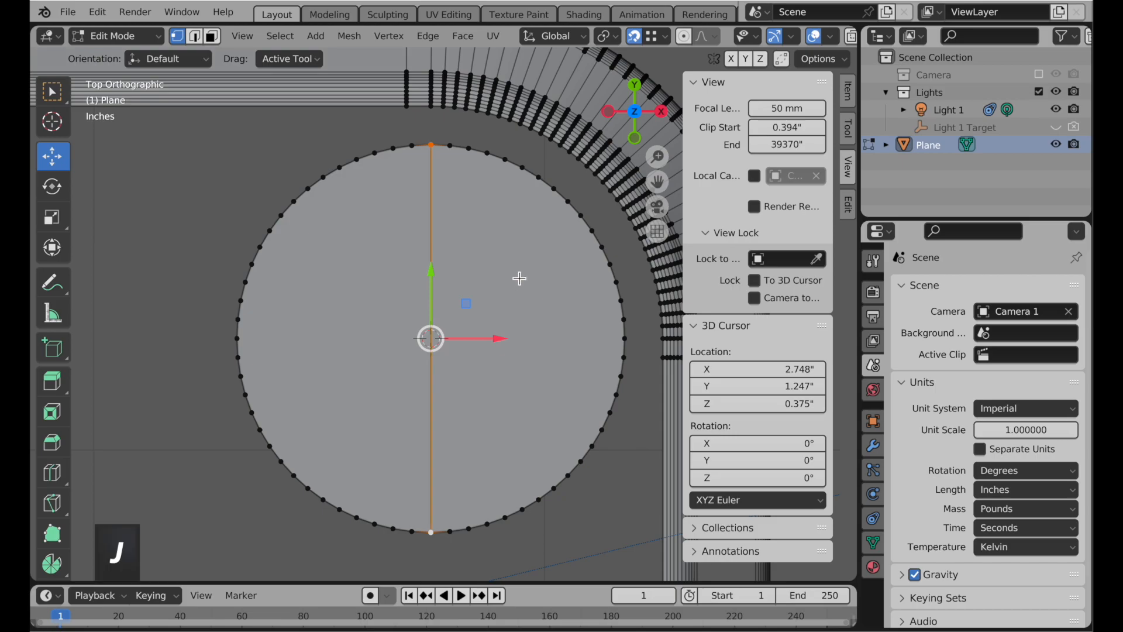
Step: Split off the circle's negative-X half and move it about -0.36 inches along X with snapping turned off
{"action": "left_click", "coordinate": [212, 37]}
{"action": "left_click", "coordinate": [364, 339]}
{"action": "right_click", "coordinate": [373, 233]}
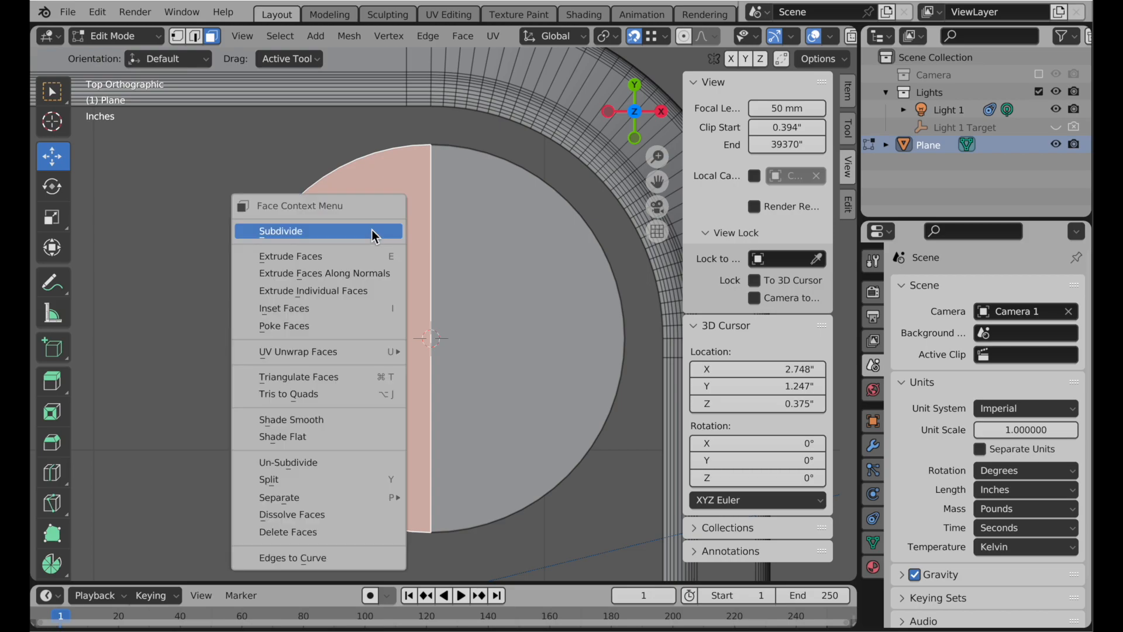
{"action": "left_click", "coordinate": [364, 484]}
{"action": "left_click", "coordinate": [631, 41]}
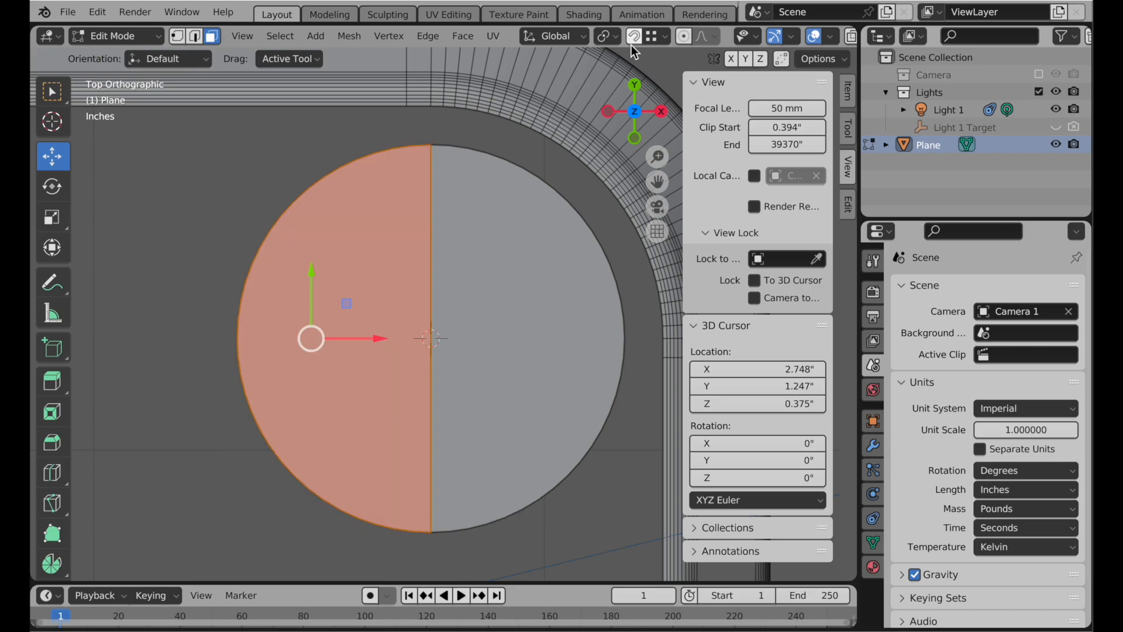
{"action": "left_click_drag", "start_coordinate": [380, 340], "coordinate": [216, 344]}
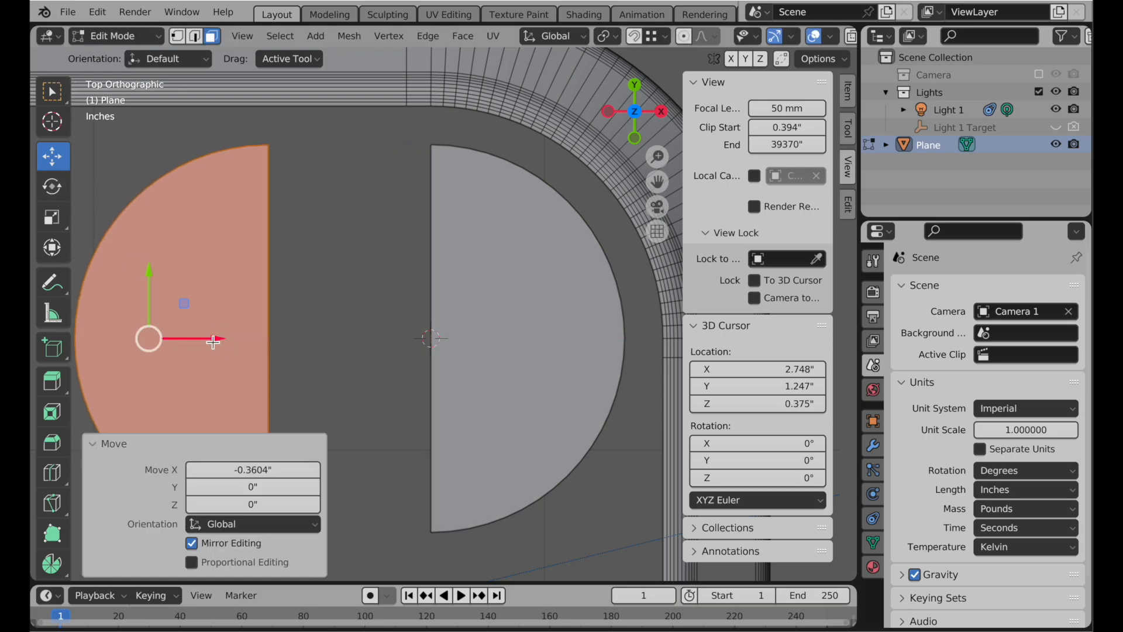
Step: Bridge the straight edges of the two half circles into a slot shape, using 2 cuts
{"action": "left_click", "coordinate": [195, 36]}
{"action": "left_click", "coordinate": [272, 221]}
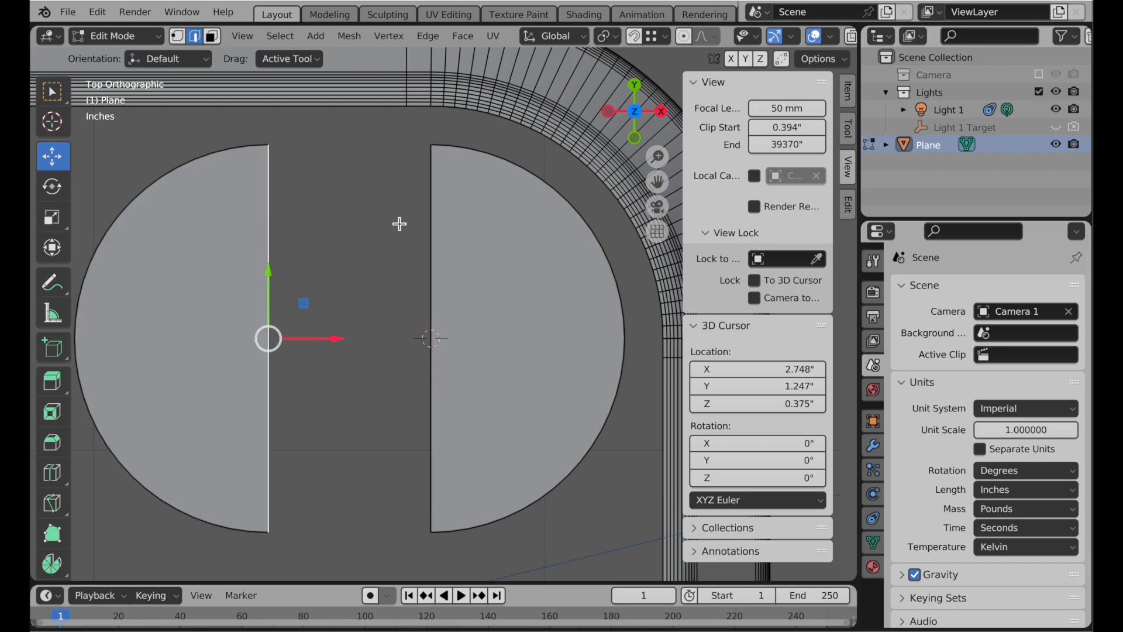
{"action": "left_click", "coordinate": [433, 224], "text": "shift"}
{"action": "right_click", "coordinate": [433, 224]}
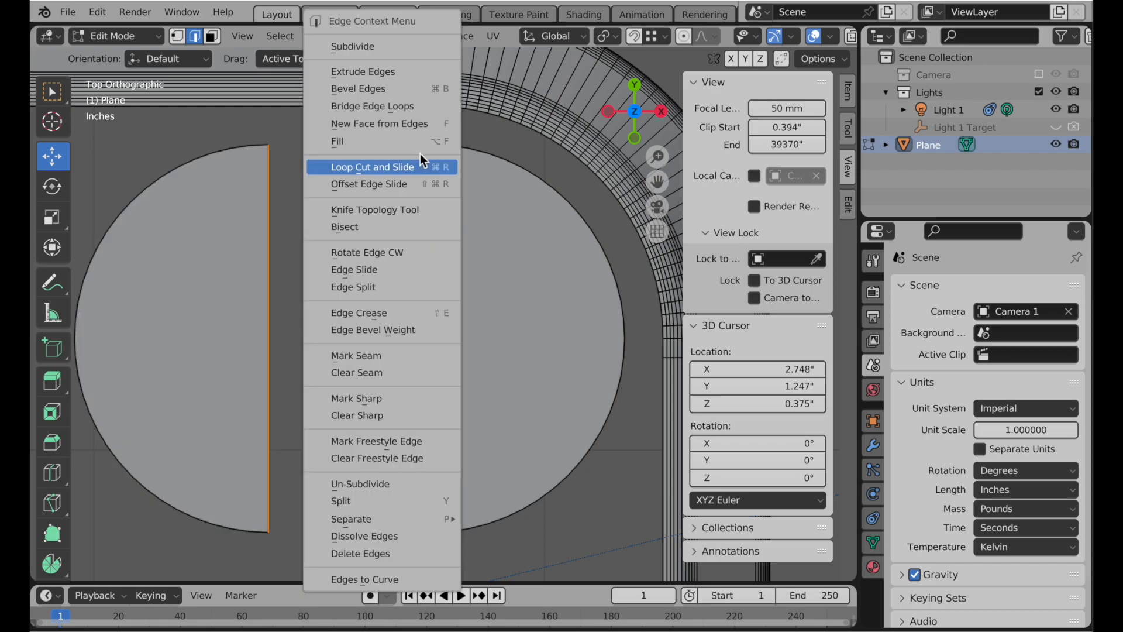
{"action": "left_click", "coordinate": [409, 105]}
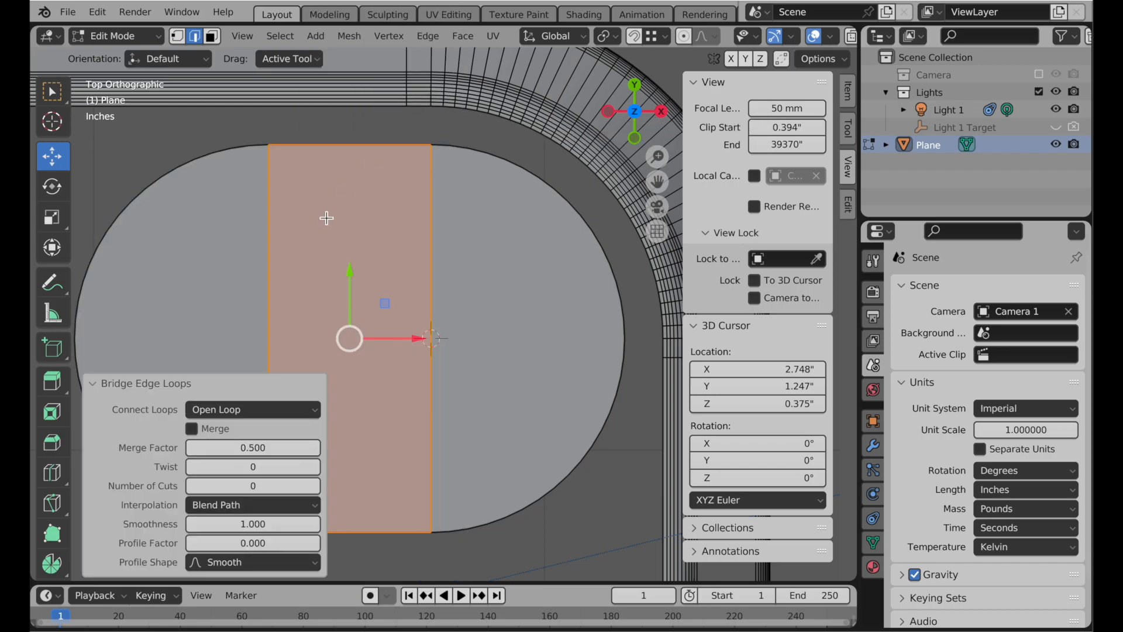
{"action": "left_click", "coordinate": [229, 485]}
{"action": "type", "text": "2"}
{"action": "key", "text": "Return"}
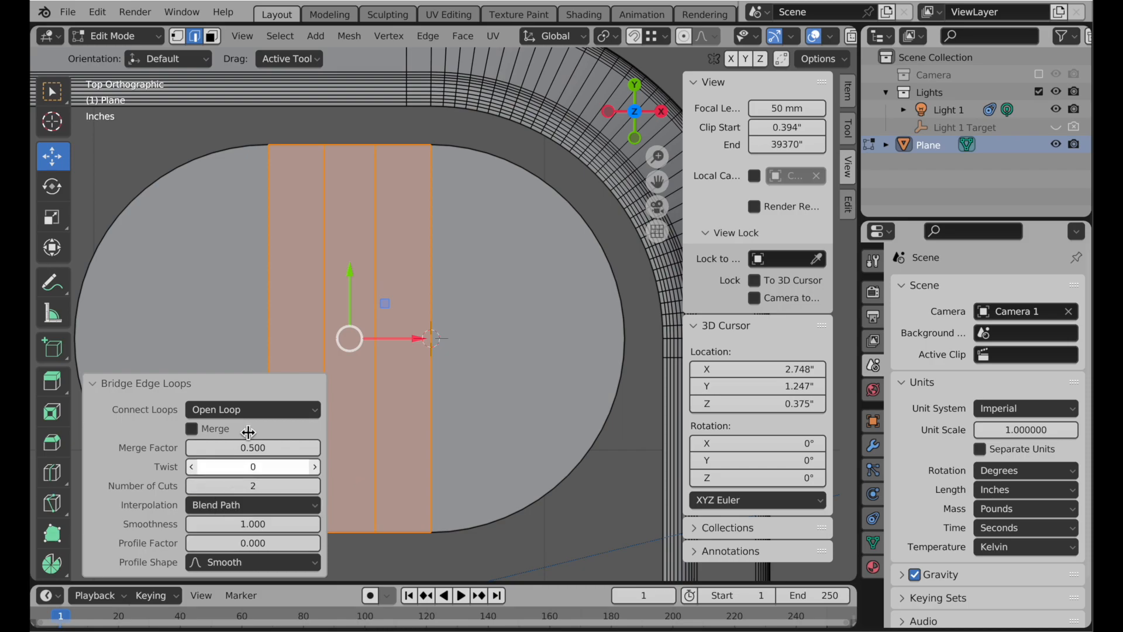
Step: Scale the two cut edges apart along X by about 2.6 so their outer gaps roughly match the curve's segment length
{"action": "left_click", "coordinate": [326, 182]}
{"action": "left_click", "coordinate": [376, 196], "text": "shift"}
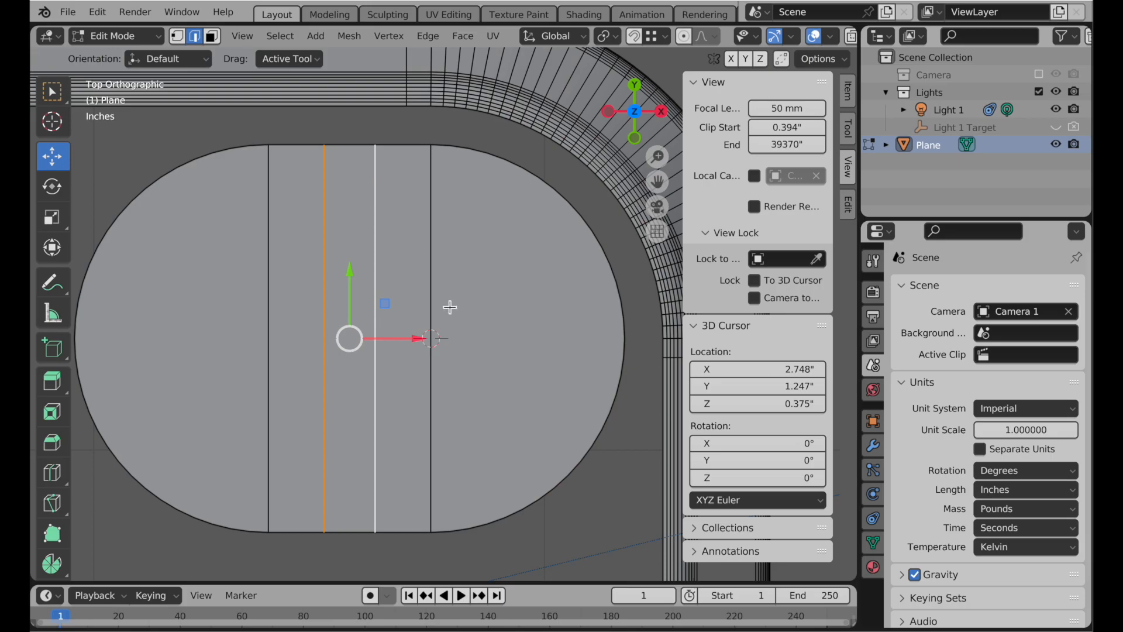
{"action": "scroll", "coordinate": [431, 175], "scroll_direction": "up", "scroll_amount": 4}
{"action": "scroll", "coordinate": [427, 186], "scroll_direction": "up", "scroll_amount": 1}
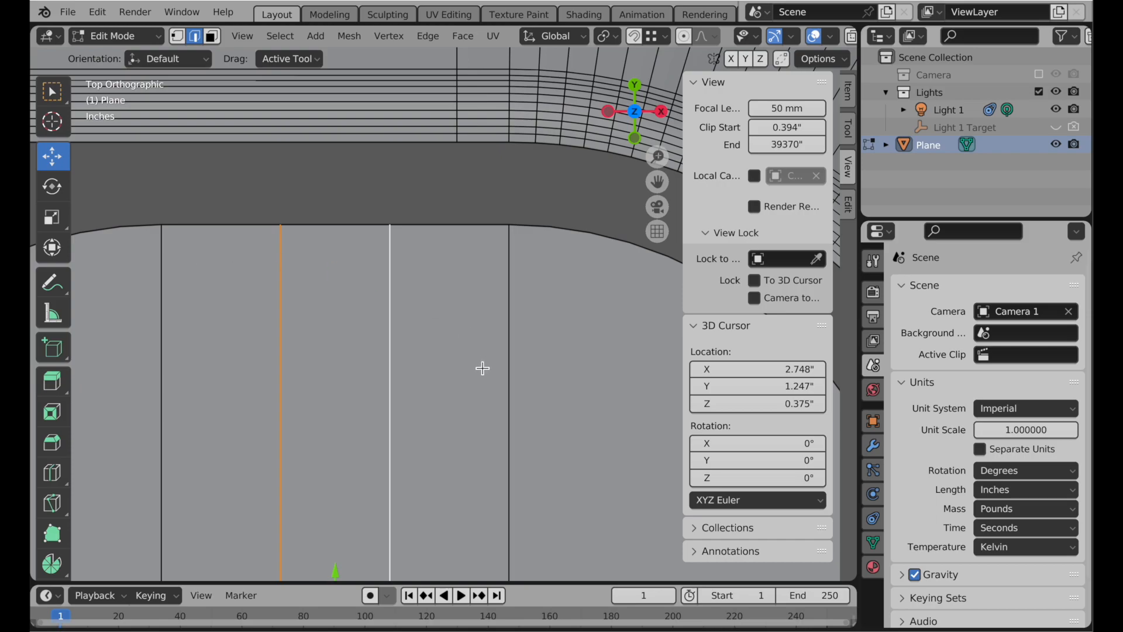
{"action": "key", "text": "s"}
{"action": "key", "text": "x"}
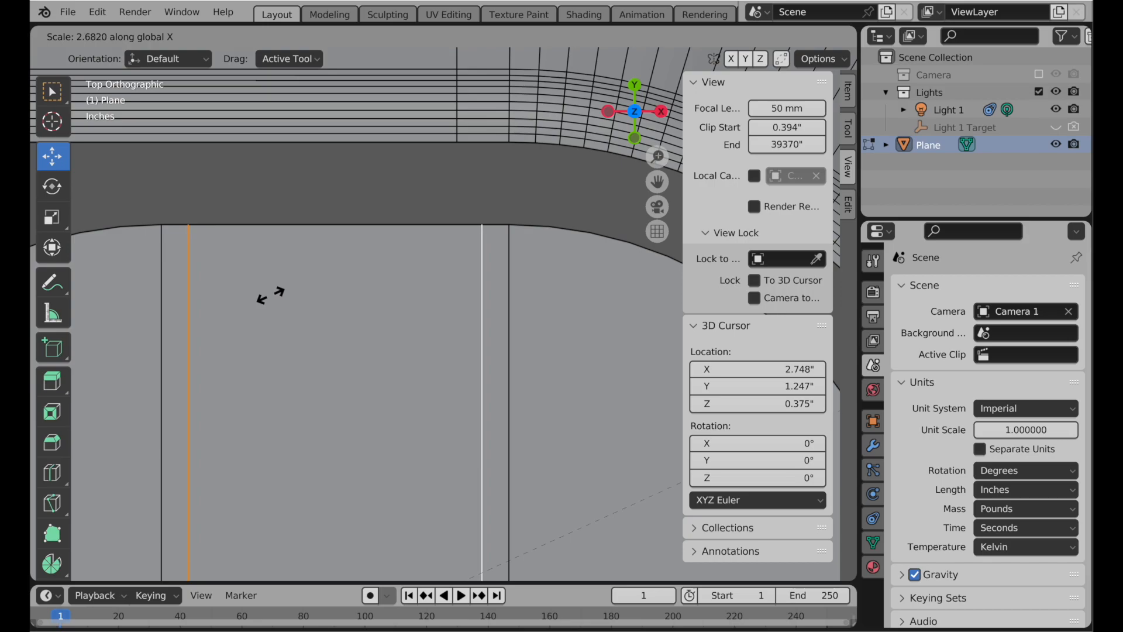
{"action": "left_click", "coordinate": [245, 298]}
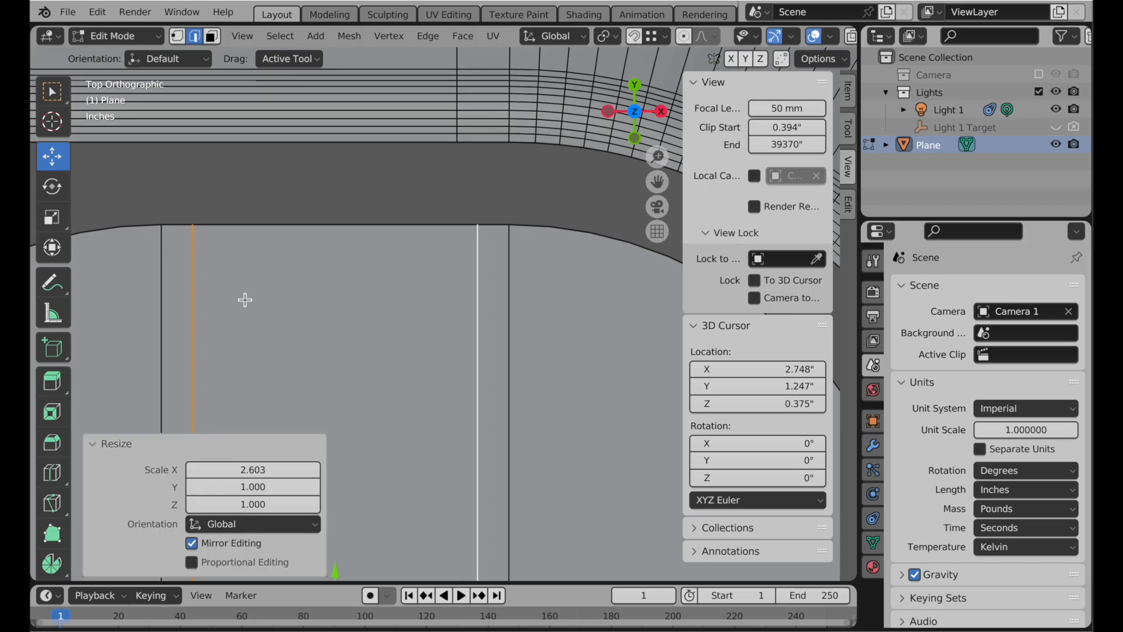
{"action": "left_click", "coordinate": [530, 227]}
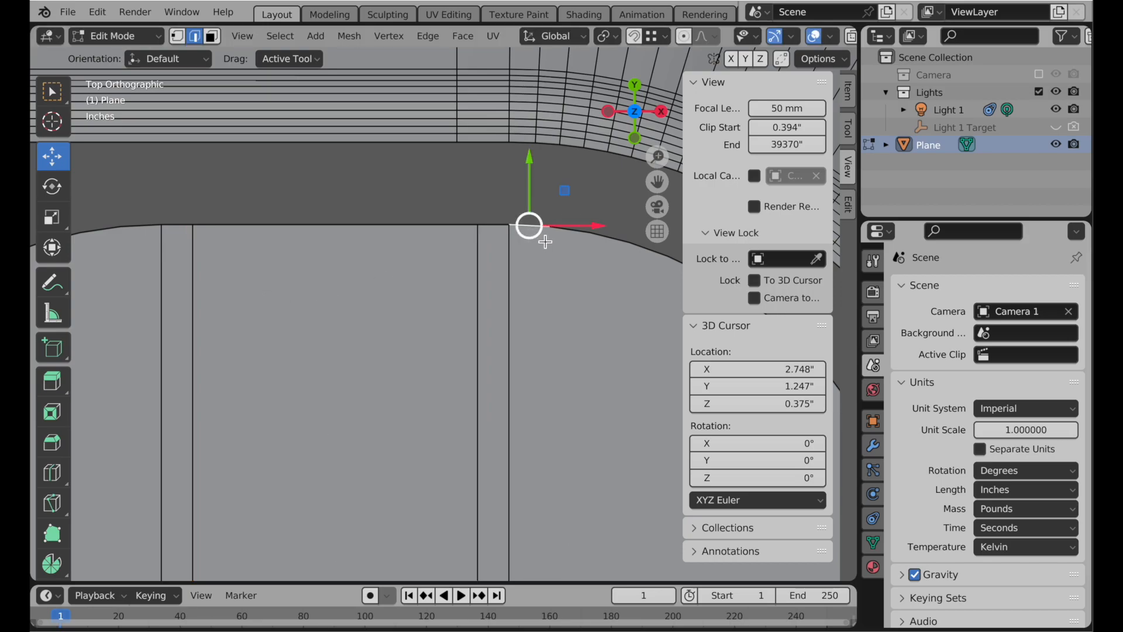
{"action": "left_click", "coordinate": [493, 224]}
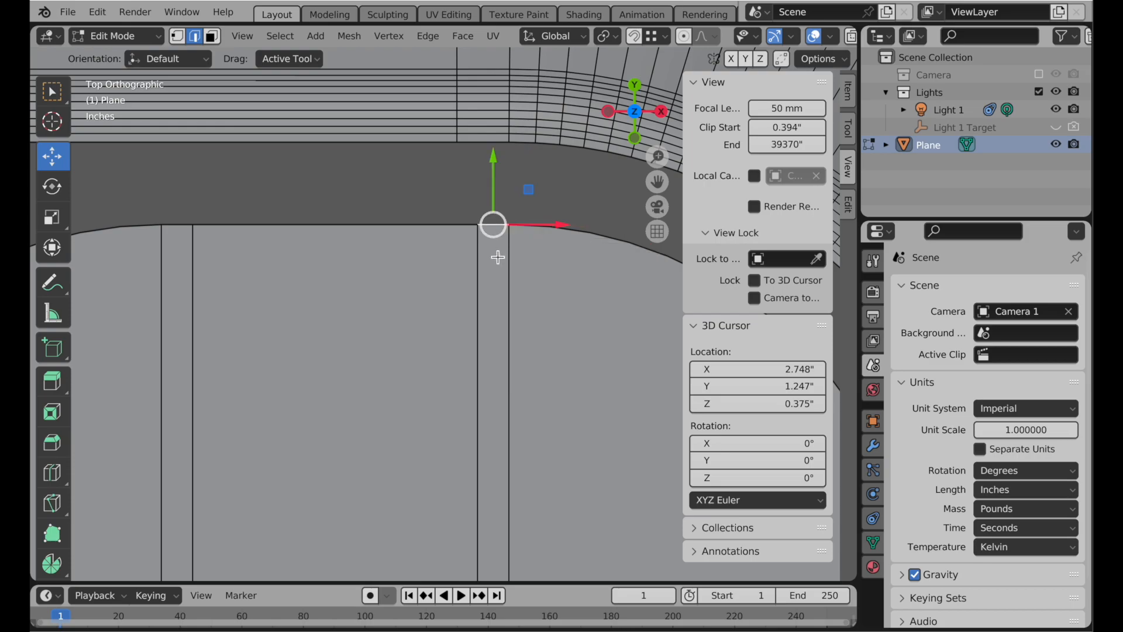
Step: Select all of the slot's faces and inset them twice, by about 0.044 inches and then about 0.10 inches
{"action": "scroll", "coordinate": [498, 257], "scroll_direction": "down", "scroll_amount": 5}
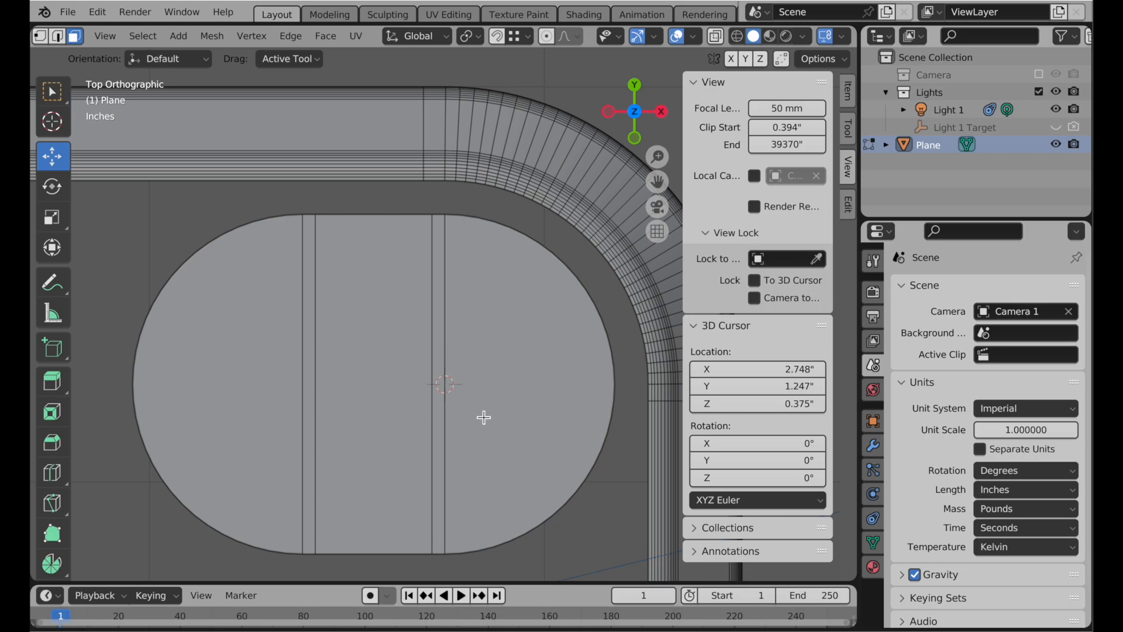
{"action": "key", "text": "a"}
{"action": "key", "text": "i"}
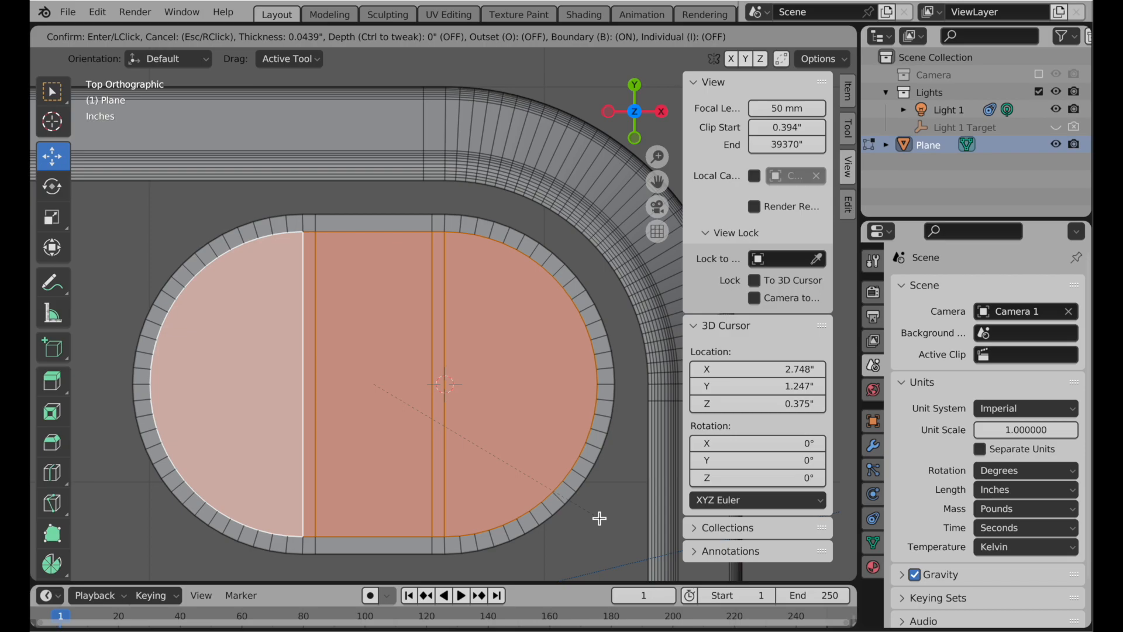
{"action": "left_click", "coordinate": [599, 519]}
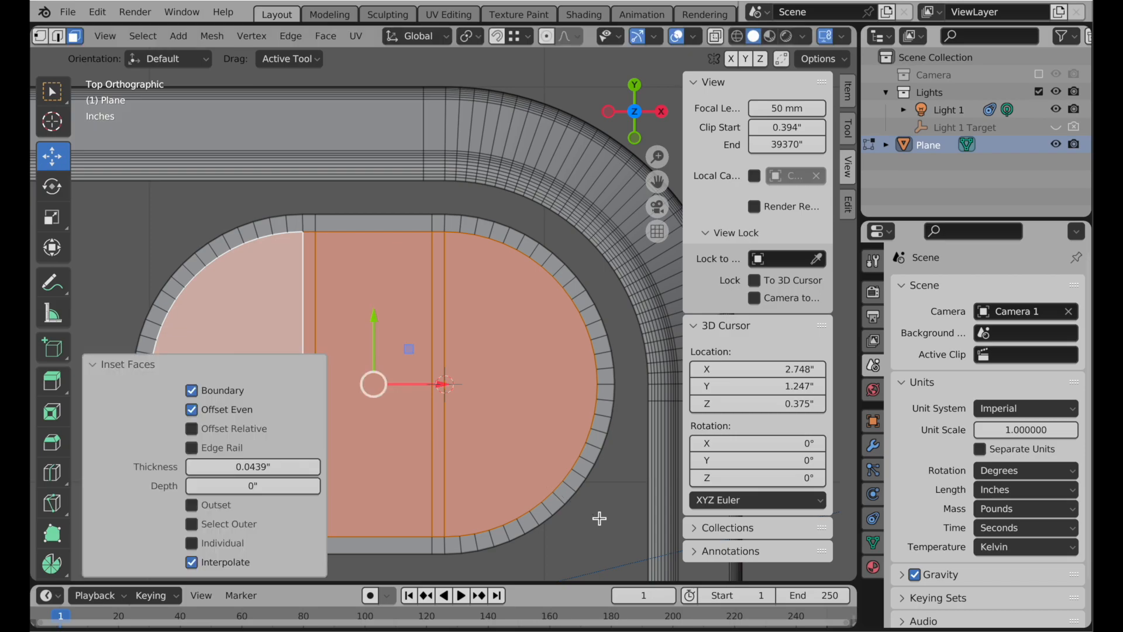
{"action": "key", "text": "i"}
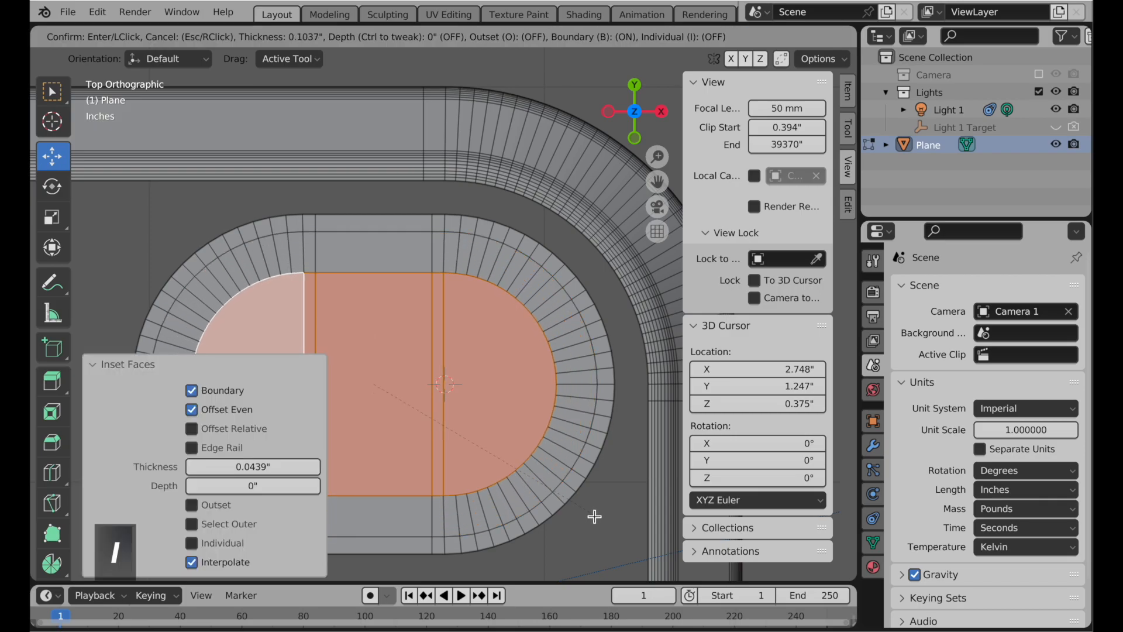
{"action": "left_click", "coordinate": [589, 513]}
Step: Lower the slot's inner faces about 0.088 inches along Z and extrude them down about 0.15 inches
{"action": "middle_click_drag", "start_coordinate": [439, 484], "coordinate": [424, 275]}
{"action": "left_click_drag", "start_coordinate": [424, 275], "coordinate": [424, 312]}
{"action": "middle_click_drag", "start_coordinate": [460, 331], "coordinate": [431, 205], "text": "shift"}
{"action": "key", "text": "e"}
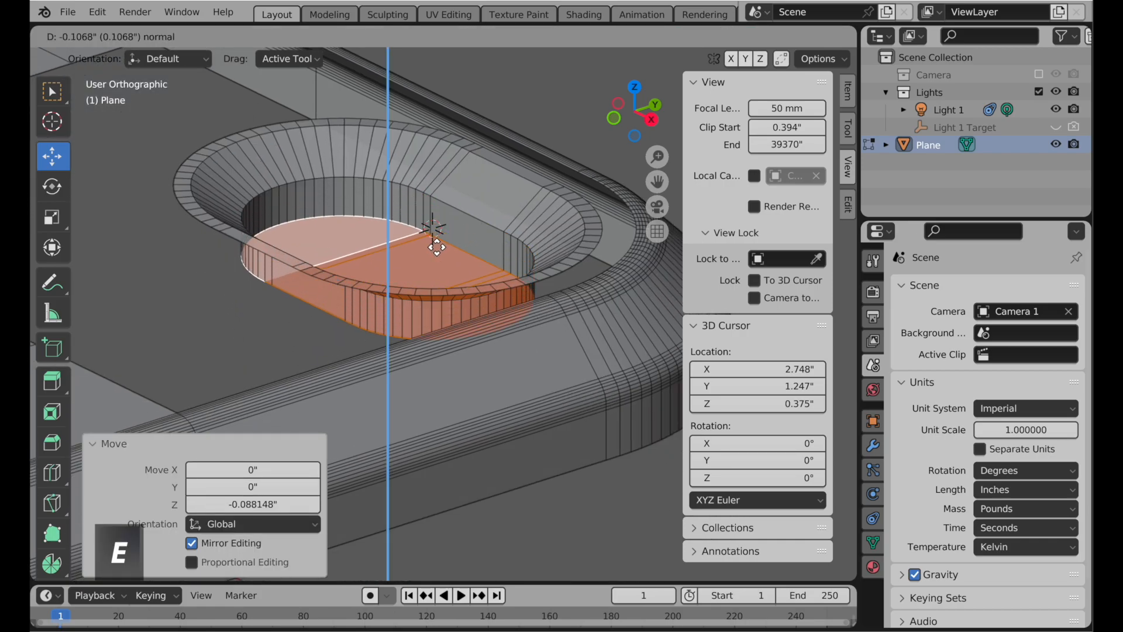
{"action": "left_click", "coordinate": [432, 252]}
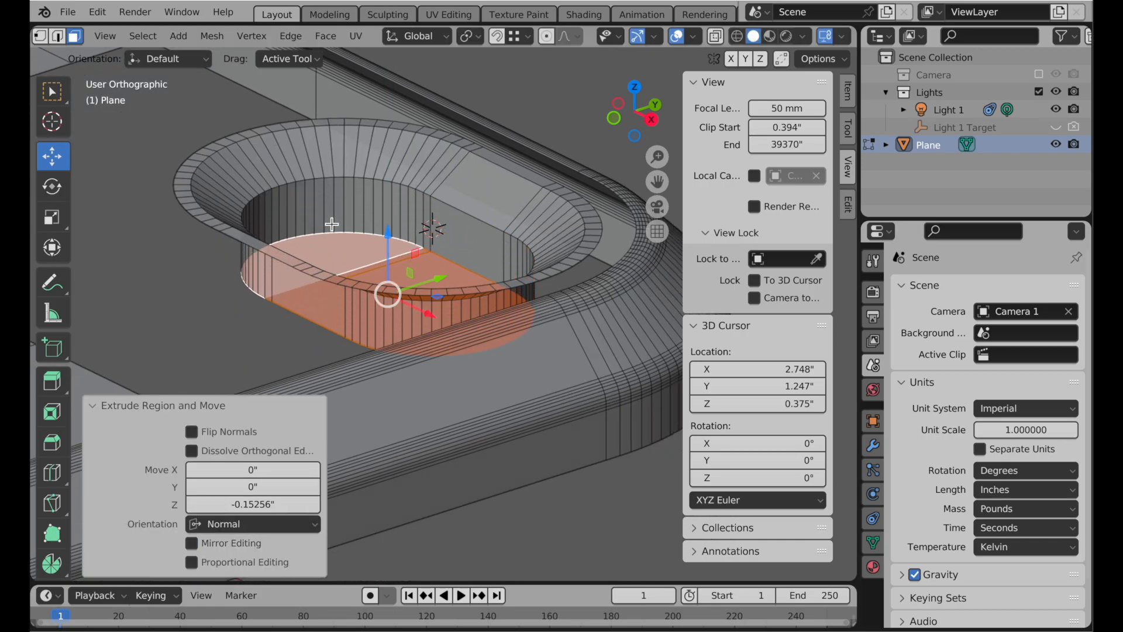
Step: Set the slot floor's median Z to 0 and delete its faces to open the hole
{"action": "left_click", "coordinate": [849, 93]}
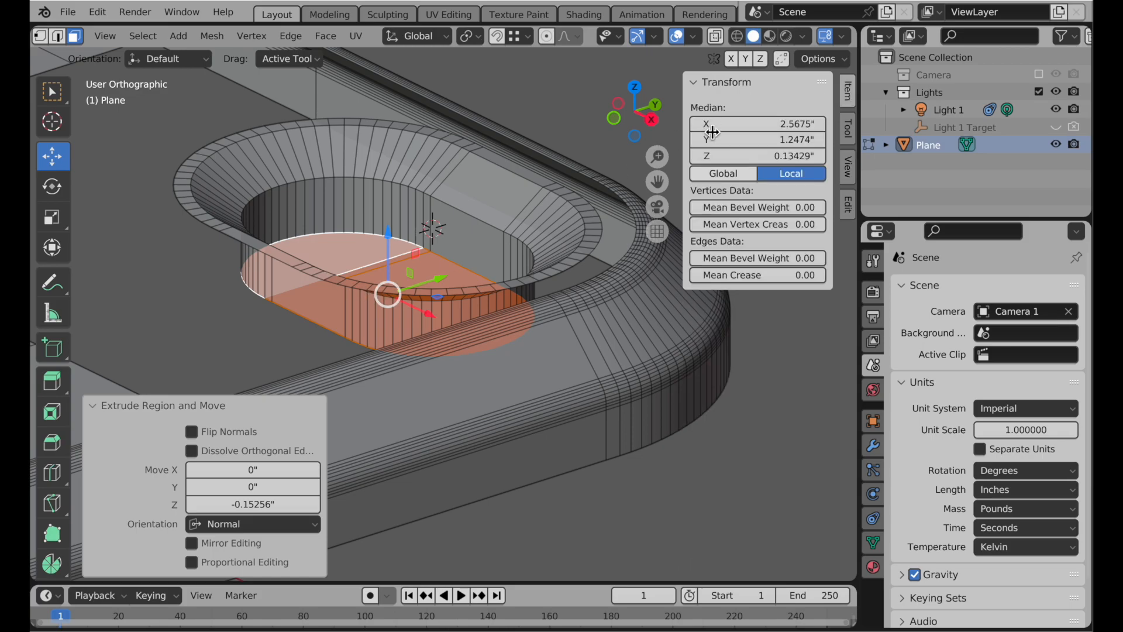
{"action": "left_click", "coordinate": [790, 158]}
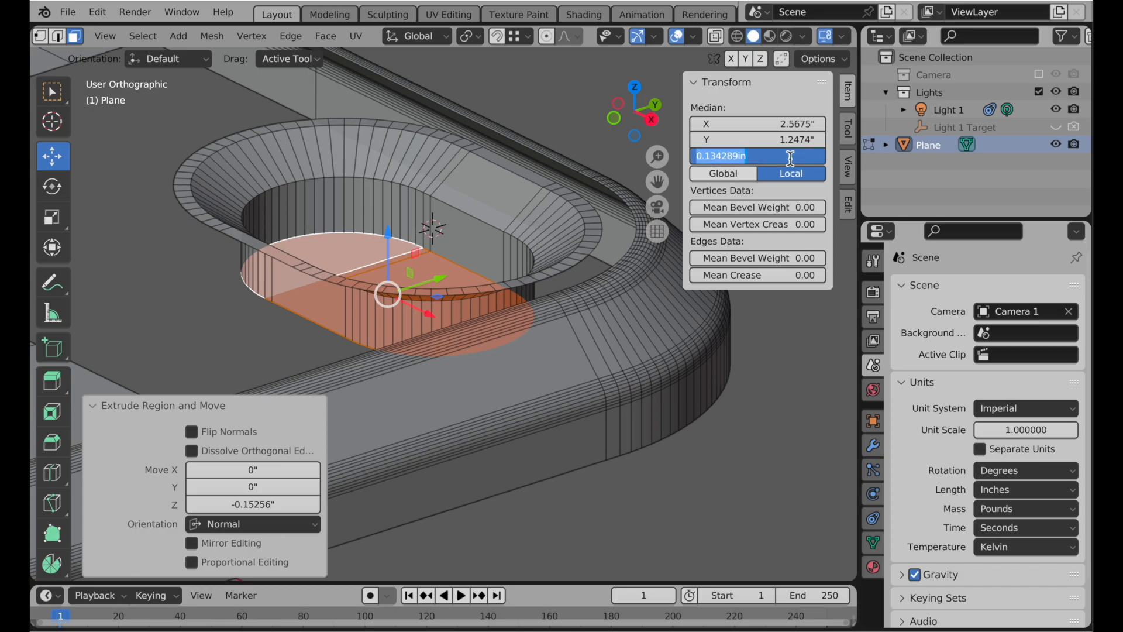
{"action": "type", "text": "0"}
{"action": "key", "text": "Return"}
{"action": "key", "text": "x"}
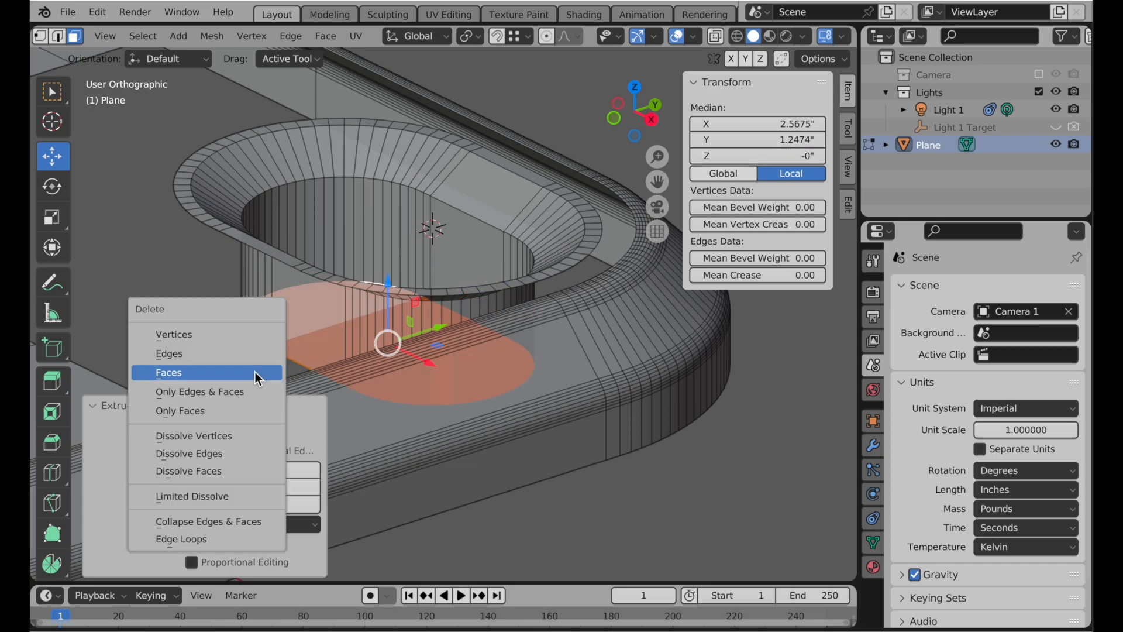
{"action": "left_click", "coordinate": [256, 373]}
Step: Bevel the upper and lower edge loops of the slot's sloped rim about 0.03 inches with 2 segments and shape 1
{"action": "middle_click_drag", "start_coordinate": [421, 240], "coordinate": [495, 414]}
{"action": "scroll", "coordinate": [396, 293], "scroll_direction": "up", "scroll_amount": 4}
{"action": "middle_click_drag", "start_coordinate": [472, 231], "coordinate": [444, 271], "text": "shift"}
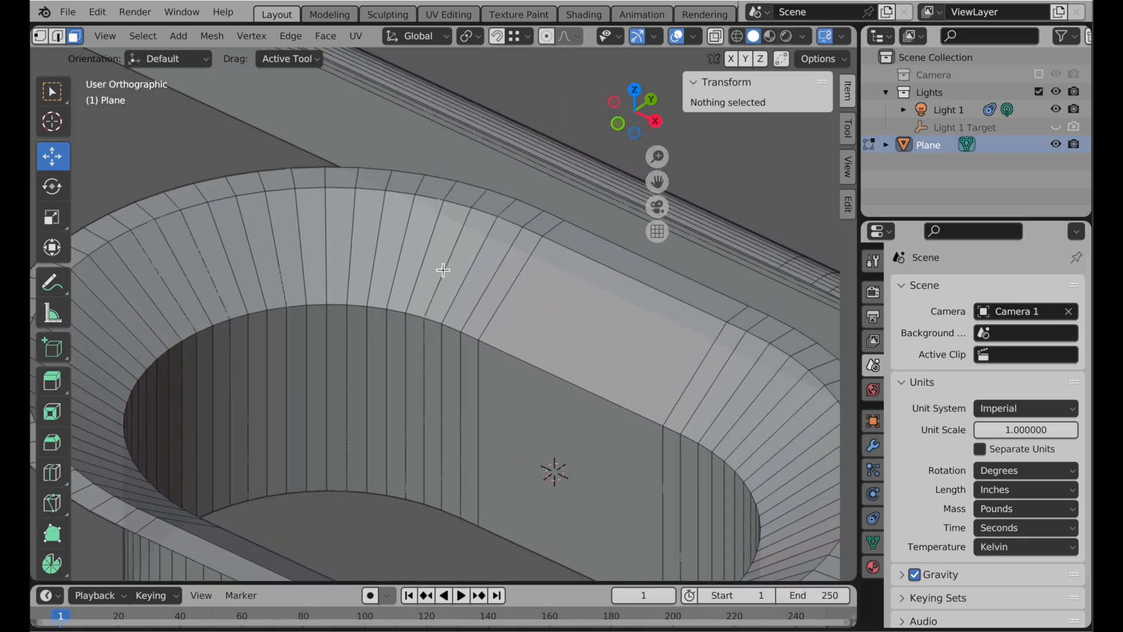
{"action": "left_click", "coordinate": [57, 35]}
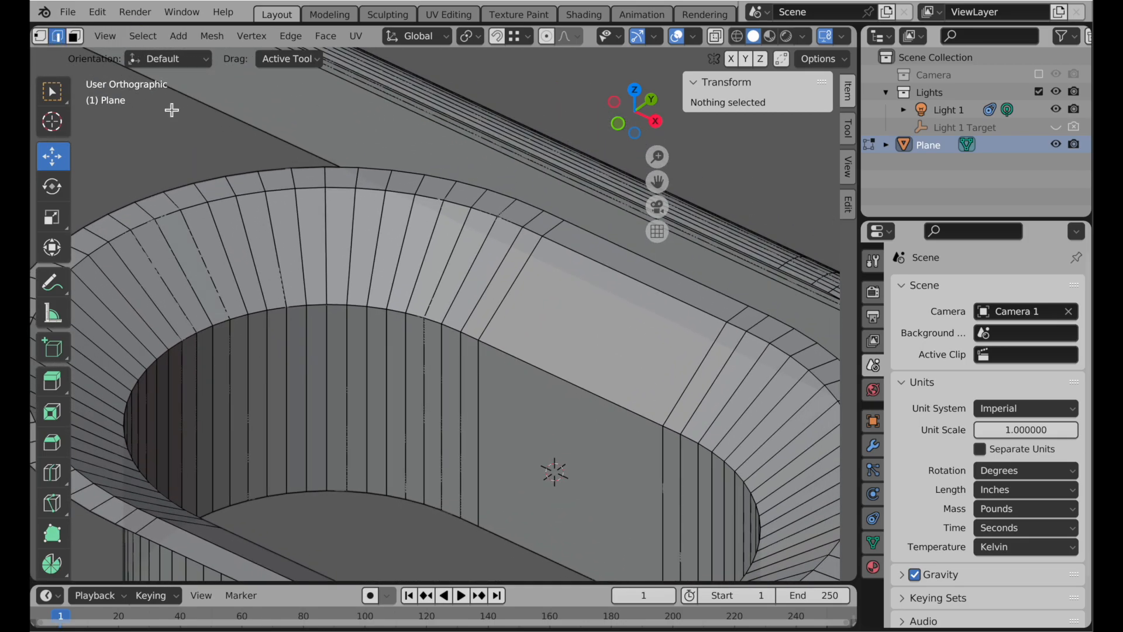
{"action": "left_click", "coordinate": [248, 197], "text": "alt"}
{"action": "left_click", "coordinate": [285, 308], "text": "alt+shift"}
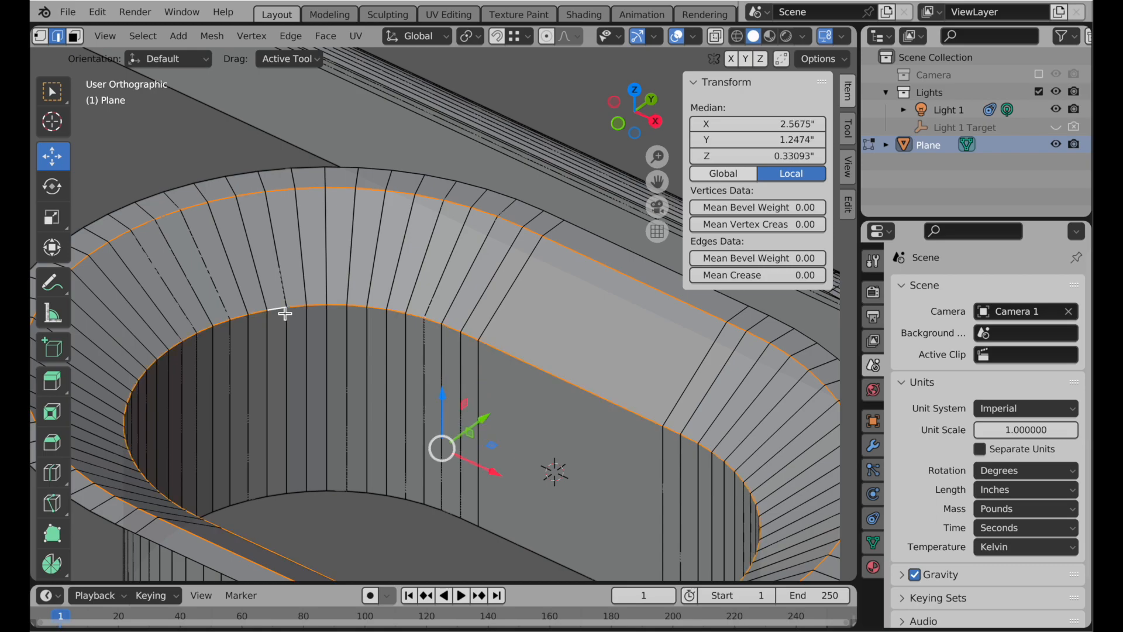
{"action": "scroll", "coordinate": [435, 305], "scroll_direction": "up", "scroll_amount": 1}
{"action": "middle_click_drag", "start_coordinate": [436, 304], "coordinate": [359, 321]}
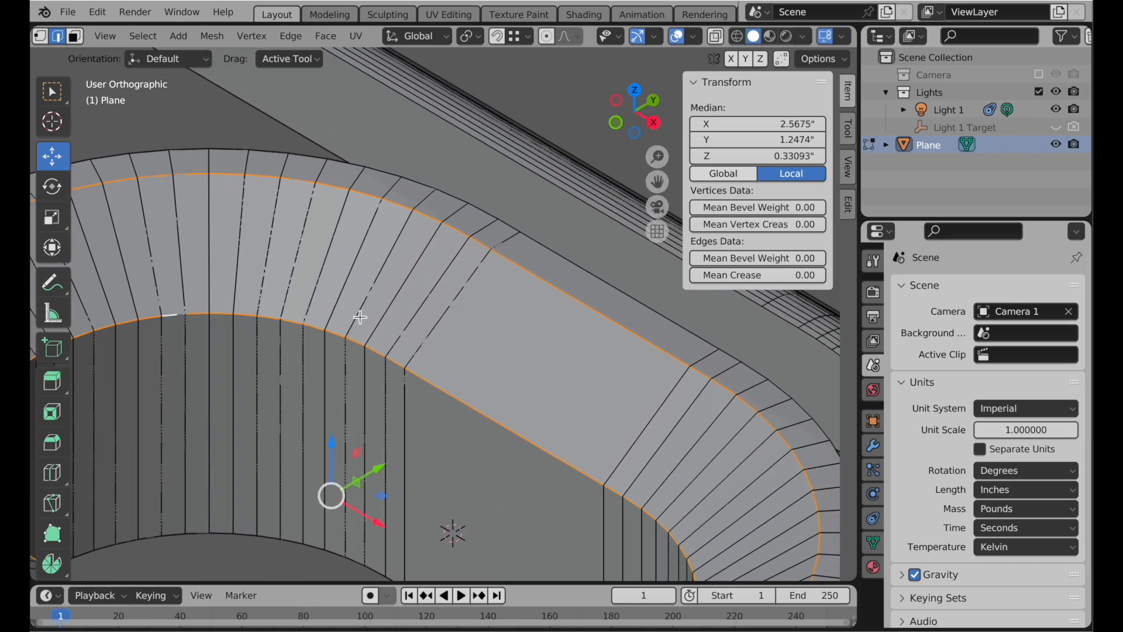
{"action": "scroll", "coordinate": [363, 316], "scroll_direction": "up", "scroll_amount": 1}
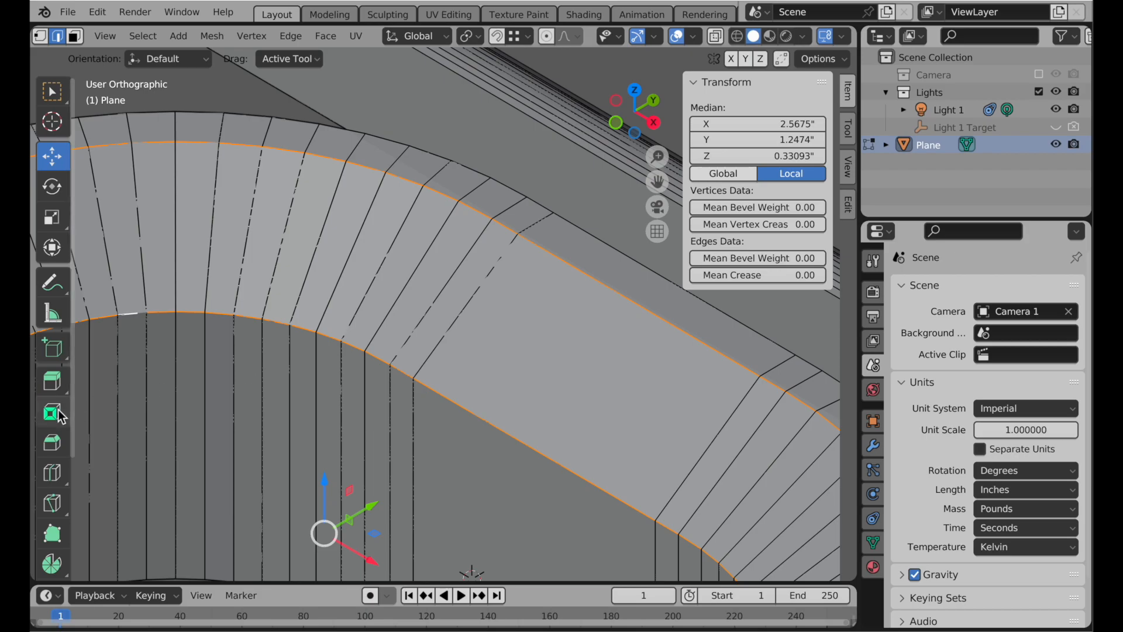
{"action": "left_click", "coordinate": [52, 443]}
{"action": "left_click", "coordinate": [203, 60]}
{"action": "type", "text": "2"}
{"action": "key", "text": "Tab"}
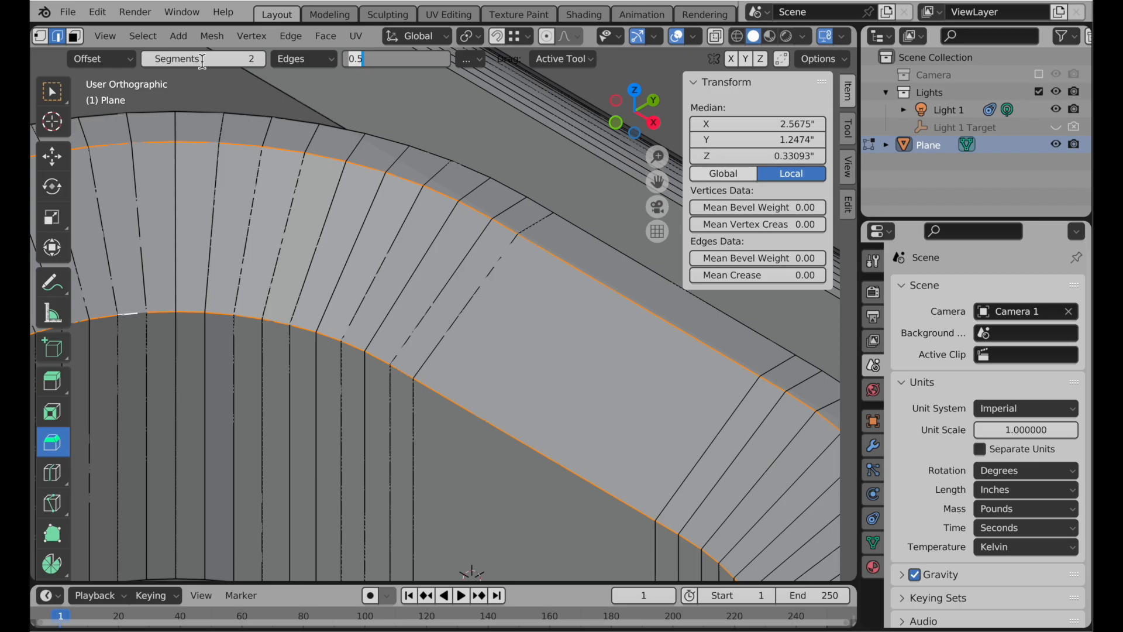
{"action": "type", "text": "1"}
{"action": "key", "text": "Return"}
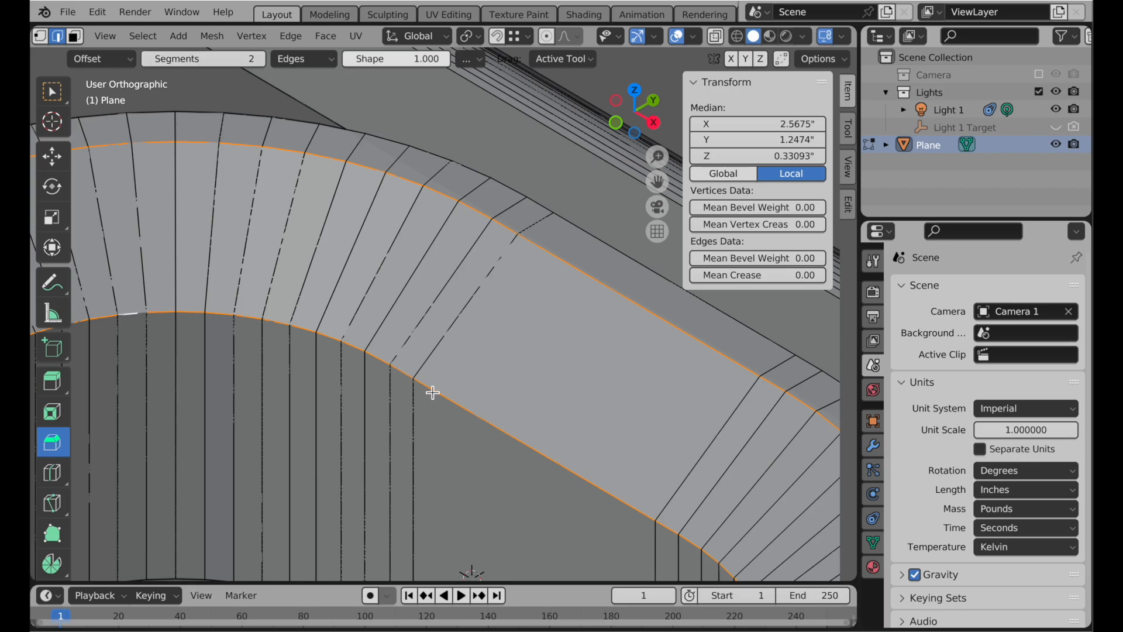
{"action": "left_click_drag", "start_coordinate": [426, 392], "coordinate": [446, 389]}
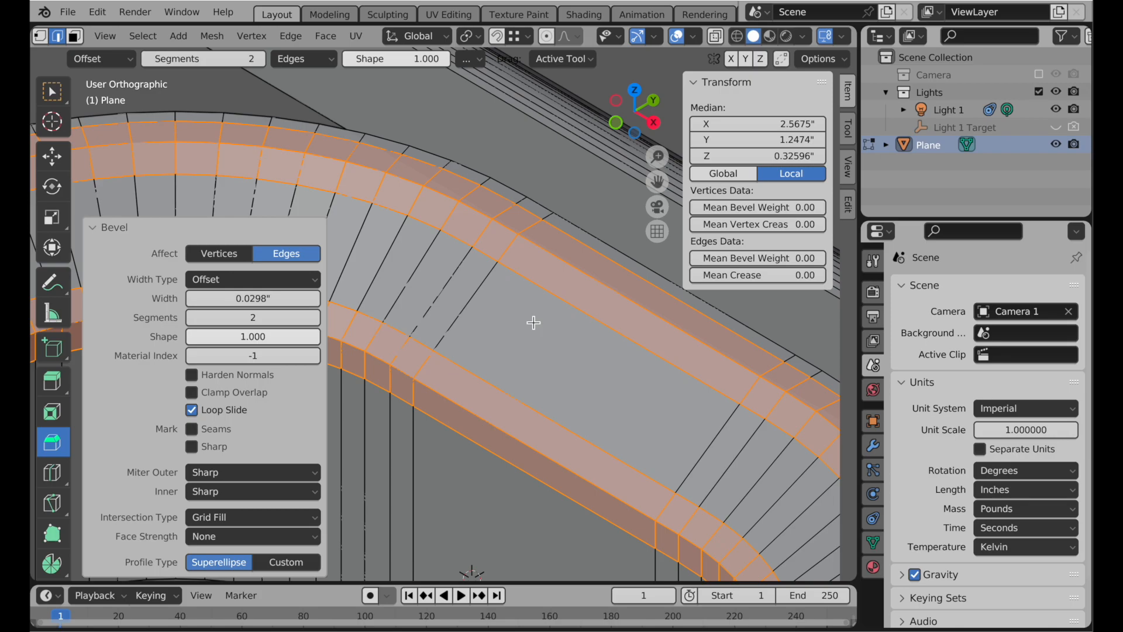
Step: Bevel the middle edge loops of the slot's upper and lower rim about 0.023 inches with 8 segments and shape 0.5
{"action": "left_click", "coordinate": [471, 412], "text": "alt"}
{"action": "left_click", "coordinate": [566, 261], "text": "alt+shift"}
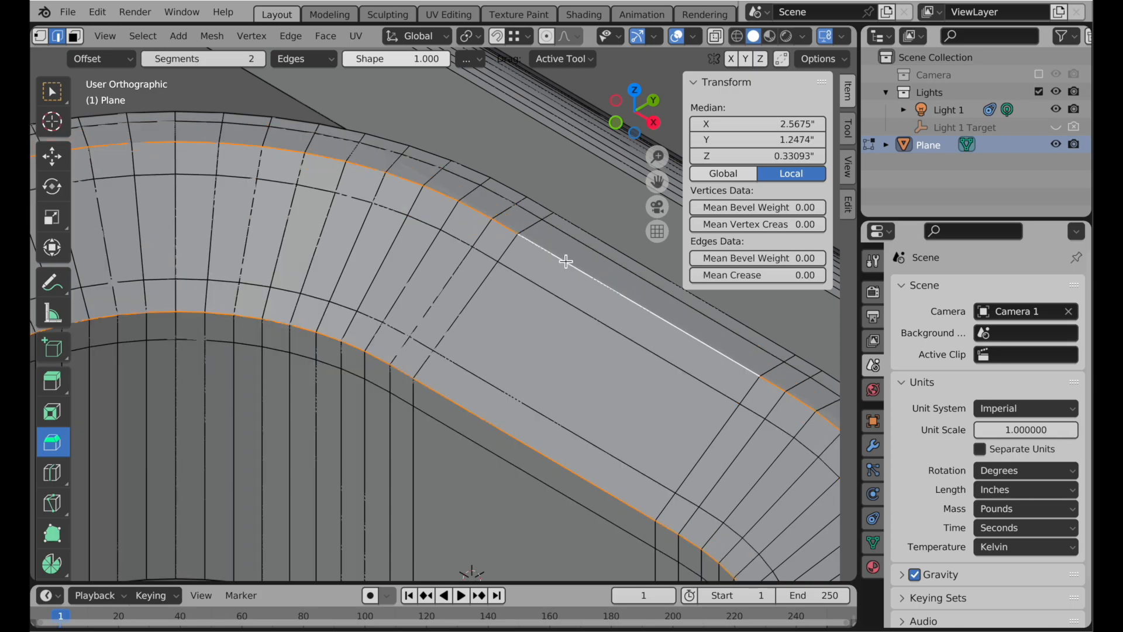
{"action": "left_click", "coordinate": [230, 61]}
{"action": "key", "text": "Tab"}
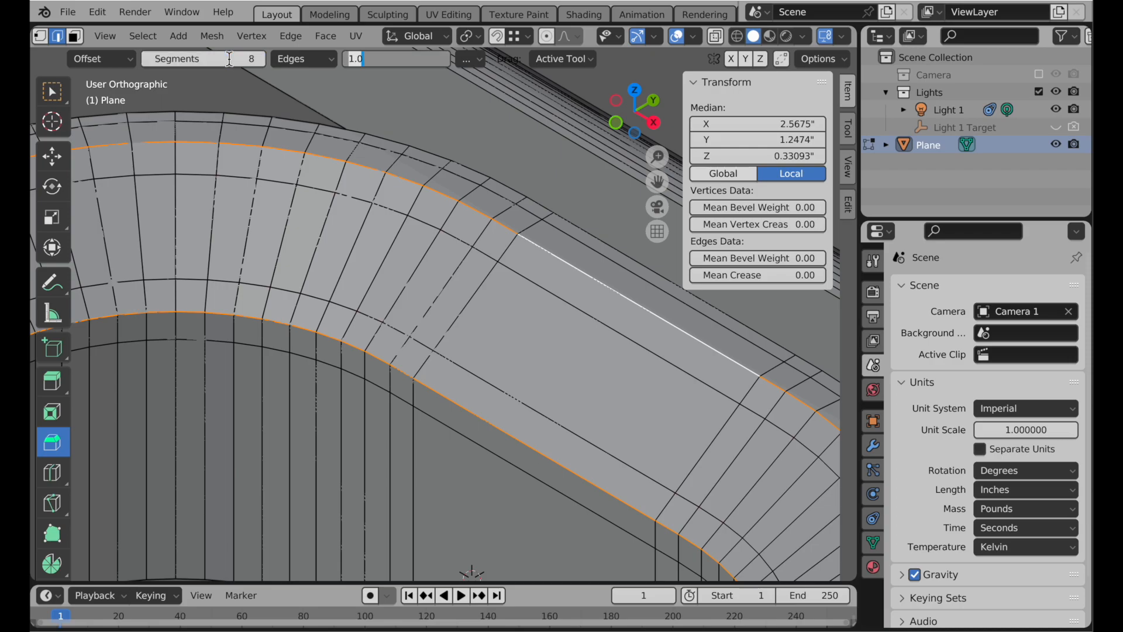
{"action": "key", "text": "Escape"}
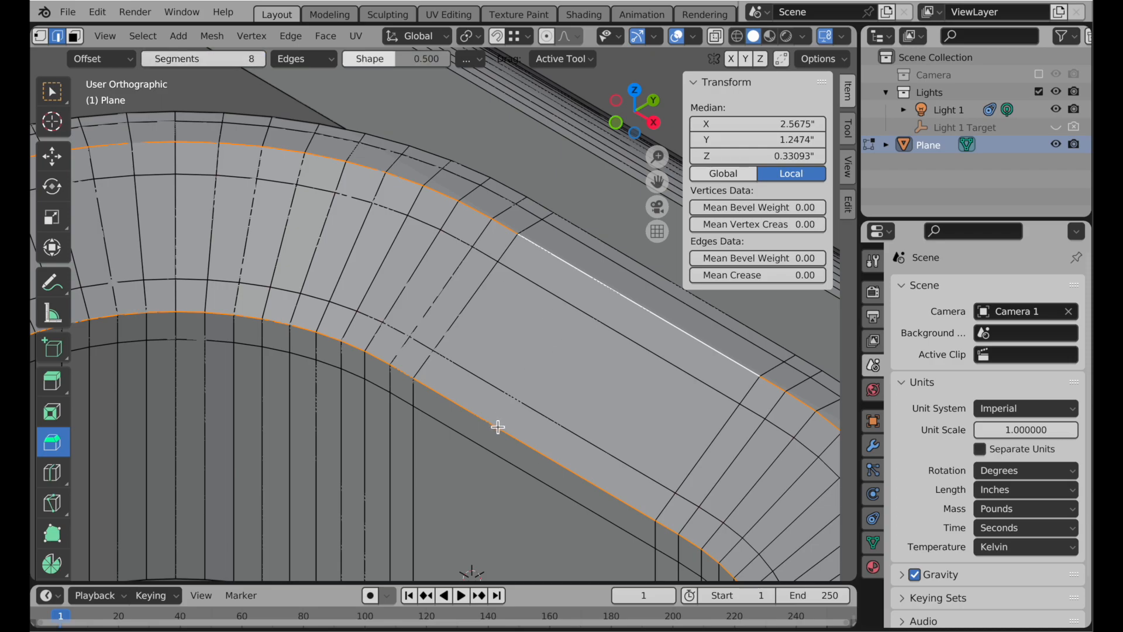
{"action": "left_click_drag", "start_coordinate": [487, 423], "coordinate": [501, 421]}
{"action": "middle_click_drag", "start_coordinate": [490, 314], "coordinate": [437, 170]}
{"action": "scroll", "coordinate": [522, 371], "scroll_direction": "up", "scroll_amount": 4}
{"action": "middle_click_drag", "start_coordinate": [573, 291], "coordinate": [554, 305]}
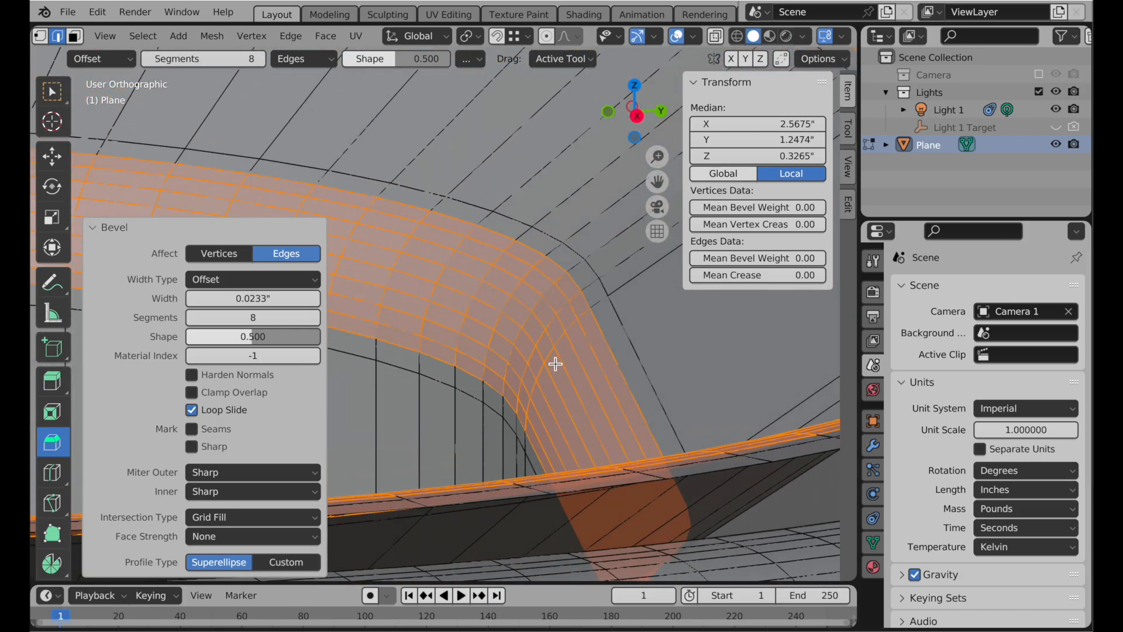
Step: Set the slot rim bevel's shape to 0.6
{"action": "left_click", "coordinate": [276, 337]}
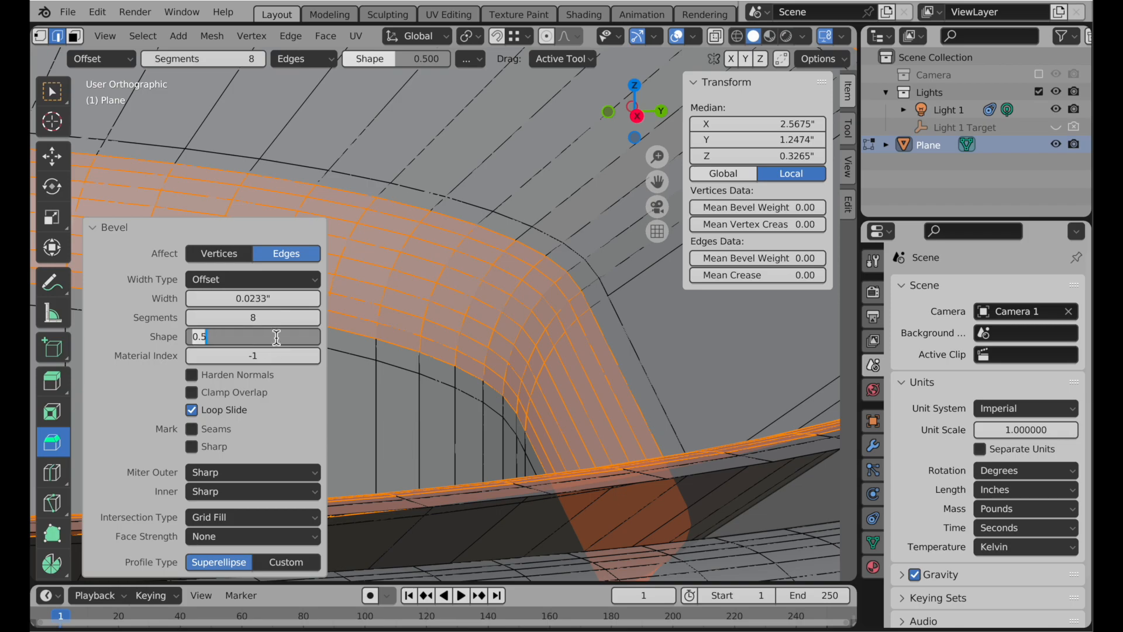
{"action": "key", "text": "BackSpace"}
{"action": "type", "text": "6"}
{"action": "key", "text": "Return"}
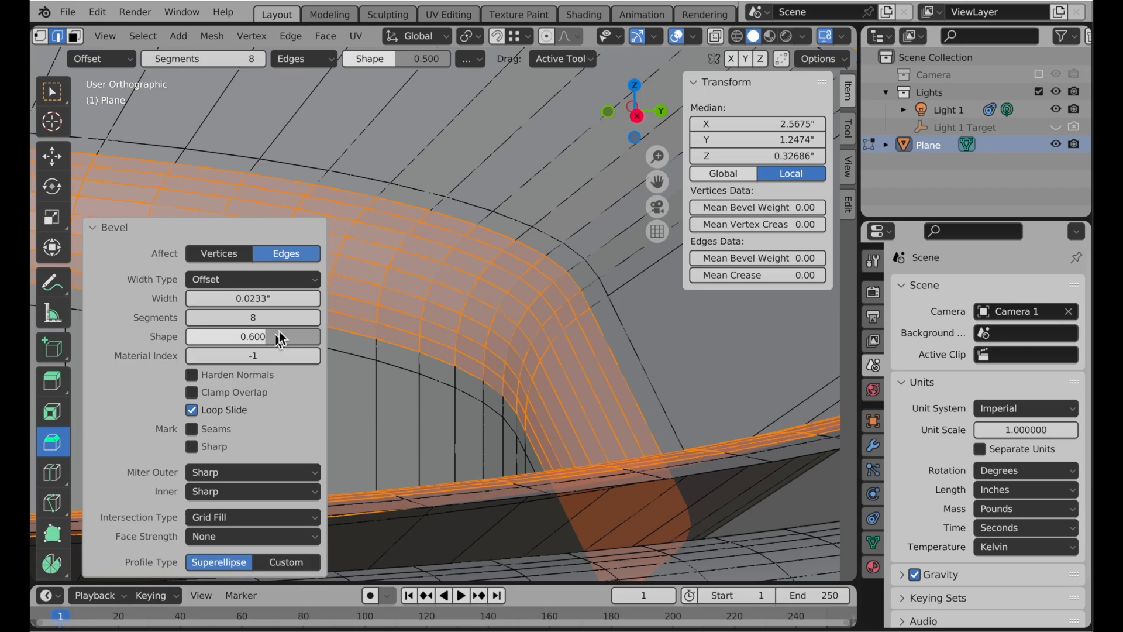
Step: Bridge the short edge on the slot's outer rim with the facing edge of the block's upper border
{"action": "scroll", "coordinate": [462, 205], "scroll_direction": "down", "scroll_amount": 5}
{"action": "middle_click_drag", "start_coordinate": [468, 237], "coordinate": [570, 329]}
{"action": "middle_click_drag", "start_coordinate": [545, 389], "coordinate": [539, 138]}
{"action": "left_click", "coordinate": [475, 342]}
{"action": "middle_click_drag", "start_coordinate": [475, 342], "coordinate": [478, 321]}
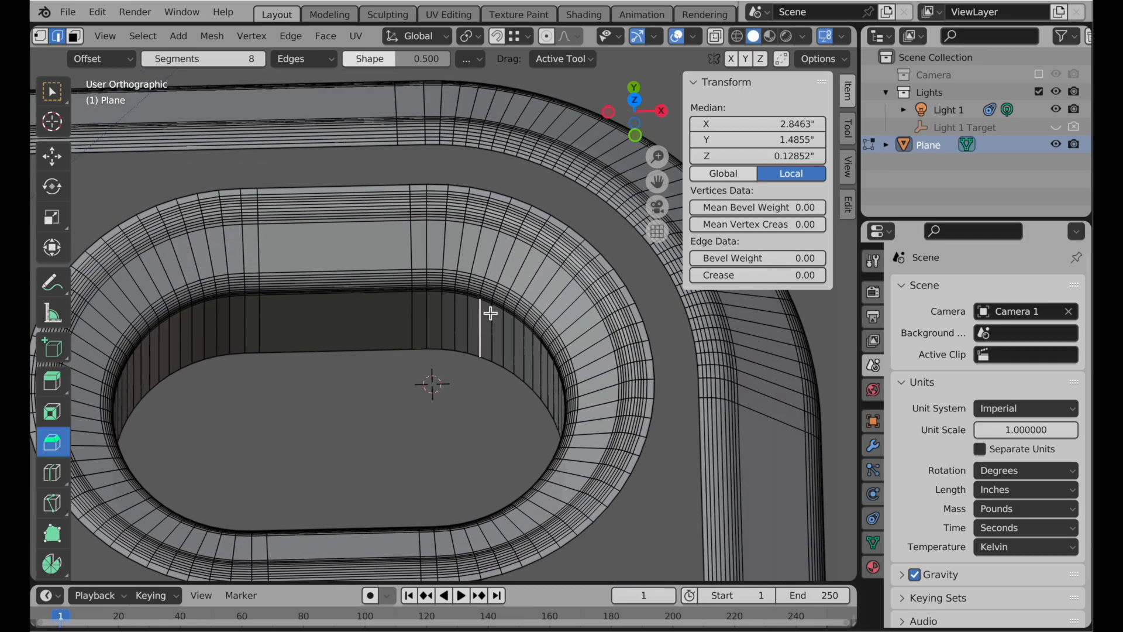
{"action": "left_click", "coordinate": [635, 97]}
{"action": "scroll", "coordinate": [490, 190], "scroll_direction": "up", "scroll_amount": 5}
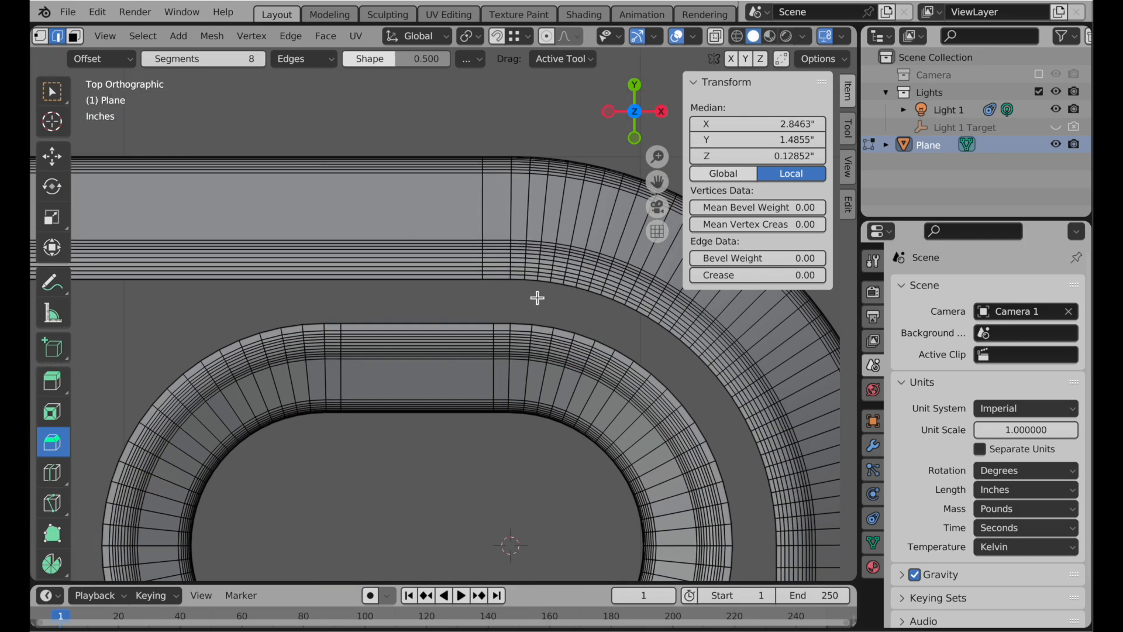
{"action": "scroll", "coordinate": [508, 304], "scroll_direction": "up", "scroll_amount": 1}
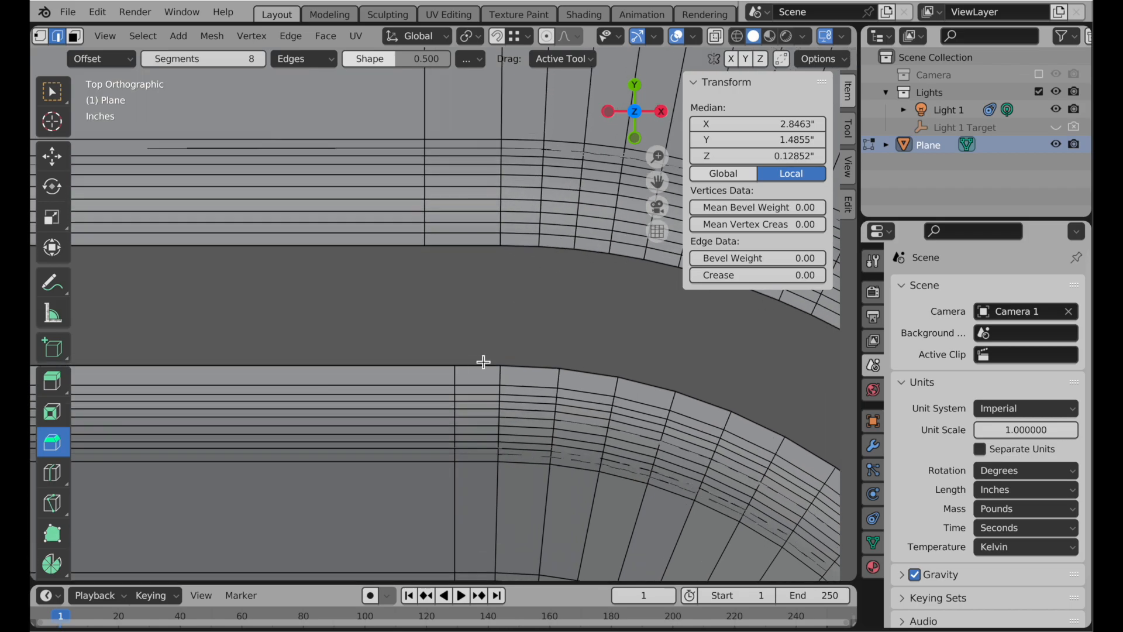
{"action": "left_click", "coordinate": [481, 369]}
{"action": "left_click", "coordinate": [464, 246], "text": "shift"}
{"action": "right_click", "coordinate": [625, 300]}
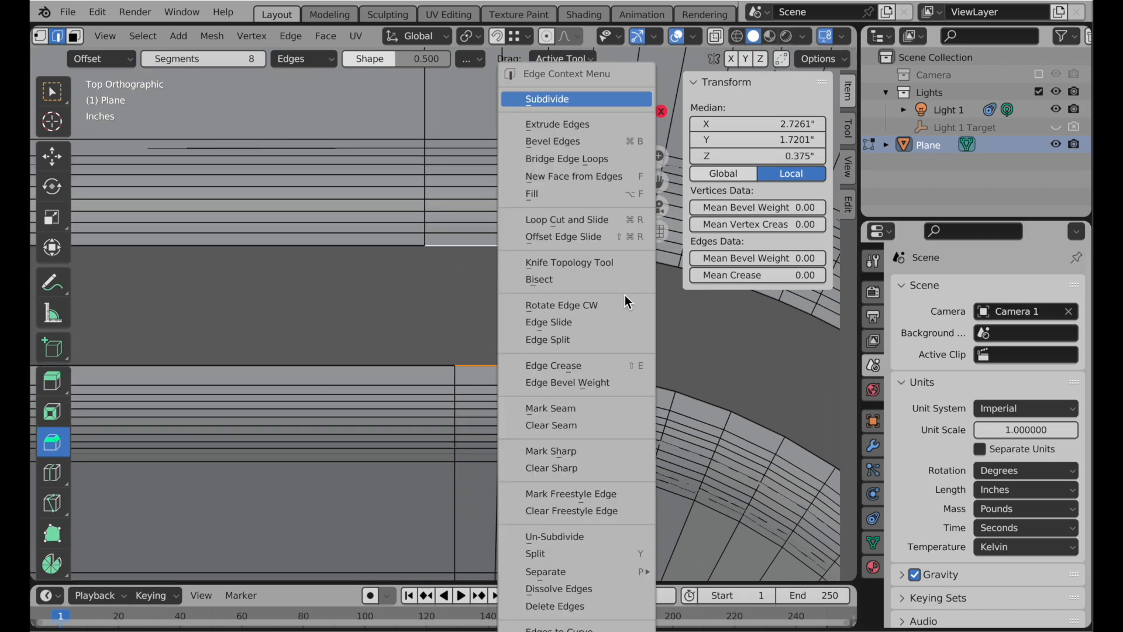
{"action": "left_click", "coordinate": [593, 159]}
{"action": "left_click", "coordinate": [569, 303]}
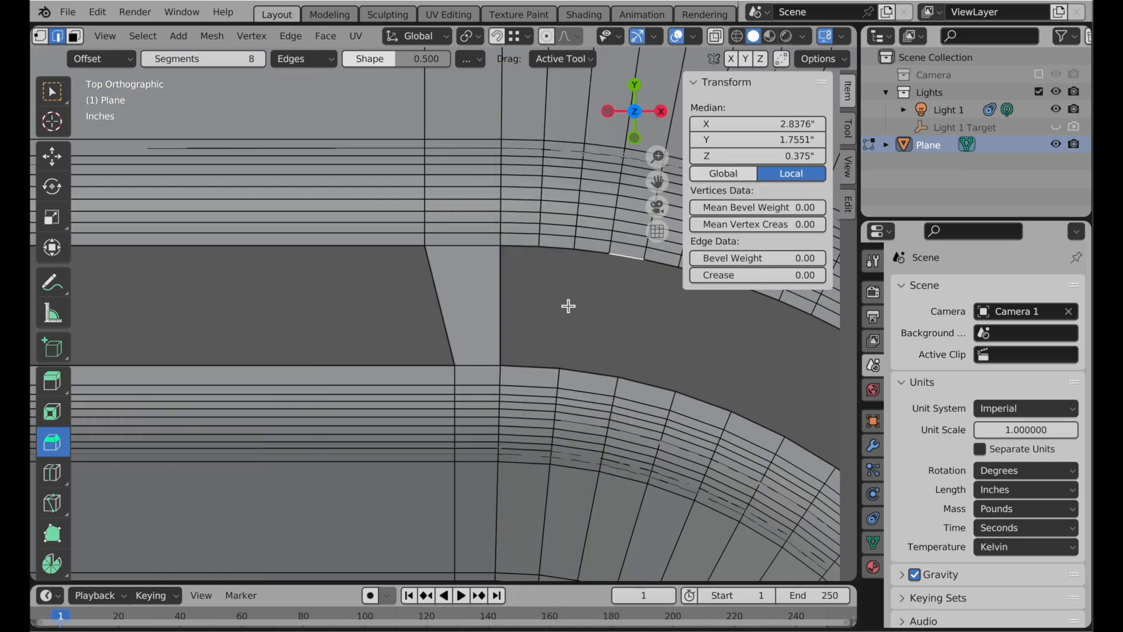
Step: Fill the open top area around the slot with a single face from its boundary edge loop
{"action": "scroll", "coordinate": [565, 302], "scroll_direction": "down", "scroll_amount": 3}
{"action": "scroll", "coordinate": [526, 340], "scroll_direction": "down", "scroll_amount": 3}
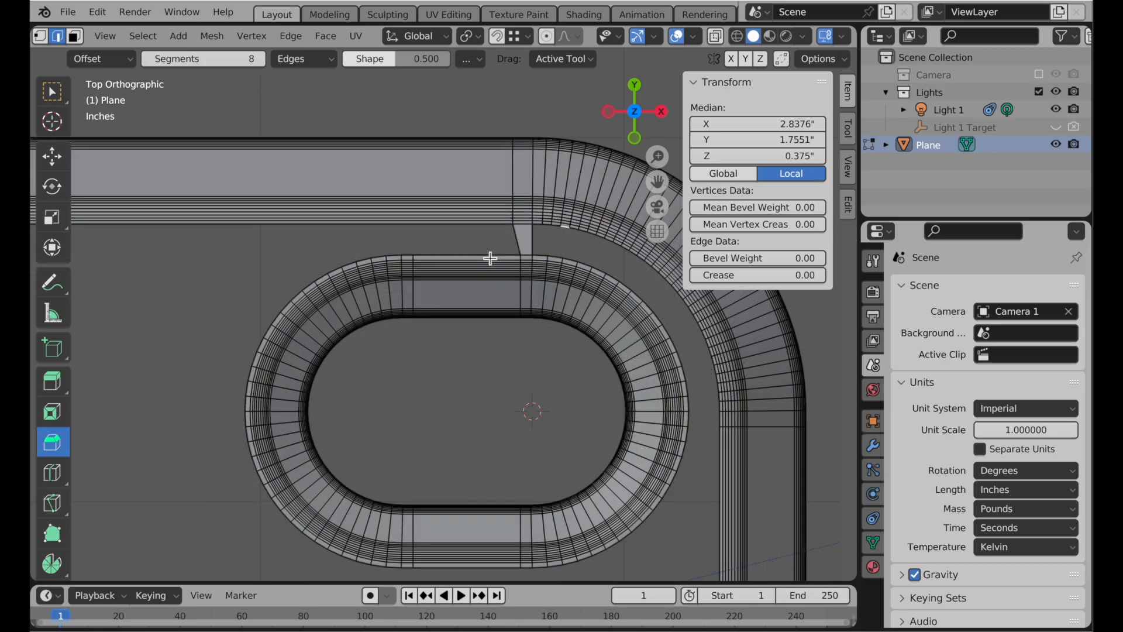
{"action": "left_click", "coordinate": [486, 254], "text": "alt"}
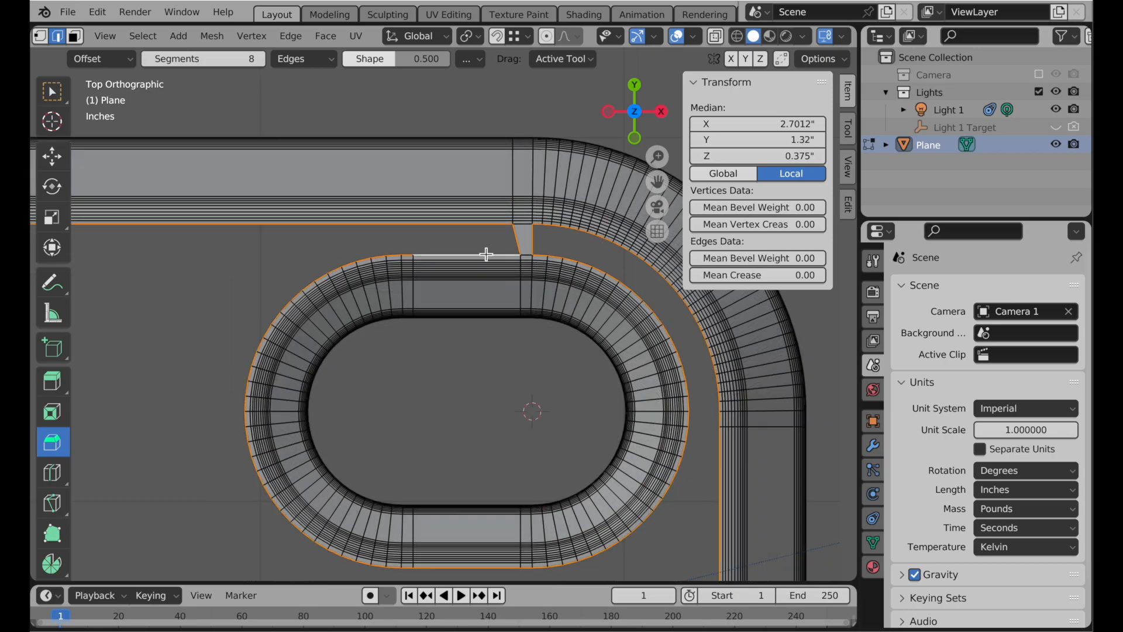
{"action": "scroll", "coordinate": [486, 254], "scroll_direction": "down", "scroll_amount": 3}
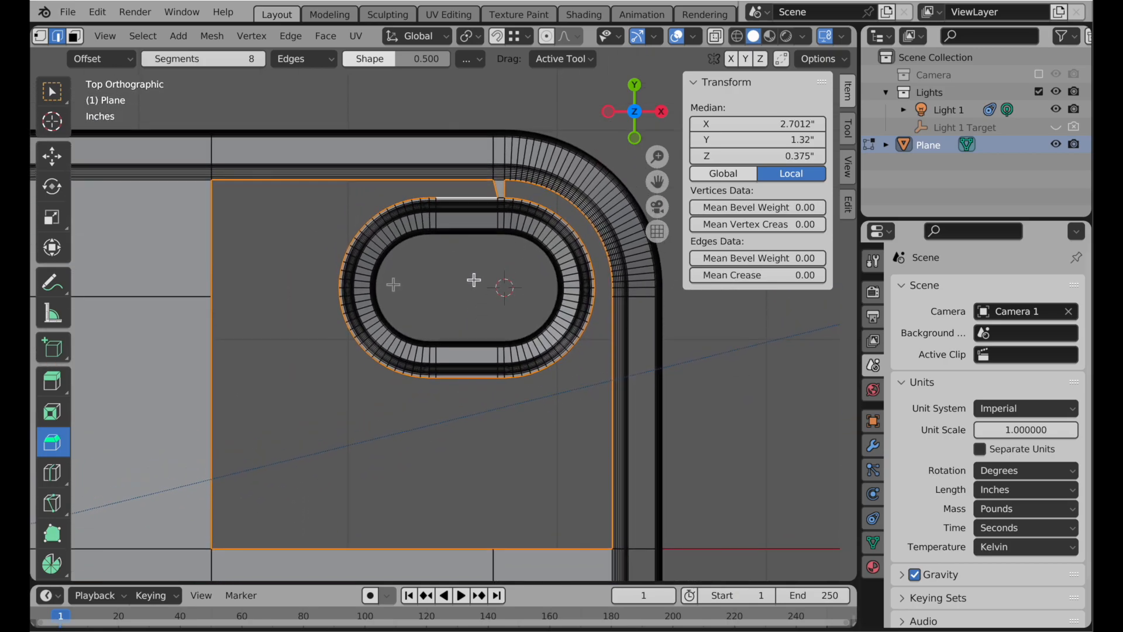
{"action": "key", "text": "f"}
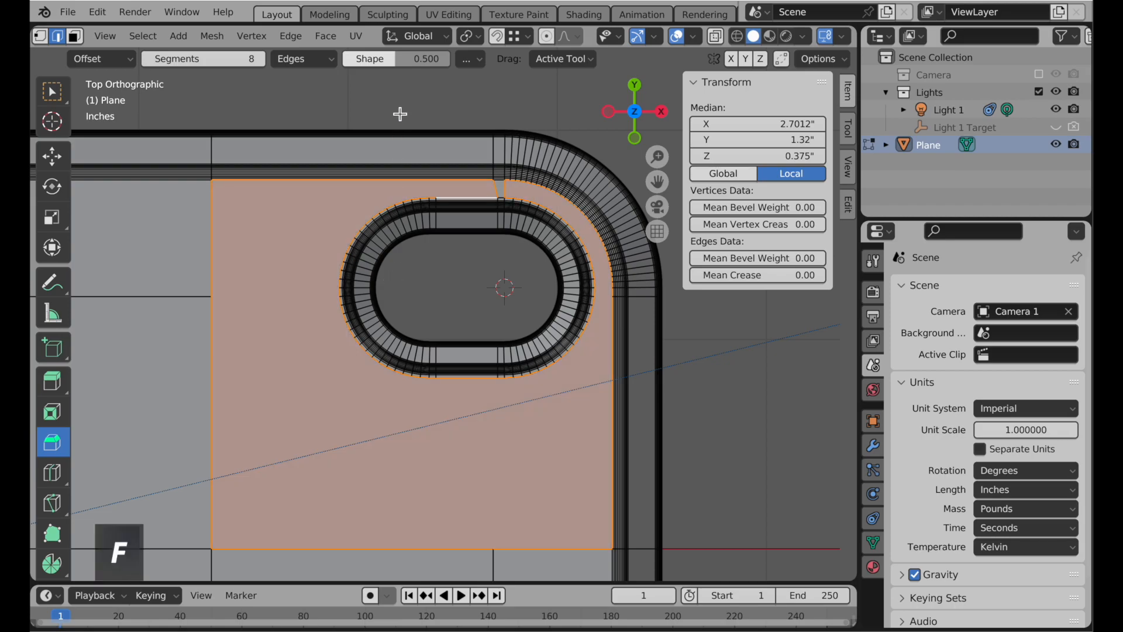
{"action": "left_click", "coordinate": [401, 123]}
Step: Apply Shade Auto Smooth at 30° to the block in Object Mode
{"action": "middle_click_drag", "start_coordinate": [492, 424], "coordinate": [569, 418]}
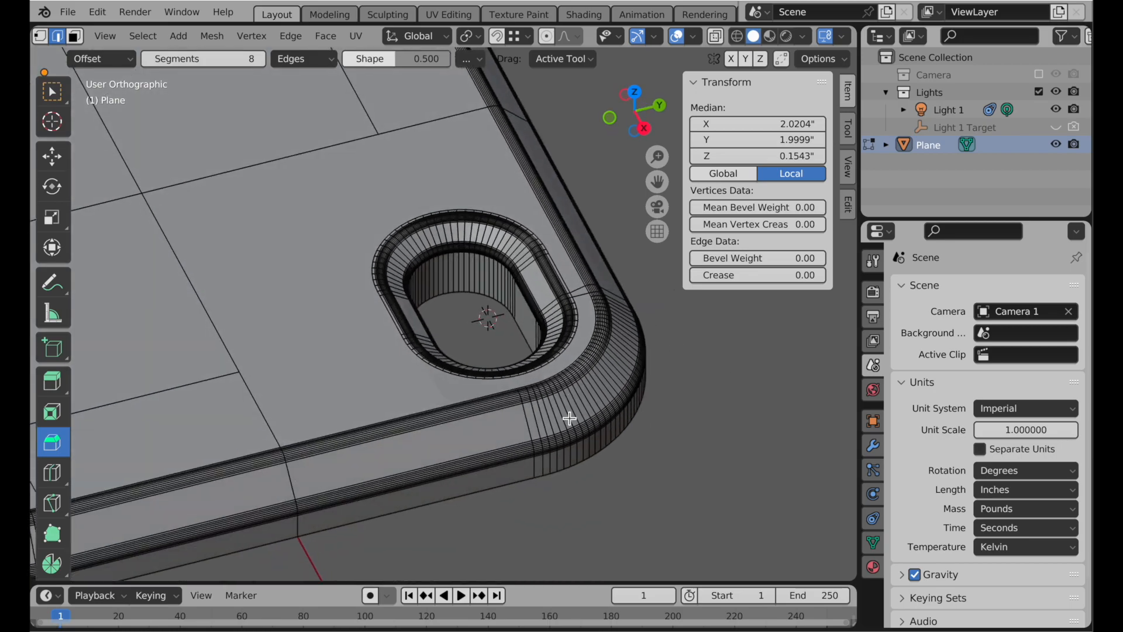
{"action": "key", "text": "Tab"}
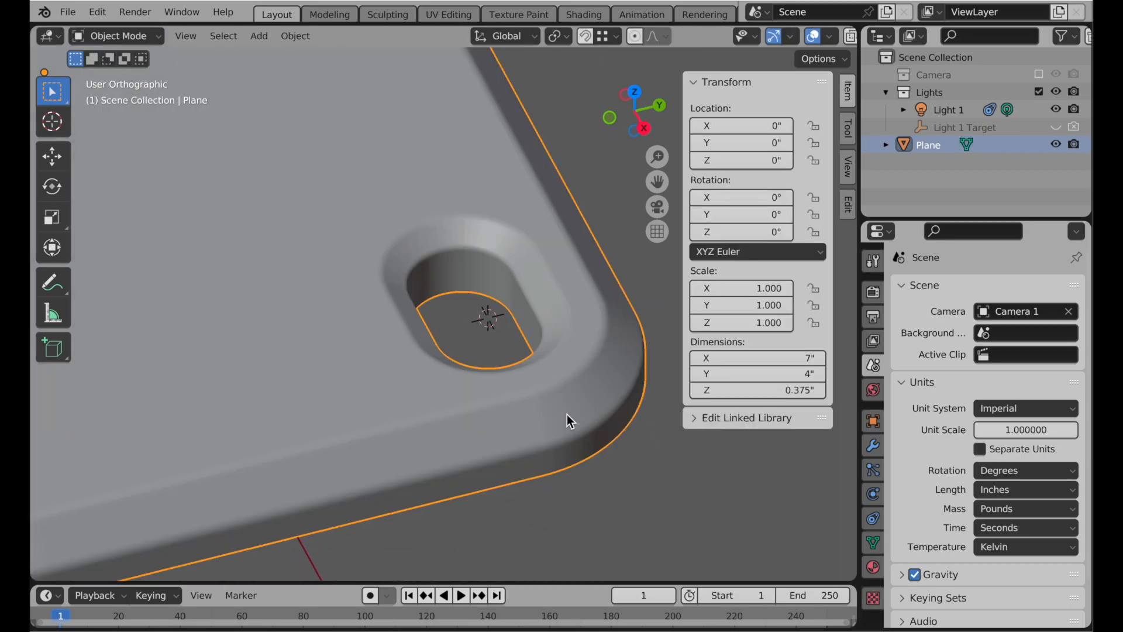
{"action": "right_click", "coordinate": [496, 246]}
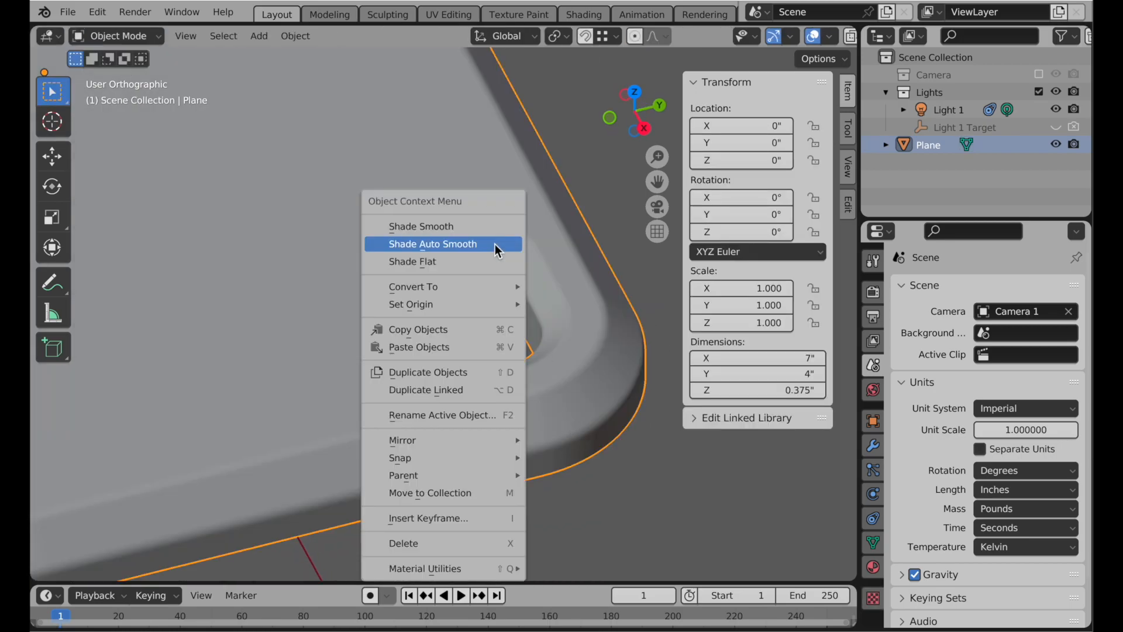
{"action": "left_click", "coordinate": [495, 244]}
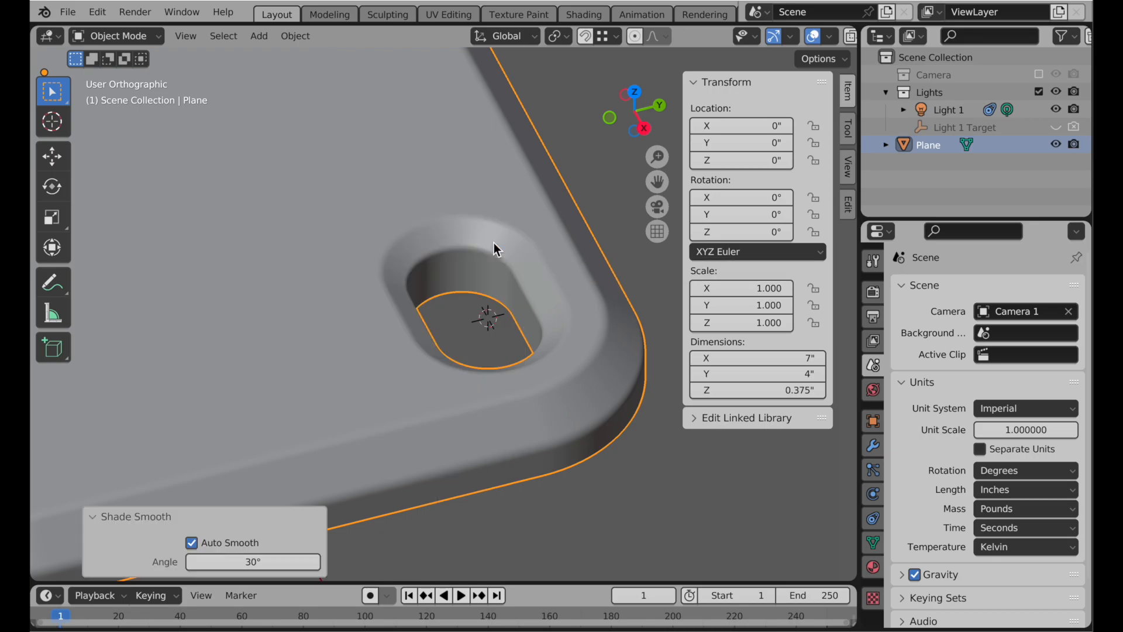
Step: Examine the mesh around the slot in Edit Mode, highlighting the large top face and adjoining rim faces
{"action": "key", "text": "Tab"}
{"action": "middle_click_drag", "start_coordinate": [476, 289], "coordinate": [511, 301]}
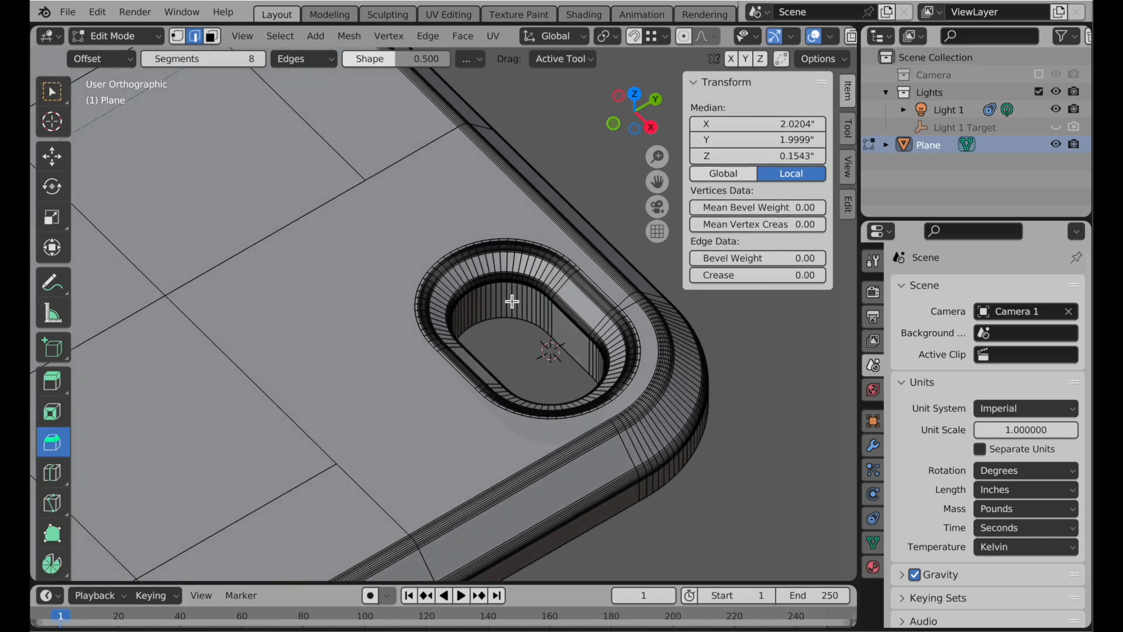
{"action": "scroll", "coordinate": [480, 376], "scroll_direction": "down", "scroll_amount": 2}
{"action": "middle_click_drag", "start_coordinate": [480, 375], "coordinate": [570, 406]}
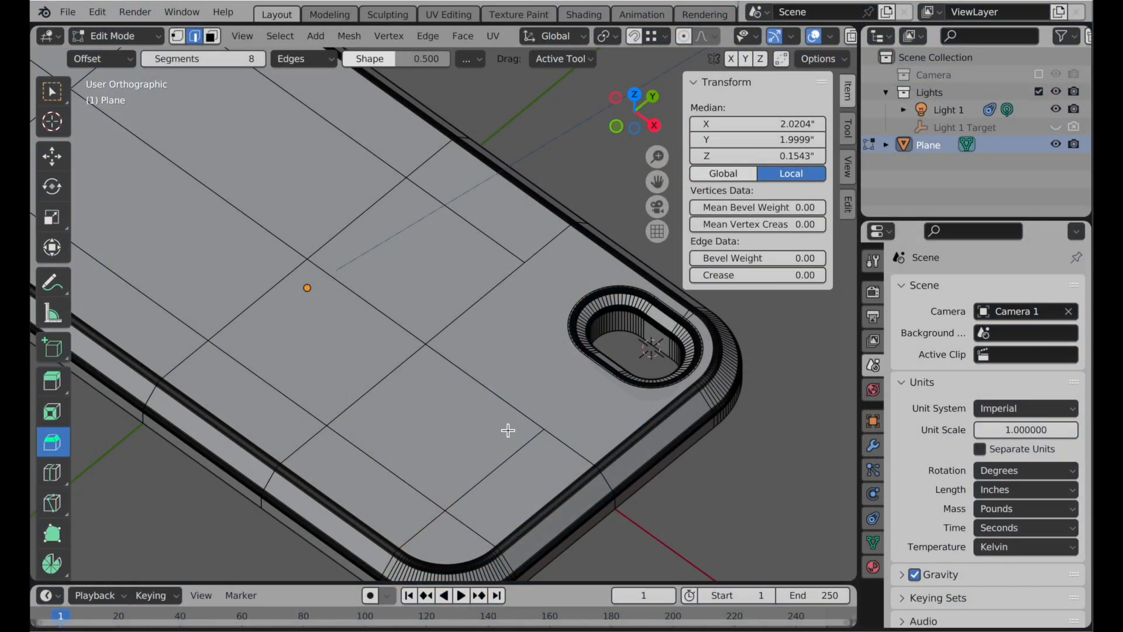
{"action": "middle_click_drag", "start_coordinate": [508, 430], "coordinate": [523, 382]}
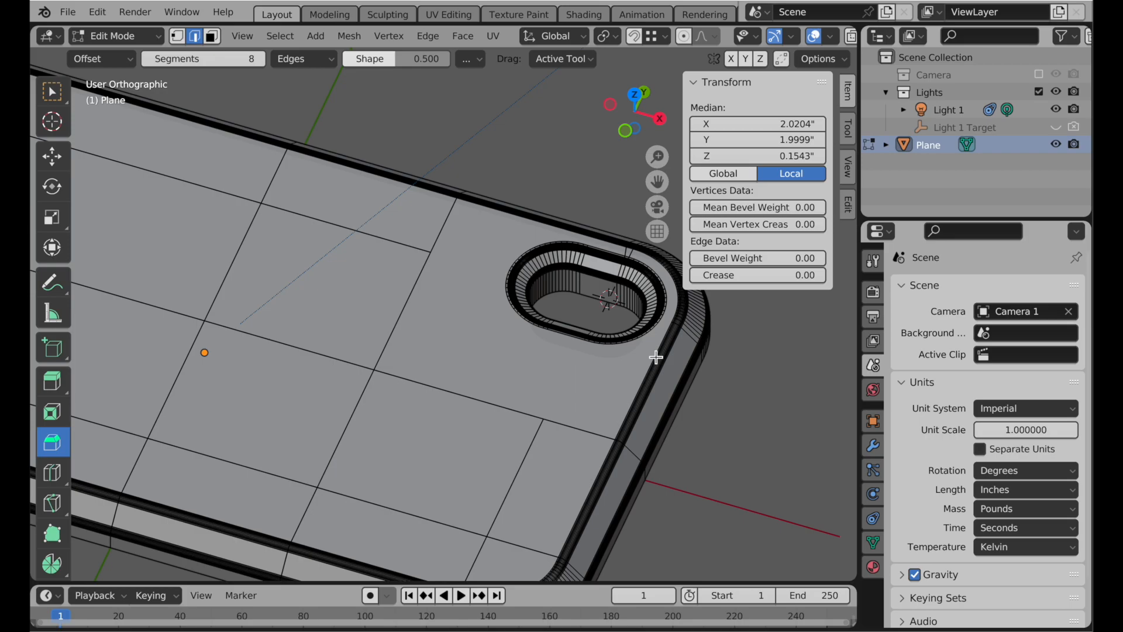
{"action": "scroll", "coordinate": [656, 358], "scroll_direction": "up", "scroll_amount": 5}
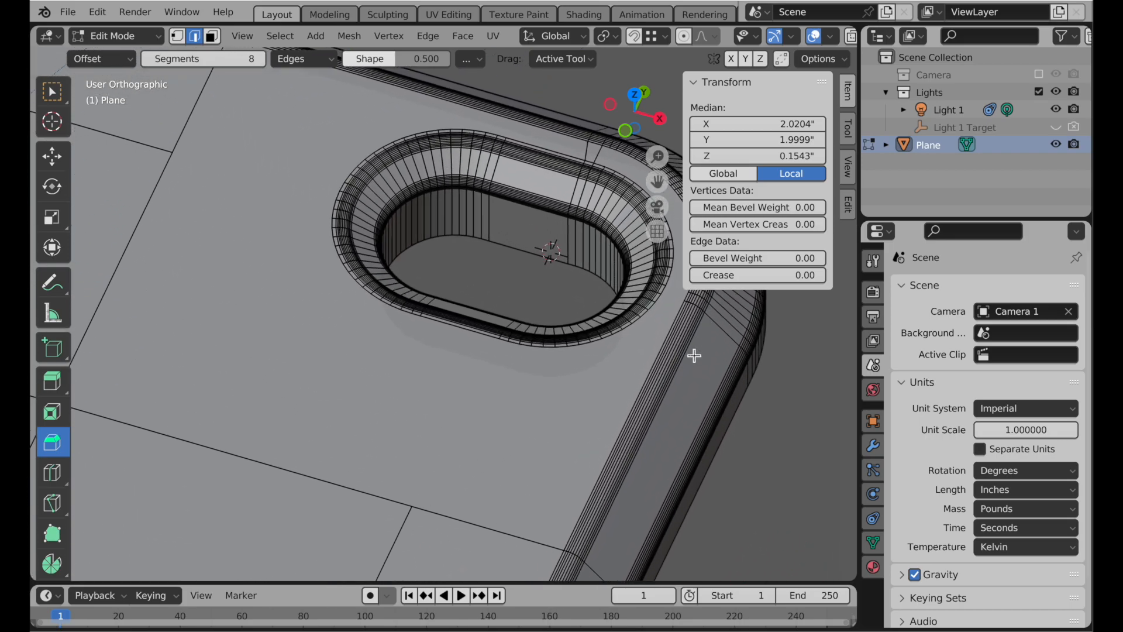
{"action": "scroll", "coordinate": [587, 367], "scroll_direction": "up", "scroll_amount": 5}
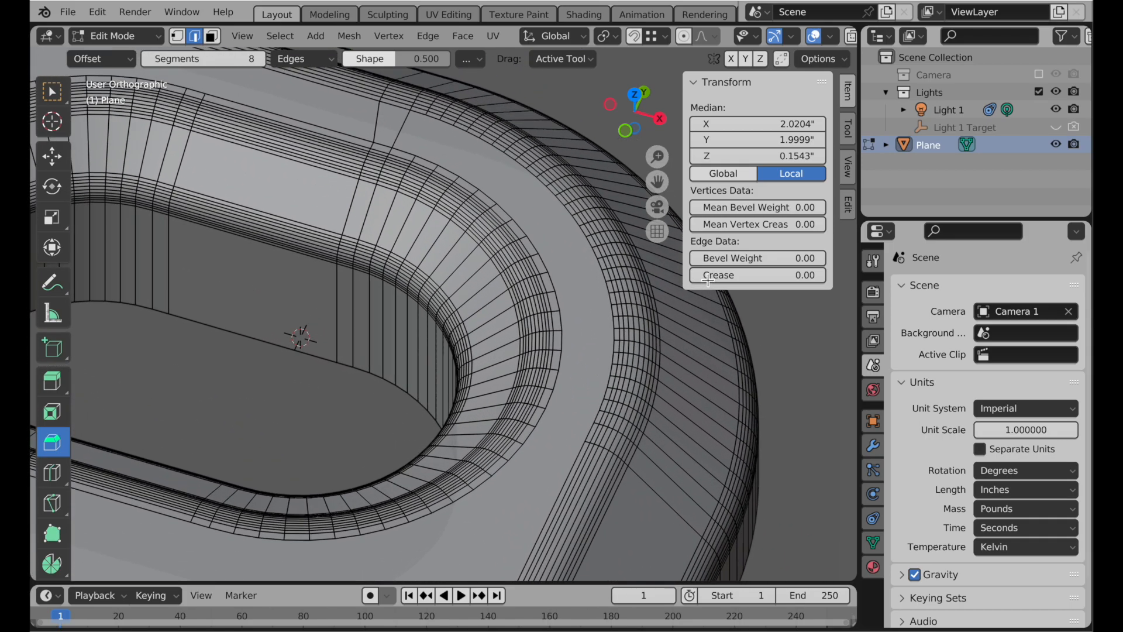
{"action": "left_click", "coordinate": [211, 38]}
{"action": "left_click", "coordinate": [549, 285]}
{"action": "left_click", "coordinate": [555, 304], "text": "shift"}
{"action": "left_click", "coordinate": [574, 294], "text": "alt+shift"}
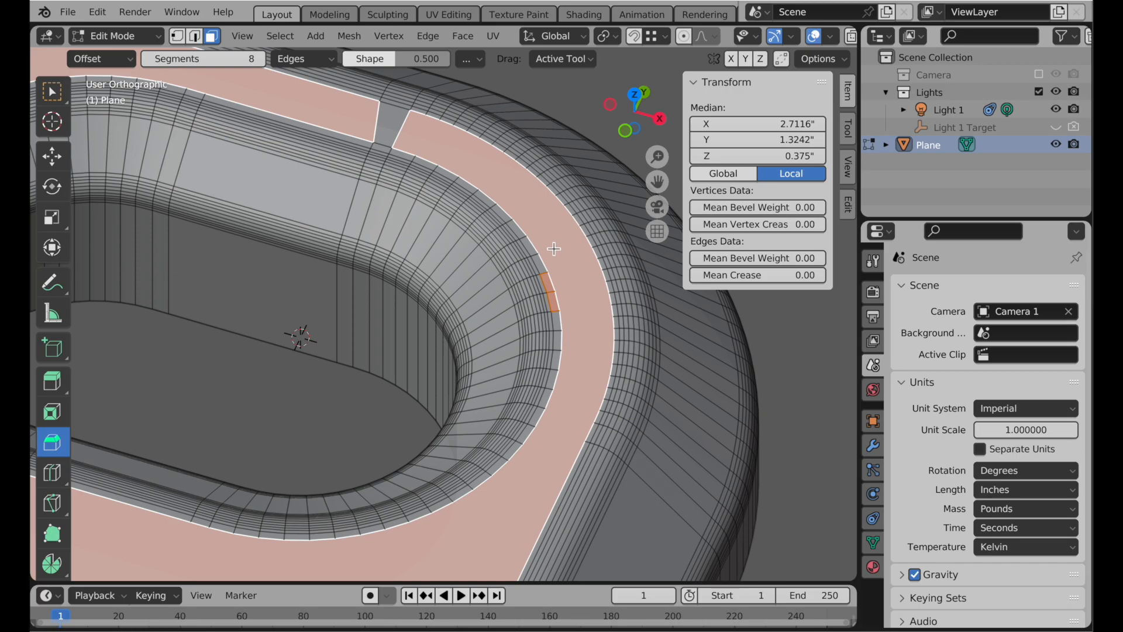
{"action": "scroll", "coordinate": [557, 248], "scroll_direction": "down", "scroll_amount": 6}
{"action": "middle_click_drag", "start_coordinate": [446, 392], "coordinate": [489, 388]}
{"action": "middle_click_drag", "start_coordinate": [489, 388], "coordinate": [537, 361], "text": "shift"}
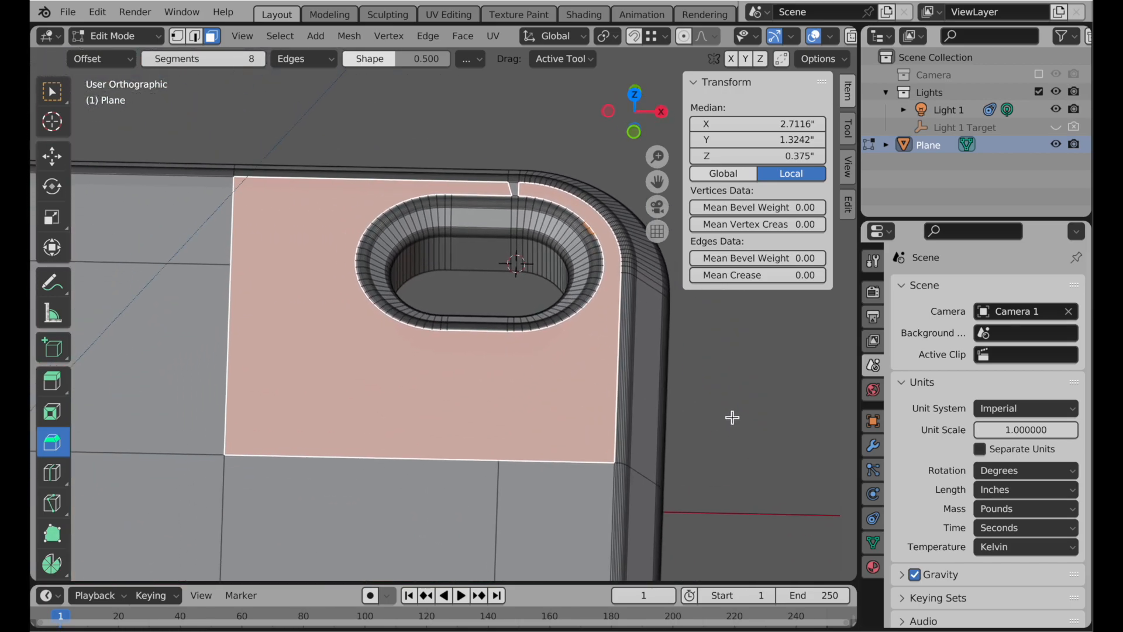
{"action": "key", "text": "alt+a"}
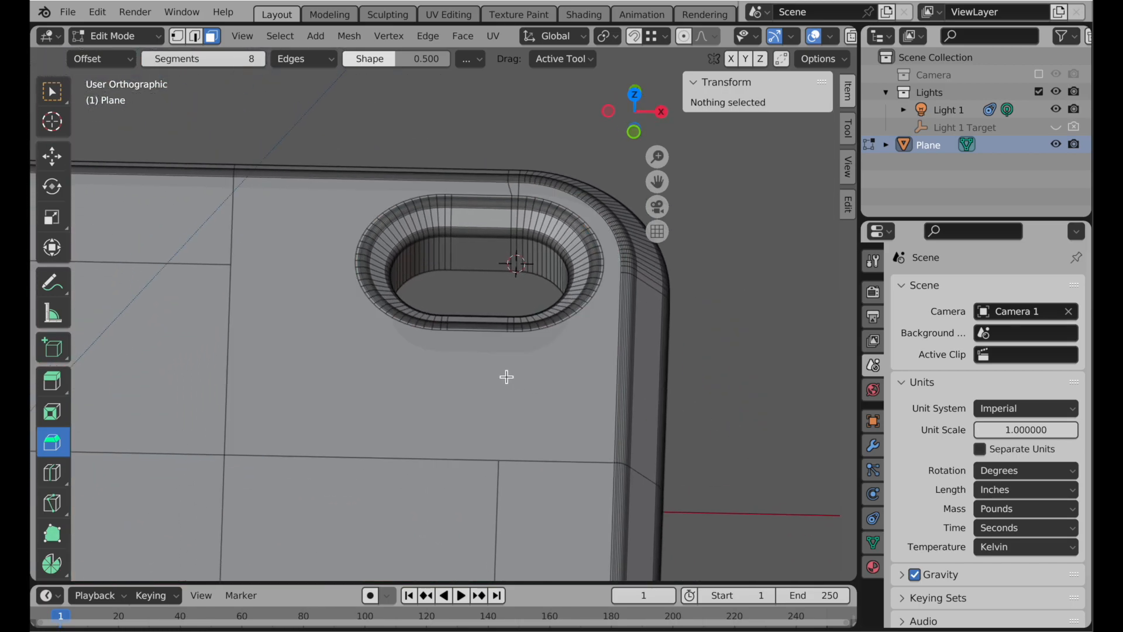
Step: Add two lengthwise loop cuts across the block's top, one centred in the strip above the midline and one below
{"action": "scroll", "coordinate": [507, 376], "scroll_direction": "down", "scroll_amount": 3}
{"action": "middle_click_drag", "start_coordinate": [503, 376], "coordinate": [269, 191]}
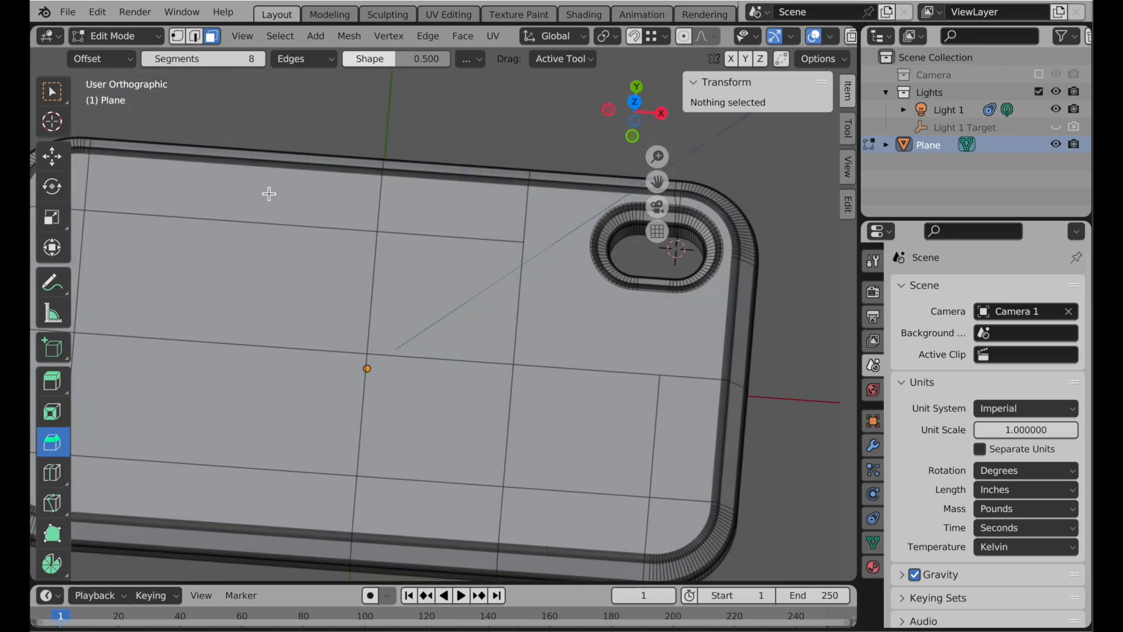
{"action": "left_click", "coordinate": [52, 473]}
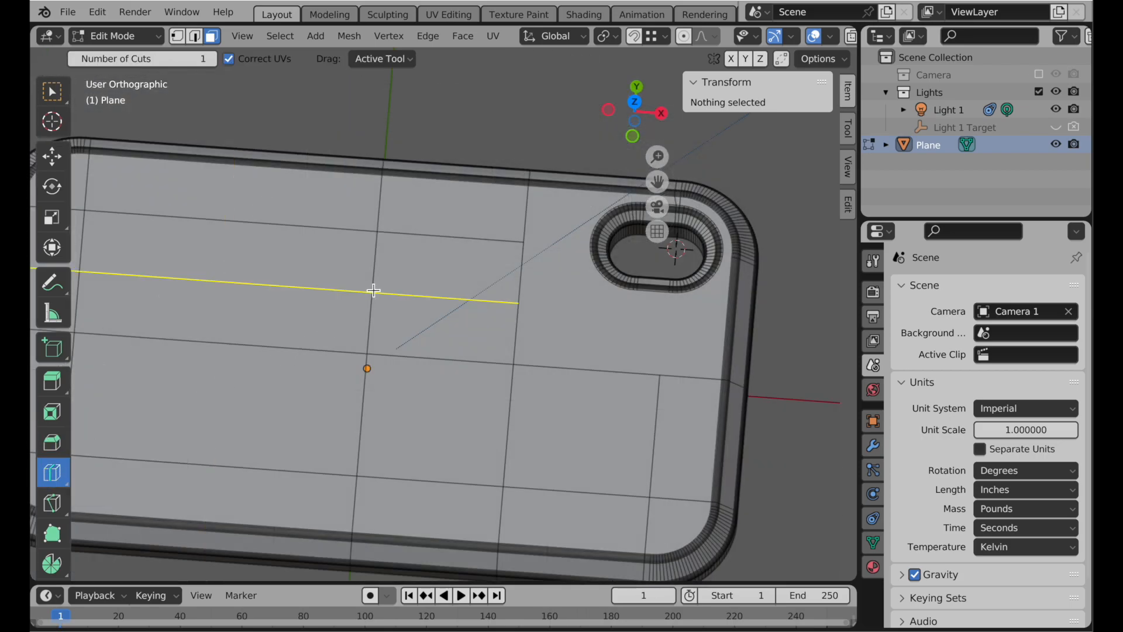
{"action": "left_click", "coordinate": [373, 290]}
{"action": "left_click", "coordinate": [504, 421]}
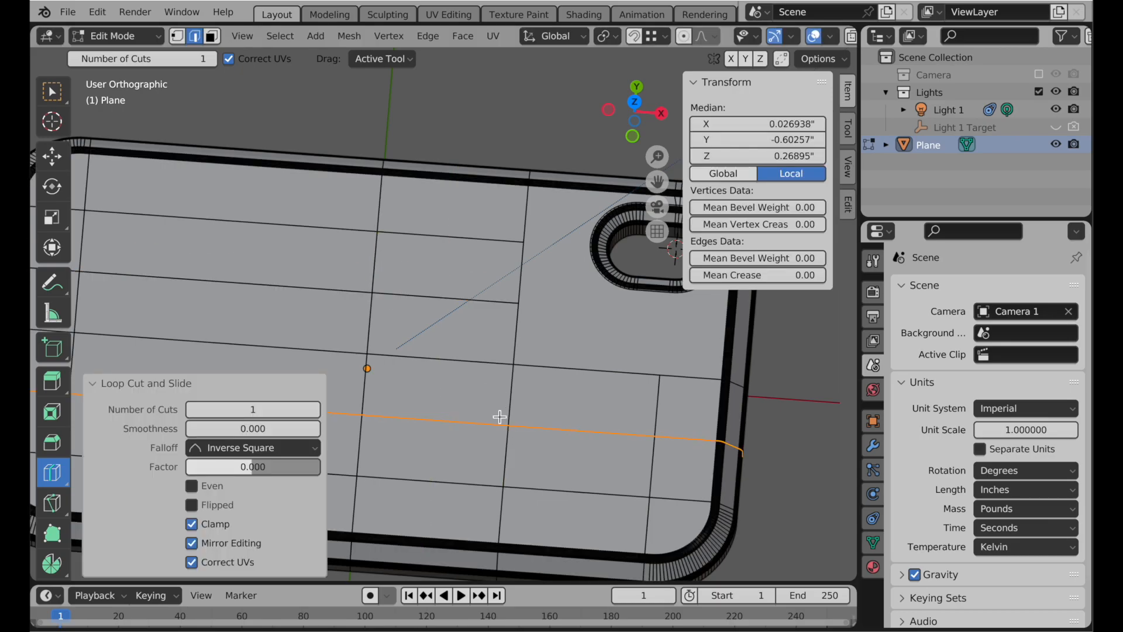
Step: Activate the Move tool, align the view to the block's top, and select an edge along its upper rim
{"action": "left_click", "coordinate": [52, 156]}
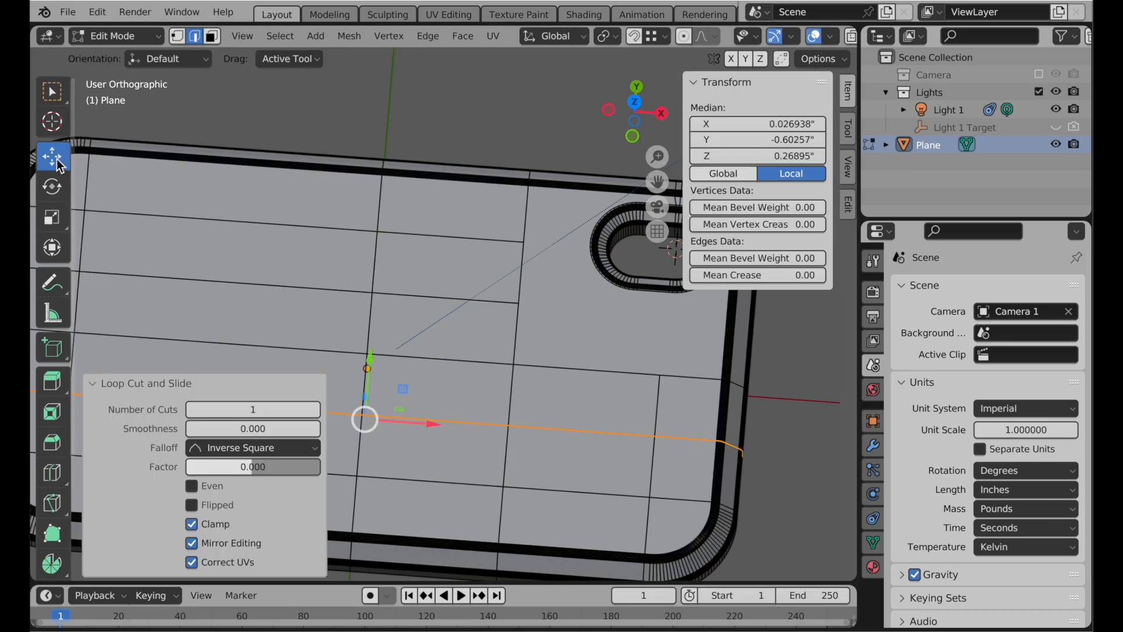
{"action": "left_click", "coordinate": [633, 106]}
{"action": "left_click", "coordinate": [462, 161]}
{"action": "scroll", "coordinate": [463, 323], "scroll_direction": "down", "scroll_amount": 1}
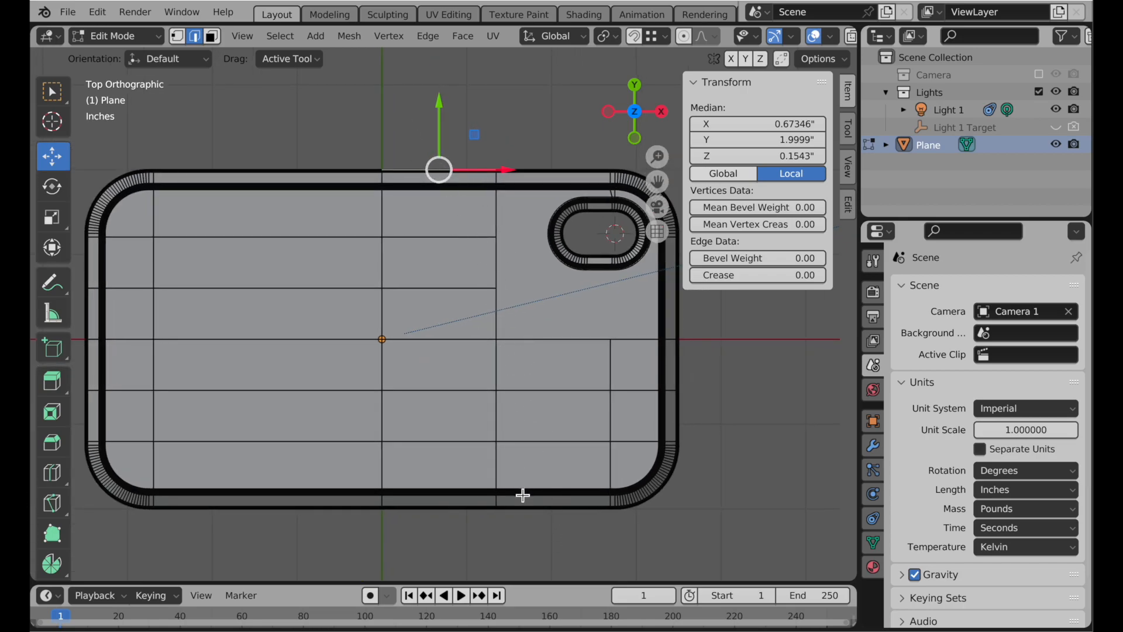
{"action": "scroll", "coordinate": [523, 208], "scroll_direction": "up", "scroll_amount": 5}
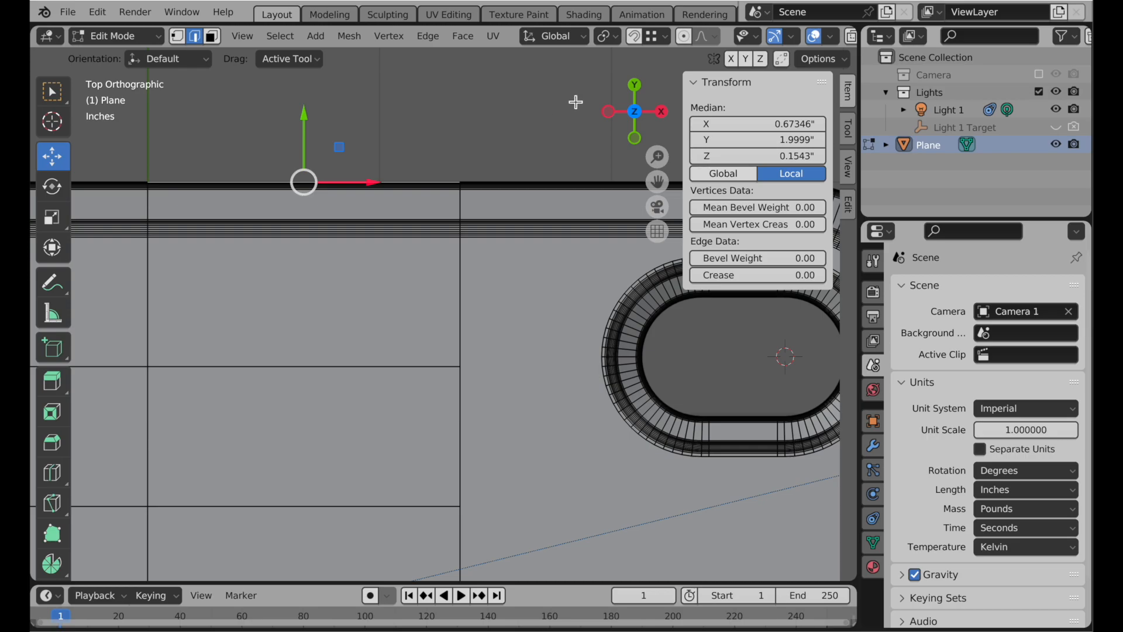
{"action": "scroll", "coordinate": [762, 37], "scroll_direction": "down", "scroll_amount": 5}
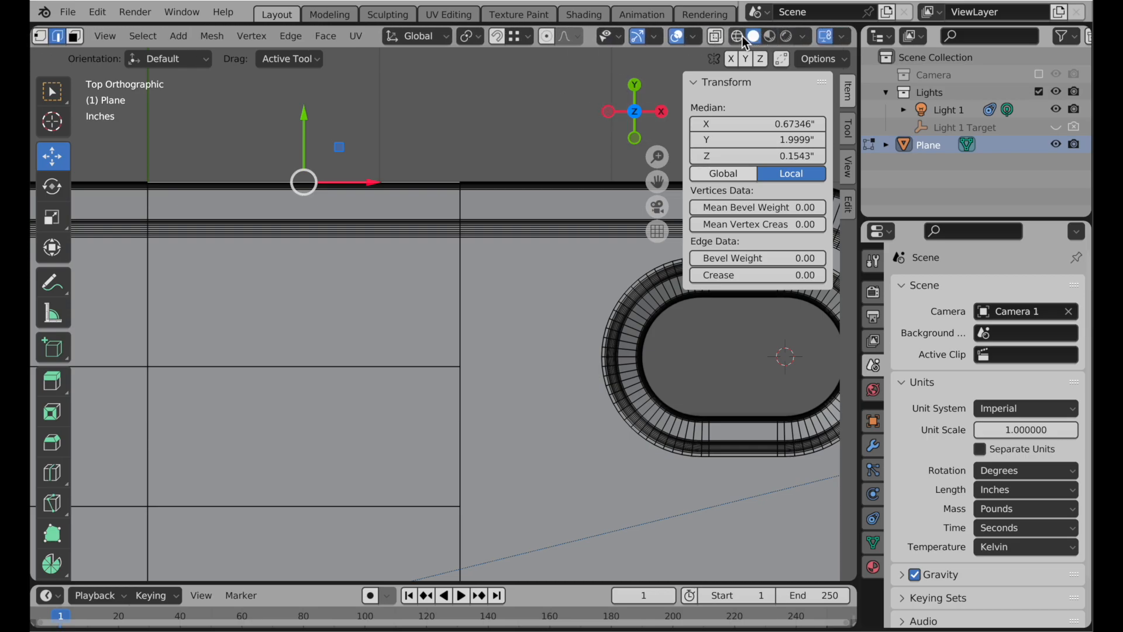
Step: Switch to wireframe display with vertex selection and pick the rim vertex where the crosswise edge loop beside the slot ends, seen from the top
{"action": "left_click", "coordinate": [737, 36]}
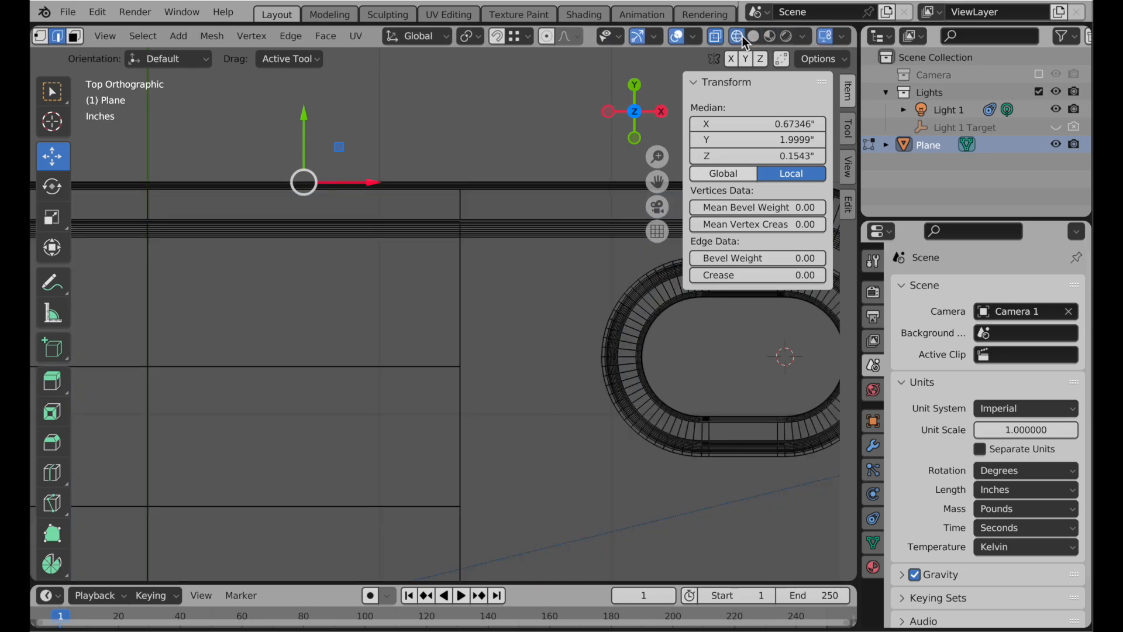
{"action": "left_click", "coordinate": [39, 35]}
{"action": "scroll", "coordinate": [442, 153], "scroll_direction": "down", "scroll_amount": 1}
{"action": "left_click", "coordinate": [443, 153]}
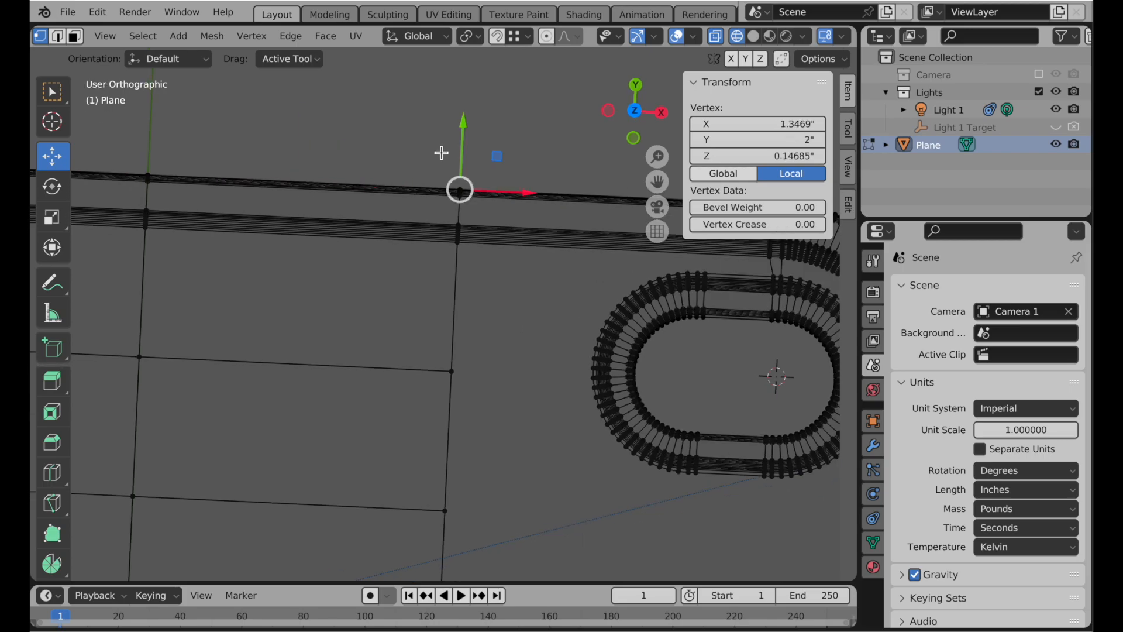
{"action": "left_click", "coordinate": [635, 111]}
{"action": "left_click", "coordinate": [636, 112]}
{"action": "key", "text": "g"}
{"action": "left_click_drag", "start_coordinate": [513, 303], "coordinate": [507, 298]}
{"action": "key", "text": "ctrl+z"}
Step: Set the Move tool's drag behaviour to Select Box, box-select the crosswise loop's rim vertices beside the slot, and move them along negative X, away from the slot
{"action": "left_click", "coordinate": [290, 60]}
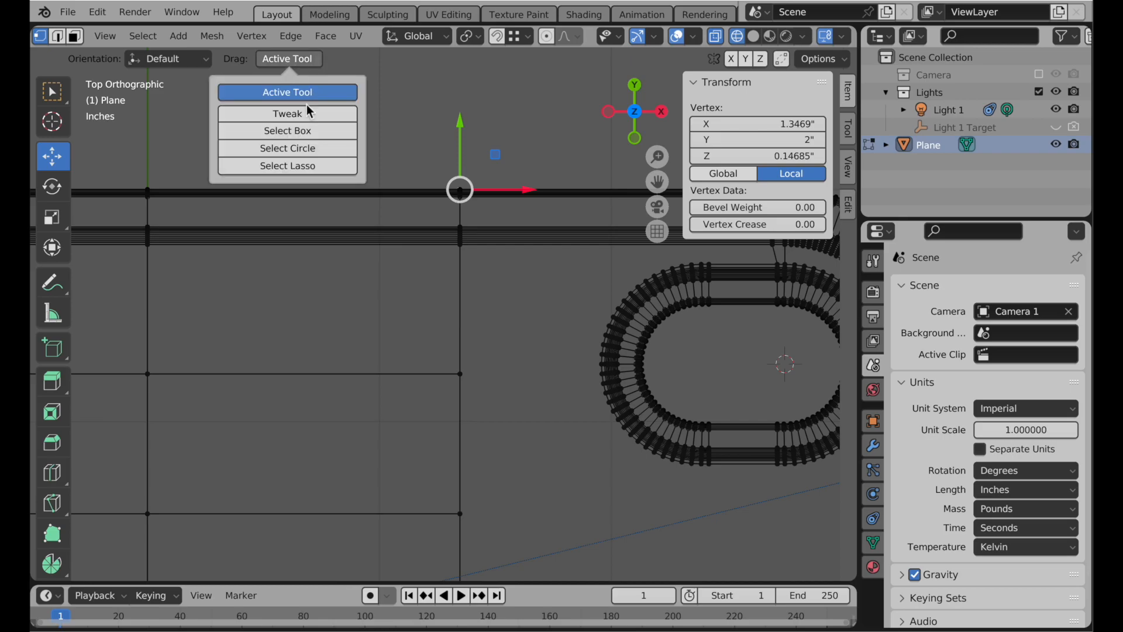
{"action": "left_click", "coordinate": [301, 135]}
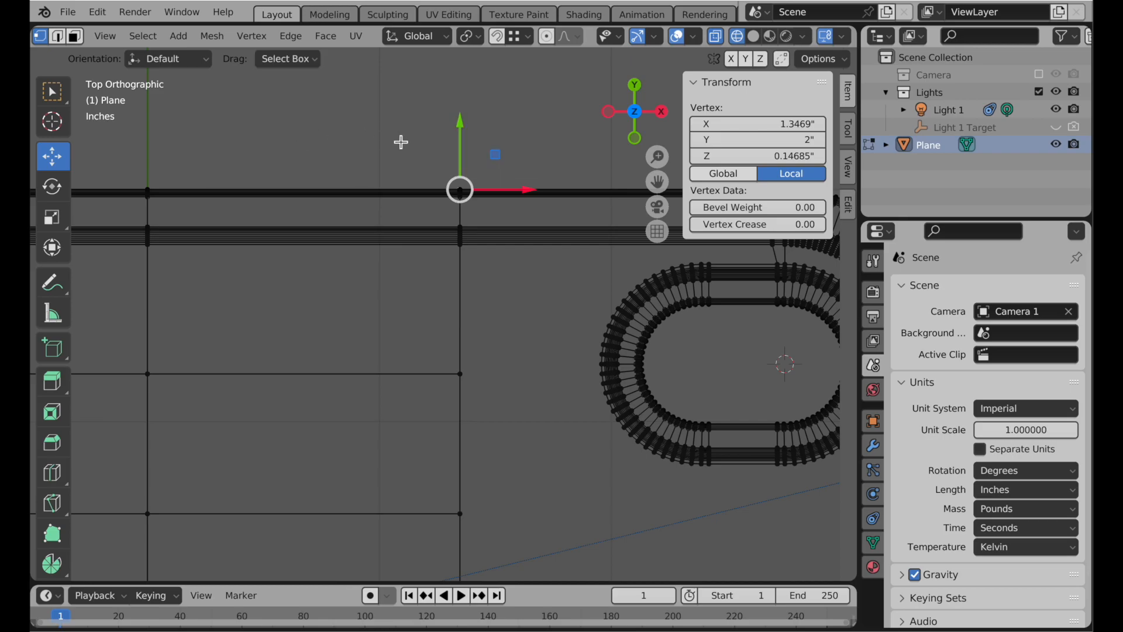
{"action": "left_click_drag", "start_coordinate": [401, 138], "coordinate": [538, 303]}
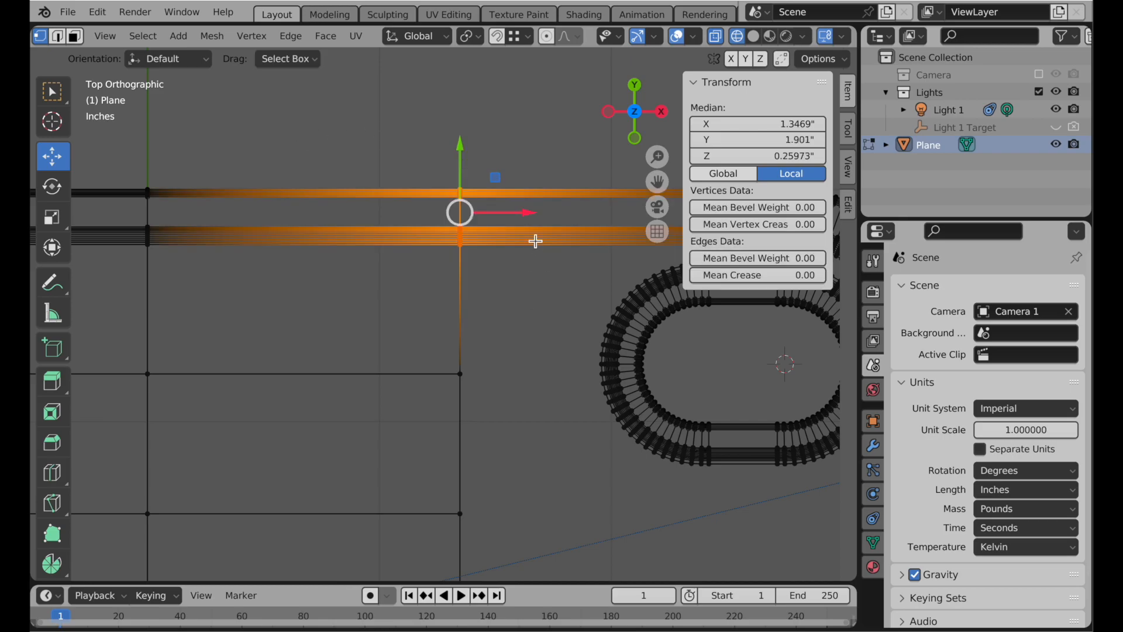
{"action": "left_click_drag", "start_coordinate": [529, 213], "coordinate": [443, 216]}
Step: Move the top-surface vertex directly below the shifted rim vertices by about -0.2" along X, away from the slot
{"action": "middle_click_drag", "start_coordinate": [491, 317], "coordinate": [431, 405], "text": "ctrl"}
{"action": "middle_click_drag", "start_coordinate": [517, 464], "coordinate": [516, 311], "text": "shift"}
{"action": "left_click", "coordinate": [493, 173]}
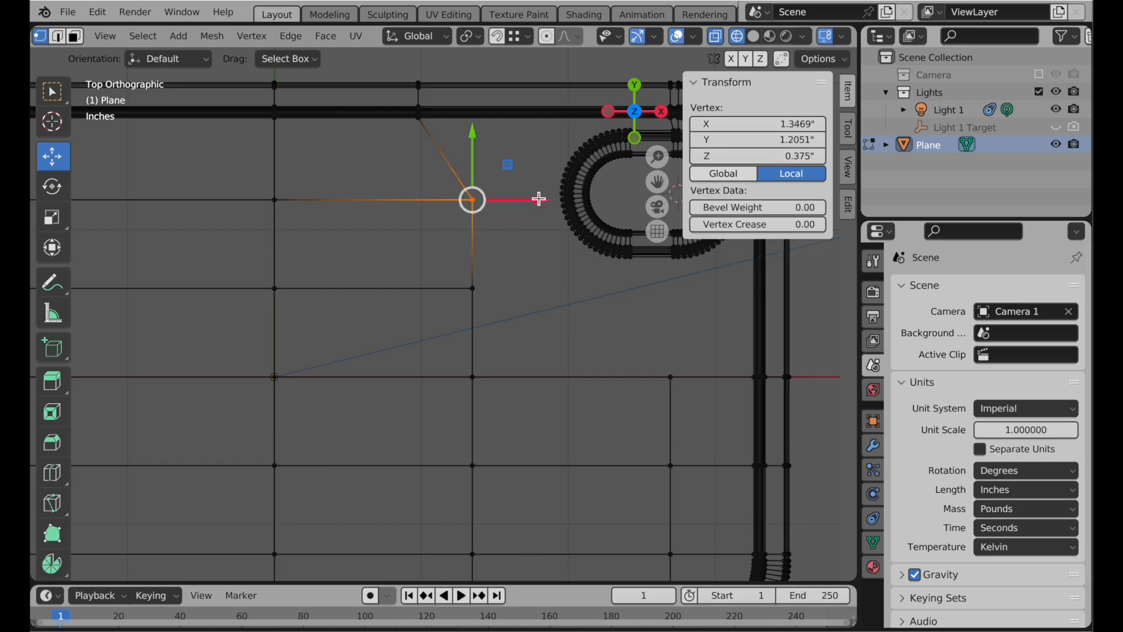
{"action": "left_click_drag", "start_coordinate": [533, 202], "coordinate": [505, 204]}
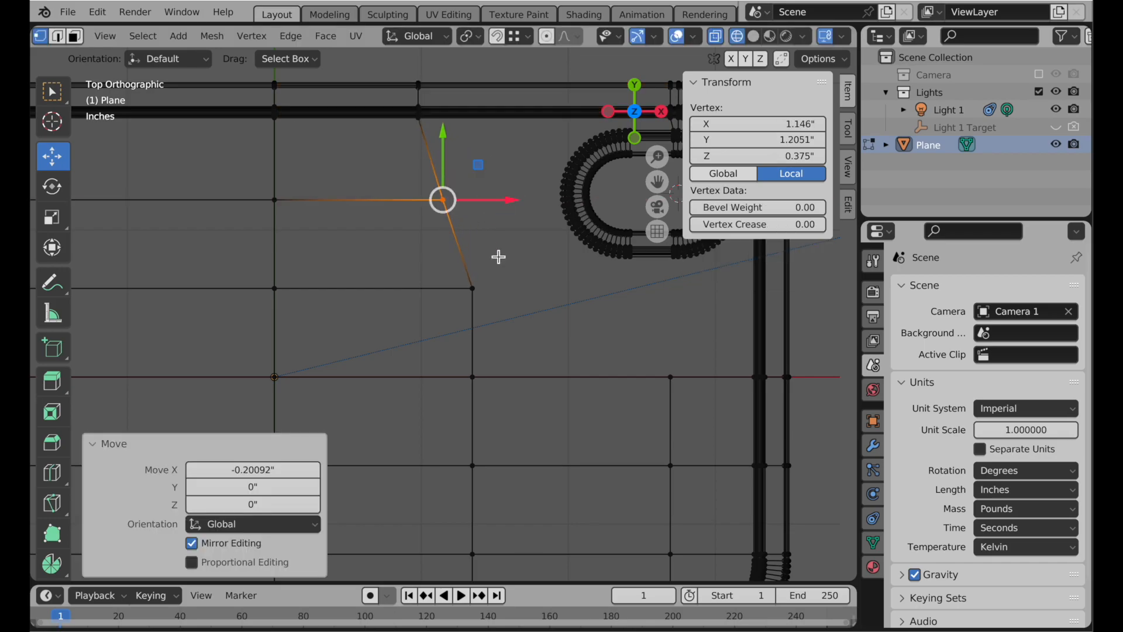
Step: Shift the four middle vertices of the vertical edge line along X into a bulging curve, with the lowest at about X 1.464"
{"action": "left_click", "coordinate": [495, 266]}
{"action": "middle_click_drag", "start_coordinate": [540, 292], "coordinate": [538, 245], "text": "shift"}
{"action": "left_click_drag", "start_coordinate": [539, 244], "coordinate": [524, 244]}
{"action": "middle_click_drag", "start_coordinate": [506, 361], "coordinate": [506, 296], "text": "shift"}
{"action": "left_click", "coordinate": [472, 351]}
{"action": "left_click_drag", "start_coordinate": [527, 348], "coordinate": [552, 355]}
{"action": "left_click_drag", "start_coordinate": [510, 244], "coordinate": [451, 292]}
{"action": "left_click_drag", "start_coordinate": [526, 265], "coordinate": [533, 266]}
{"action": "left_click_drag", "start_coordinate": [509, 419], "coordinate": [452, 464]}
{"action": "left_click_drag", "start_coordinate": [538, 442], "coordinate": [556, 446]}
{"action": "middle_click_drag", "start_coordinate": [525, 510], "coordinate": [575, 427], "text": "shift"}
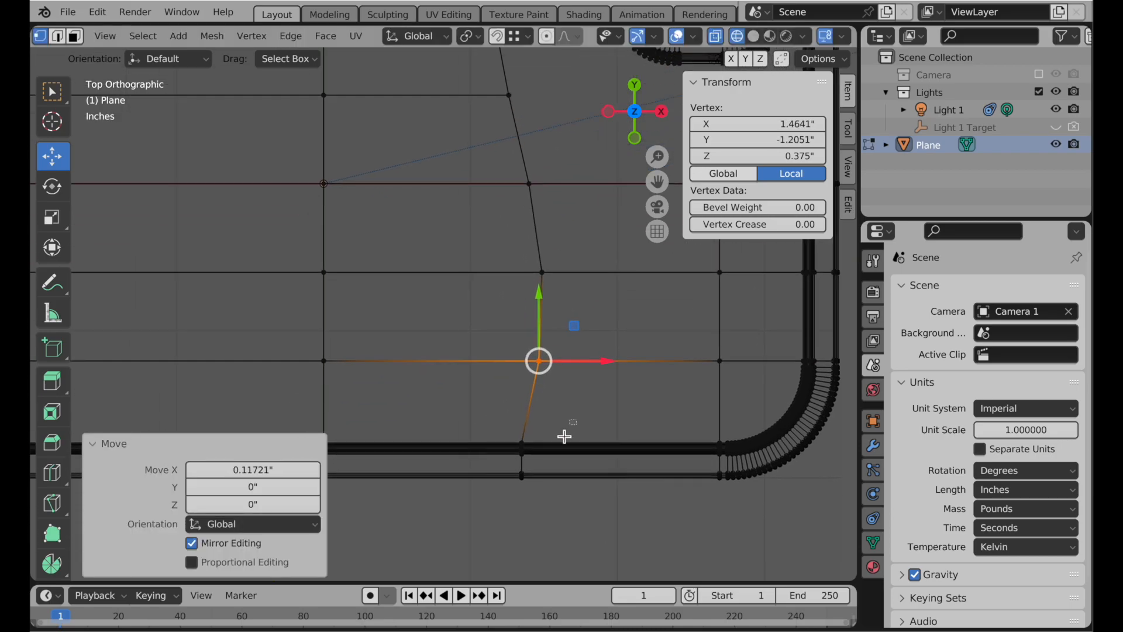
Step: Move the bottom border vertices of the curved edge line about -0.48" along X
{"action": "left_click_drag", "start_coordinate": [575, 427], "coordinate": [482, 501]}
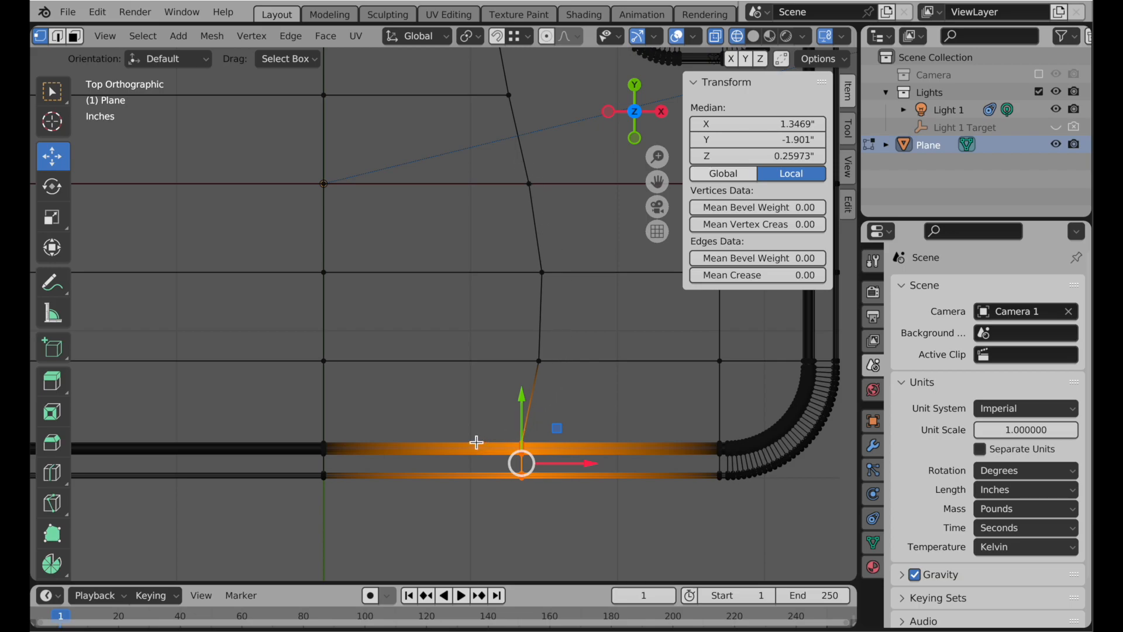
{"action": "left_click_drag", "start_coordinate": [589, 468], "coordinate": [514, 464]}
{"action": "scroll", "coordinate": [551, 439], "scroll_direction": "up", "scroll_amount": 2, "text": "shift"}
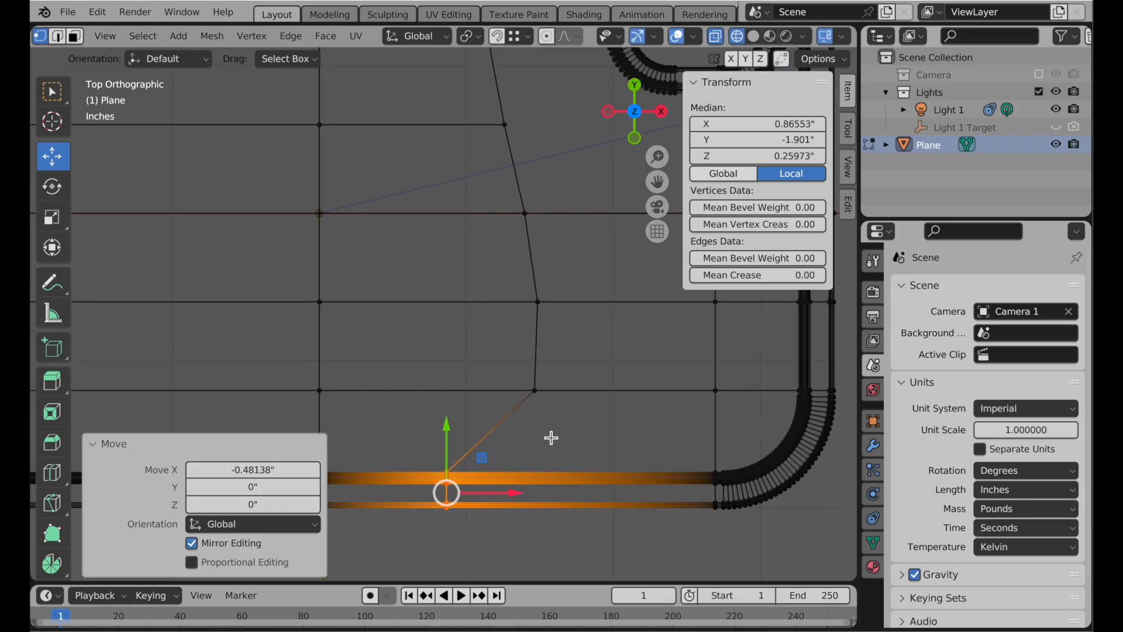
Step: Refine the curve by nudging the vertex at Y 0.60257" to about X 1.30" and the one on the X axis to about 1.42"
{"action": "scroll", "coordinate": [575, 421], "scroll_direction": "up", "scroll_amount": 5, "text": "shift"}
{"action": "scroll", "coordinate": [571, 304], "scroll_direction": "up", "scroll_amount": 3, "text": "shift"}
{"action": "left_click", "coordinate": [518, 252]}
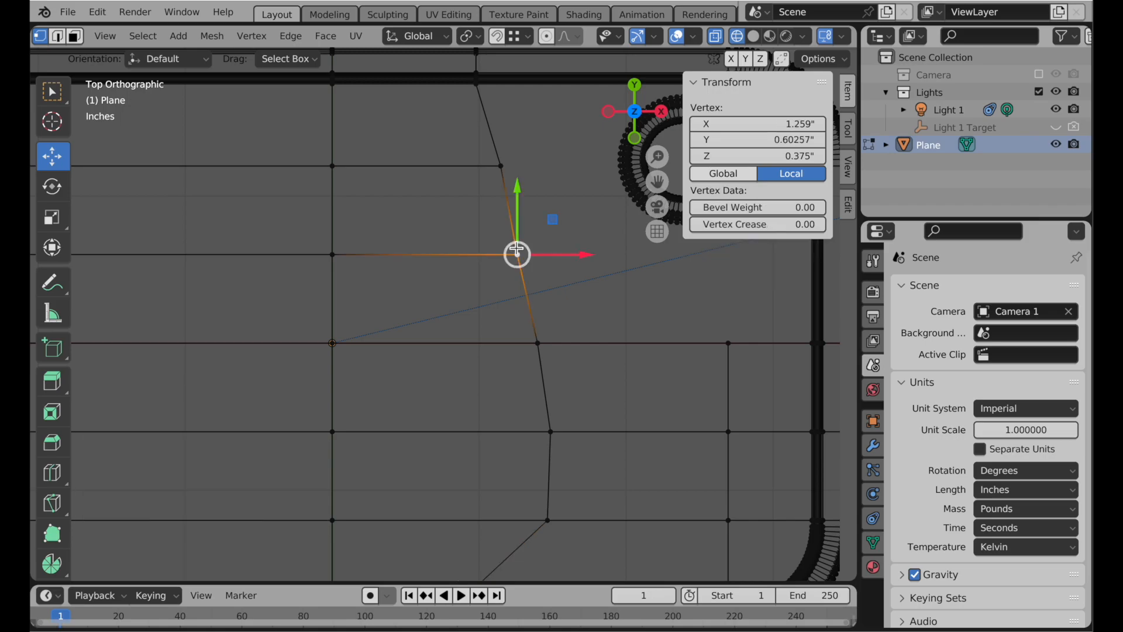
{"action": "left_click_drag", "start_coordinate": [575, 259], "coordinate": [582, 266]}
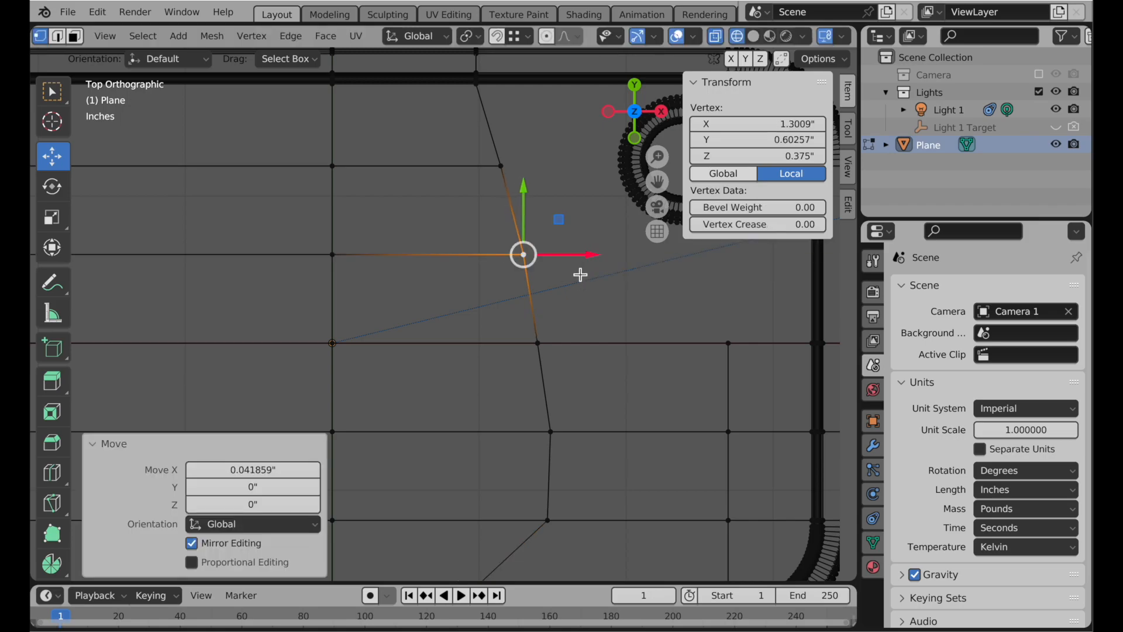
{"action": "left_click", "coordinate": [539, 342]}
{"action": "left_click_drag", "start_coordinate": [577, 344], "coordinate": [585, 345]}
{"action": "scroll", "coordinate": [591, 268], "scroll_direction": "down", "scroll_amount": 1}
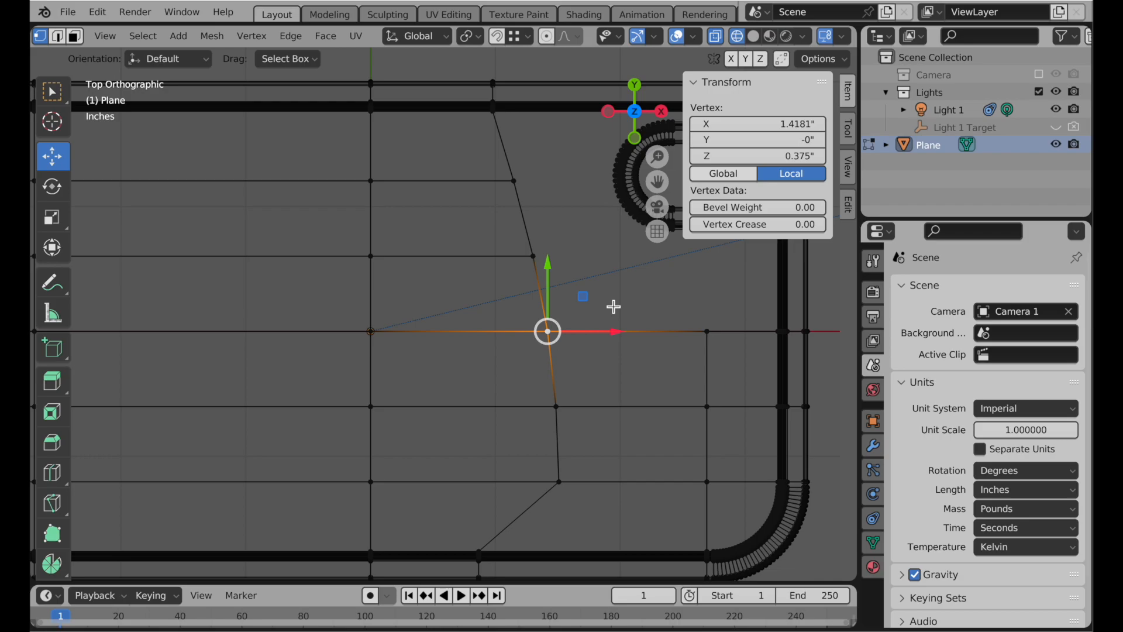
Step: Switch to edge selection and move the centre edge loop about 0.587" along X towards the curve
{"action": "left_click", "coordinate": [58, 37]}
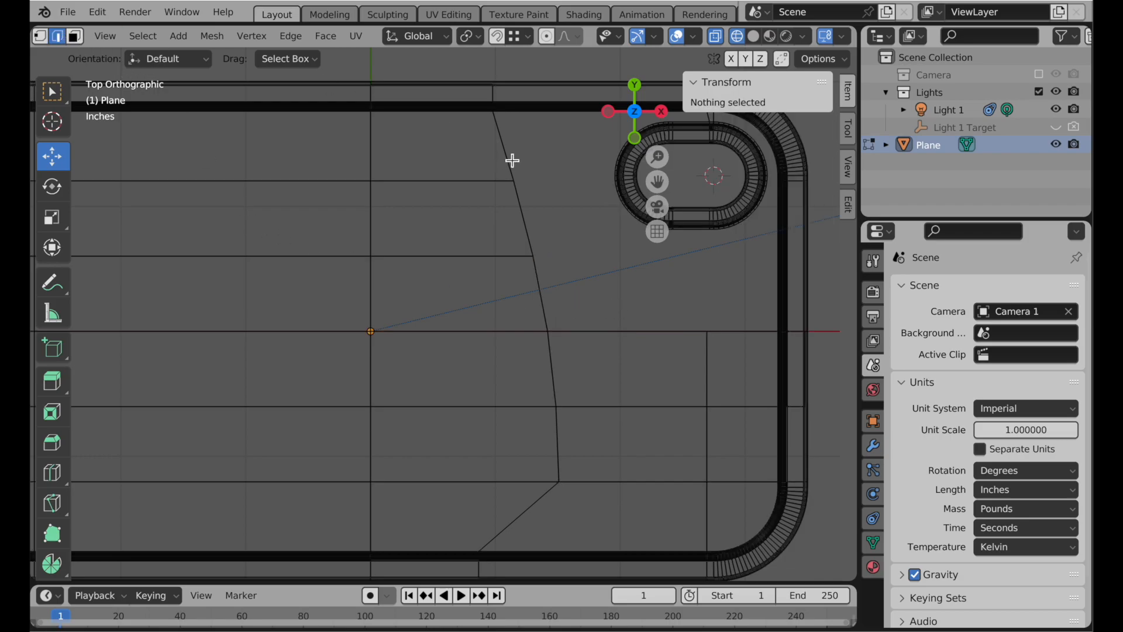
{"action": "left_click", "coordinate": [368, 166]}
{"action": "middle_click_drag", "start_coordinate": [413, 181], "coordinate": [416, 233], "text": "shift"}
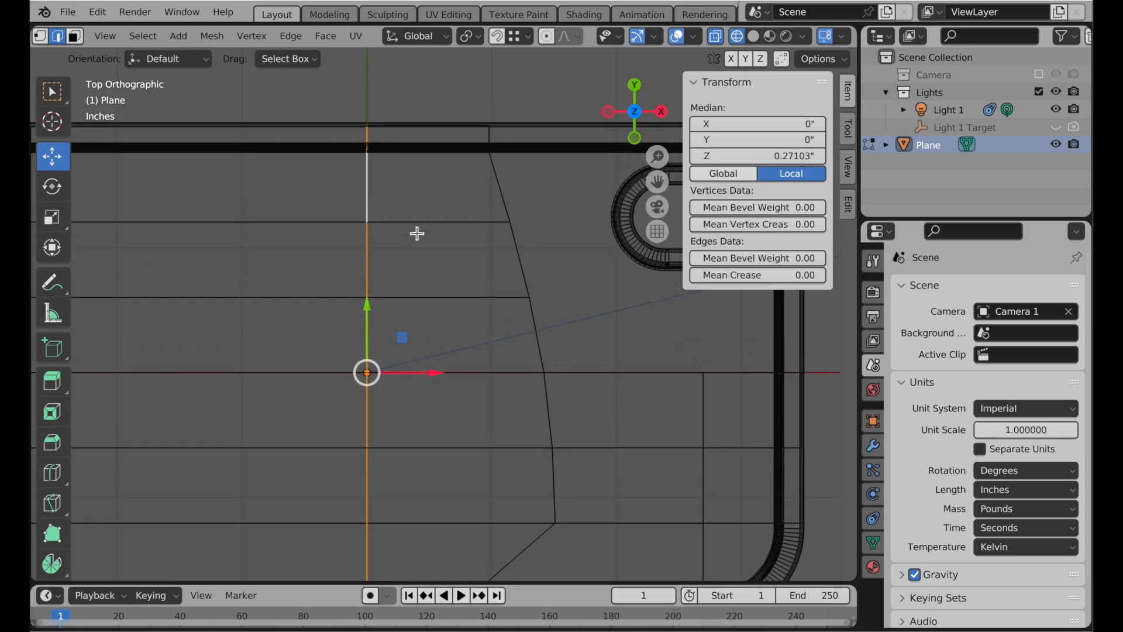
{"action": "middle_click_drag", "start_coordinate": [410, 287], "coordinate": [409, 219], "text": "shift"}
{"action": "left_click_drag", "start_coordinate": [437, 313], "coordinate": [507, 310]}
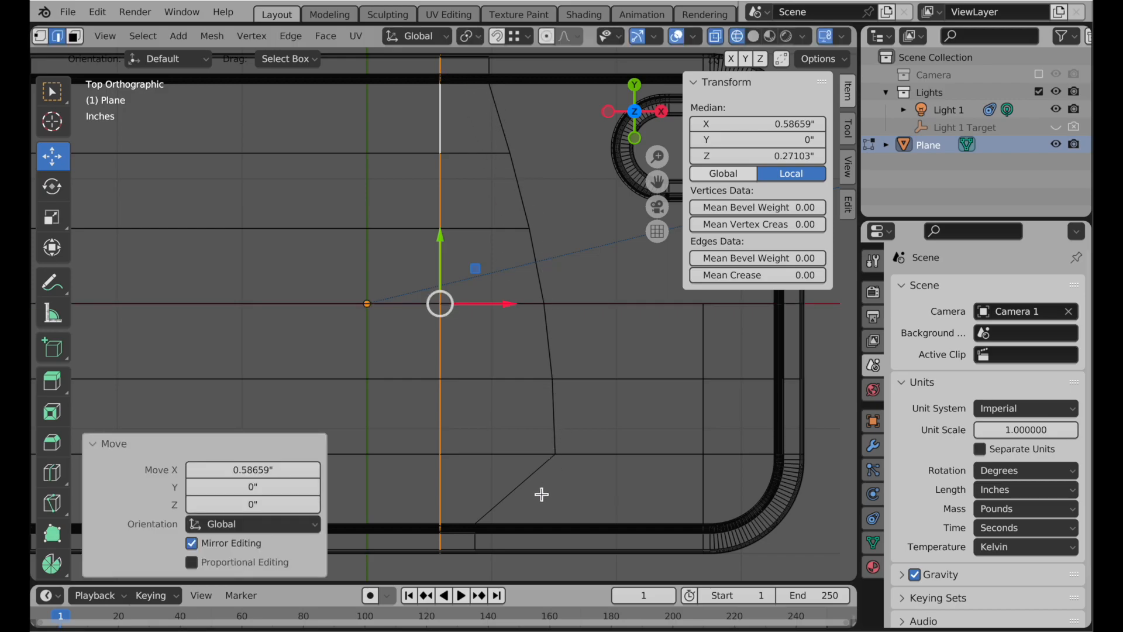
Step: Separate the curved contour edges, together with the short horizontal edges at their upper and lower ends, into a new object
{"action": "left_click", "coordinate": [500, 505]}
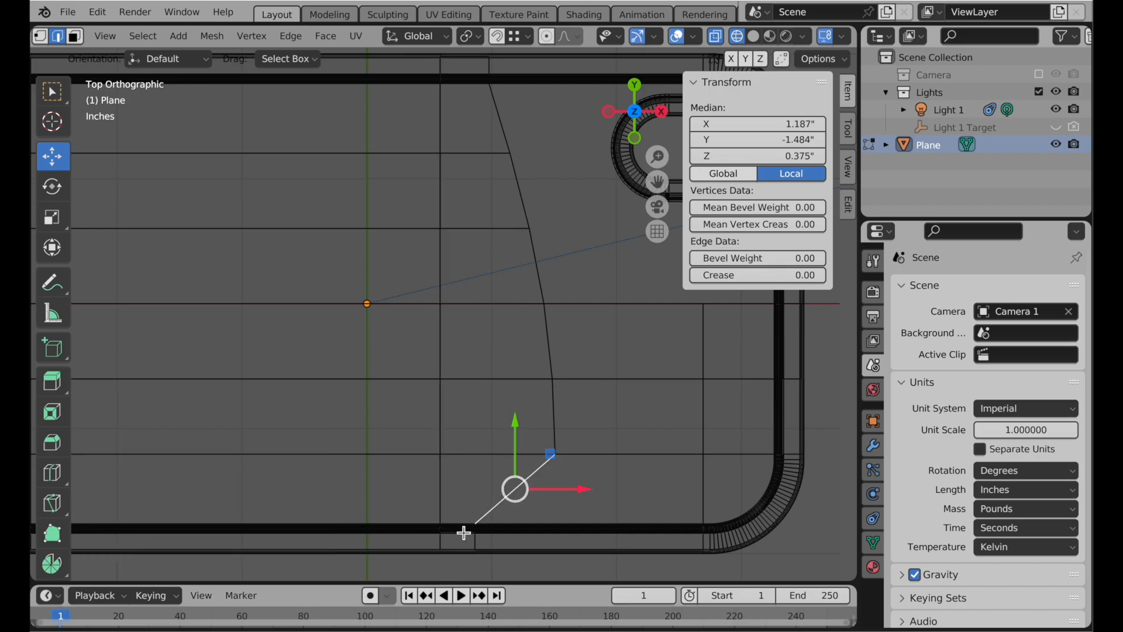
{"action": "scroll", "coordinate": [461, 538], "scroll_direction": "up", "scroll_amount": 6}
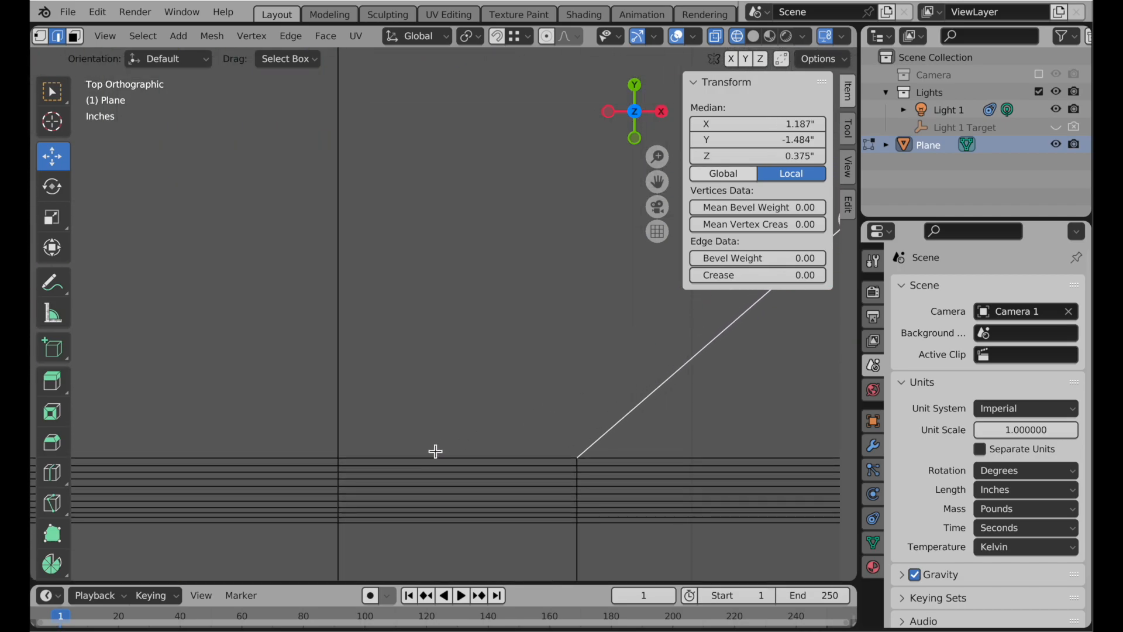
{"action": "left_click", "coordinate": [408, 459]}
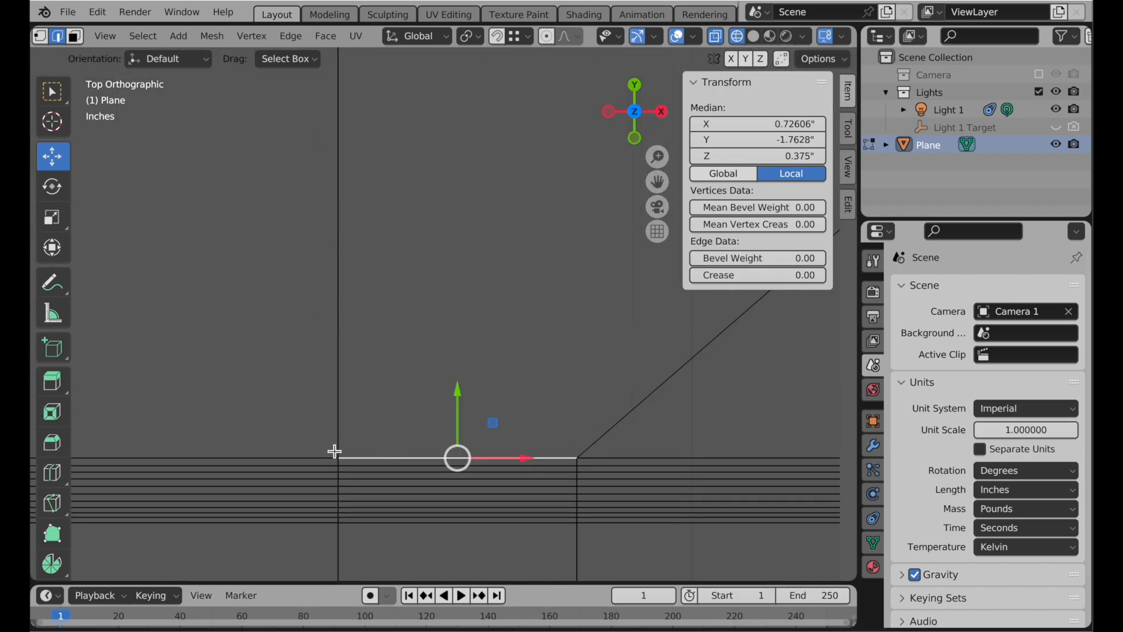
{"action": "left_click", "coordinate": [638, 413], "text": "shift"}
{"action": "scroll", "coordinate": [588, 258], "scroll_direction": "down", "scroll_amount": 6}
{"action": "middle_click_drag", "start_coordinate": [591, 251], "coordinate": [354, 567], "text": "shift"}
{"action": "left_click", "coordinate": [529, 374], "text": "shift"}
{"action": "left_click", "coordinate": [518, 193], "text": "shift"}
{"action": "left_click", "coordinate": [507, 91], "text": "shift"}
{"action": "middle_click_drag", "start_coordinate": [507, 125], "coordinate": [546, 427], "text": "shift"}
{"action": "middle_click_drag", "start_coordinate": [494, 156], "coordinate": [552, 353], "text": "shift"}
{"action": "left_click", "coordinate": [552, 353], "text": "shift"}
{"action": "left_click", "coordinate": [515, 205], "text": "shift"}
{"action": "middle_click_drag", "start_coordinate": [515, 206], "coordinate": [599, 457], "text": "shift"}
{"action": "scroll", "coordinate": [585, 262], "scroll_direction": "up", "scroll_amount": 2}
{"action": "scroll", "coordinate": [585, 263], "scroll_direction": "up", "scroll_amount": 4}
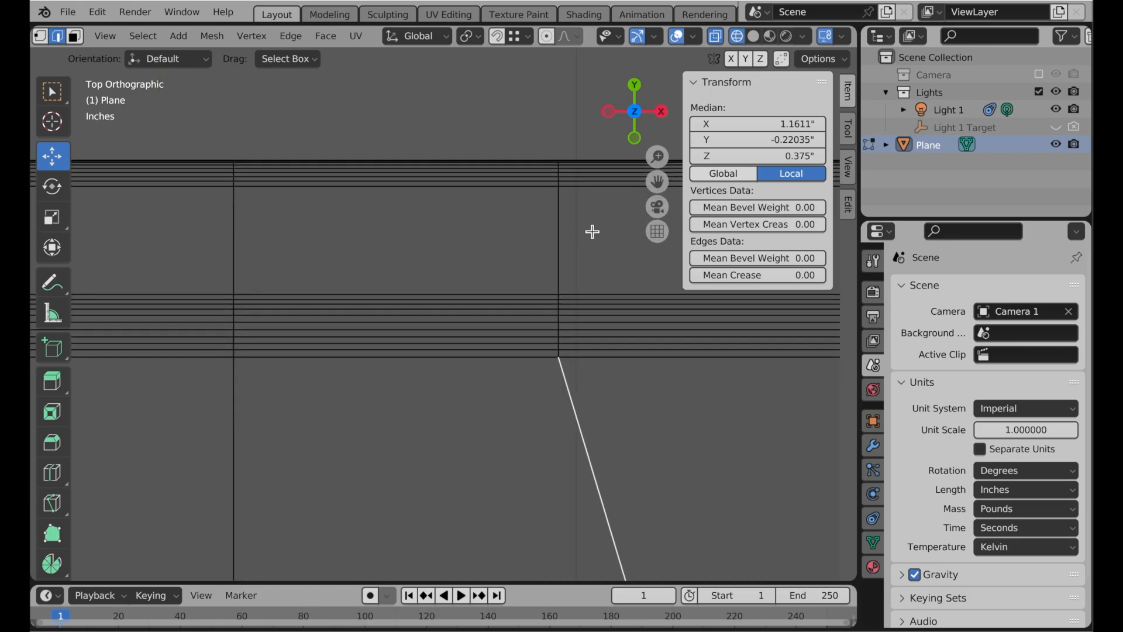
{"action": "left_click", "coordinate": [521, 357], "text": "shift"}
{"action": "scroll", "coordinate": [586, 357], "scroll_direction": "down", "scroll_amount": 8}
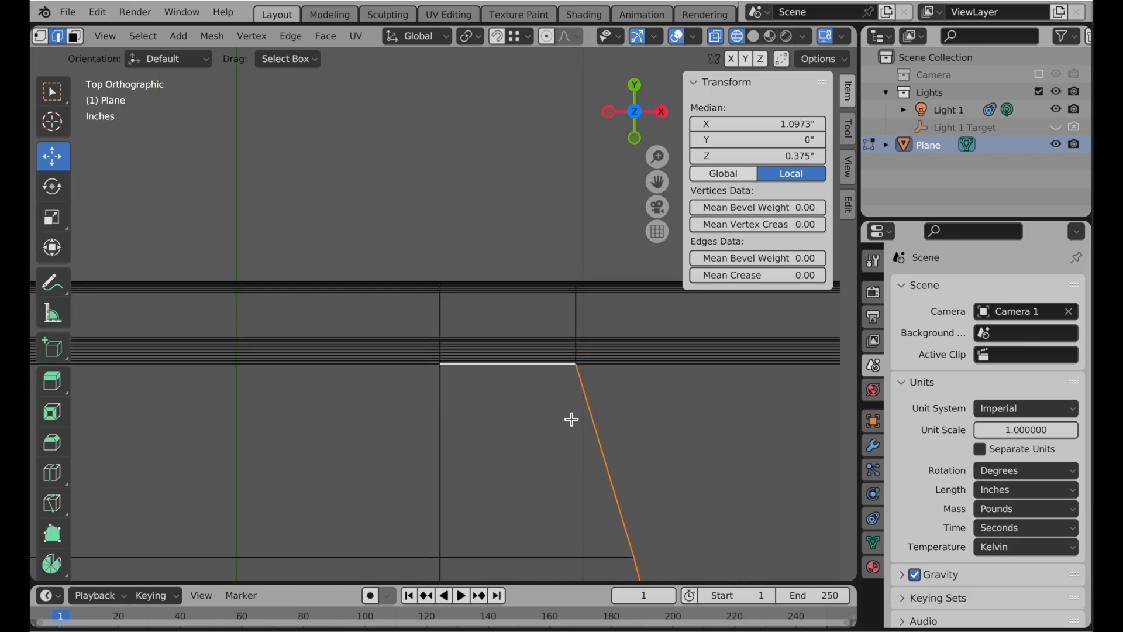
{"action": "middle_click_drag", "start_coordinate": [572, 454], "coordinate": [454, 221], "text": "shift"}
{"action": "scroll", "coordinate": [454, 222], "scroll_direction": "down", "scroll_amount": 3}
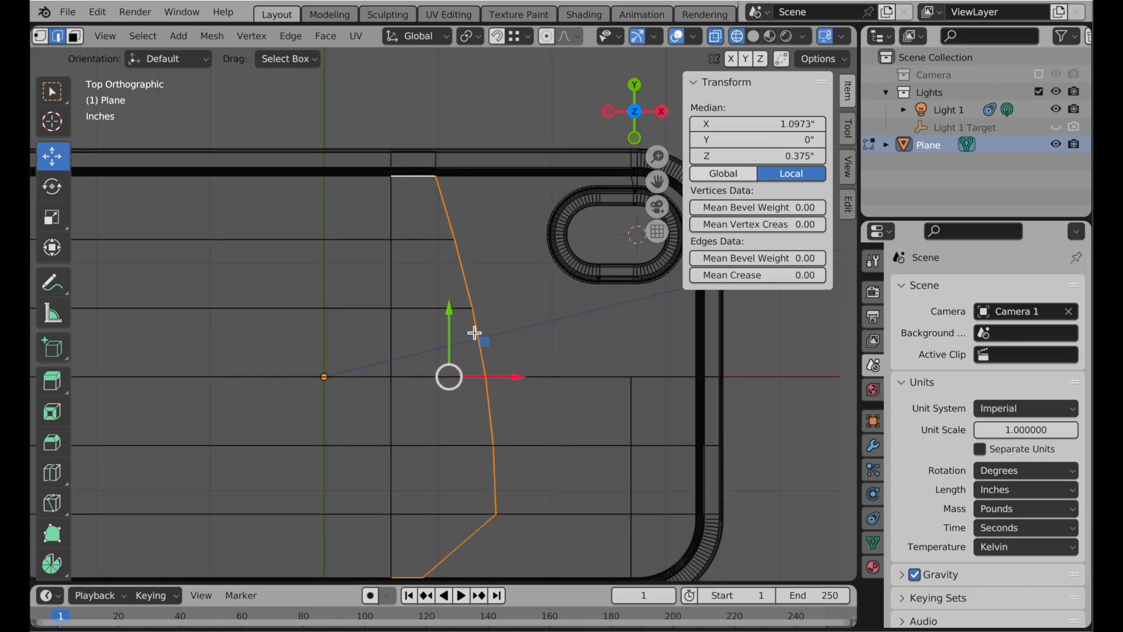
{"action": "middle_click_drag", "start_coordinate": [477, 343], "coordinate": [464, 283], "text": "shift"}
{"action": "right_click", "coordinate": [464, 285]}
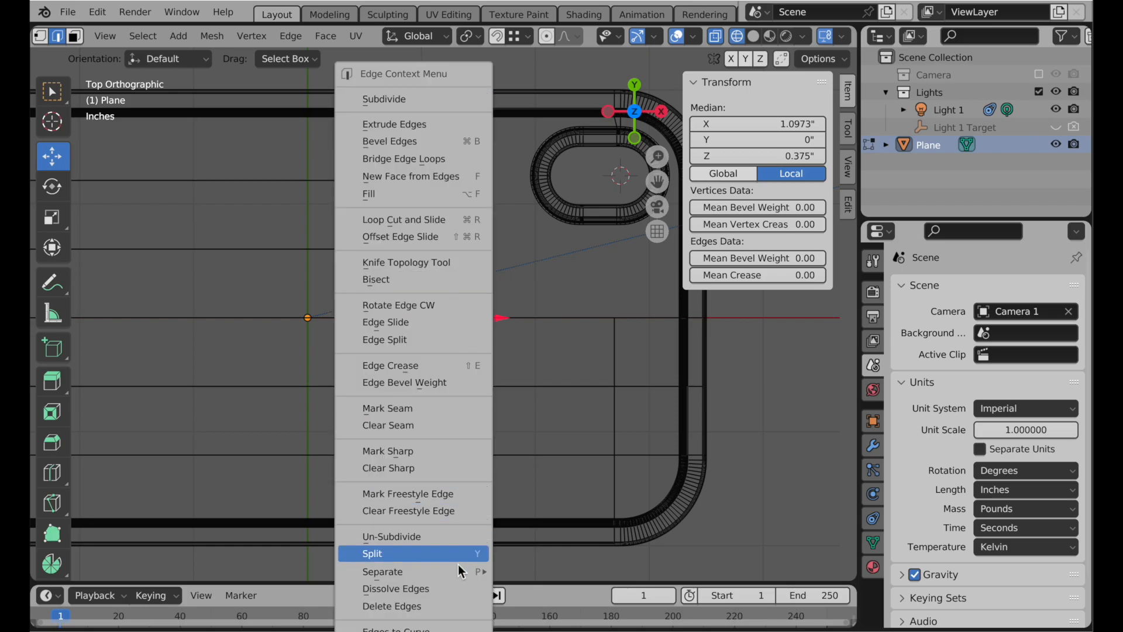
{"action": "mouse_move", "coordinate": [458, 570]}
{"action": "left_click", "coordinate": [525, 573]}
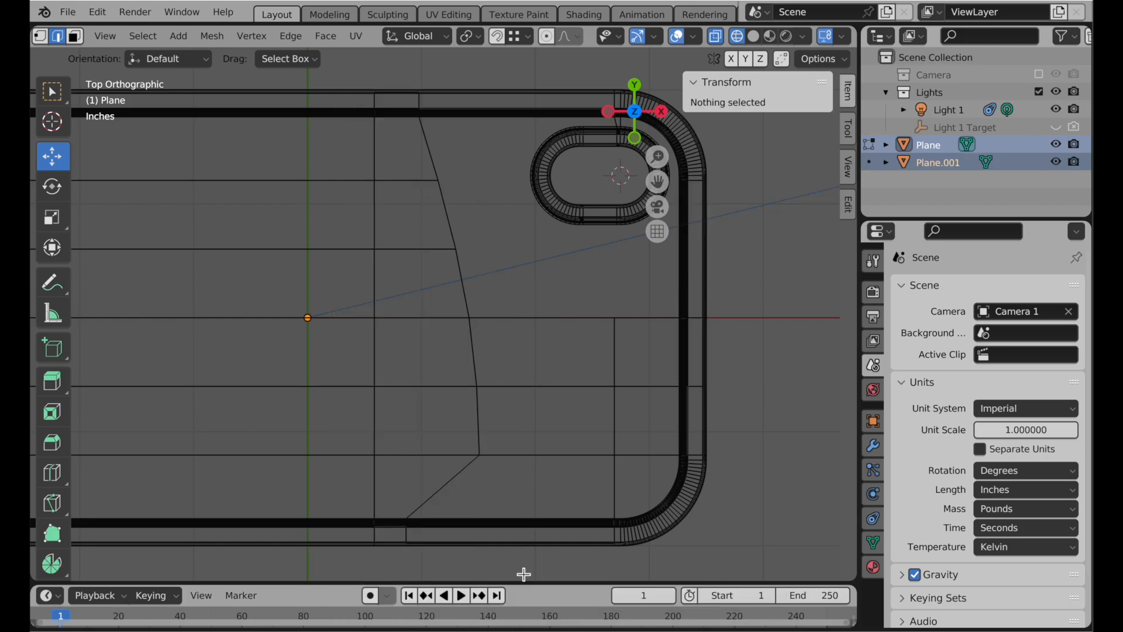
Step: Rename the newly separated object as Contour Source
{"action": "double_click", "coordinate": [940, 161]}
{"action": "type", "text": "Contour"}
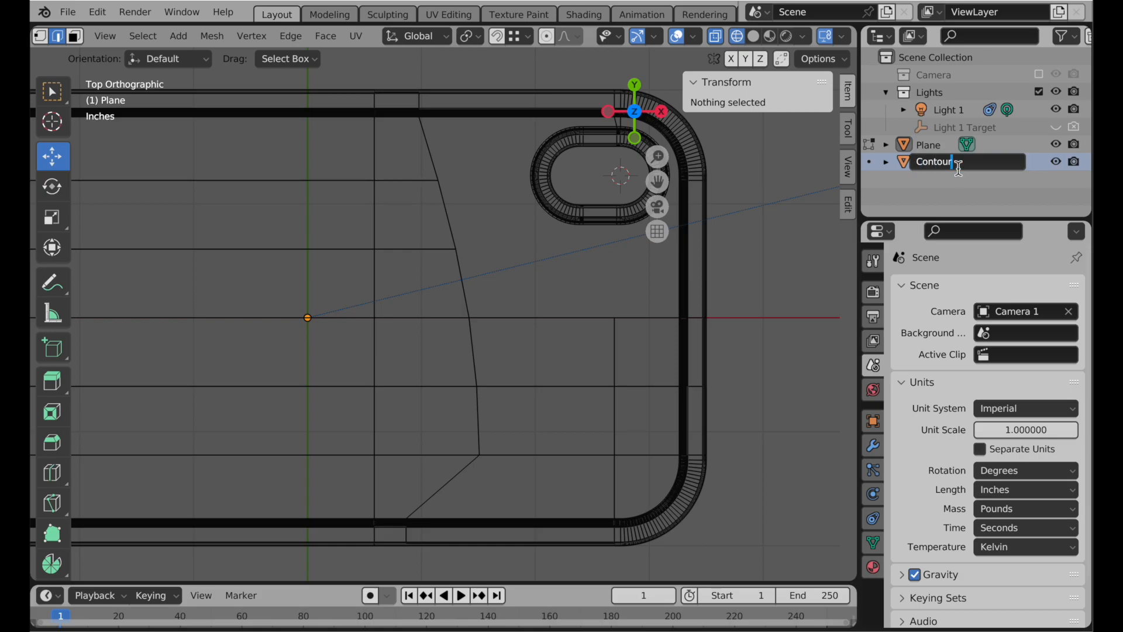
{"action": "type", "text": " Source"}
{"action": "key", "text": "Return"}
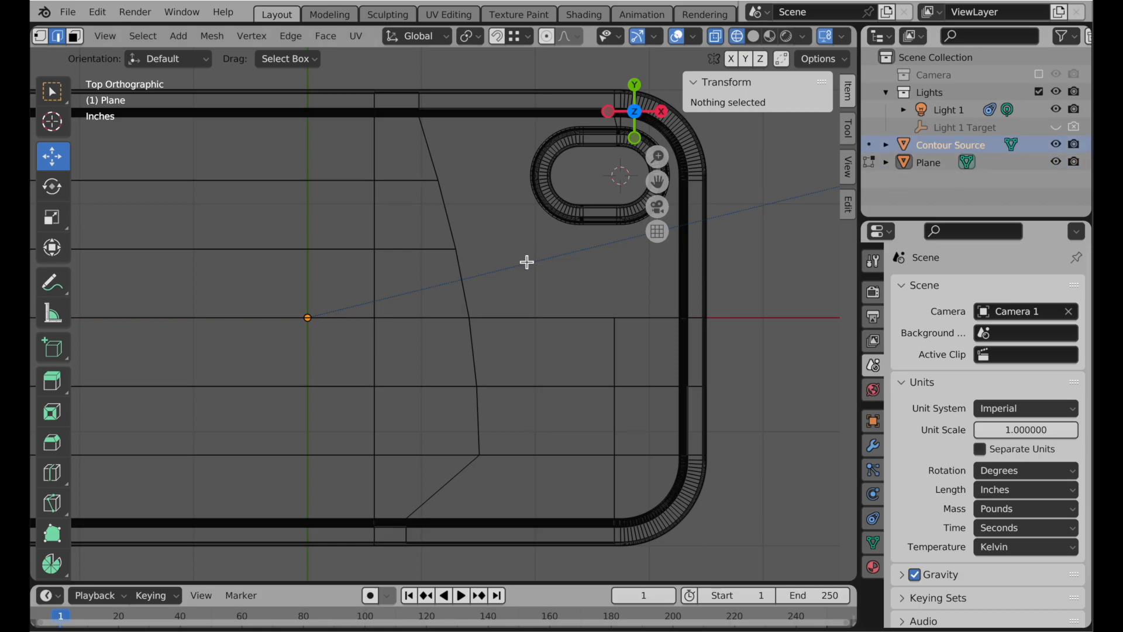
Step: Rename the Plane object as SSD Drive in Object Mode and hide it from the viewport and renders
{"action": "key", "text": "Tab"}
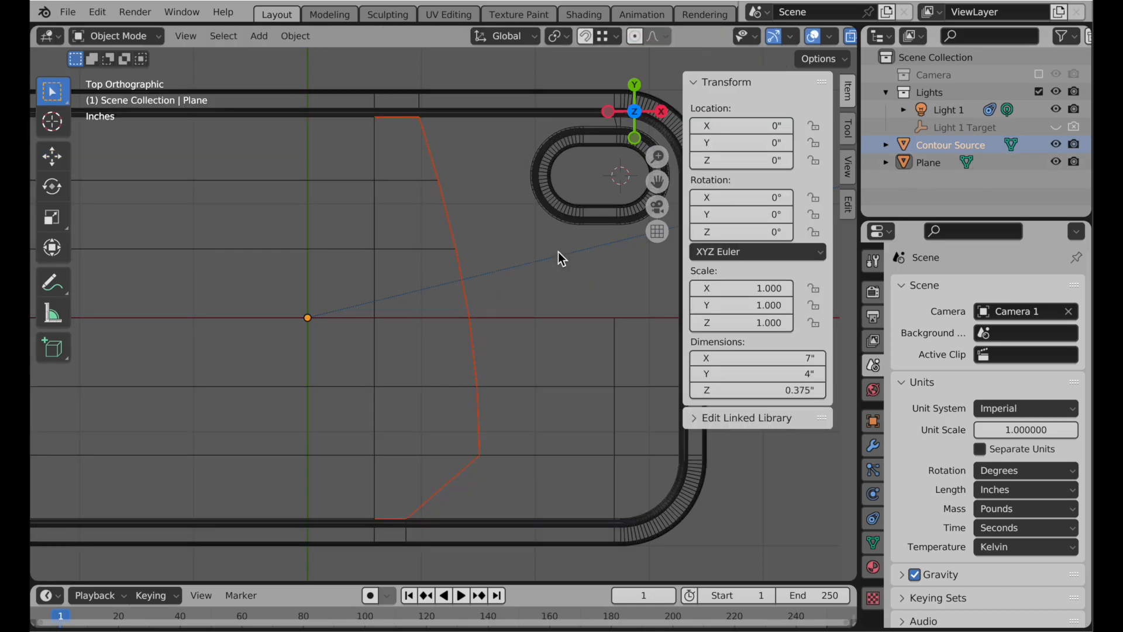
{"action": "left_click", "coordinate": [543, 71]}
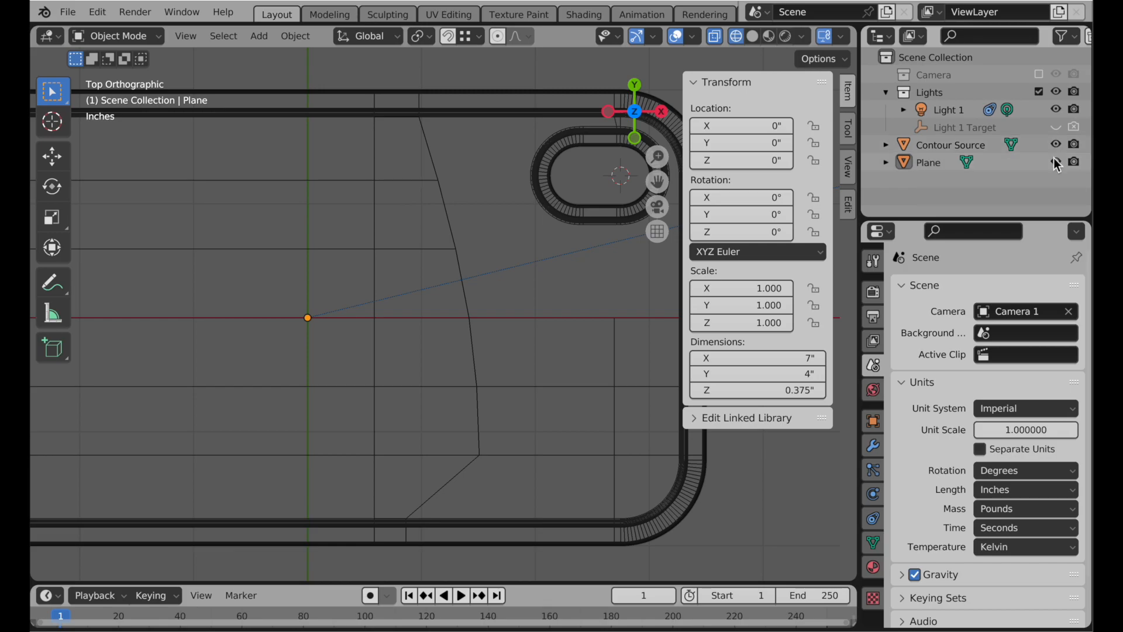
{"action": "double_click", "coordinate": [934, 162]}
{"action": "type", "text": "SSD Drive"}
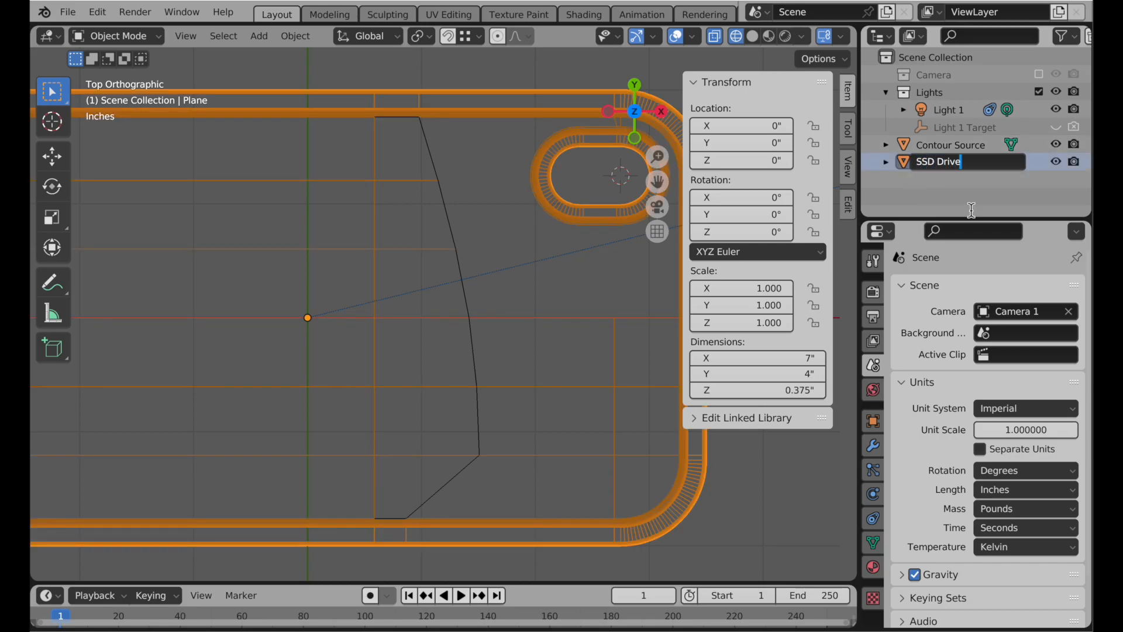
{"action": "key", "text": "Return"}
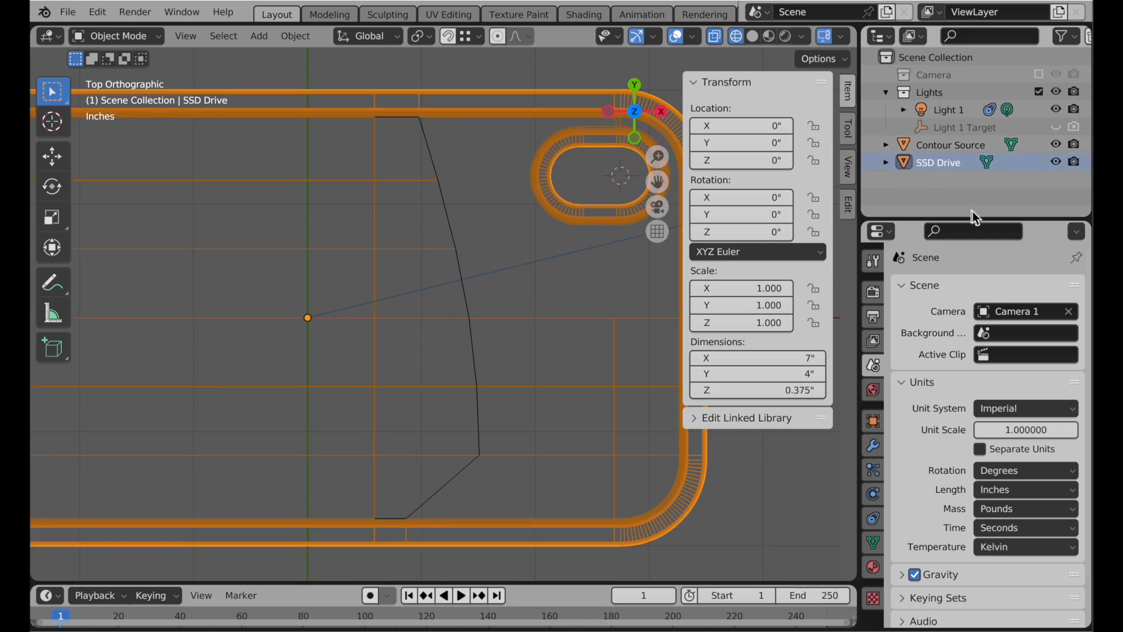
{"action": "left_click_drag", "start_coordinate": [1055, 161], "coordinate": [1079, 167]}
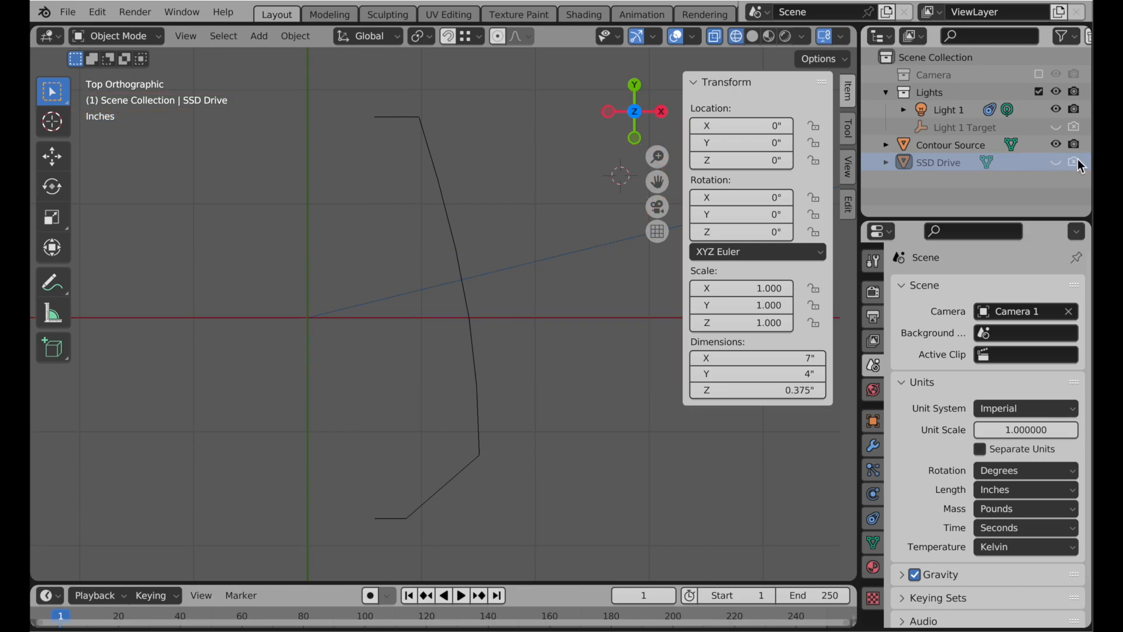
Step: Subdivide the lower diagonal edge of Contour Source with 3 cuts and a smoothness of 4
{"action": "left_click", "coordinate": [451, 214]}
{"action": "key", "text": "Tab"}
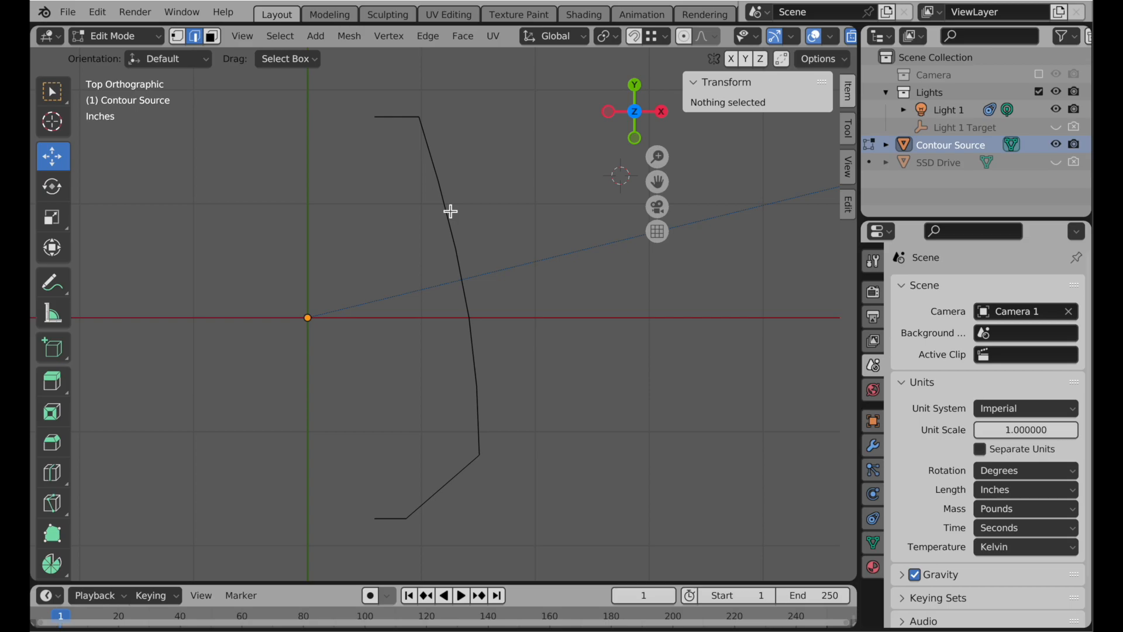
{"action": "scroll", "coordinate": [449, 459], "scroll_direction": "up", "scroll_amount": 2}
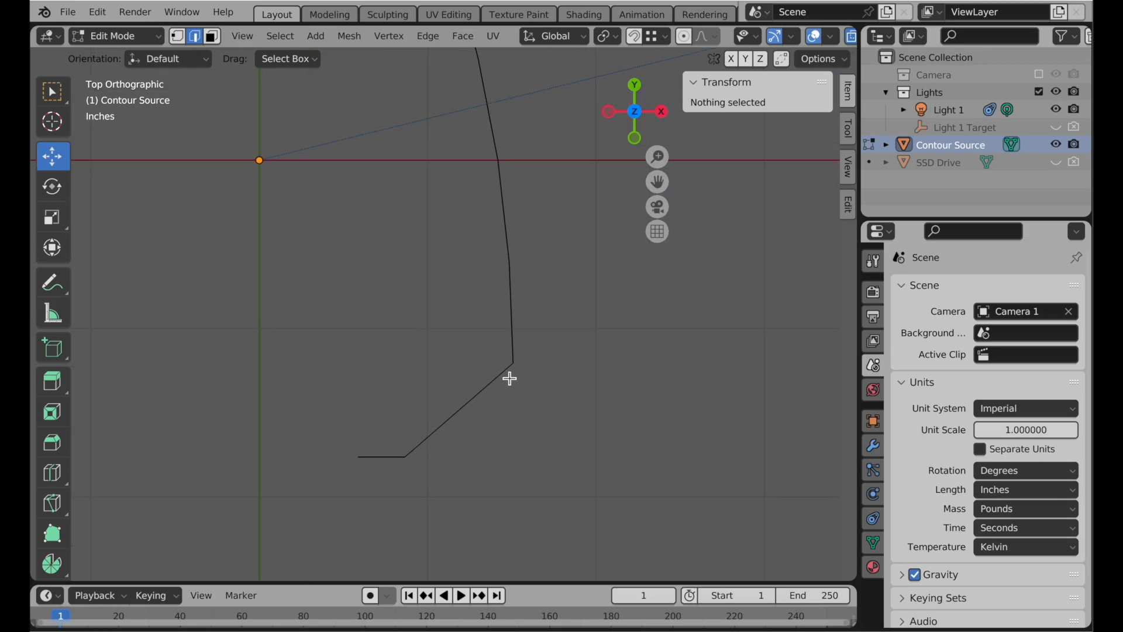
{"action": "scroll", "coordinate": [456, 429], "scroll_direction": "up", "scroll_amount": 2}
{"action": "left_click", "coordinate": [474, 396]}
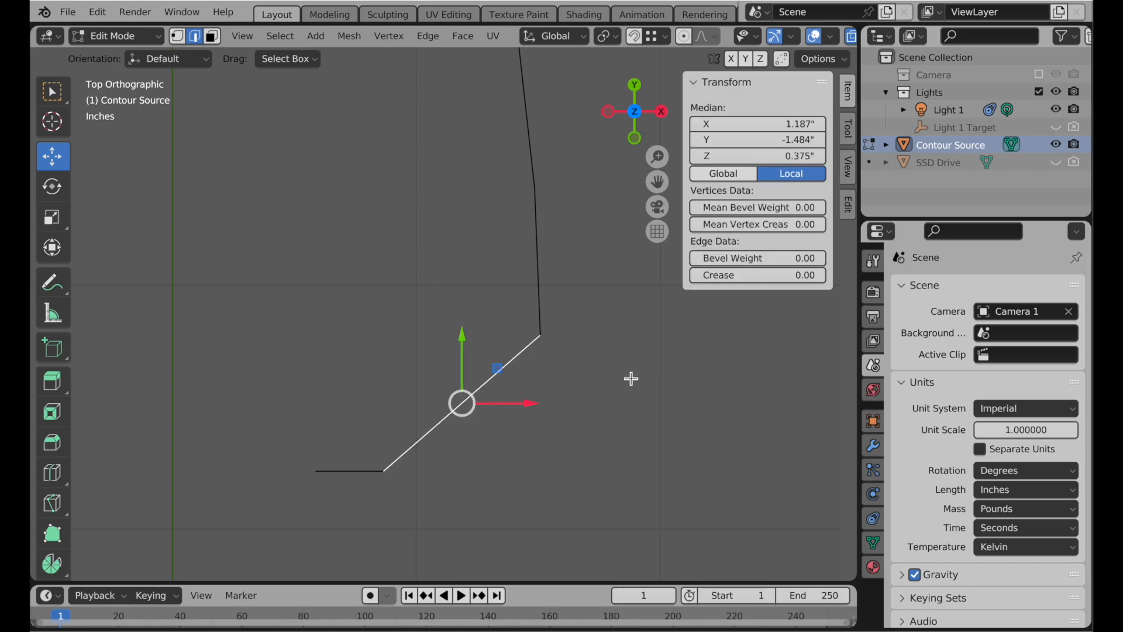
{"action": "right_click", "coordinate": [243, 139]}
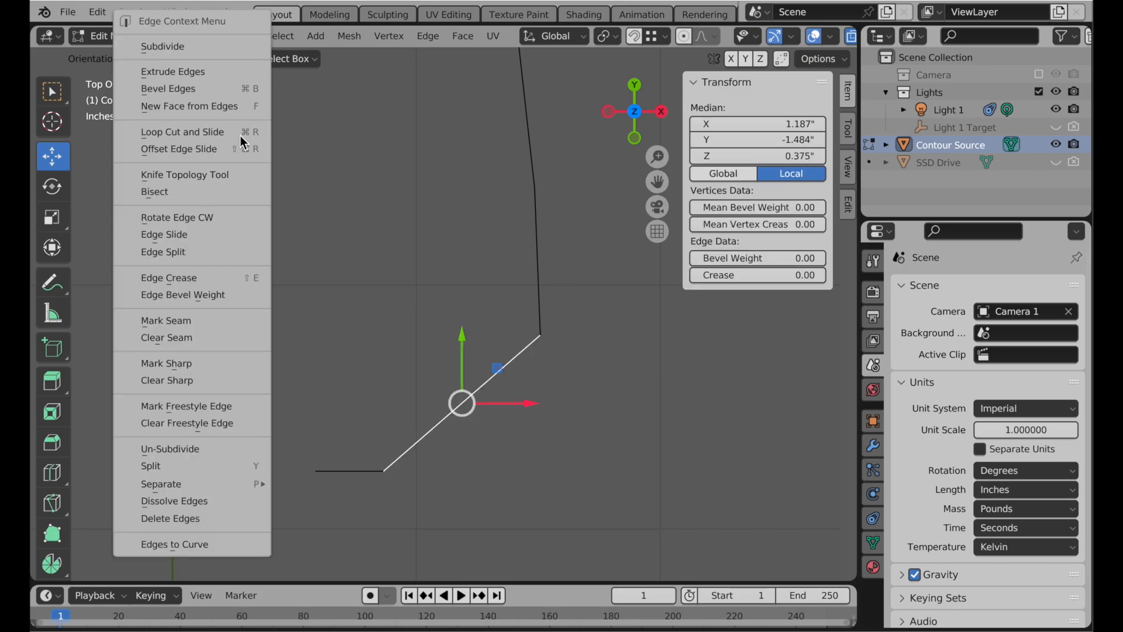
{"action": "left_click", "coordinate": [220, 46]}
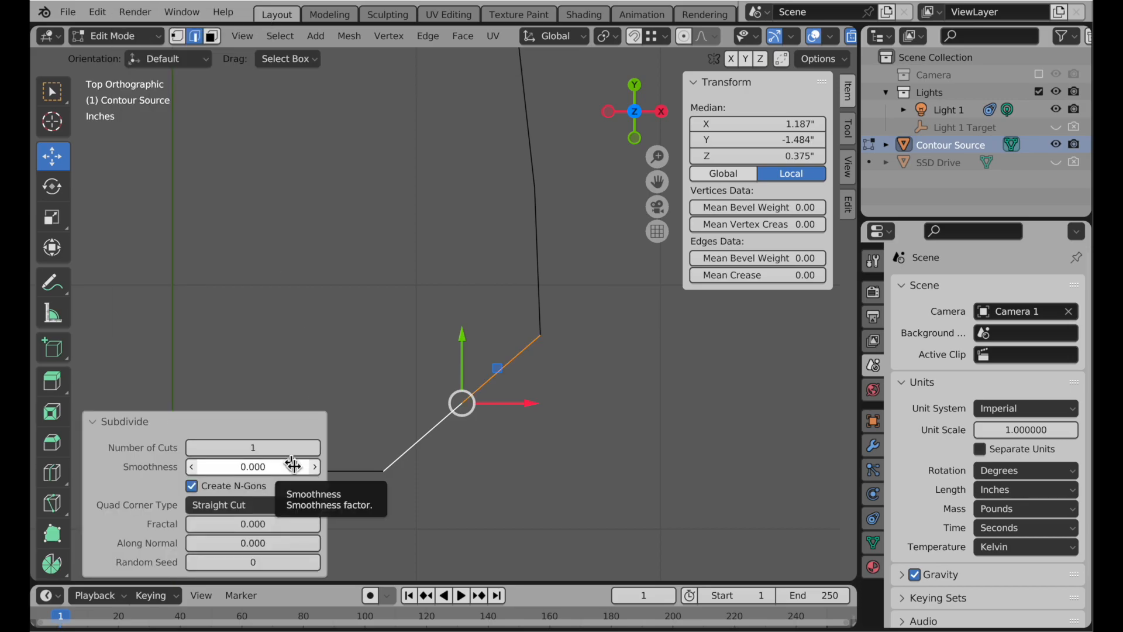
{"action": "left_click", "coordinate": [270, 448]}
{"action": "key", "text": "Return"}
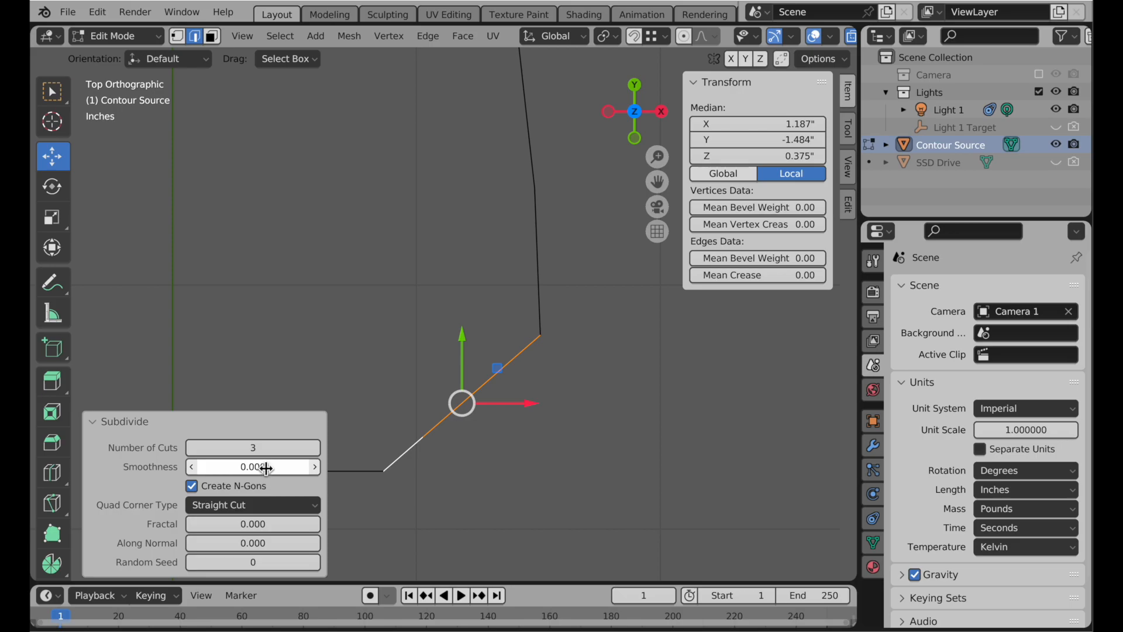
{"action": "left_click", "coordinate": [267, 469]}
{"action": "type", "text": "4"}
{"action": "key", "text": "Return"}
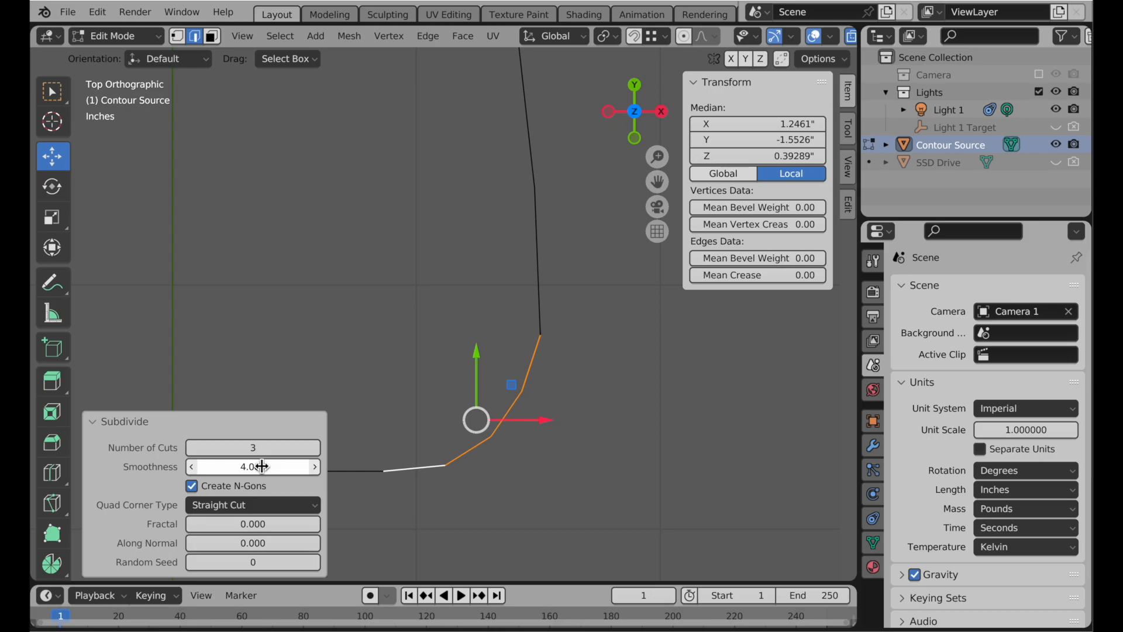
Step: Switch to vertex selection and move the vertex where the lower bend starts up about 0.068" along Y
{"action": "left_click", "coordinate": [178, 36]}
{"action": "left_click", "coordinate": [390, 231]}
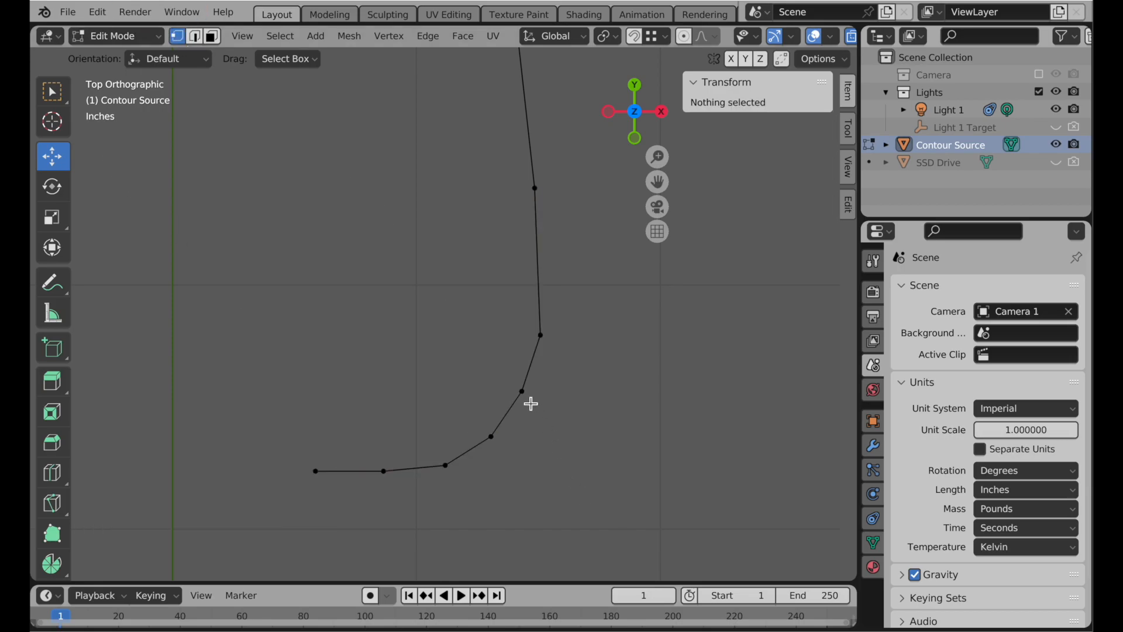
{"action": "middle_click_drag", "start_coordinate": [571, 369], "coordinate": [603, 442], "text": "shift"}
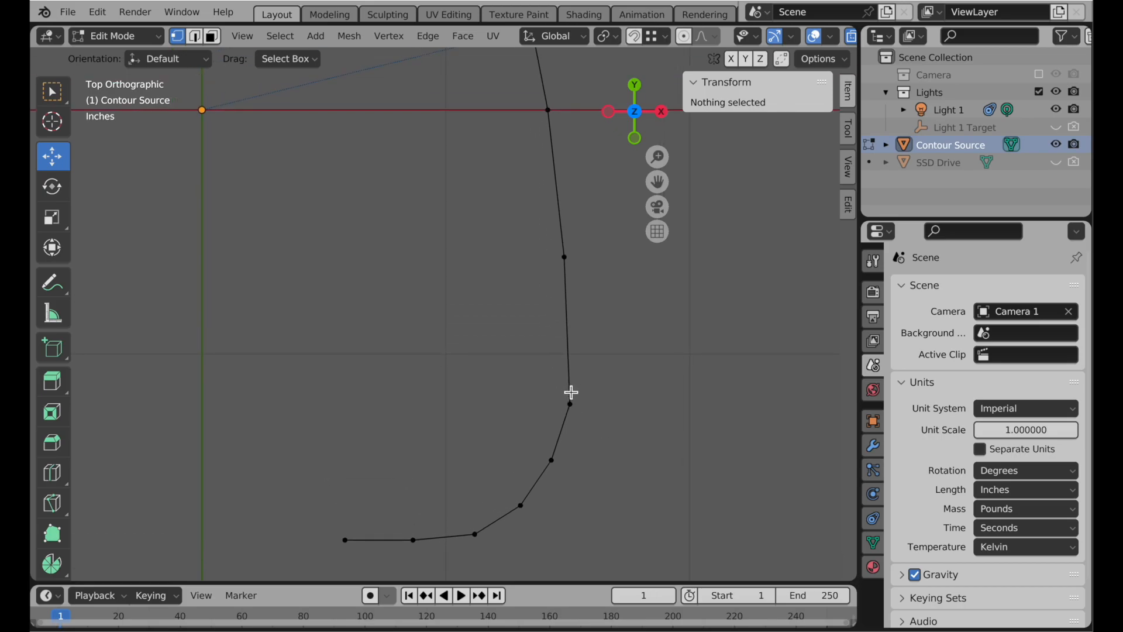
{"action": "left_click", "coordinate": [570, 404]}
{"action": "left_click", "coordinate": [637, 405]}
{"action": "left_click_drag", "start_coordinate": [606, 369], "coordinate": [609, 348]}
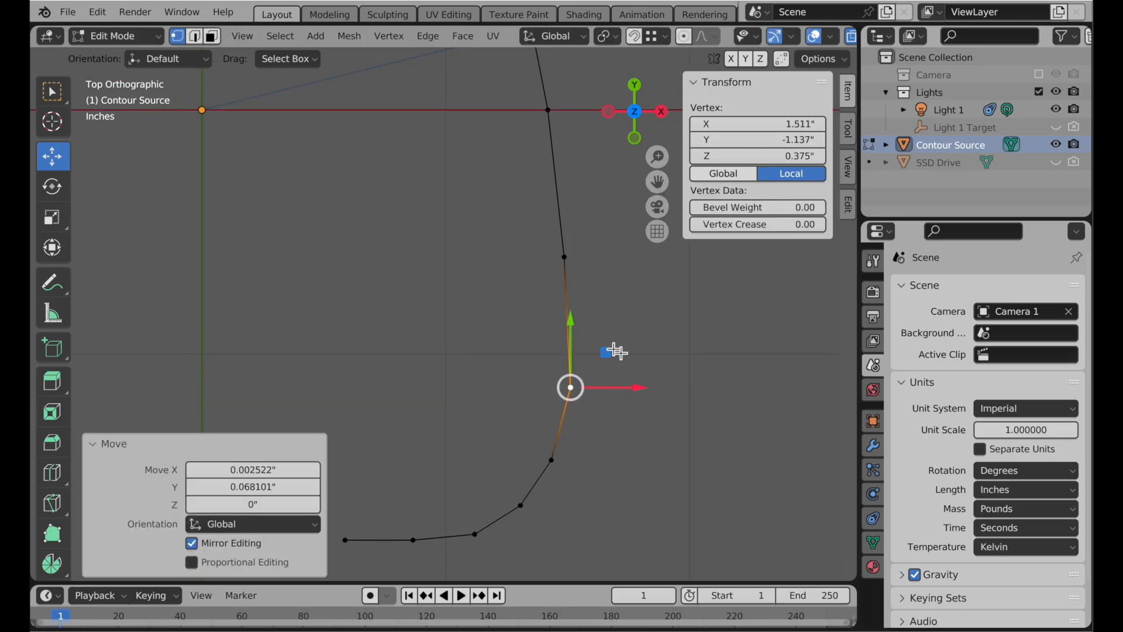
{"action": "left_click", "coordinate": [666, 329]}
{"action": "left_click", "coordinate": [571, 386]}
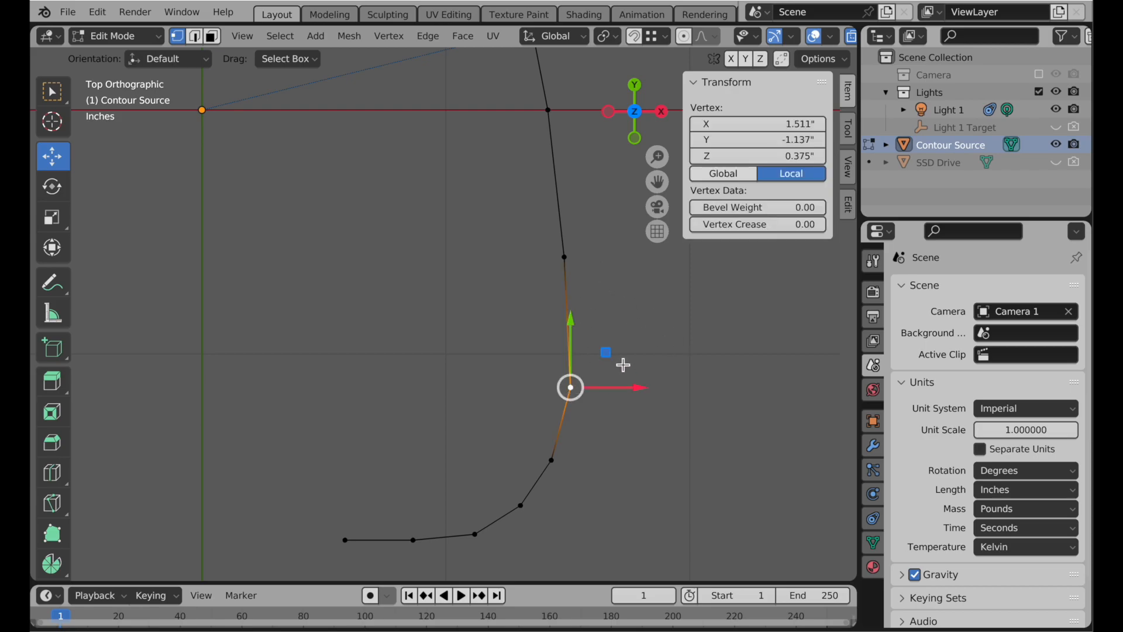
Step: Nudge the selected vertex at the start of Contour Source's lower bend slightly in the XY plane and clear the selection
{"action": "left_click_drag", "start_coordinate": [608, 354], "coordinate": [606, 348]}
{"action": "left_click", "coordinate": [632, 339]}
{"action": "middle_click_drag", "start_coordinate": [605, 331], "coordinate": [543, 395], "text": "ctrl"}
{"action": "middle_click_drag", "start_coordinate": [652, 317], "coordinate": [577, 484], "text": "shift"}
{"action": "scroll", "coordinate": [617, 371], "scroll_direction": "down", "scroll_amount": 2}
{"action": "scroll", "coordinate": [589, 442], "scroll_direction": "down", "scroll_amount": 1}
{"action": "middle_click_drag", "start_coordinate": [590, 442], "coordinate": [595, 409], "text": "shift"}
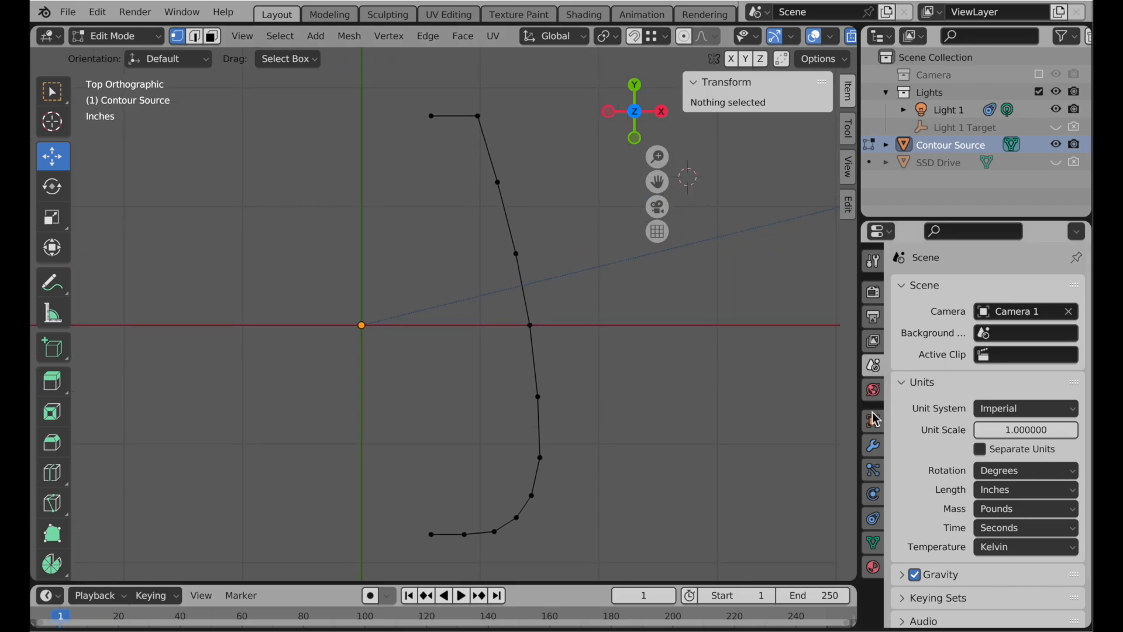
Step: Add a Subdivision Surface modifier to Contour Source with both the viewport and render levels set to 3
{"action": "left_click", "coordinate": [873, 445]}
{"action": "left_click", "coordinate": [973, 289]}
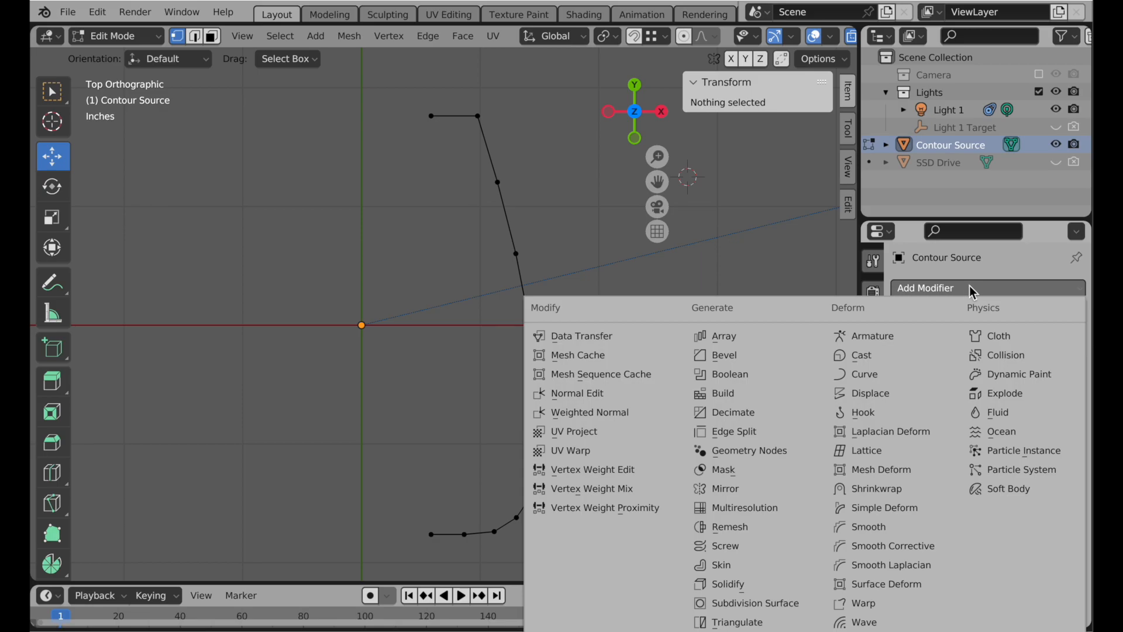
{"action": "left_click", "coordinate": [781, 603]}
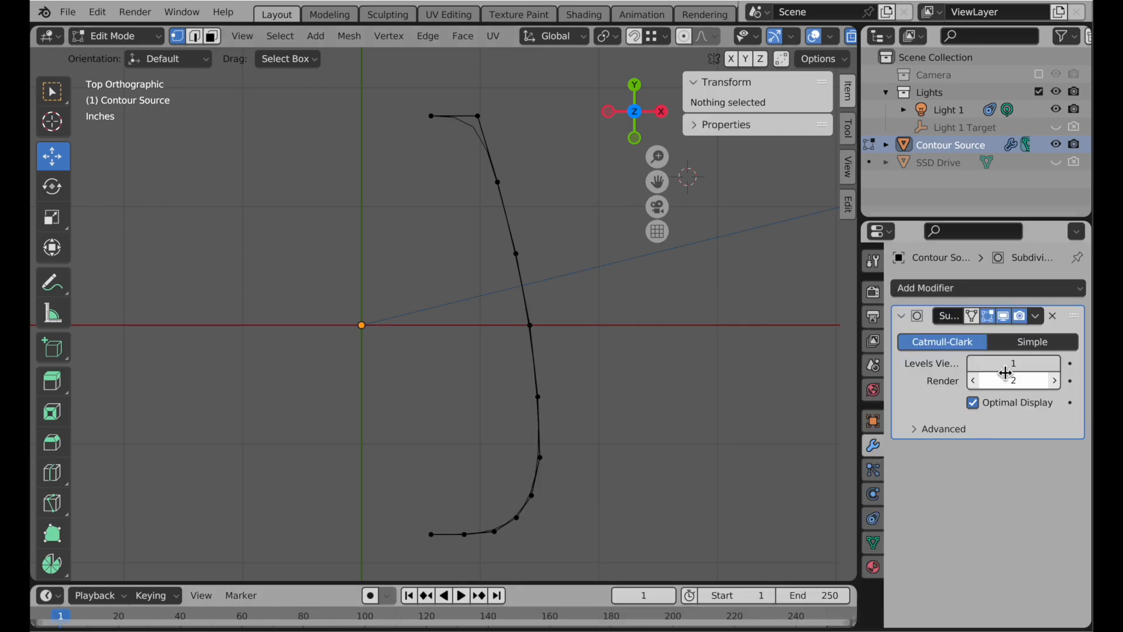
{"action": "left_click_drag", "start_coordinate": [1014, 363], "coordinate": [1015, 382]}
{"action": "type", "text": "3"}
{"action": "key", "text": "Return"}
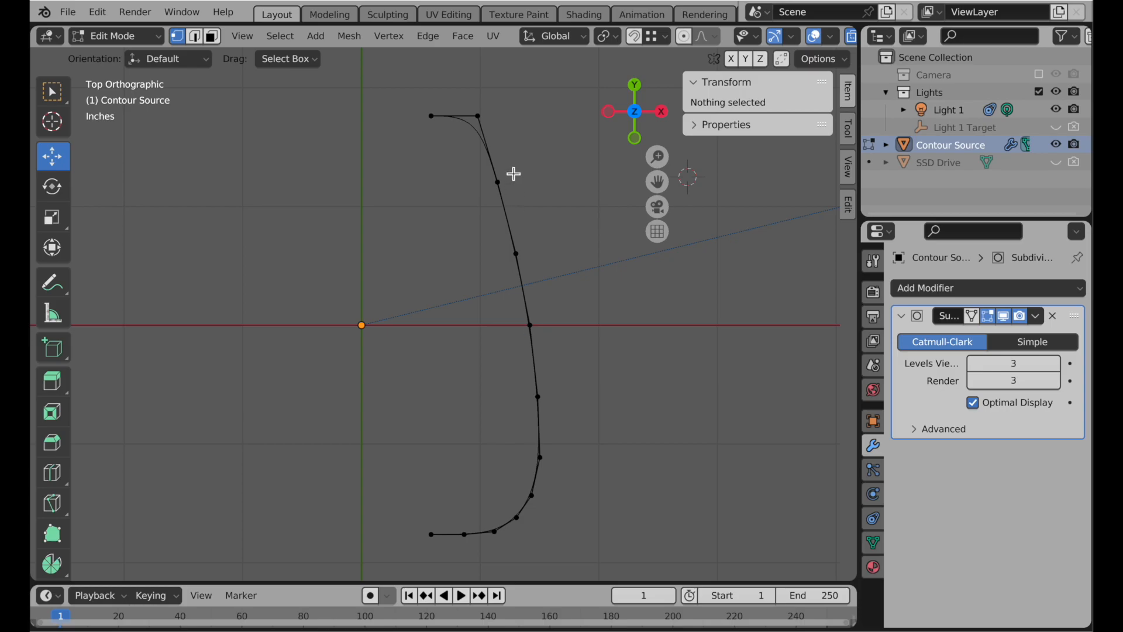
Step: Fine-tune the vertices of the lower bend with small moves in the XY plane to smooth the contour
{"action": "scroll", "coordinate": [574, 444], "scroll_direction": "up", "scroll_amount": 4}
{"action": "scroll", "coordinate": [590, 412], "scroll_direction": "up", "scroll_amount": 2}
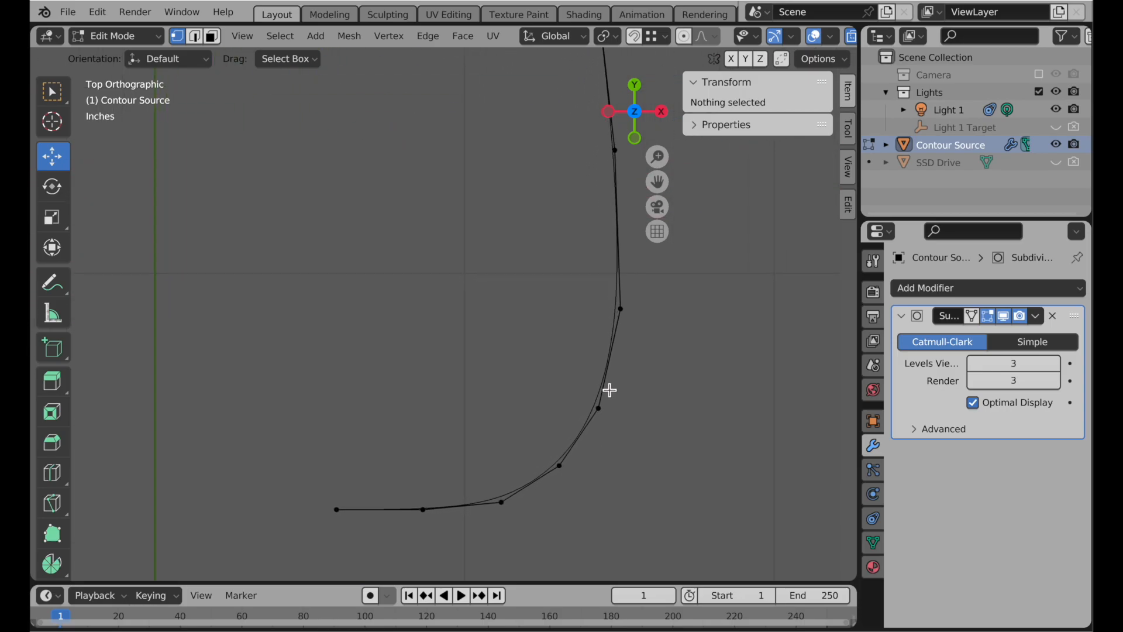
{"action": "scroll", "coordinate": [576, 412], "scroll_direction": "down", "scroll_amount": 1, "text": "shift"}
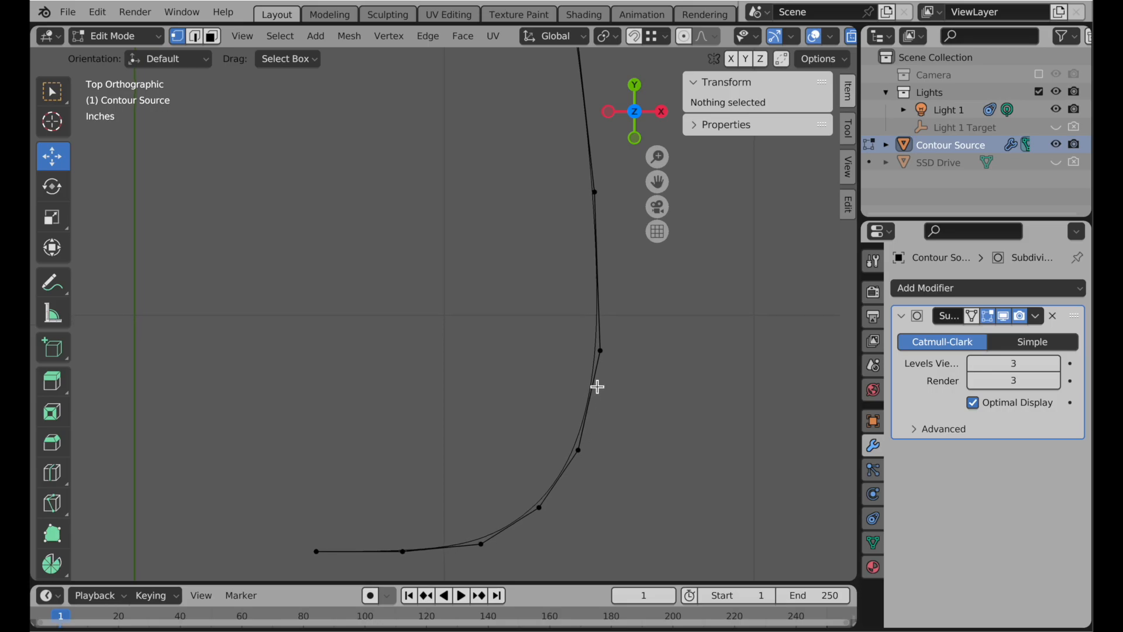
{"action": "left_click", "coordinate": [600, 350]}
{"action": "mouse_move", "coordinate": [636, 314]}
{"action": "left_mouse_down"}
{"action": "mouse_move", "coordinate": [506, 318]}
{"action": "mouse_move", "coordinate": [710, 333]}
{"action": "mouse_move", "coordinate": [595, 318]}
{"action": "mouse_move", "coordinate": [634, 321]}
{"action": "left_mouse_up"}
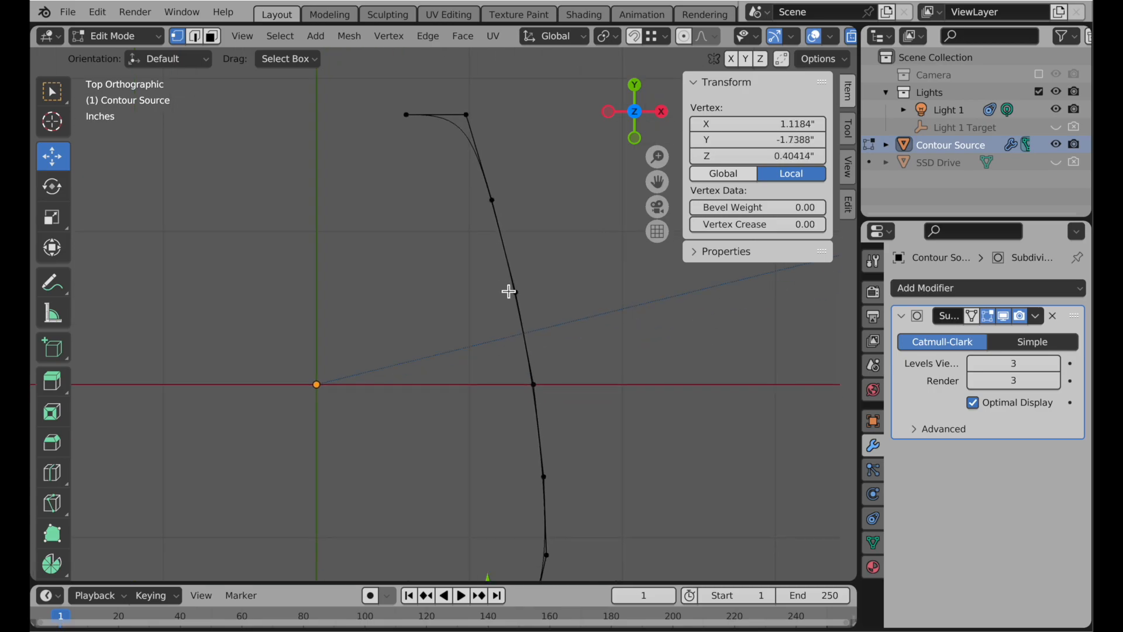
{"action": "scroll", "coordinate": [528, 253], "scroll_direction": "down", "scroll_amount": 5, "text": "shift"}
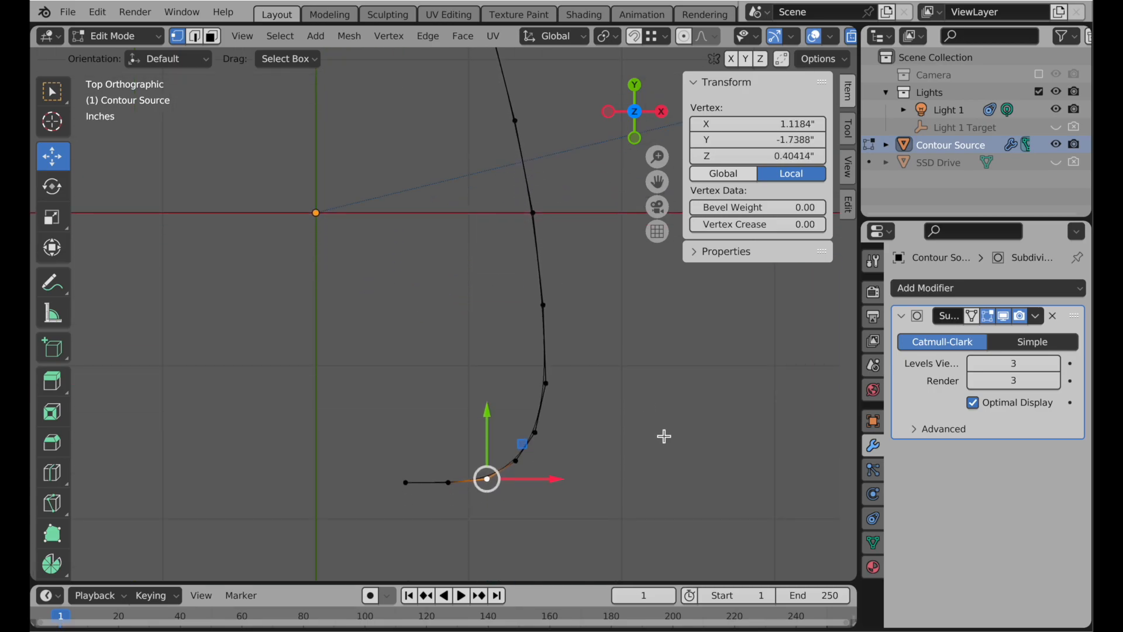
Step: Return to Object Mode and duplicate Contour Source in place
{"action": "key", "text": "Tab"}
{"action": "middle_click_drag", "start_coordinate": [584, 240], "coordinate": [564, 276], "text": "shift"}
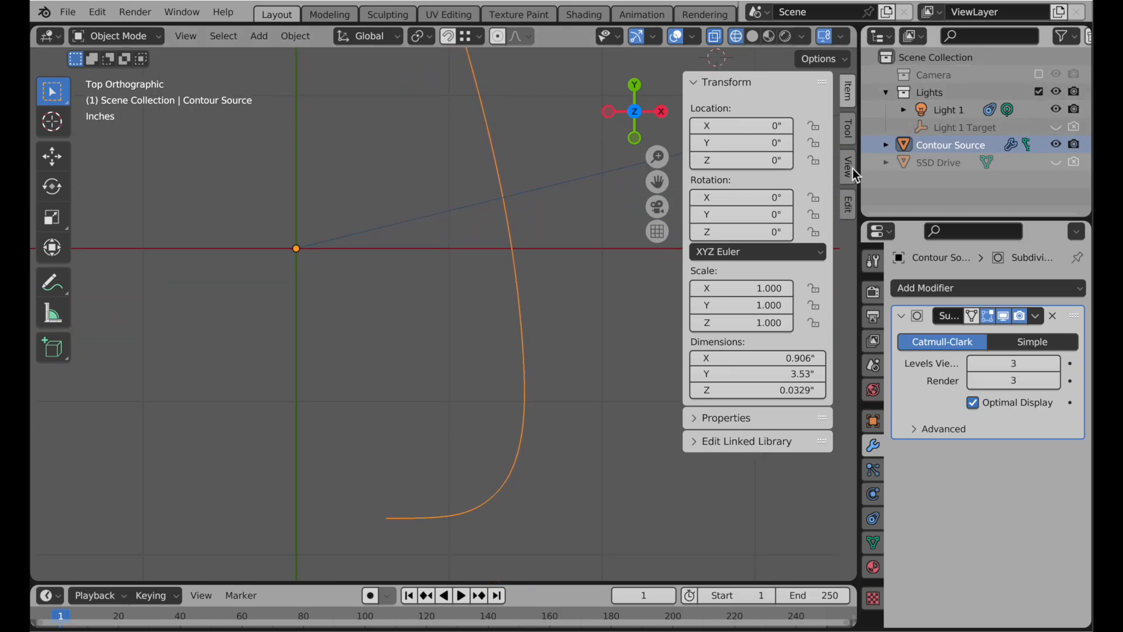
{"action": "key", "text": "shift+d"}
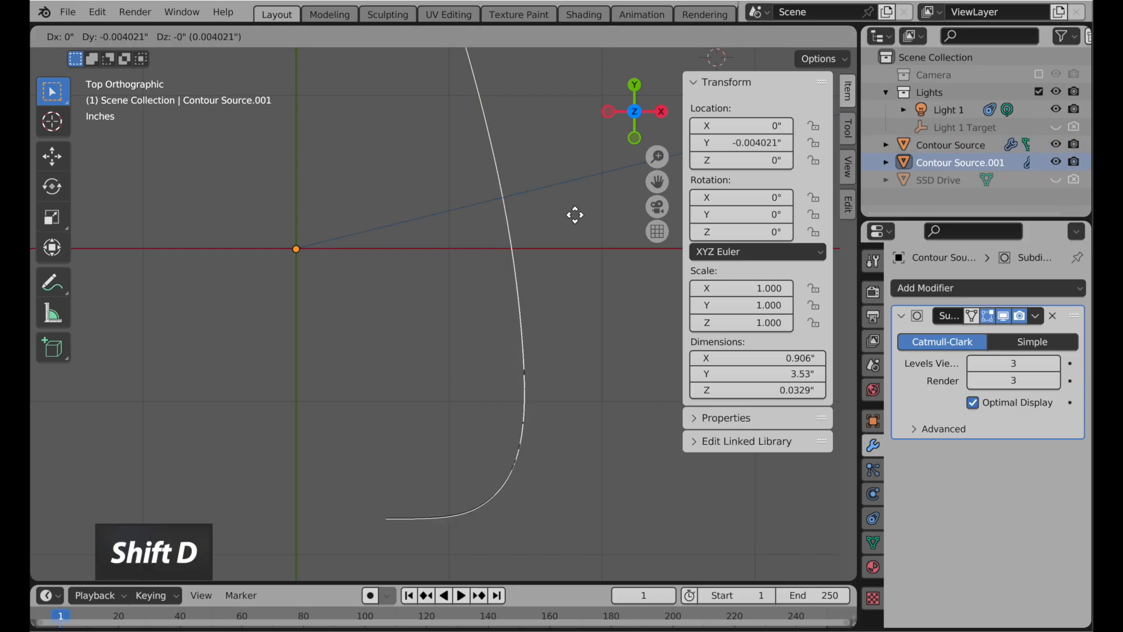
{"action": "key", "text": "Escape"}
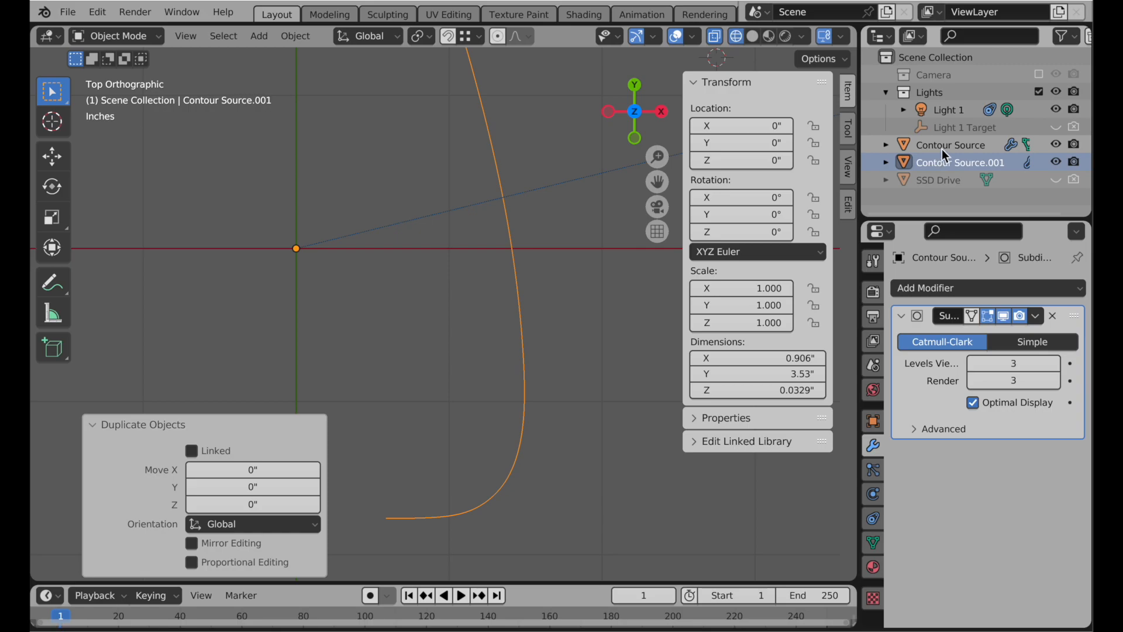
Step: Apply the Subdivision Surface modifier on the duplicated contour and hide the original Contour Source from the viewport
{"action": "left_click", "coordinate": [964, 169]}
{"action": "left_click", "coordinate": [1035, 316]}
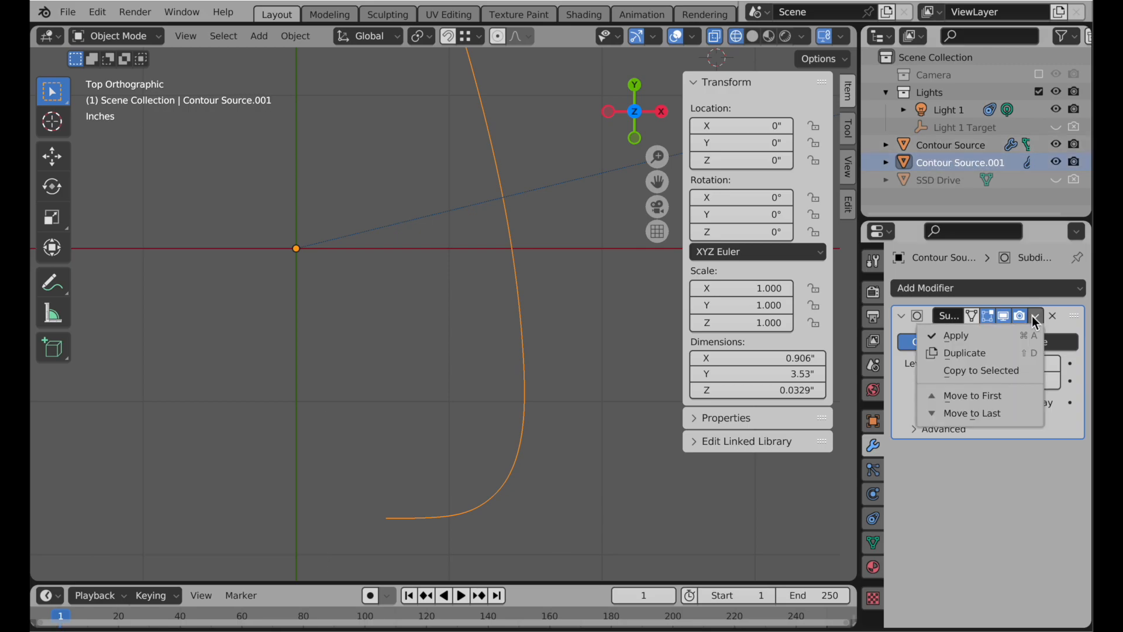
{"action": "left_click", "coordinate": [998, 335]}
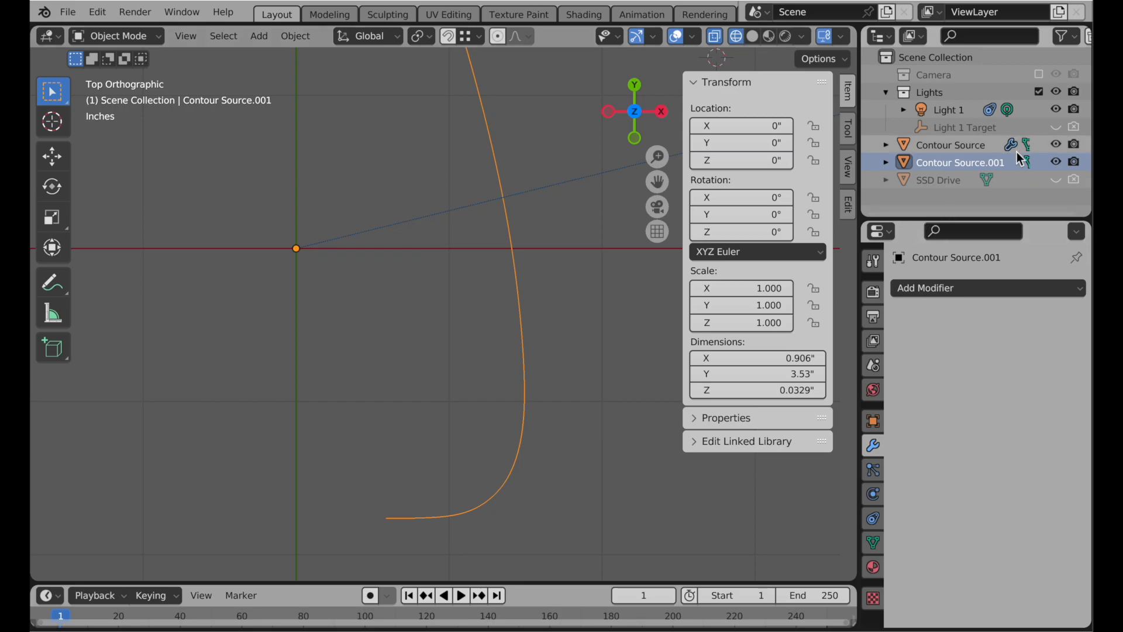
{"action": "left_click", "coordinate": [1056, 144]}
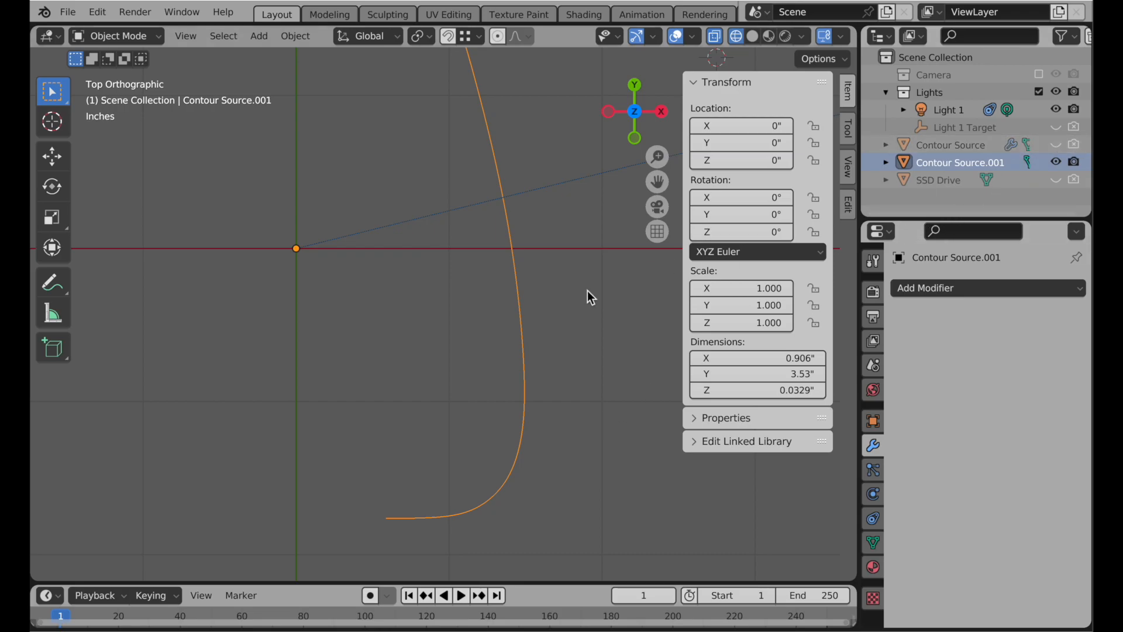
Step: Dissolve every other vertex along the lower end of the duplicated contour in Edit Mode
{"action": "key", "text": "Tab"}
{"action": "scroll", "coordinate": [544, 445], "scroll_direction": "up", "scroll_amount": 6}
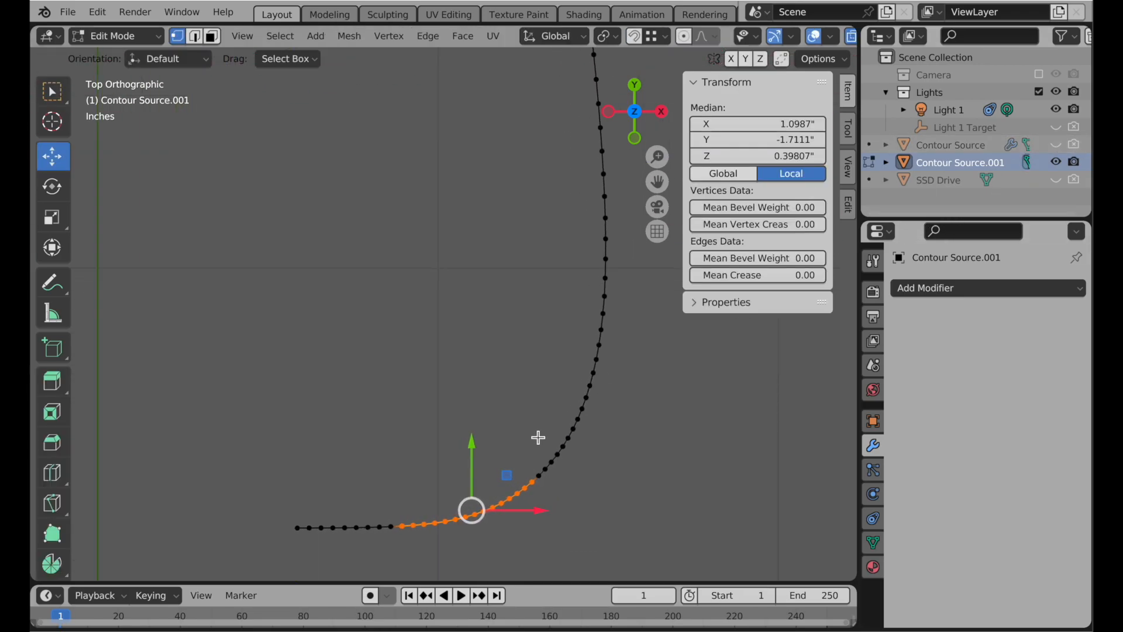
{"action": "scroll", "coordinate": [574, 416], "scroll_direction": "up", "scroll_amount": 1}
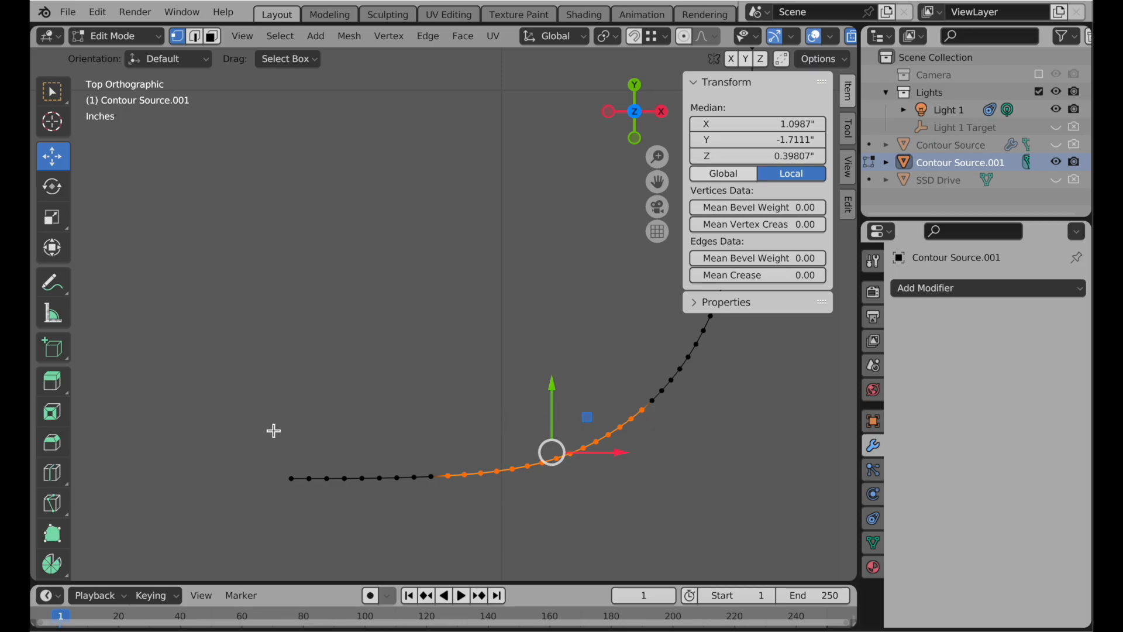
{"action": "key", "text": "ctrl+z"}
{"action": "left_click", "coordinate": [345, 481], "text": "shift"}
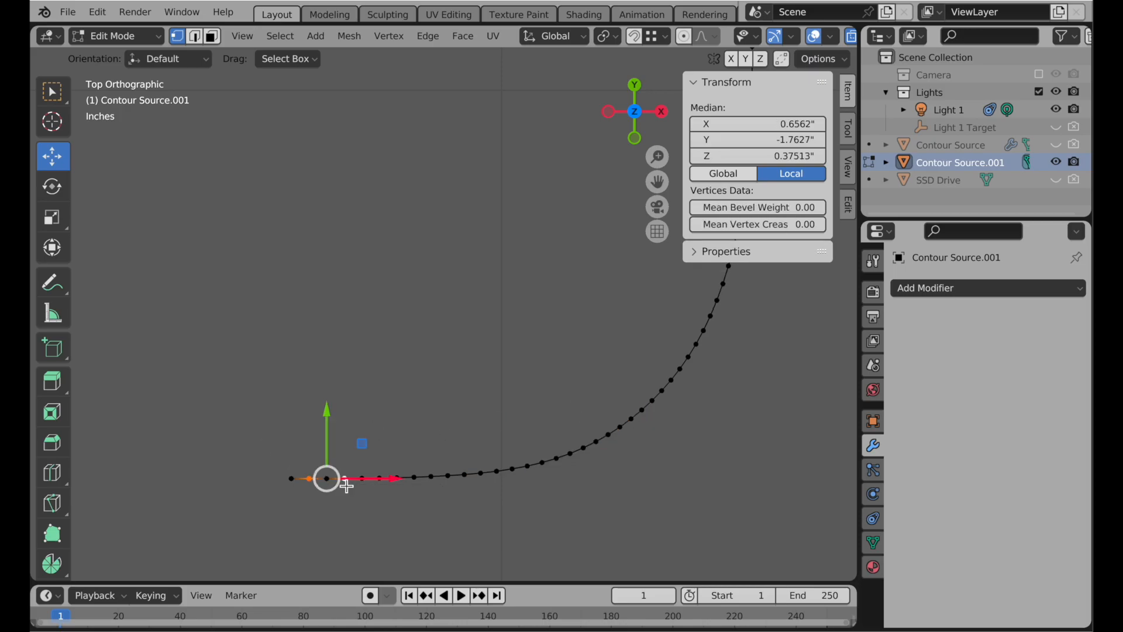
{"action": "left_click", "coordinate": [381, 483], "text": "shift"}
{"action": "left_click", "coordinate": [417, 481], "text": "shift"}
{"action": "left_click", "coordinate": [451, 478], "text": "shift"}
{"action": "left_click", "coordinate": [489, 476], "text": "shift"}
{"action": "left_click", "coordinate": [514, 469], "text": "shift"}
{"action": "right_click", "coordinate": [640, 338]}
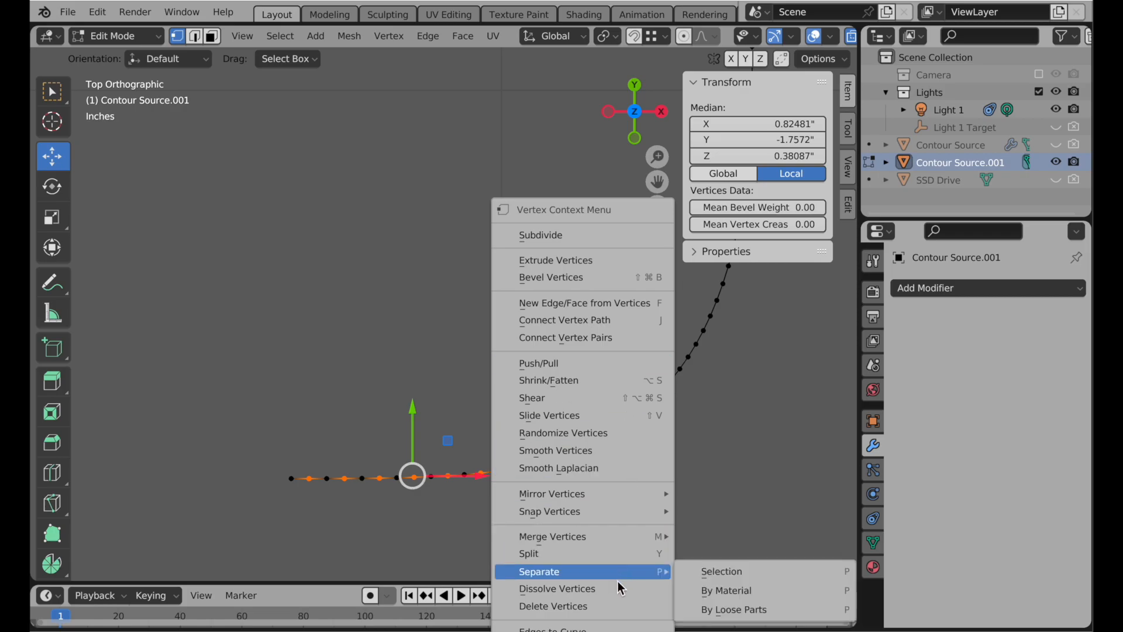
{"action": "left_click", "coordinate": [614, 589]}
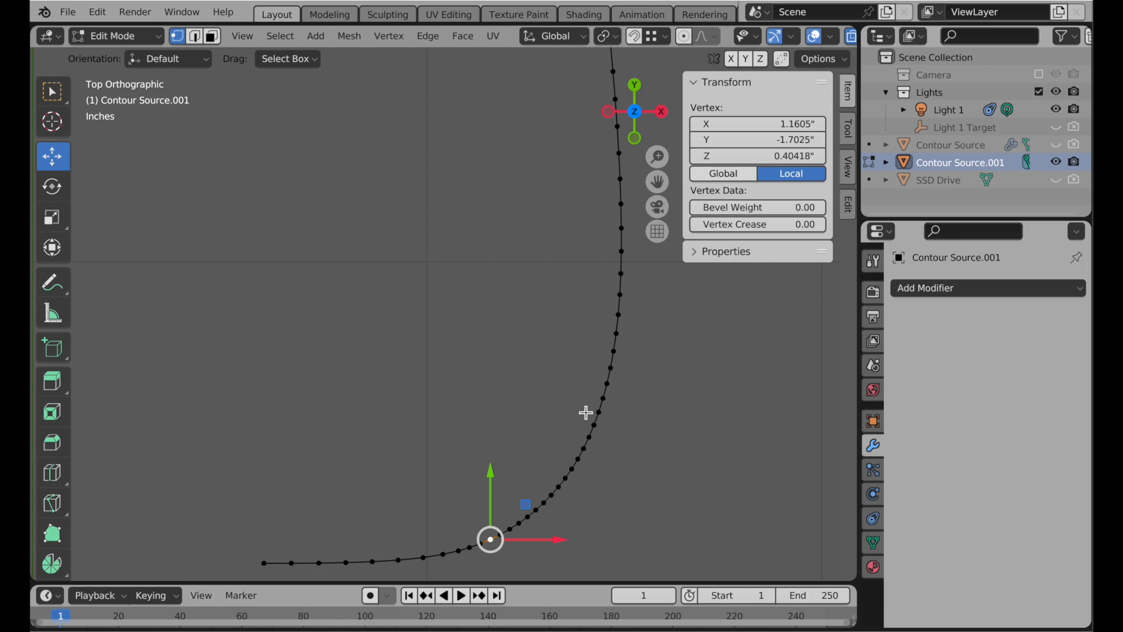
Step: Examine the vertex spacing along the duplicated contour, from its upper bend down to its lower end
{"action": "scroll", "coordinate": [587, 411], "scroll_direction": "up", "scroll_amount": 3}
{"action": "scroll", "coordinate": [569, 391], "scroll_direction": "down", "scroll_amount": 2}
{"action": "scroll", "coordinate": [517, 427], "scroll_direction": "up", "scroll_amount": 4}
{"action": "middle_click_drag", "start_coordinate": [533, 162], "coordinate": [604, 457], "text": "shift"}
{"action": "scroll", "coordinate": [515, 230], "scroll_direction": "up", "scroll_amount": 2}
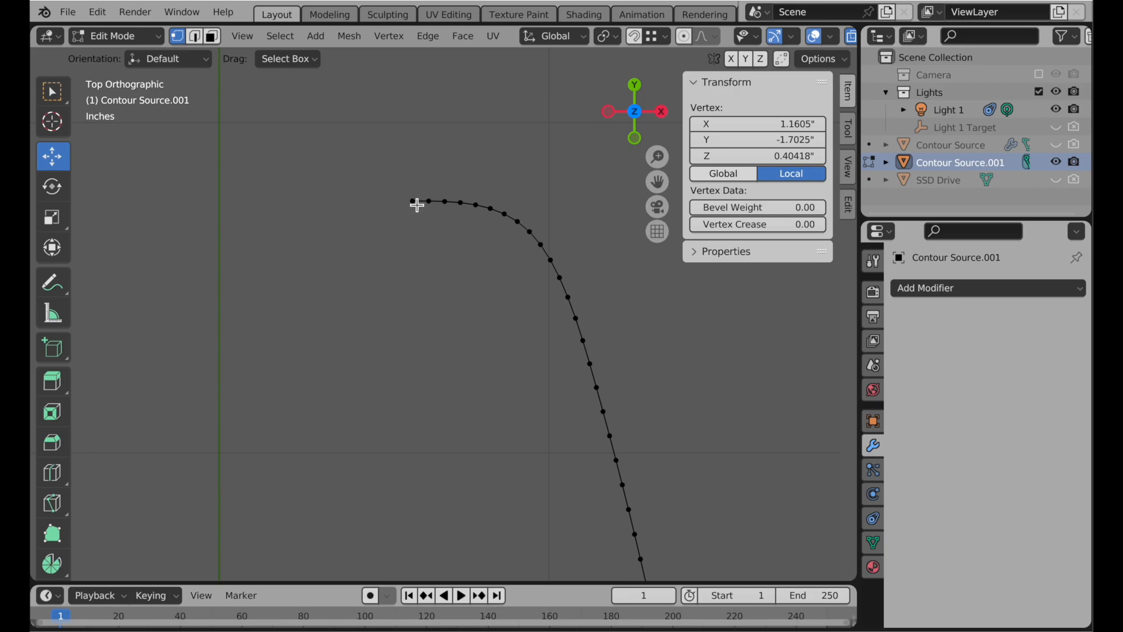
{"action": "scroll", "coordinate": [433, 236], "scroll_direction": "down", "scroll_amount": 6}
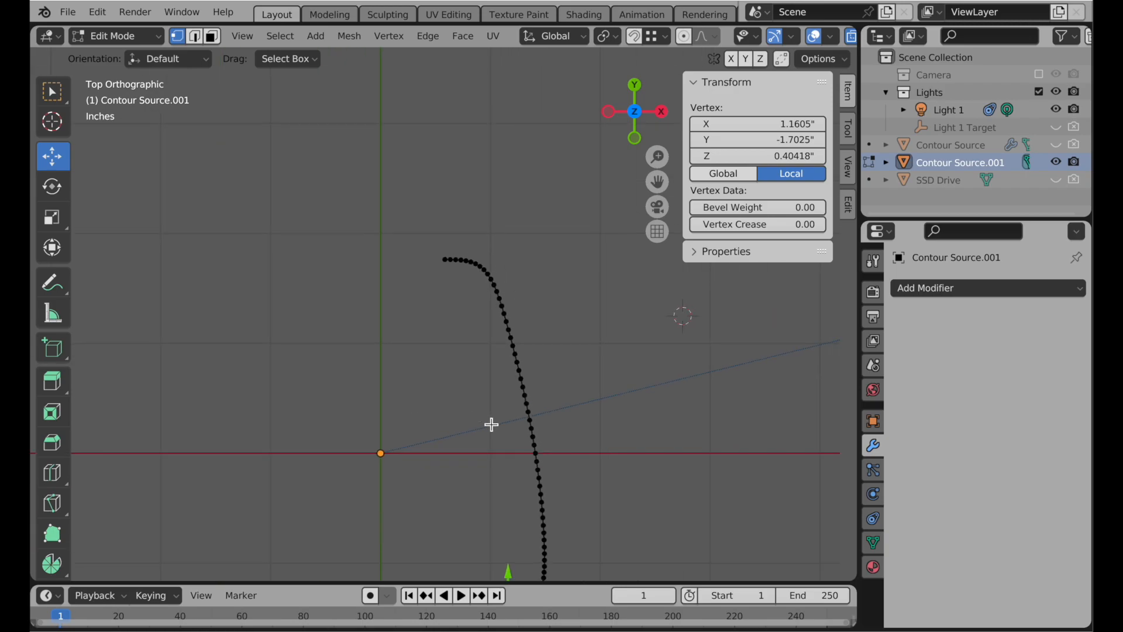
{"action": "middle_click_drag", "start_coordinate": [490, 422], "coordinate": [520, 218], "text": "shift"}
{"action": "middle_click_drag", "start_coordinate": [505, 311], "coordinate": [468, 376], "text": "shift"}
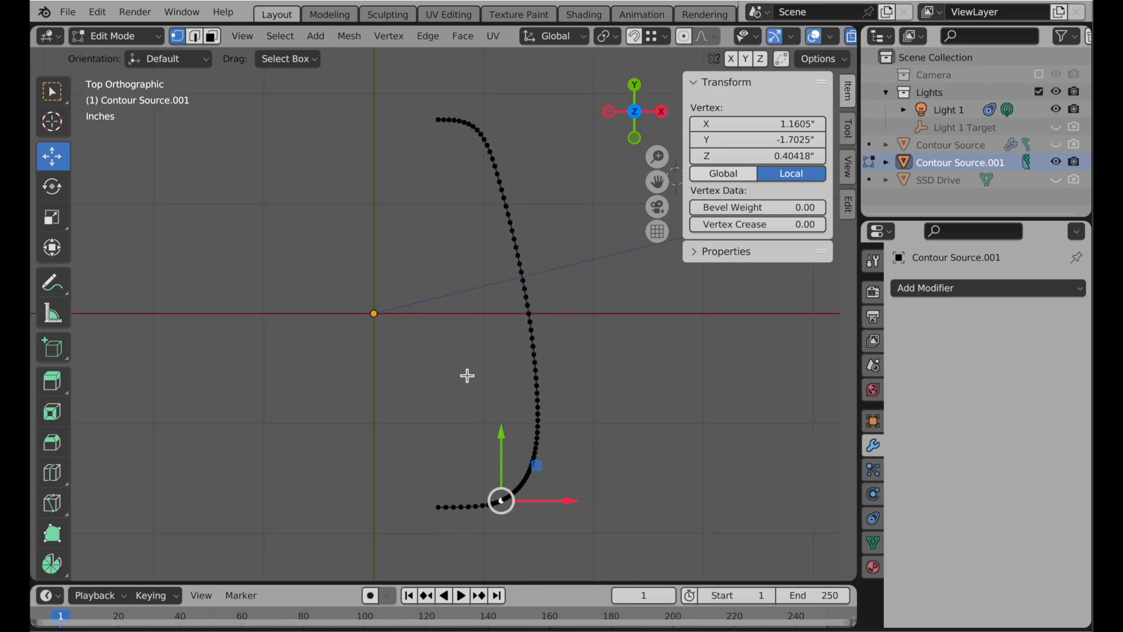
Step: Leave the contour's Edit Mode, unhide SSD Drive in the viewport and open SSD Drive in Edit Mode
{"action": "key", "text": "Tab"}
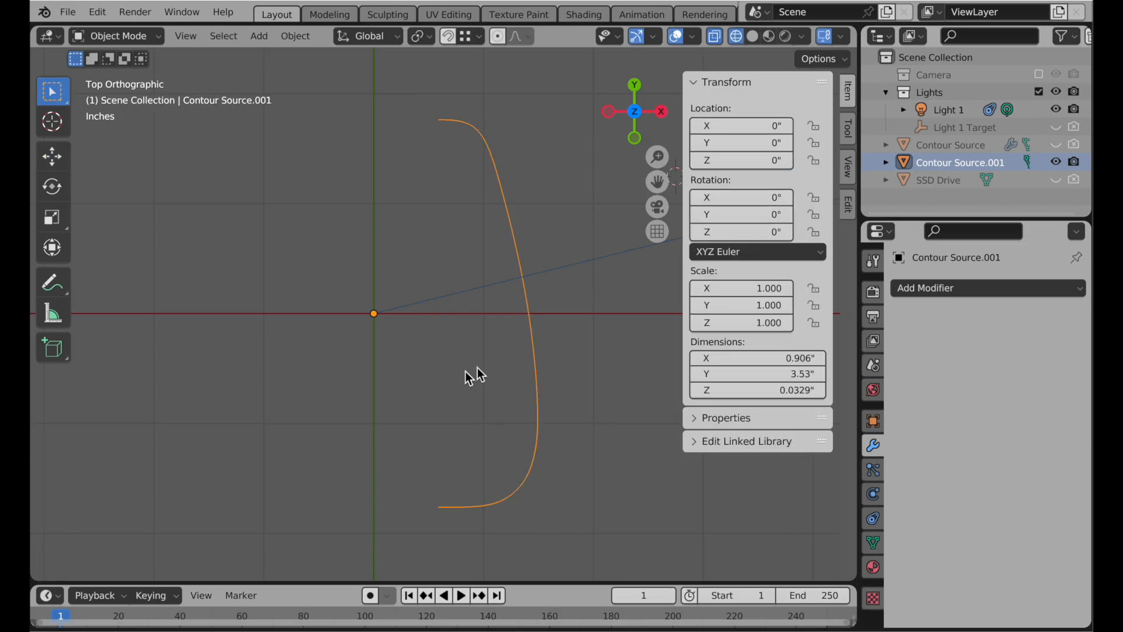
{"action": "left_click", "coordinate": [1056, 179]}
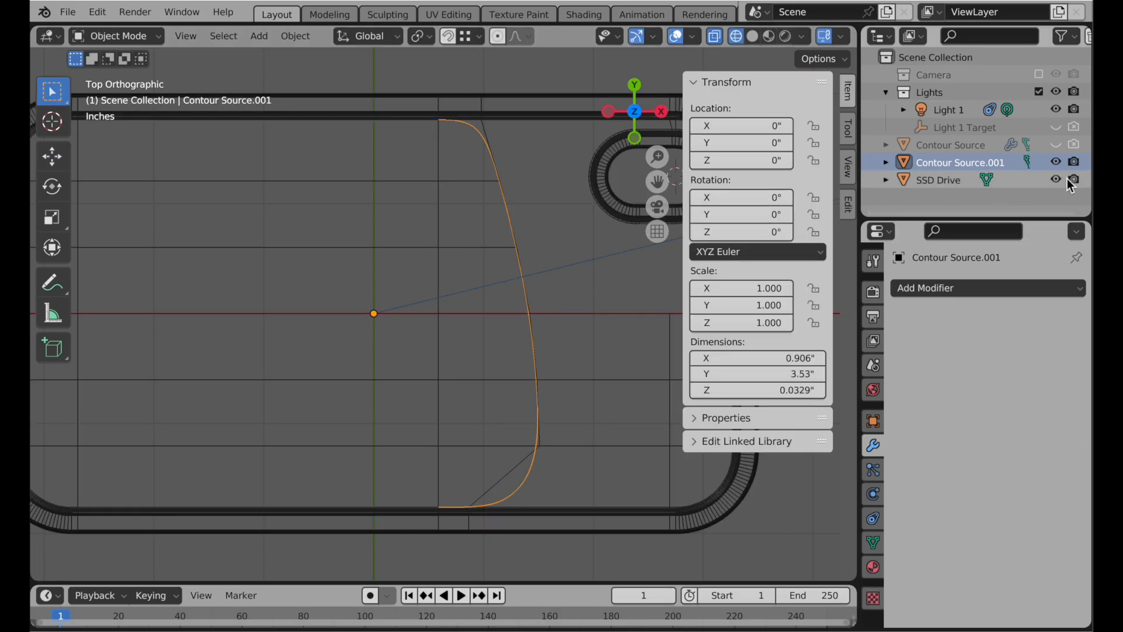
{"action": "left_click", "coordinate": [498, 314]}
{"action": "key", "text": "Tab"}
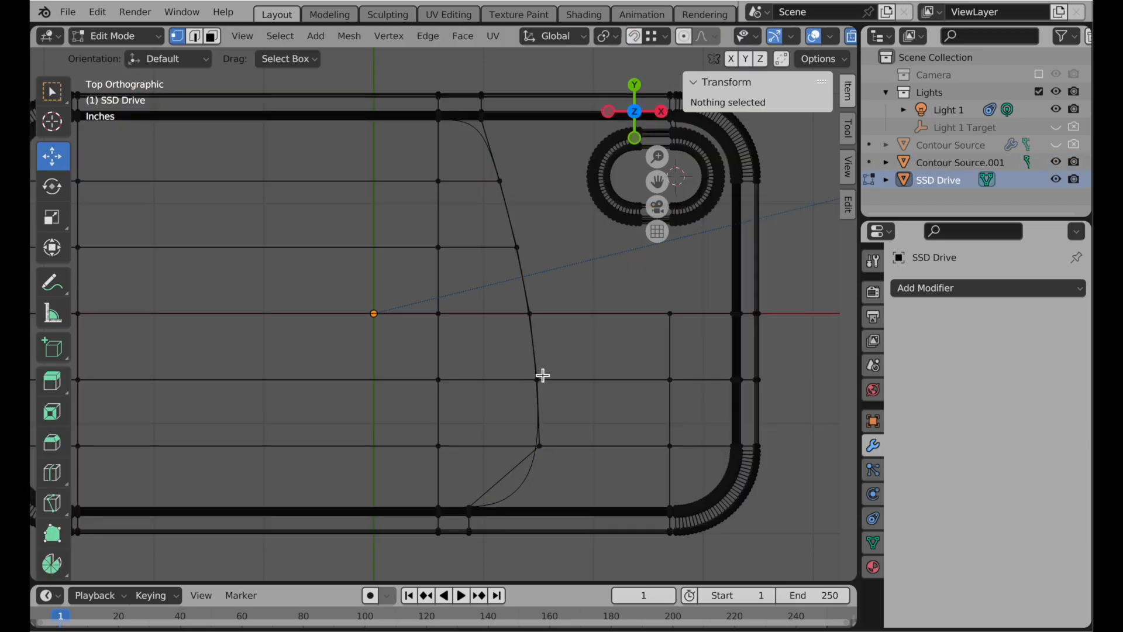
{"action": "middle_click_drag", "start_coordinate": [542, 371], "coordinate": [470, 383], "text": "shift"}
Step: Using face selection and solid shading, dissolve SSD Drive's top faces around the contour and the oval hole into a single face
{"action": "left_click", "coordinate": [211, 37]}
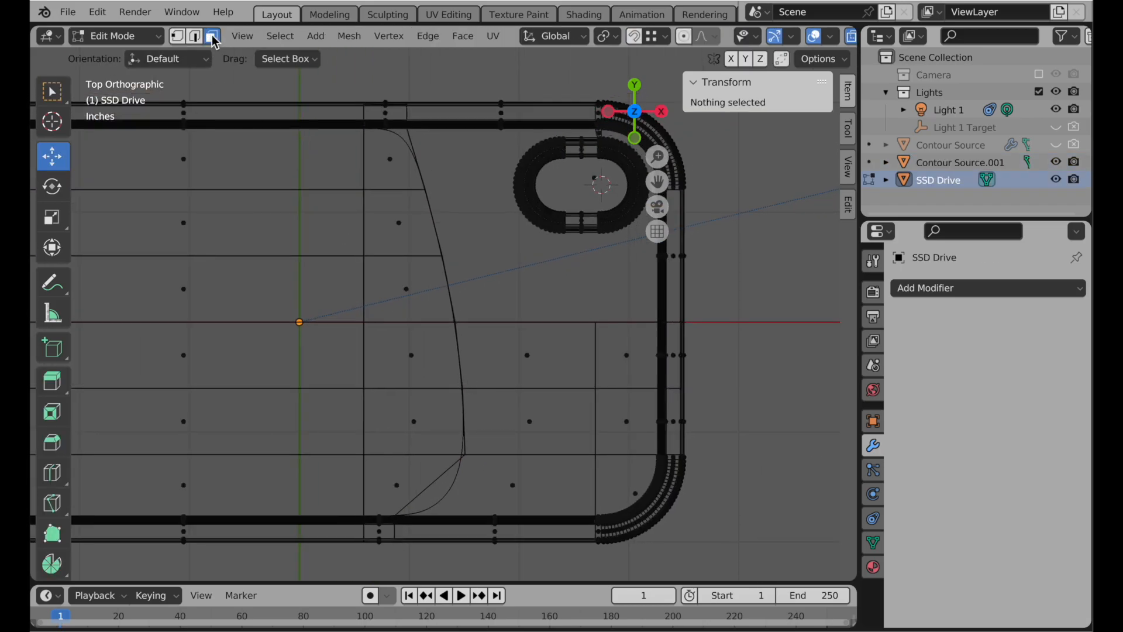
{"action": "left_click", "coordinate": [394, 164]}
{"action": "left_click", "coordinate": [413, 240], "text": "shift"}
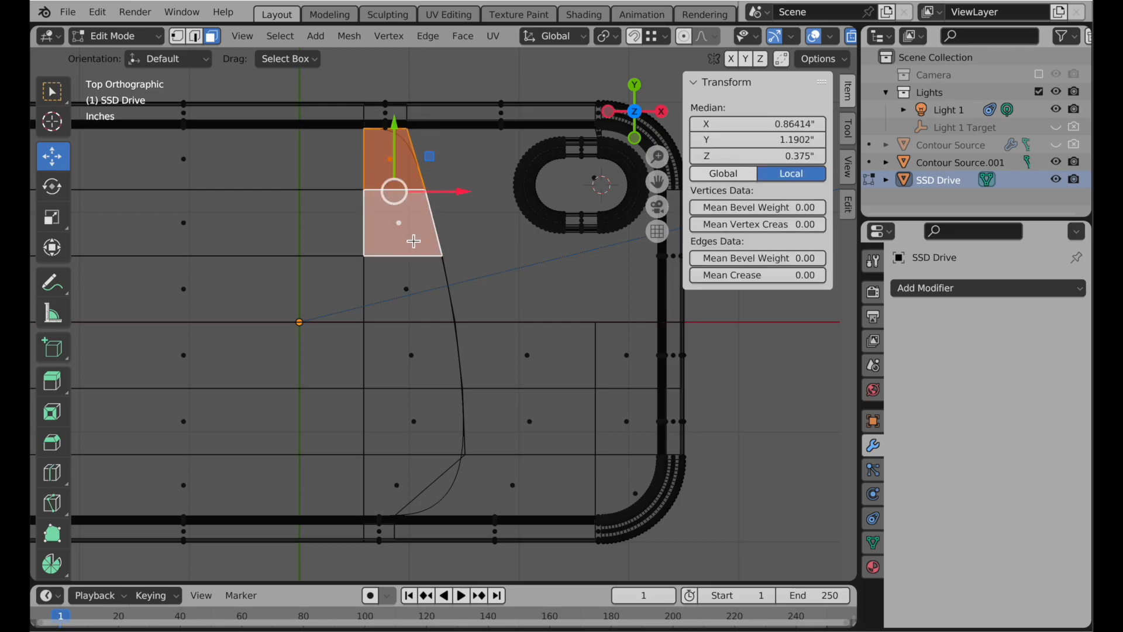
{"action": "left_click", "coordinate": [416, 305], "text": "shift"}
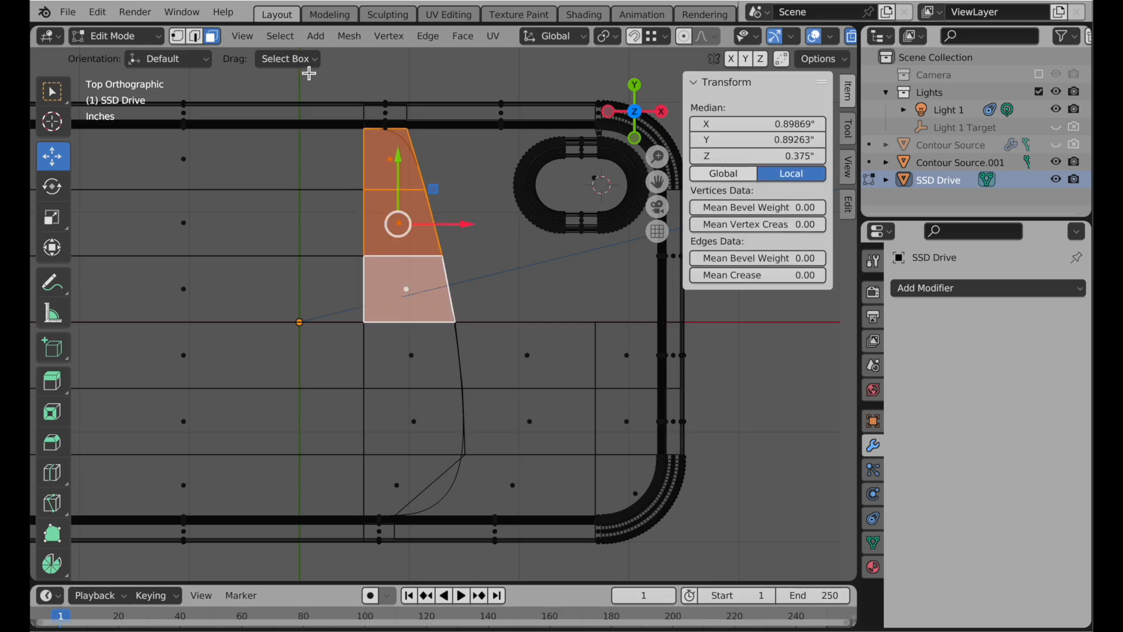
{"action": "left_click_drag", "start_coordinate": [396, 335], "coordinate": [635, 495]}
{"action": "left_click", "coordinate": [637, 493], "text": "shift"}
{"action": "left_click", "coordinate": [543, 276], "text": "shift"}
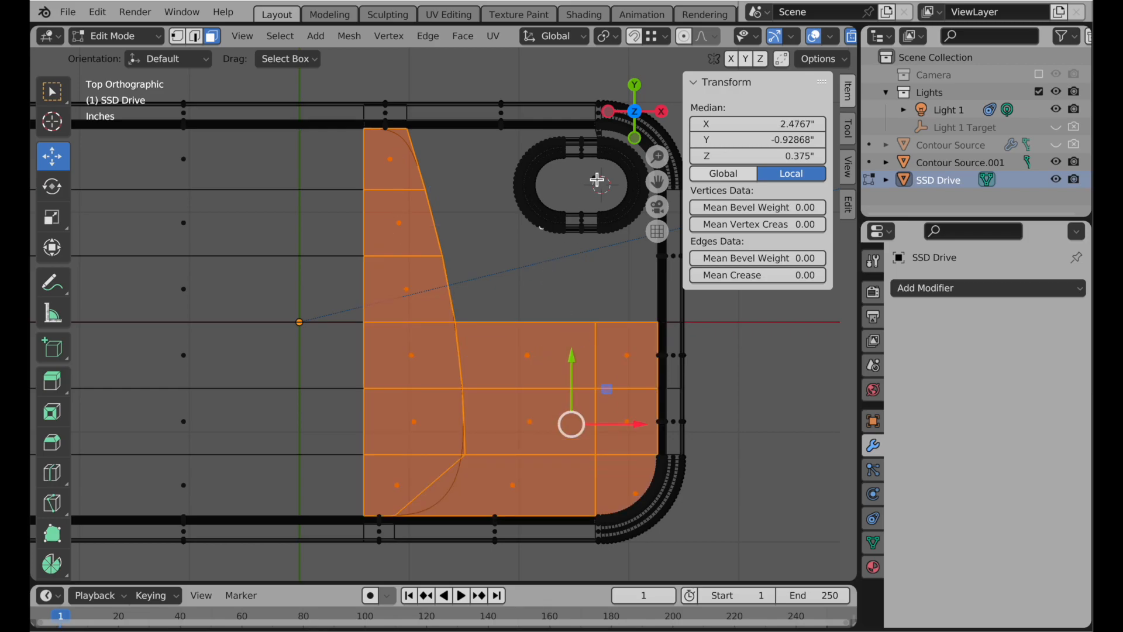
{"action": "scroll", "coordinate": [822, 38], "scroll_direction": "down", "scroll_amount": 5}
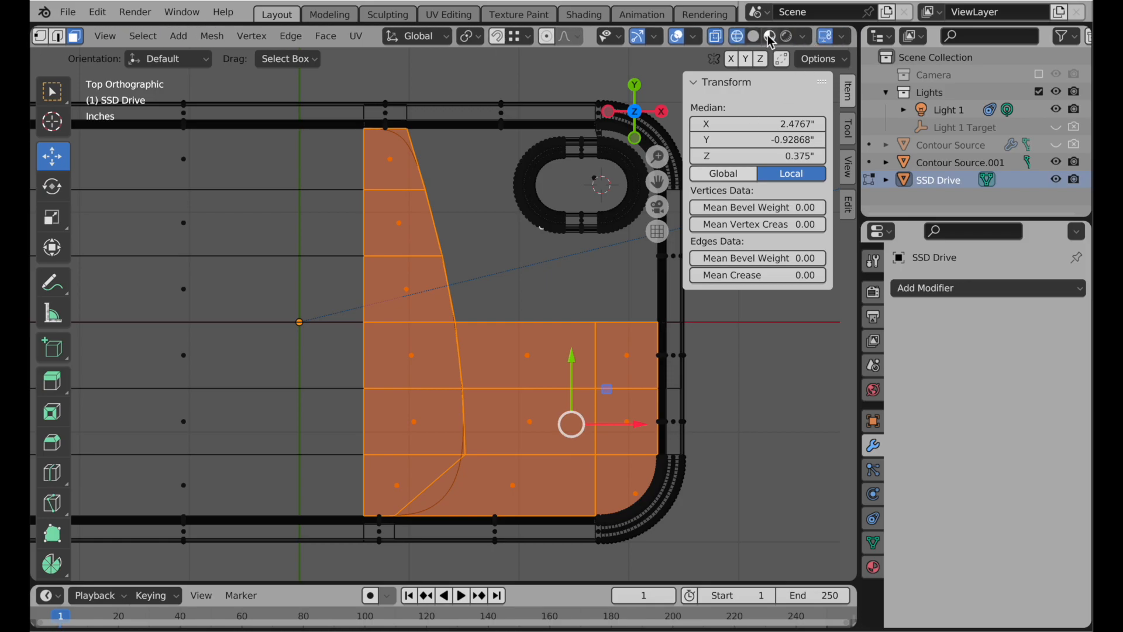
{"action": "left_click", "coordinate": [755, 37]}
{"action": "left_click", "coordinate": [546, 265]}
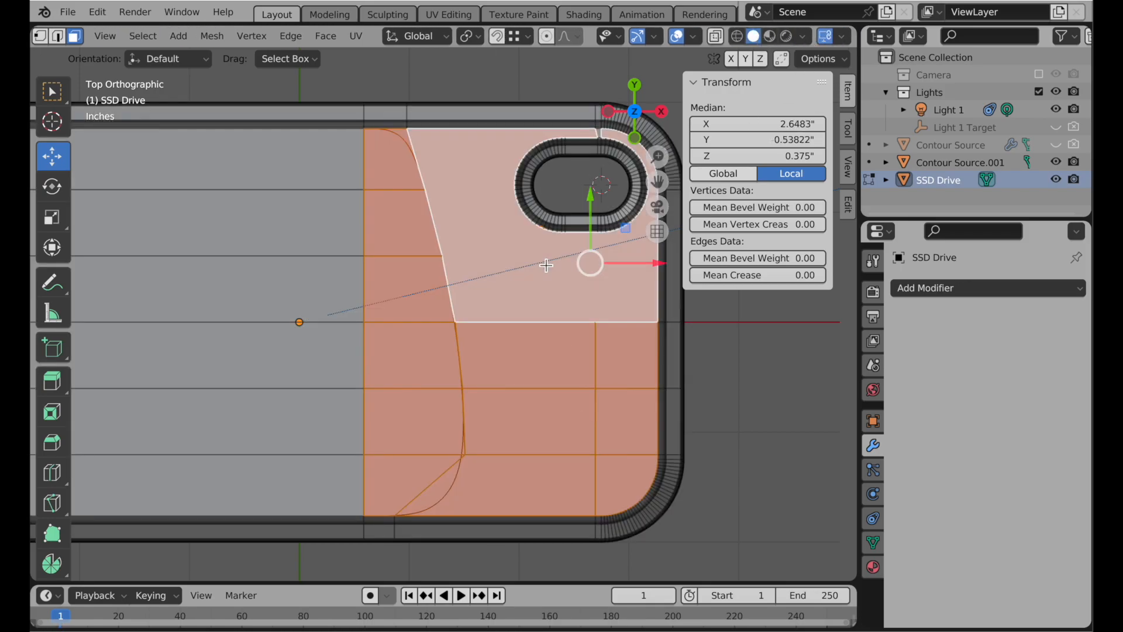
{"action": "middle_click_drag", "start_coordinate": [581, 414], "coordinate": [351, 401]}
{"action": "scroll", "coordinate": [564, 267], "scroll_direction": "up", "scroll_amount": 8}
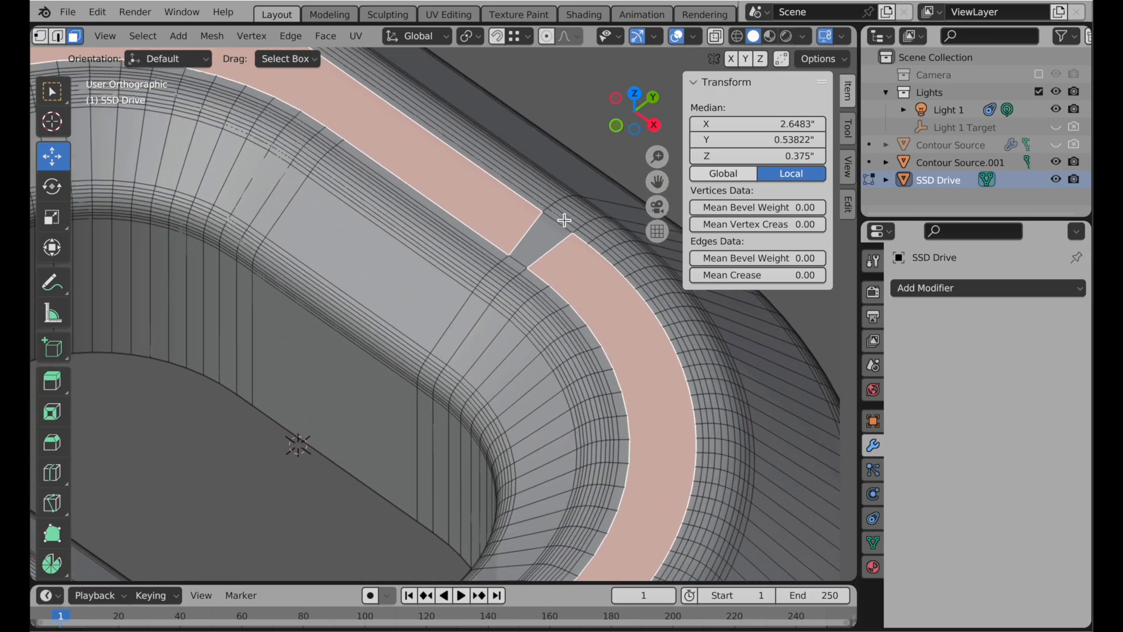
{"action": "scroll", "coordinate": [519, 273], "scroll_direction": "down", "scroll_amount": 7}
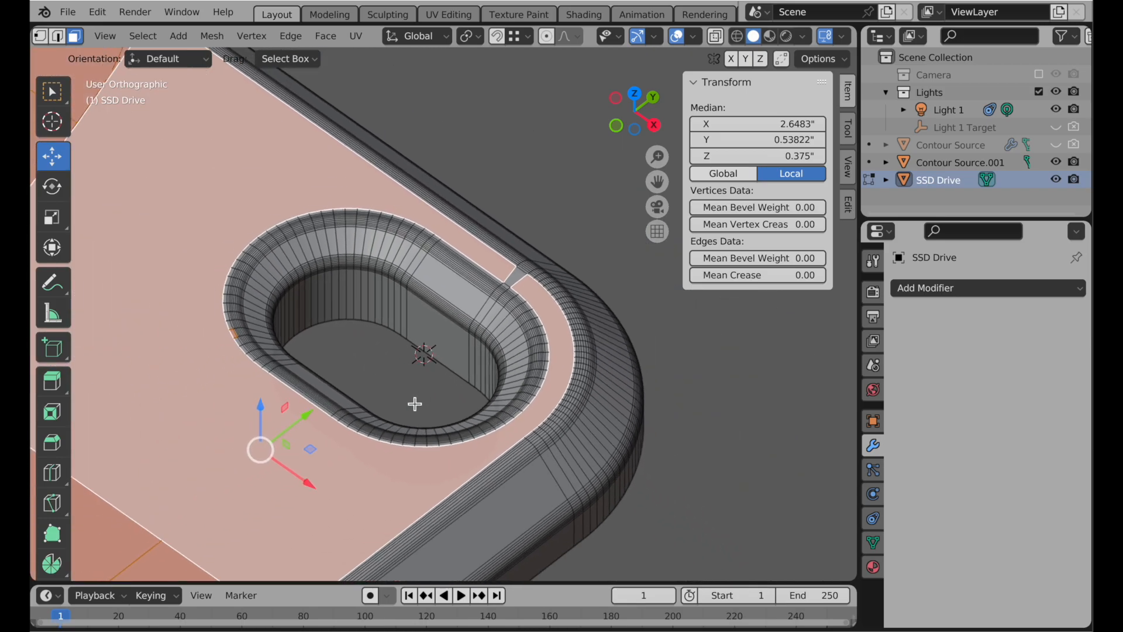
{"action": "middle_click_drag", "start_coordinate": [383, 451], "coordinate": [570, 391], "text": "shift"}
{"action": "right_click", "coordinate": [281, 228]}
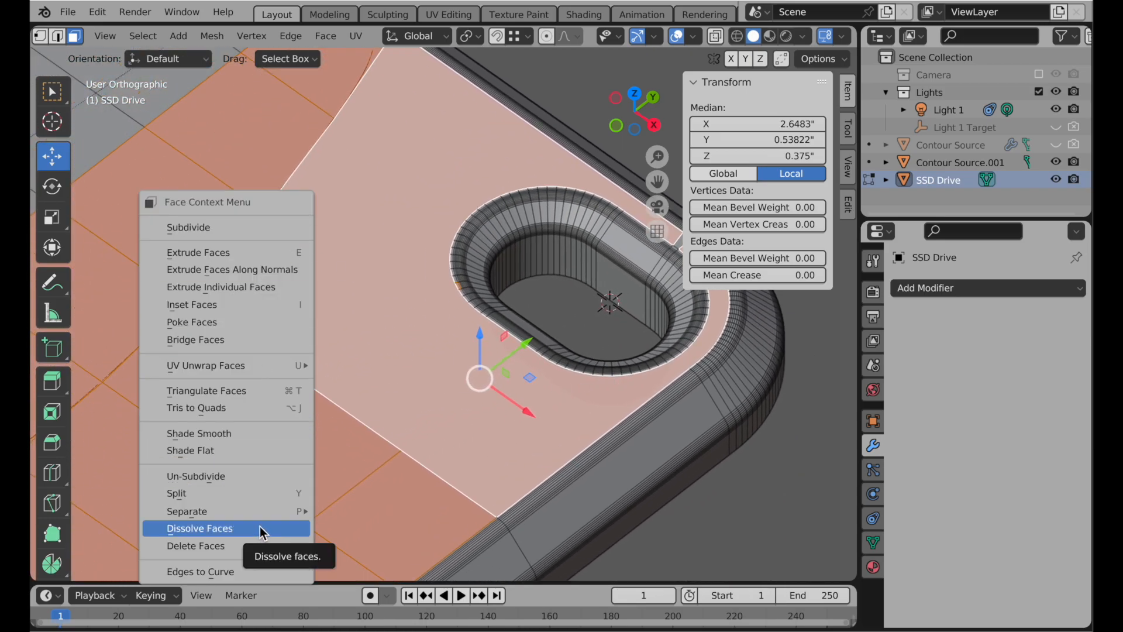
{"action": "left_click", "coordinate": [261, 527]}
{"action": "middle_click_drag", "start_coordinate": [261, 531], "coordinate": [446, 322]}
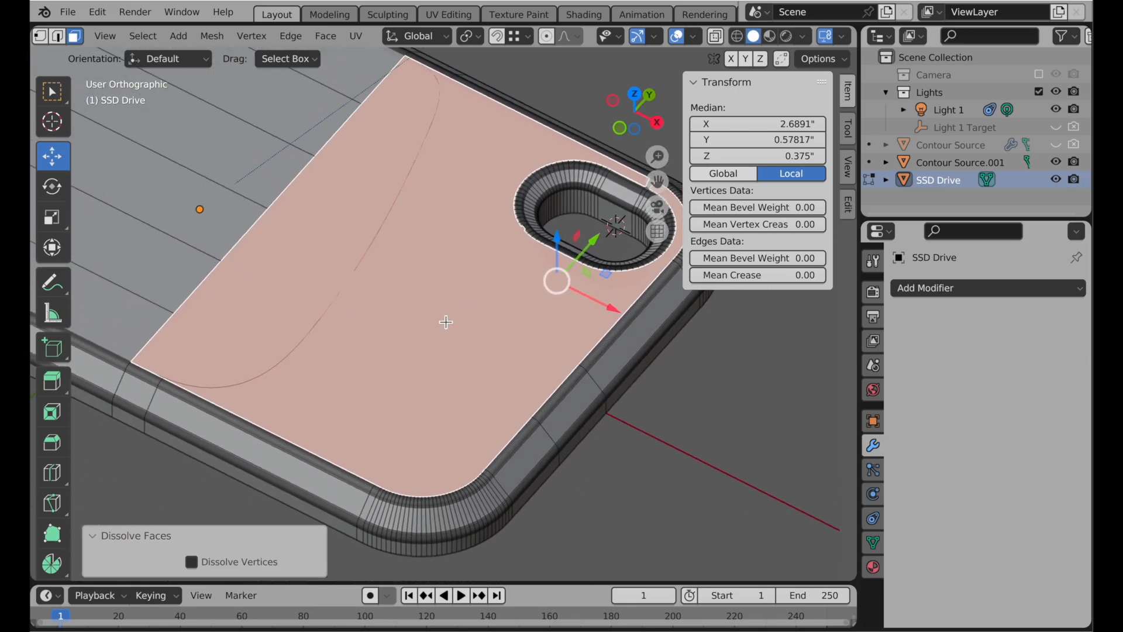
Step: In top view with edge selection, dissolve the short cross edges on SSD Drive's upper border near the contour's upper end
{"action": "left_click", "coordinate": [638, 96]}
{"action": "middle_click_drag", "start_coordinate": [378, 167], "coordinate": [454, 343], "text": "shift"}
{"action": "middle_click_drag", "start_coordinate": [400, 255], "coordinate": [454, 218], "text": "ctrl"}
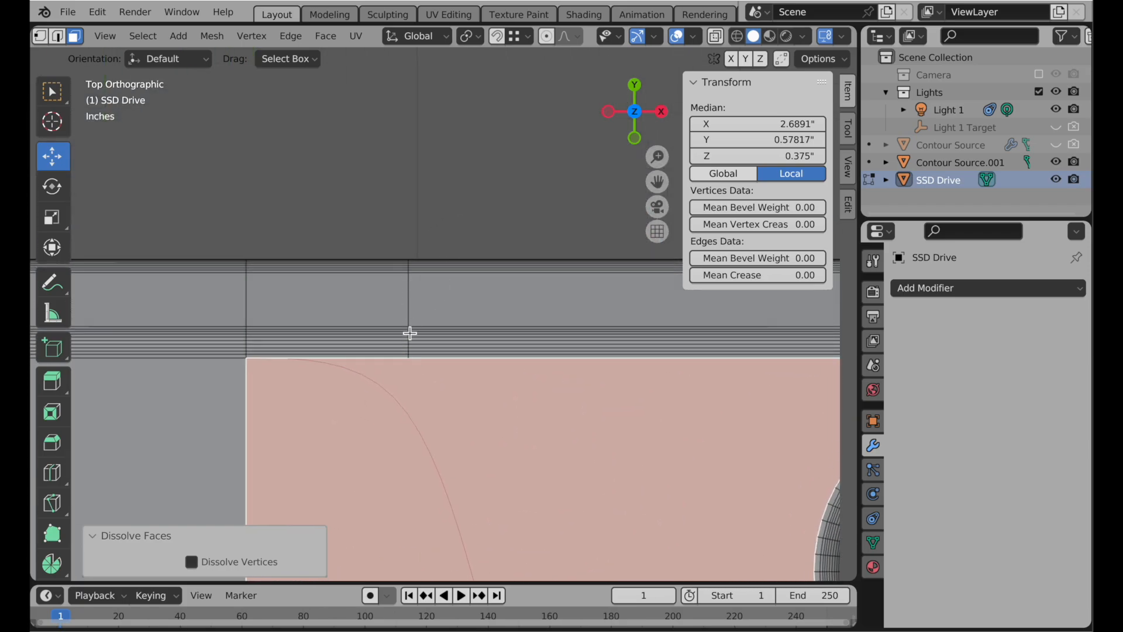
{"action": "left_click", "coordinate": [58, 36]}
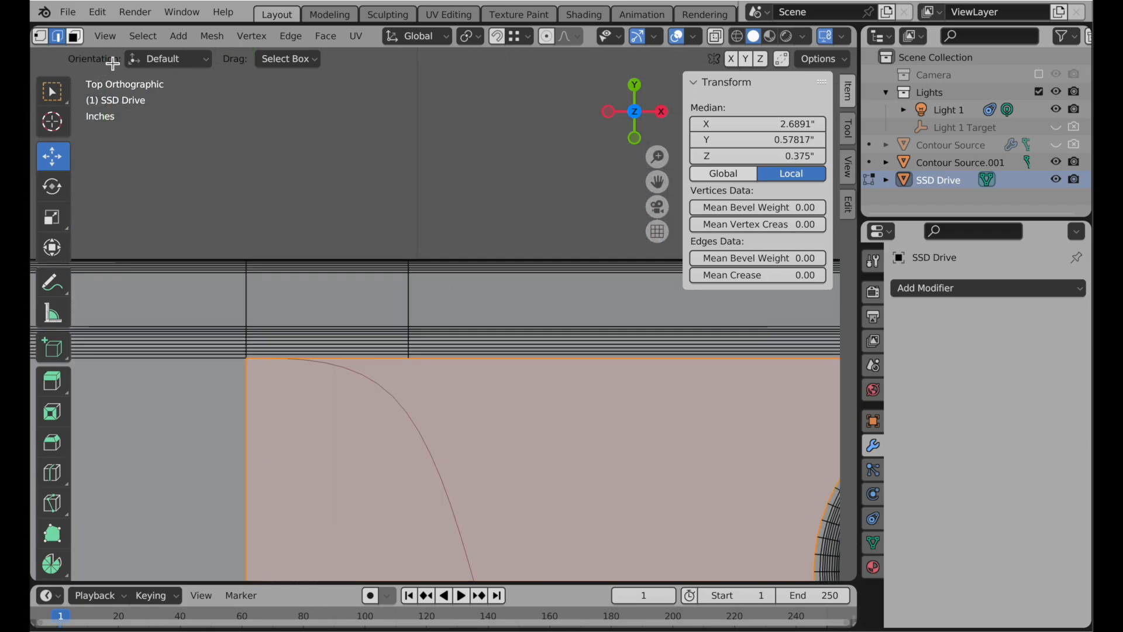
{"action": "left_click", "coordinate": [417, 304]}
{"action": "right_click", "coordinate": [596, 144]}
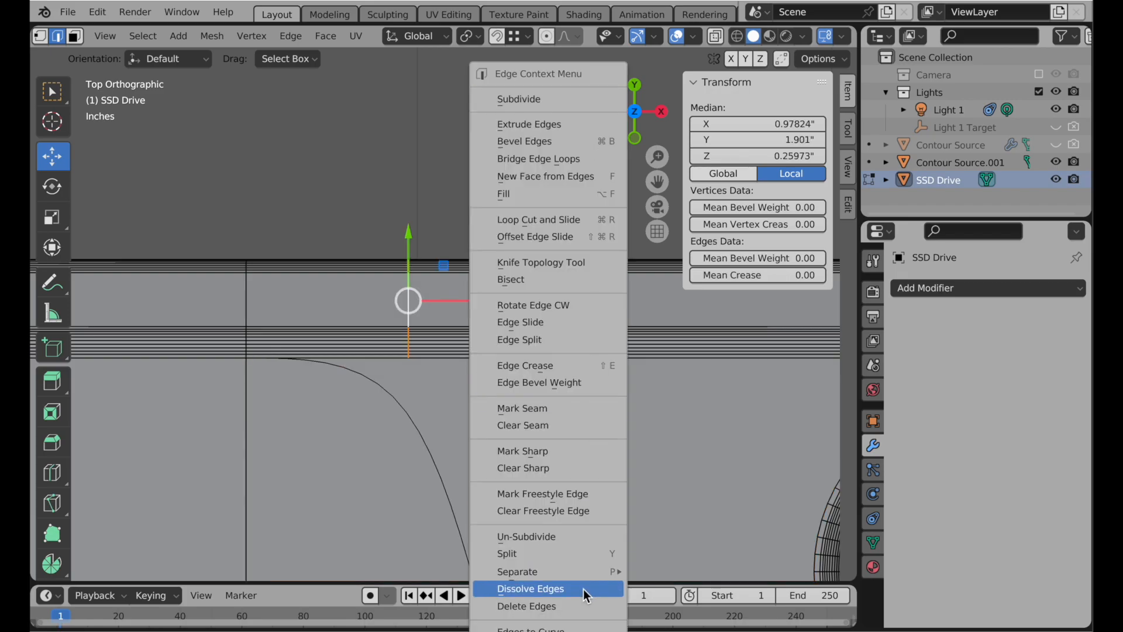
{"action": "left_click", "coordinate": [584, 588]}
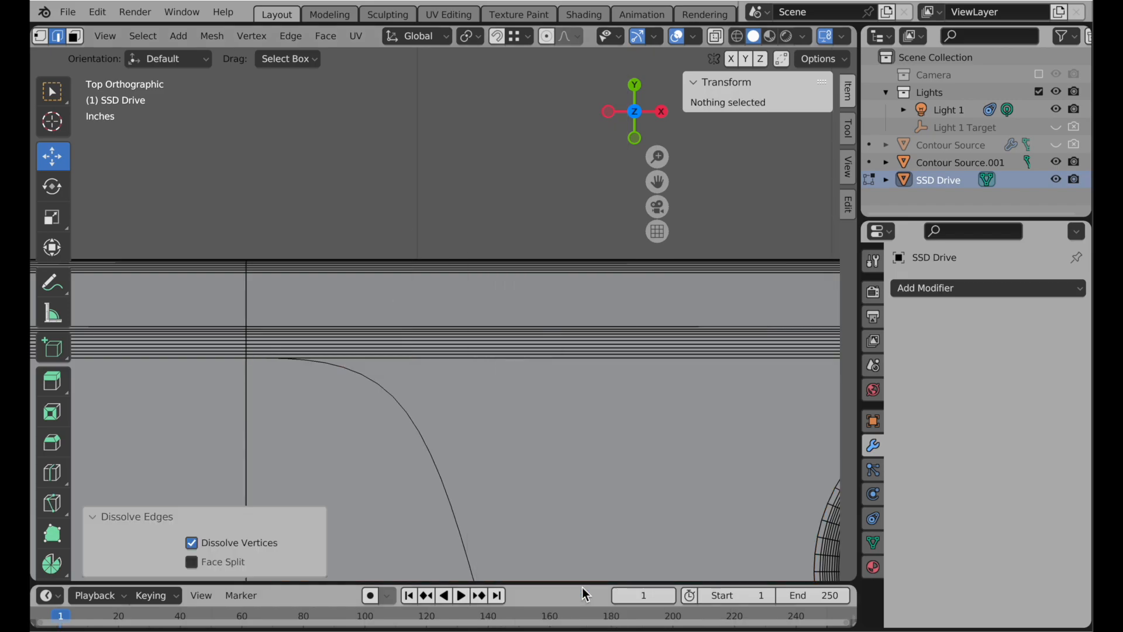
Step: Dissolve the matching short cross edges on SSD Drive's lower border near the contour's lower end
{"action": "scroll", "coordinate": [522, 479], "scroll_direction": "down", "scroll_amount": 2}
{"action": "scroll", "coordinate": [523, 479], "scroll_direction": "down", "scroll_amount": 2}
{"action": "middle_click_drag", "start_coordinate": [520, 508], "coordinate": [472, 4], "text": "shift"}
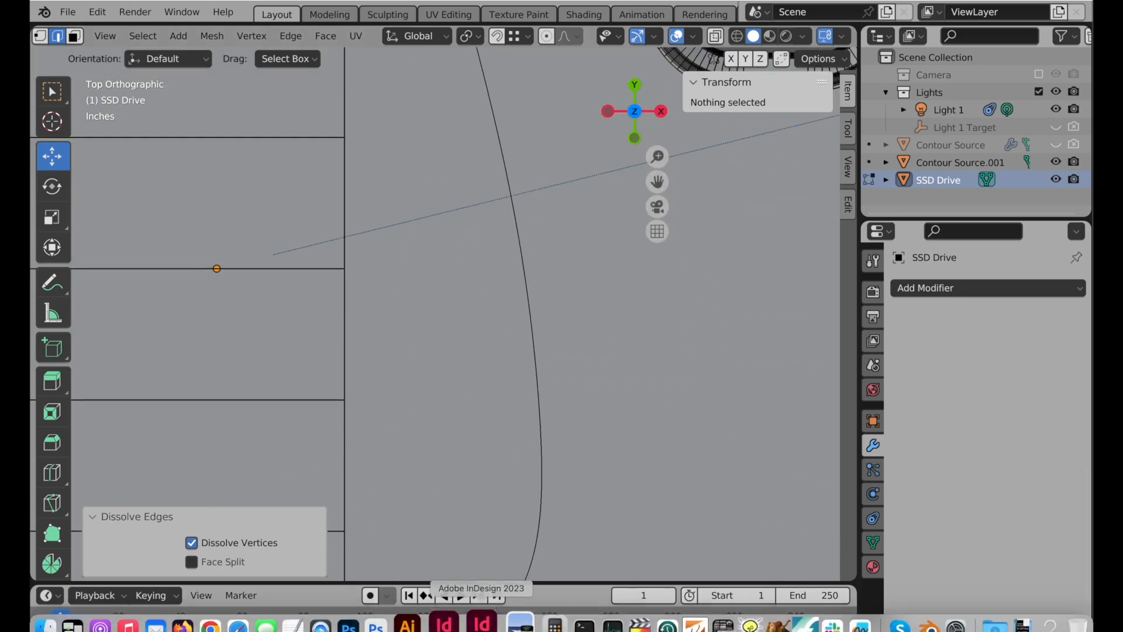
{"action": "middle_click_drag", "start_coordinate": [559, 527], "coordinate": [552, 318], "text": "shift"}
{"action": "scroll", "coordinate": [446, 351], "scroll_direction": "up", "scroll_amount": 3}
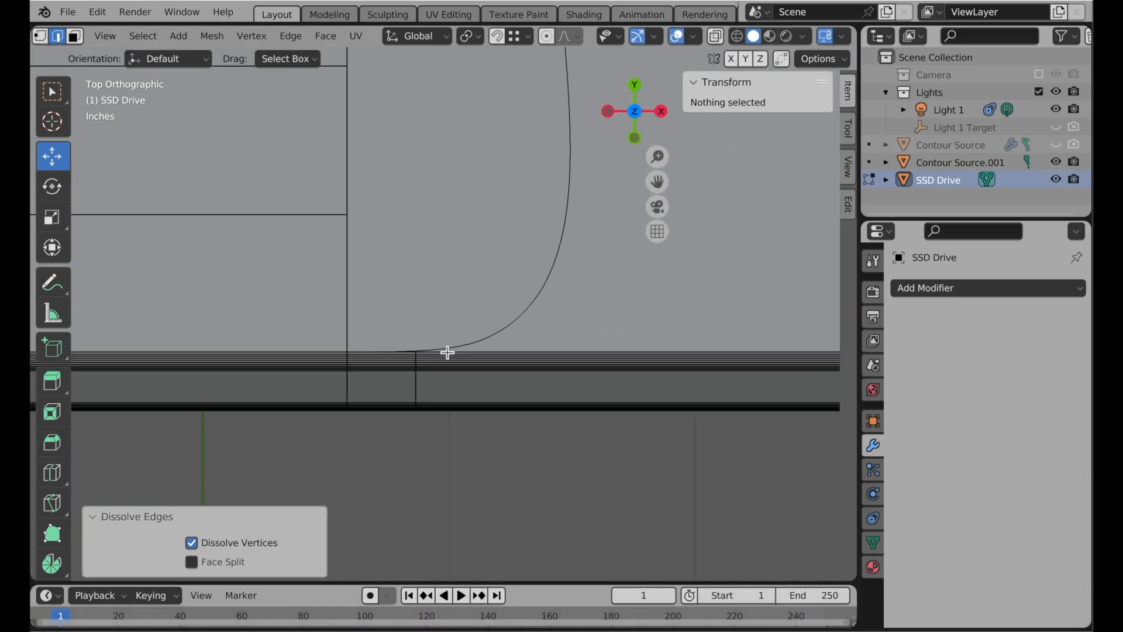
{"action": "left_click", "coordinate": [413, 390]}
{"action": "key", "text": "shift+r"}
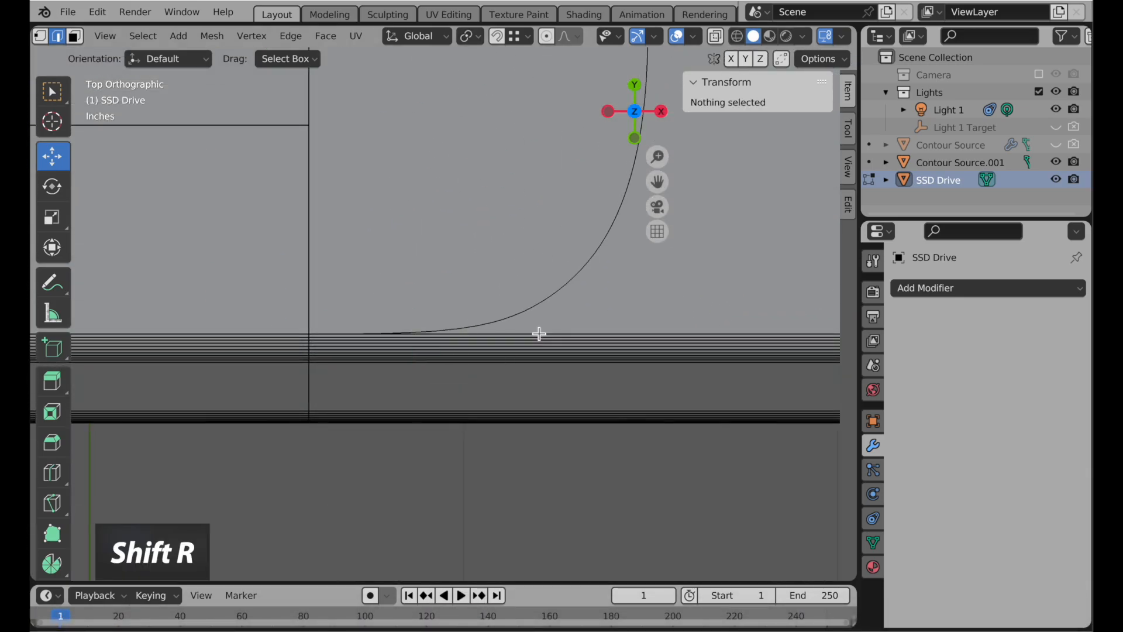
Step: Leave SSD Drive's Edit Mode and raise Contour Source.001 along Z by about 0.42 inches above the drive's top face
{"action": "scroll", "coordinate": [532, 321], "scroll_direction": "down", "scroll_amount": 3}
{"action": "middle_click_drag", "start_coordinate": [529, 355], "coordinate": [464, 327]}
{"action": "middle_click_drag", "start_coordinate": [510, 398], "coordinate": [507, 463], "text": "shift"}
{"action": "key", "text": "Tab"}
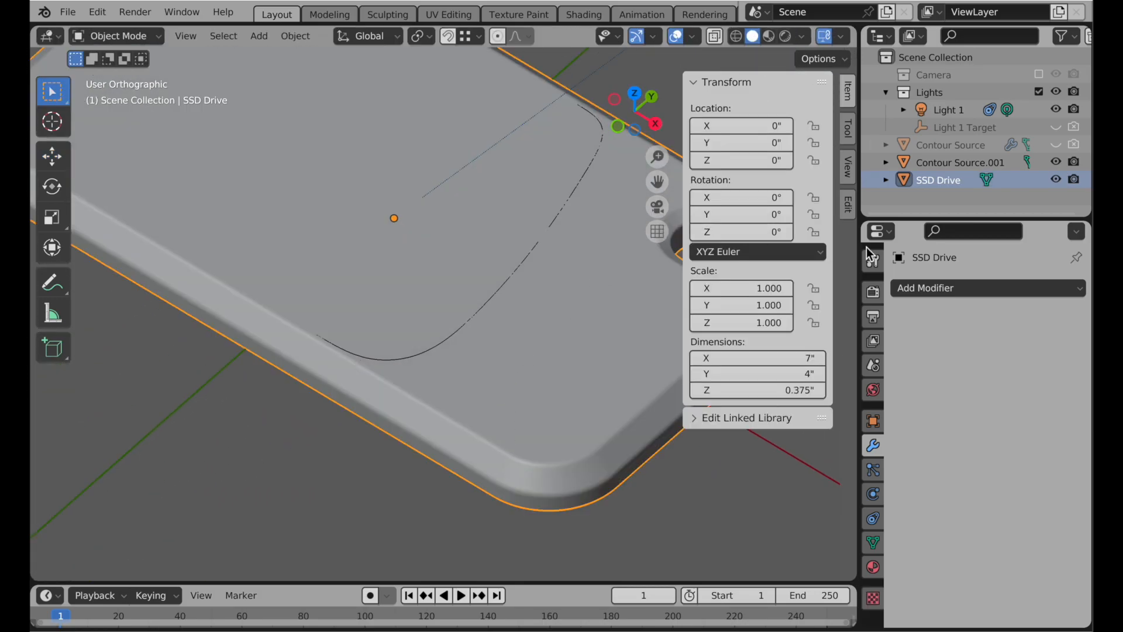
{"action": "left_click", "coordinate": [929, 161]}
{"action": "middle_click_drag", "start_coordinate": [511, 329], "coordinate": [475, 362]}
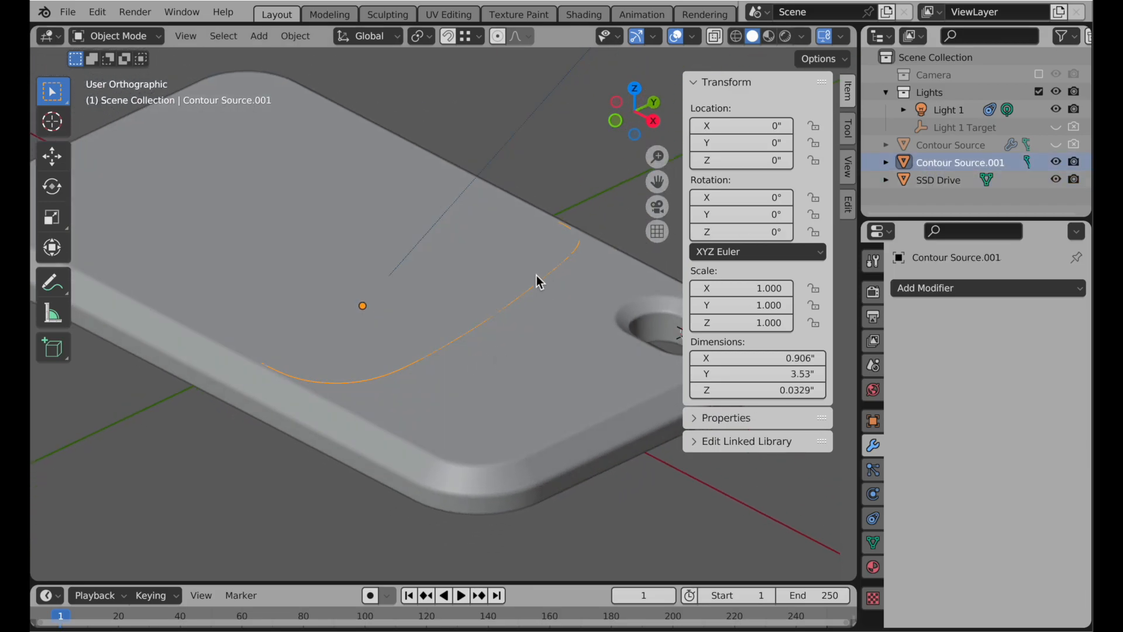
{"action": "key", "text": "g"}
{"action": "key", "text": "z"}
{"action": "left_click", "coordinate": [534, 234]}
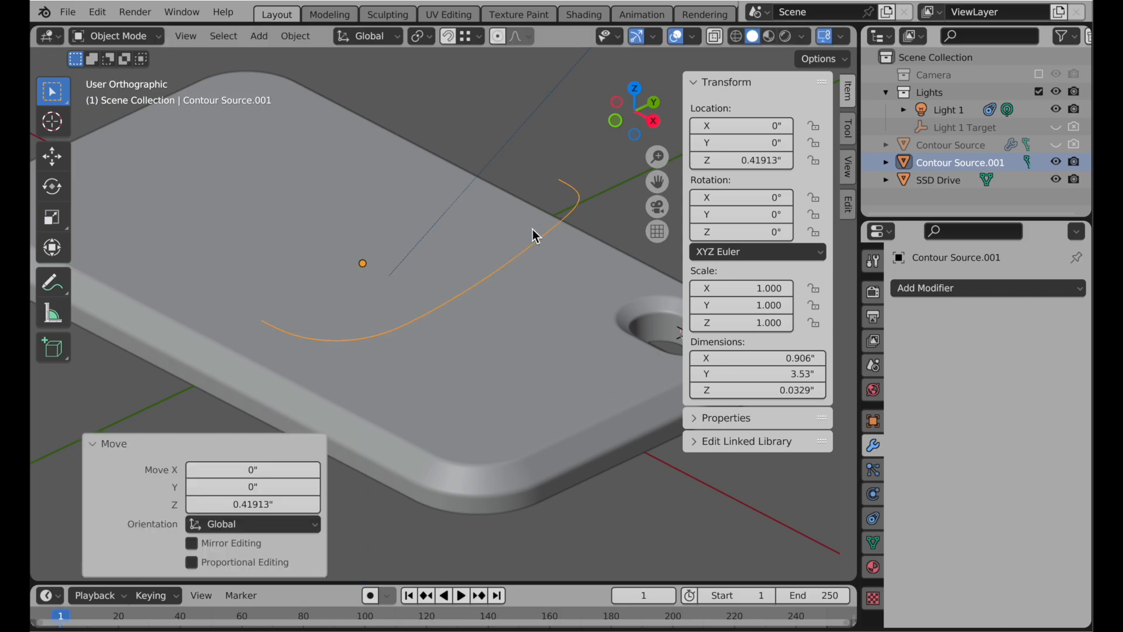
Step: In SSD Drive's Edit Mode, use Knife Project from the top view to cut the Contour Source.001 curve into the top face
{"action": "left_click", "coordinate": [479, 468]}
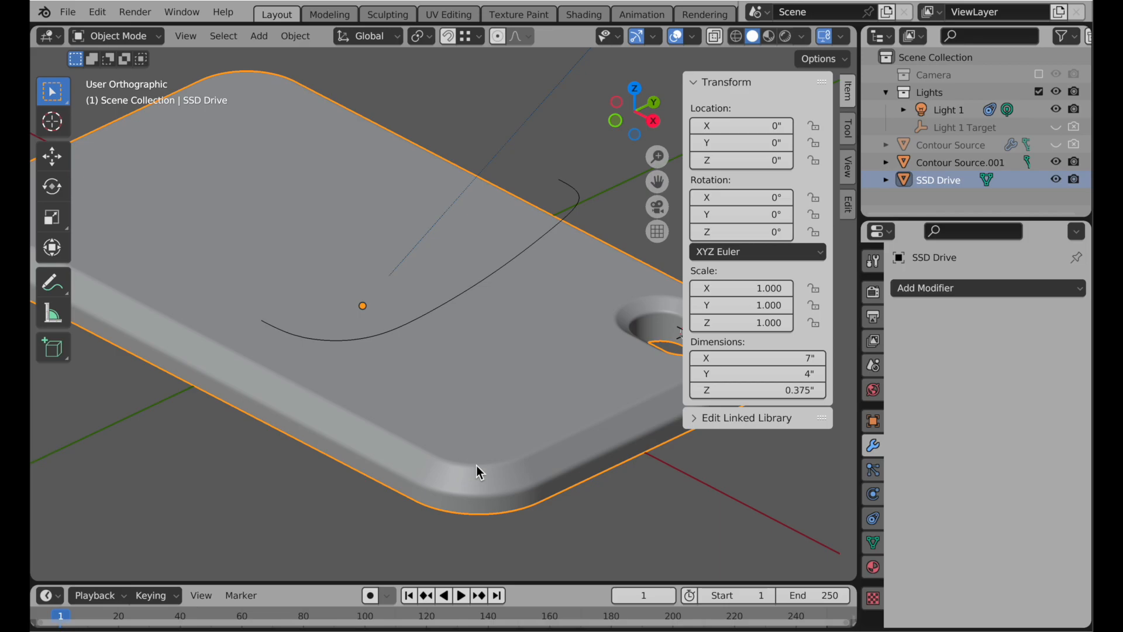
{"action": "key", "text": "Tab"}
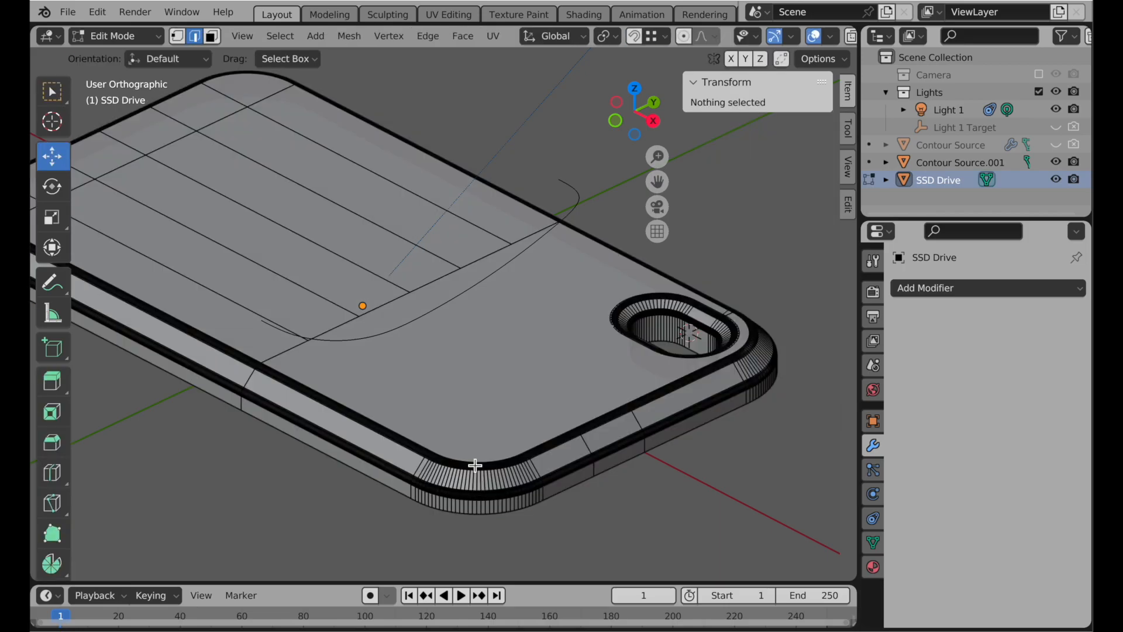
{"action": "left_click", "coordinate": [636, 89]}
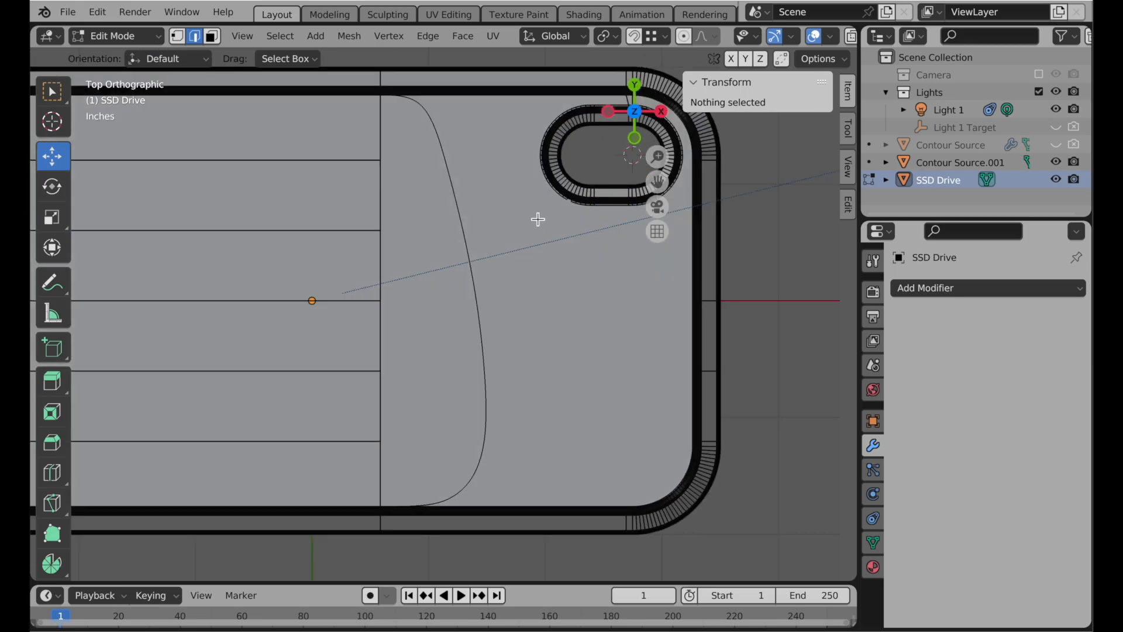
{"action": "left_click", "coordinate": [929, 162], "text": "shift"}
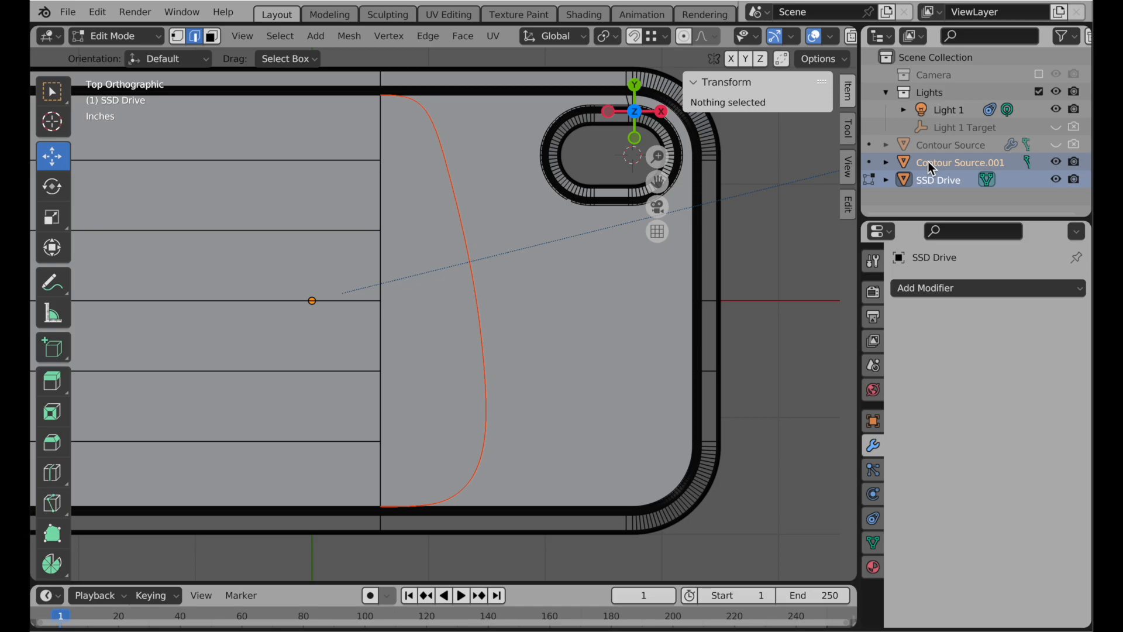
{"action": "left_click", "coordinate": [351, 37]}
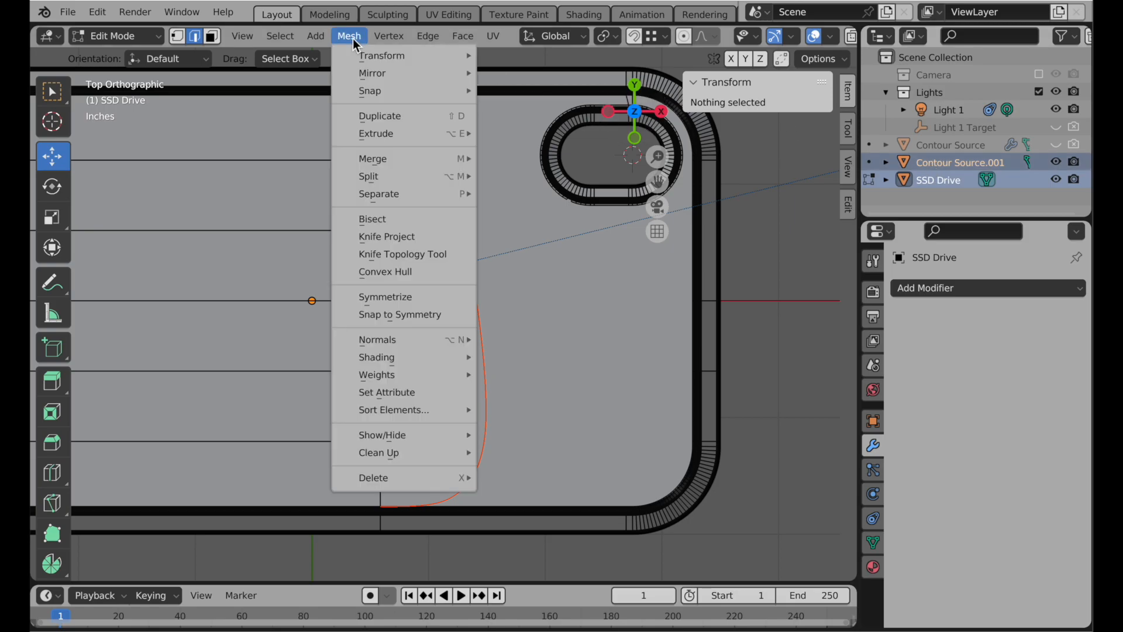
{"action": "left_click", "coordinate": [386, 240]}
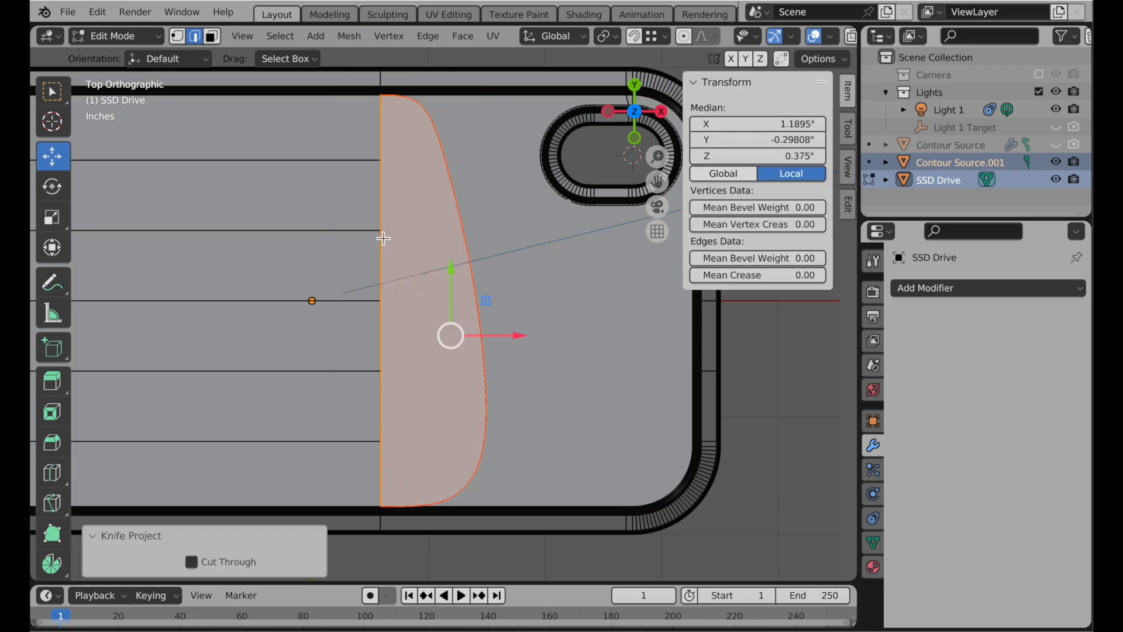
Step: Hide Contour Source.001 in the viewport and select the faces on either side of the projected cut using face selection
{"action": "middle_click_drag", "start_coordinate": [537, 481], "coordinate": [478, 396]}
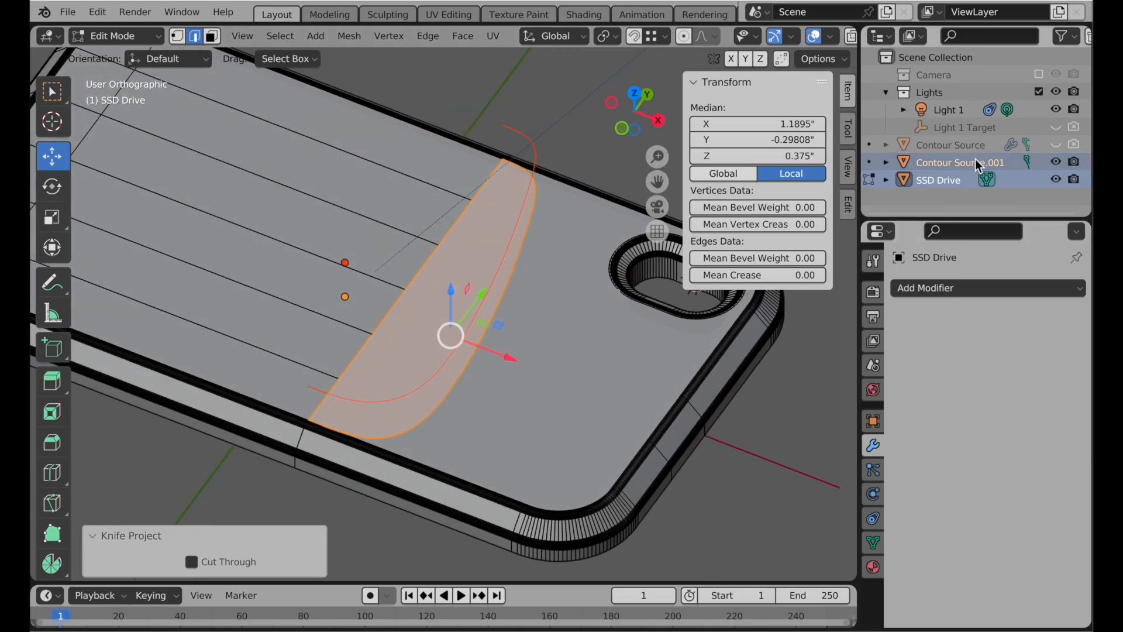
{"action": "left_click", "coordinate": [1056, 161]}
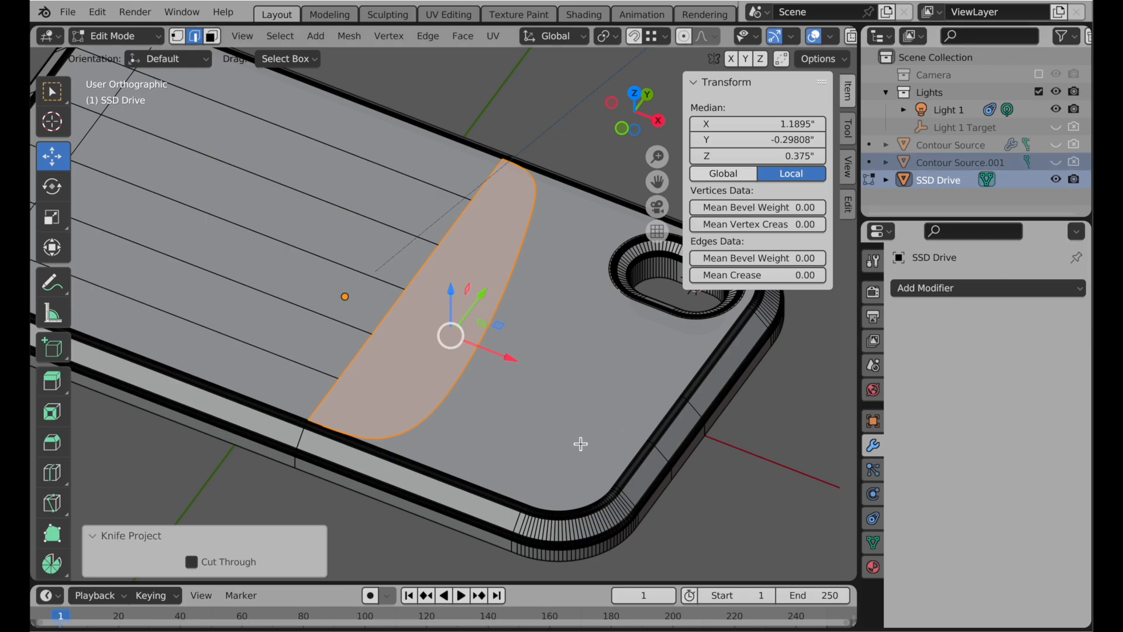
{"action": "left_click", "coordinate": [713, 525]}
{"action": "left_click", "coordinate": [532, 398]}
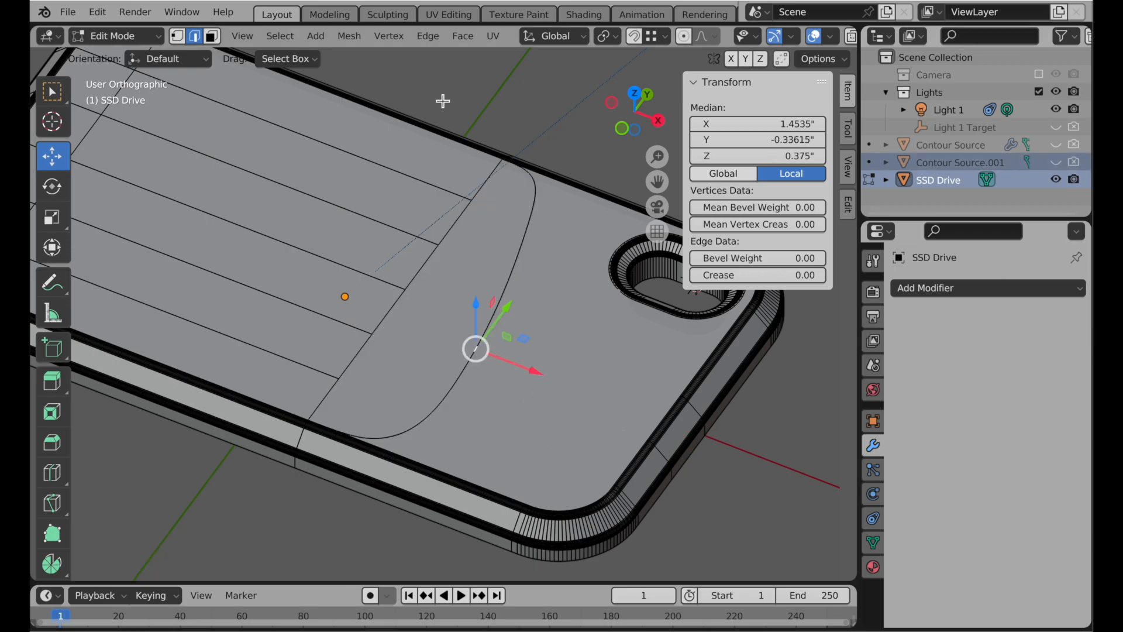
{"action": "key", "text": "3"}
{"action": "left_click", "coordinate": [532, 320]}
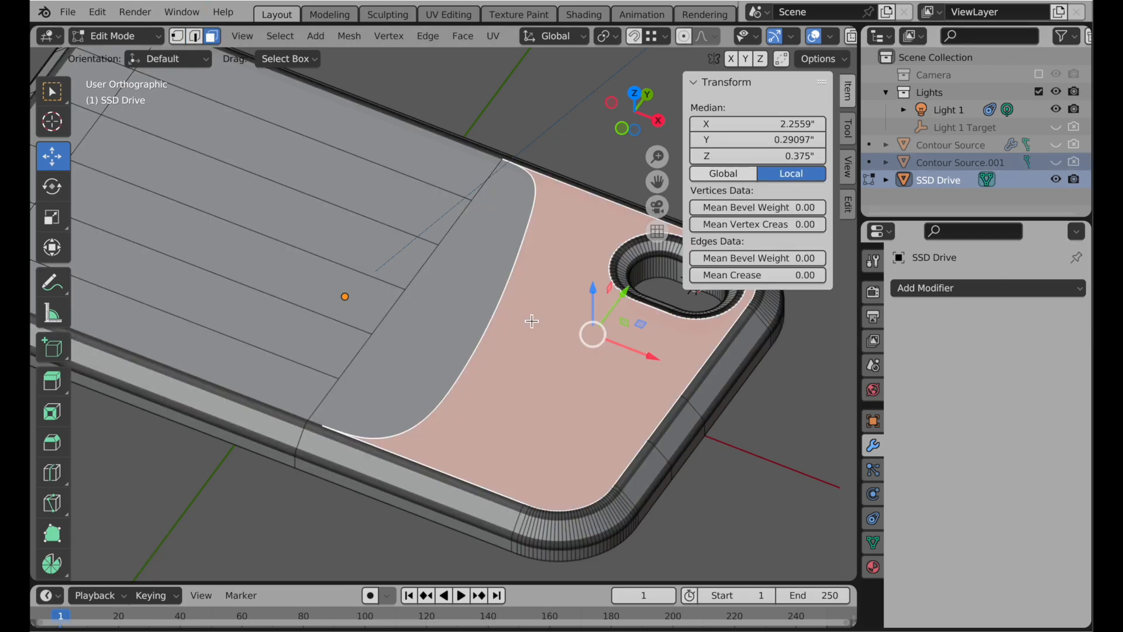
{"action": "left_click", "coordinate": [476, 277]}
Step: Examine the vertices where both ends of the projected cut meet the top face's border, using vertex selection
{"action": "scroll", "coordinate": [316, 427], "scroll_direction": "up", "scroll_amount": 5}
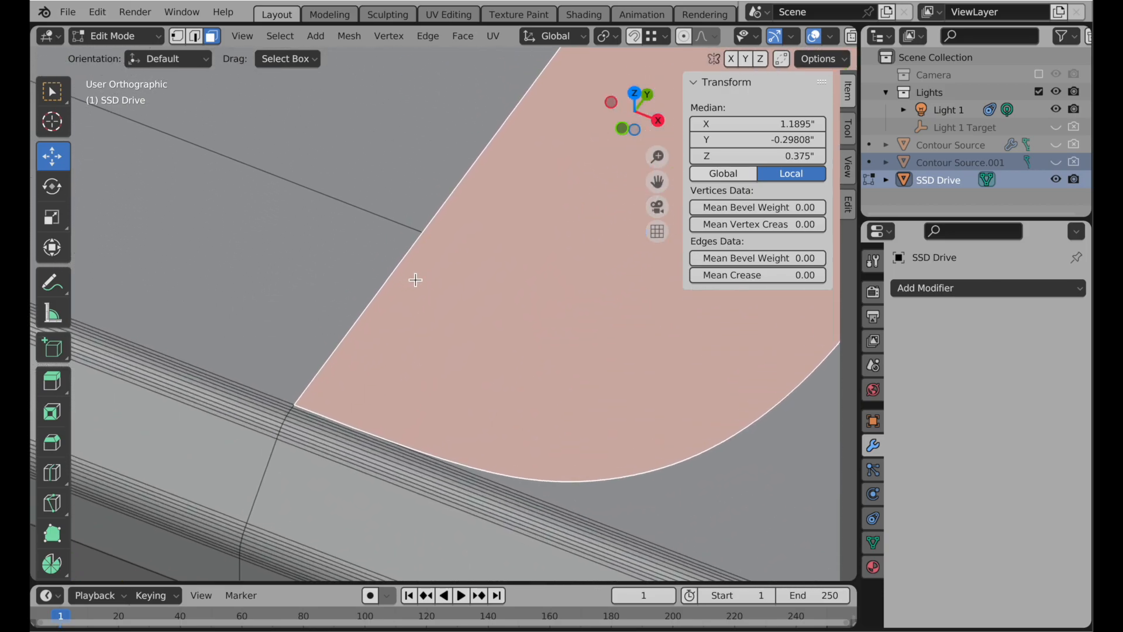
{"action": "scroll", "coordinate": [376, 326], "scroll_direction": "up", "scroll_amount": 2}
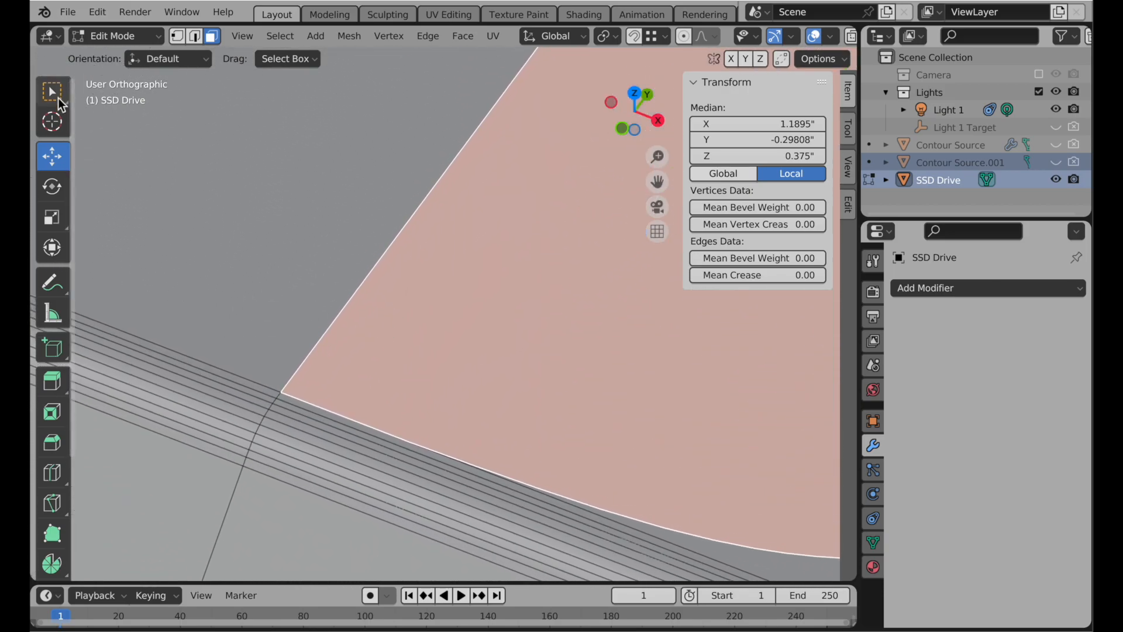
{"action": "key", "text": "1"}
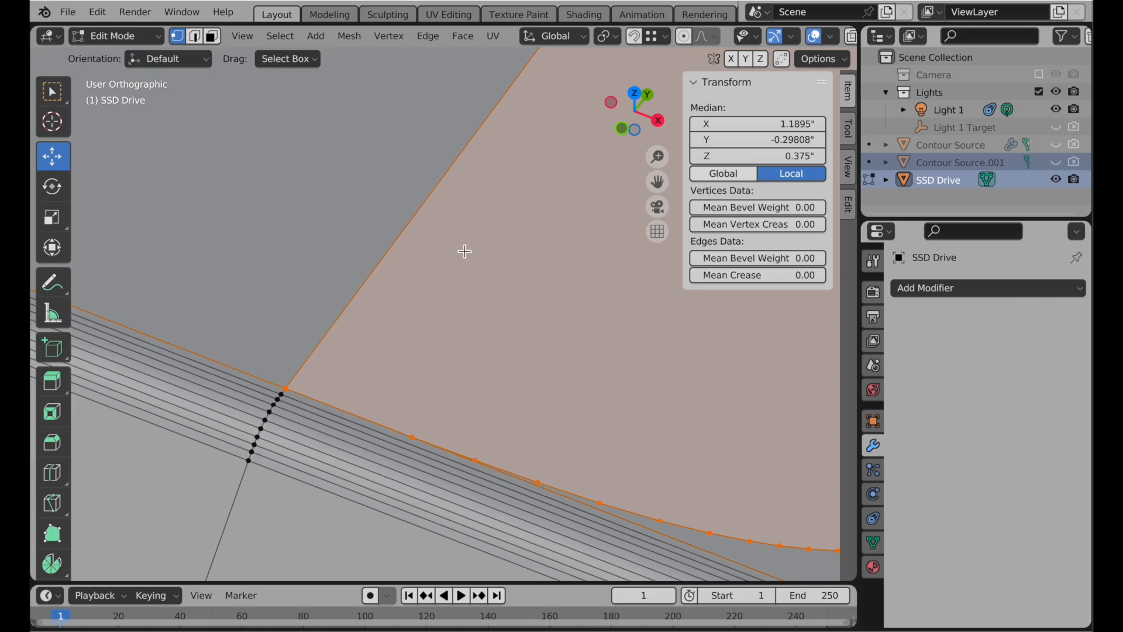
{"action": "scroll", "coordinate": [483, 230], "scroll_direction": "down", "scroll_amount": 7}
{"action": "middle_click_drag", "start_coordinate": [476, 226], "coordinate": [326, 378], "text": "shift"}
{"action": "middle_click_drag", "start_coordinate": [562, 138], "coordinate": [411, 298], "text": "shift"}
{"action": "middle_click_drag", "start_coordinate": [620, 64], "coordinate": [437, 412], "text": "shift"}
{"action": "middle_click_drag", "start_coordinate": [426, 328], "coordinate": [534, 209], "text": "ctrl"}
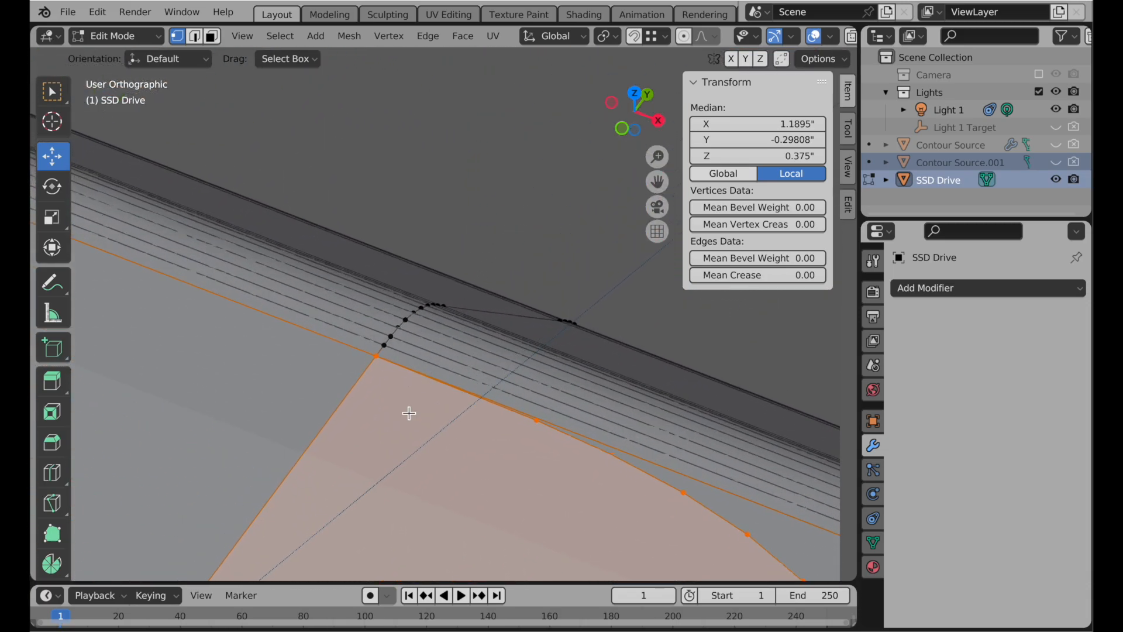
{"action": "key", "text": "alt+a"}
{"action": "key", "text": "3"}
{"action": "left_click", "coordinate": [457, 472]}
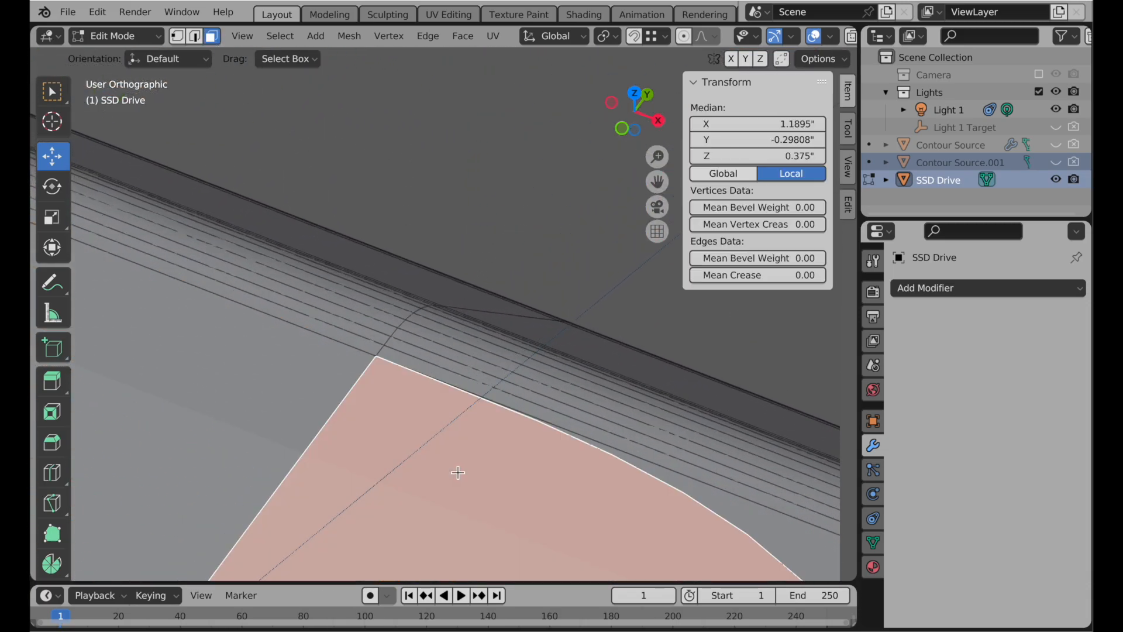
{"action": "left_click_drag", "start_coordinate": [454, 468], "coordinate": [420, 501]}
{"action": "key", "text": "ctrl+z"}
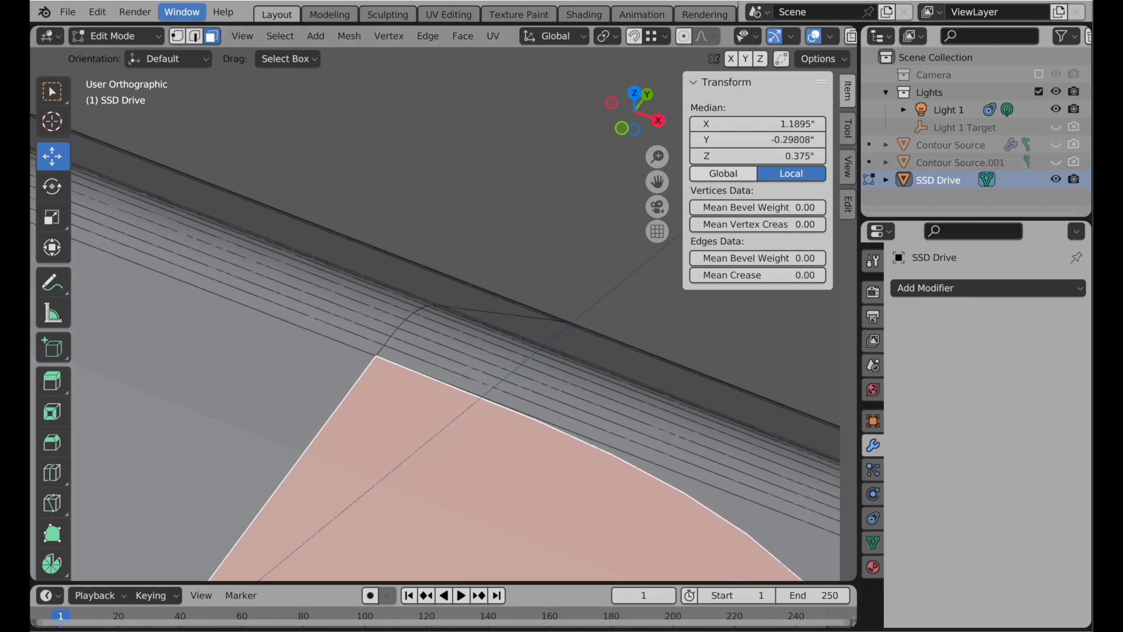
Step: Select all top faces from the drive's far end up to the contour cut and dissolve them into a single face
{"action": "left_click", "coordinate": [178, 37]}
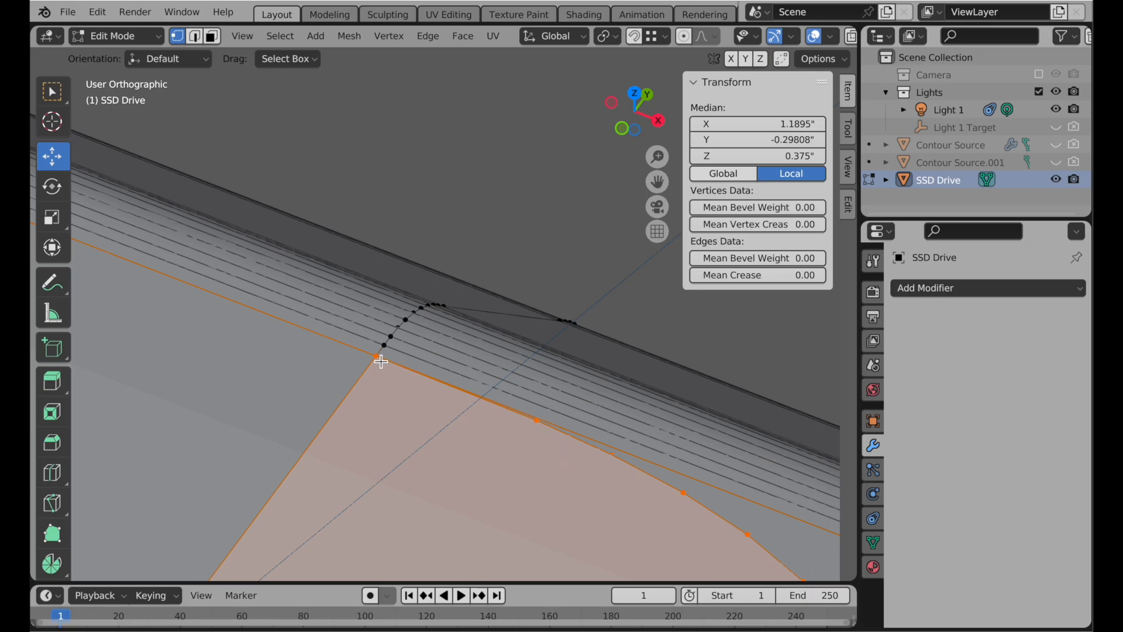
{"action": "middle_click_drag", "start_coordinate": [381, 361], "coordinate": [530, 379]}
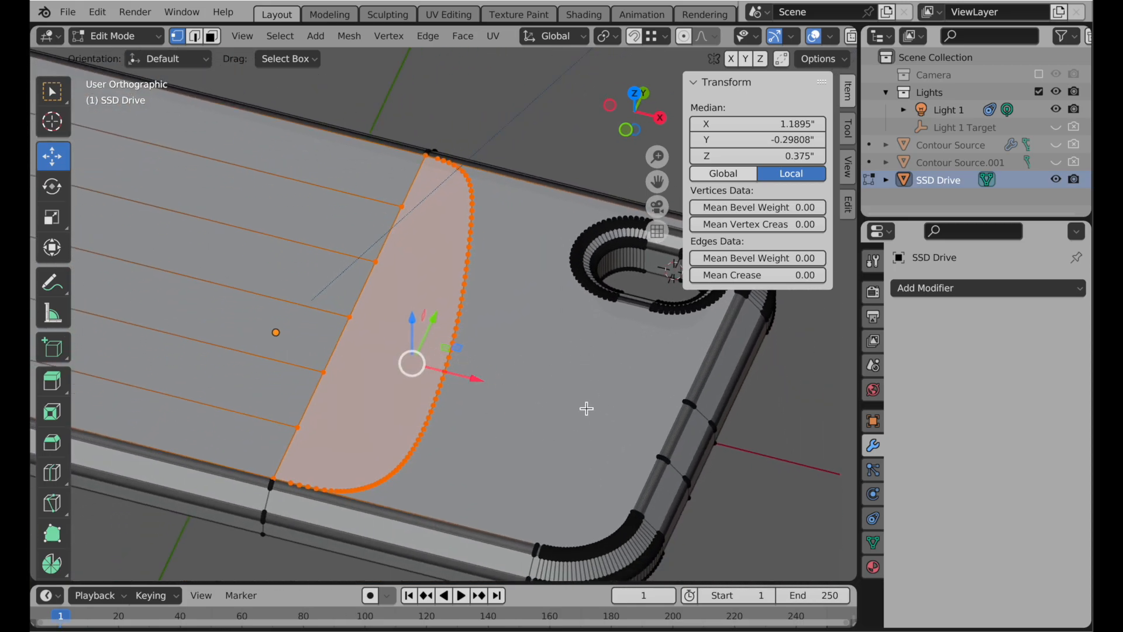
{"action": "middle_click_drag", "start_coordinate": [539, 408], "coordinate": [625, 409], "text": "shift"}
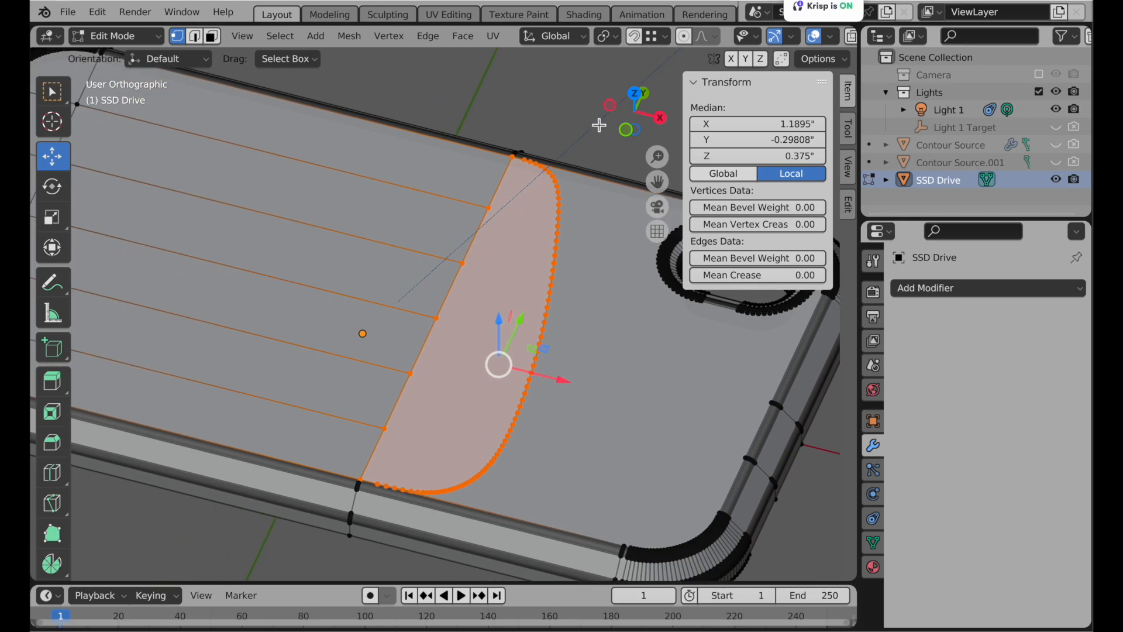
{"action": "left_click", "coordinate": [212, 36]}
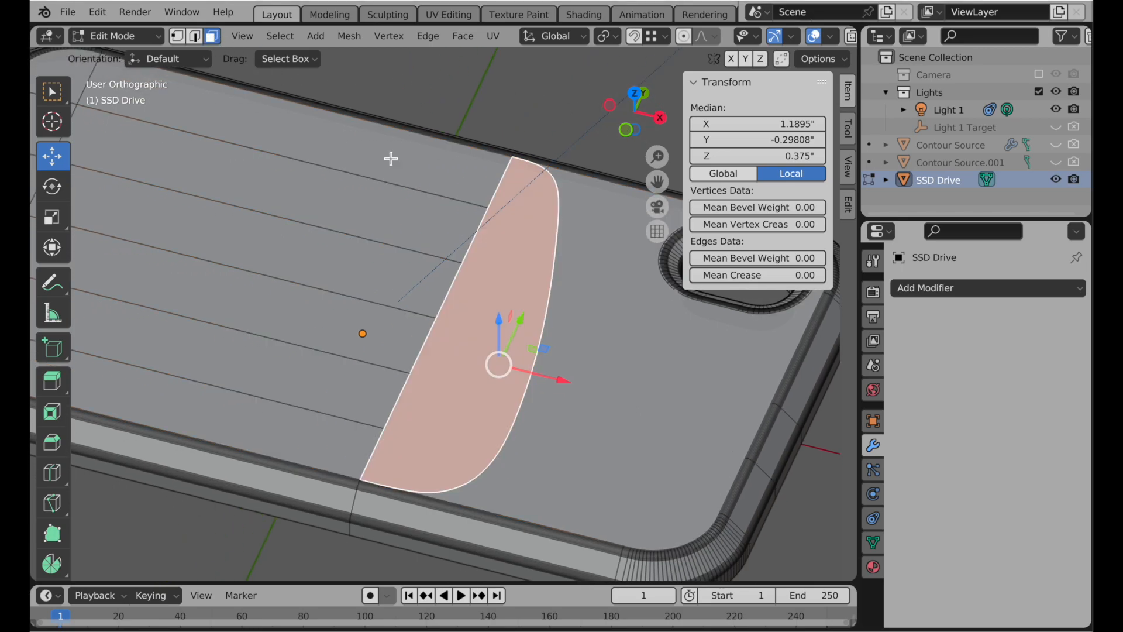
{"action": "left_click", "coordinate": [633, 95]}
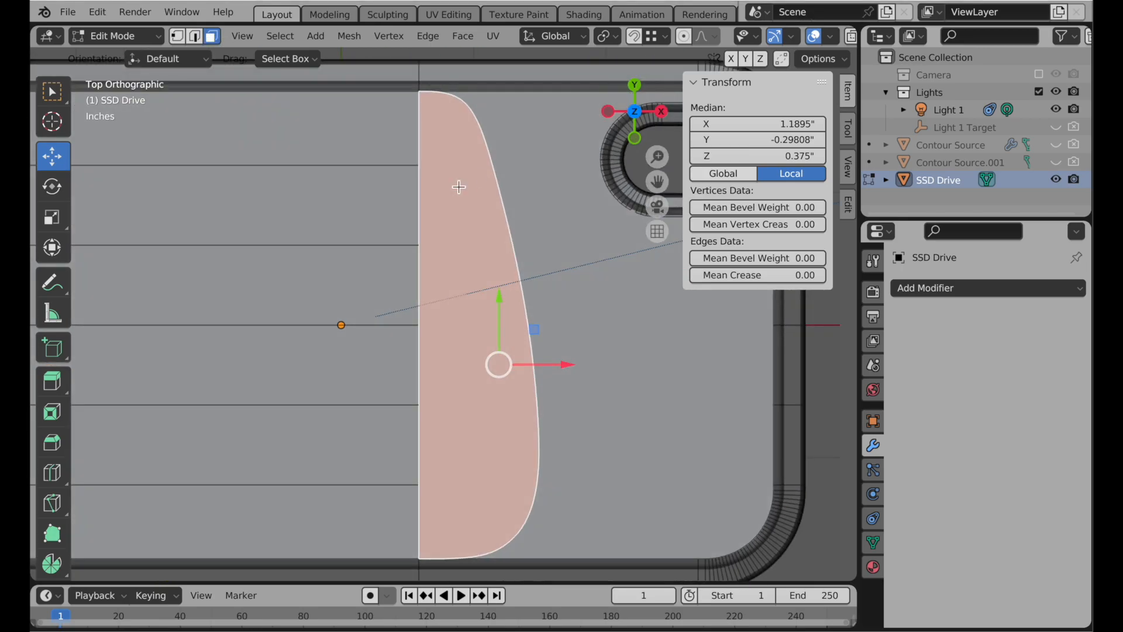
{"action": "scroll", "coordinate": [484, 328], "scroll_direction": "down", "scroll_amount": 5}
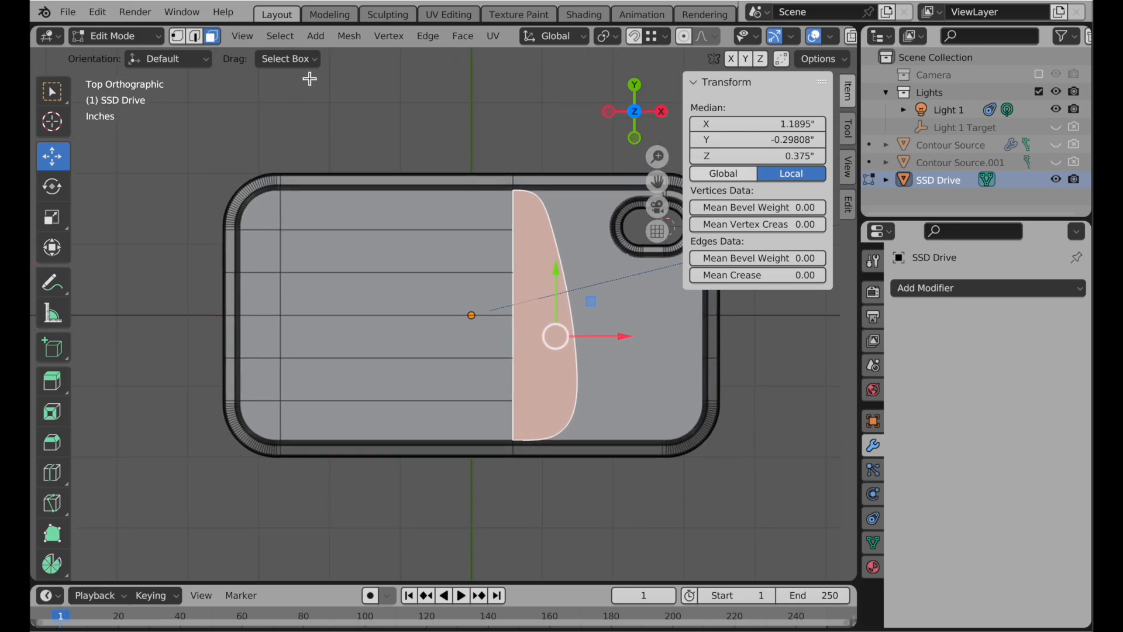
{"action": "left_click_drag", "start_coordinate": [269, 214], "coordinate": [485, 424]}
{"action": "scroll", "coordinate": [547, 353], "scroll_direction": "up", "scroll_amount": 3}
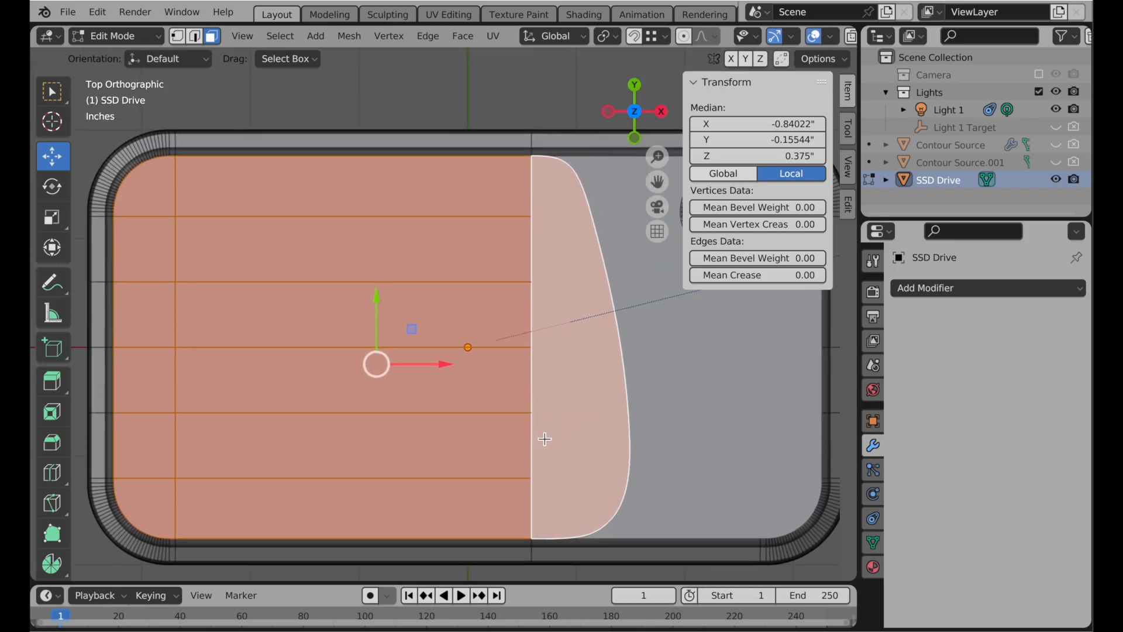
{"action": "right_click", "coordinate": [519, 349]}
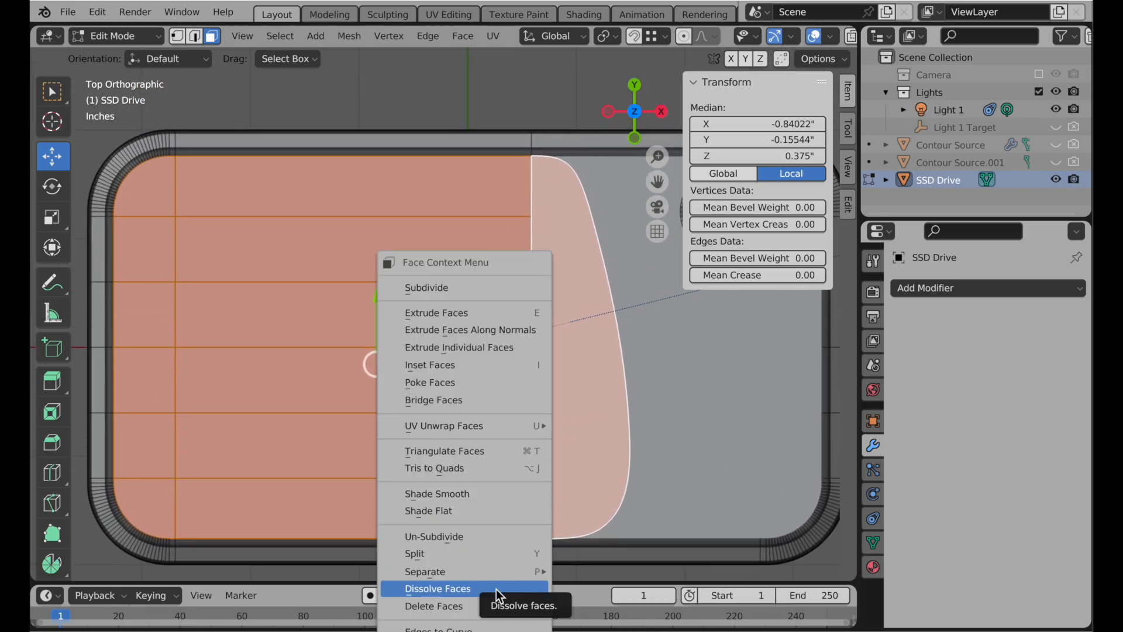
{"action": "left_click", "coordinate": [497, 589]}
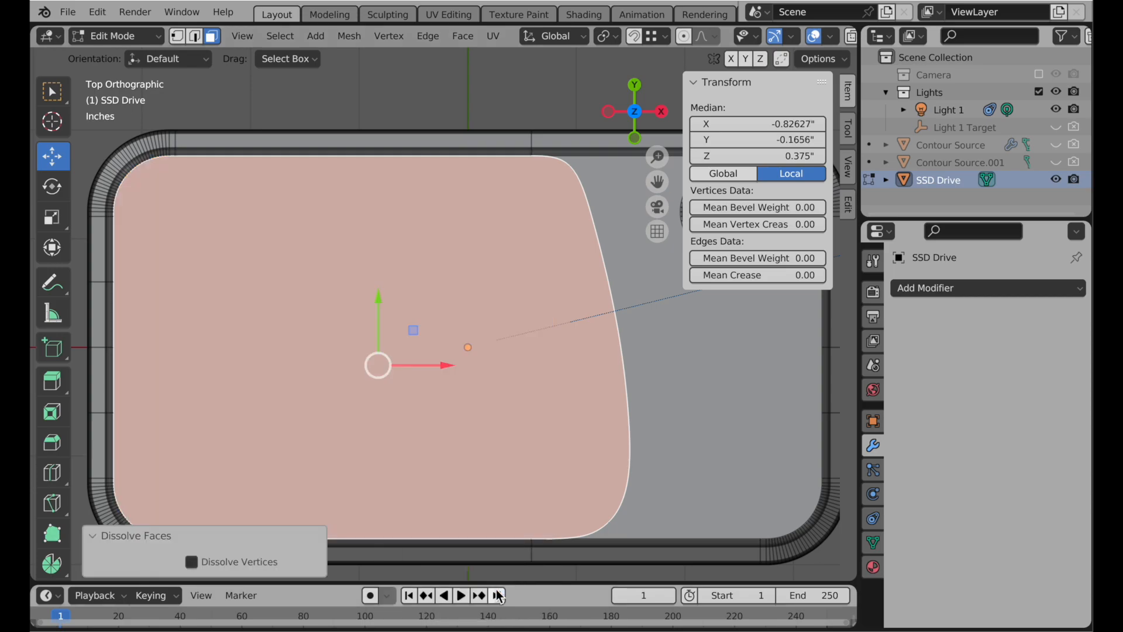
Step: Inset the dissolved top face inward with a thickness of about 0.356"
{"action": "middle_click_drag", "start_coordinate": [541, 505], "coordinate": [539, 462], "text": "shift"}
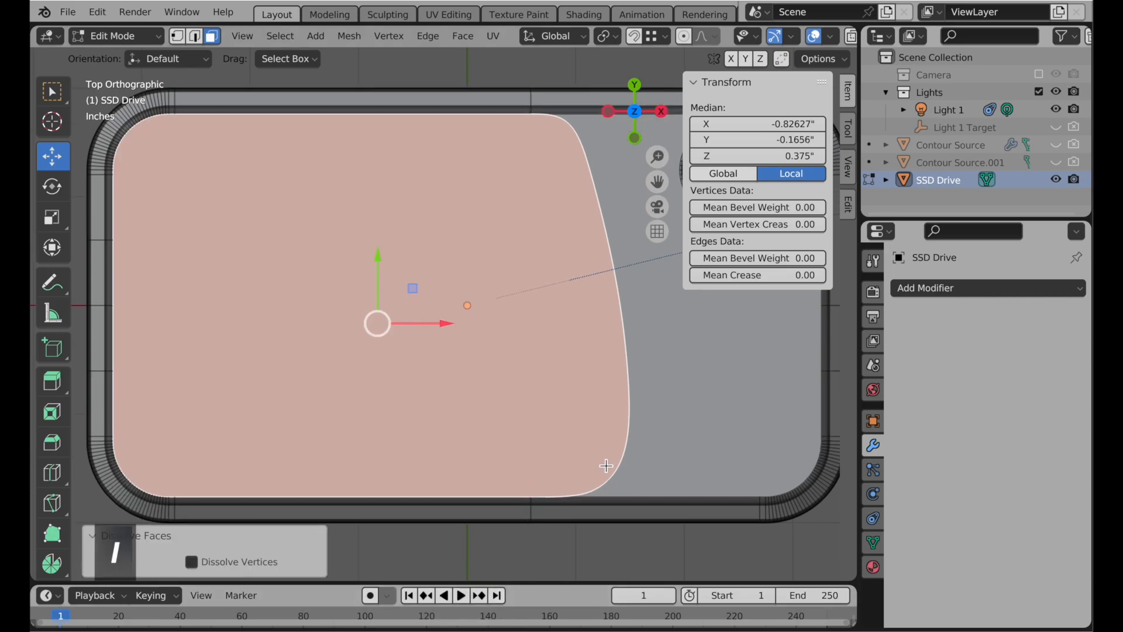
{"action": "key", "text": "i"}
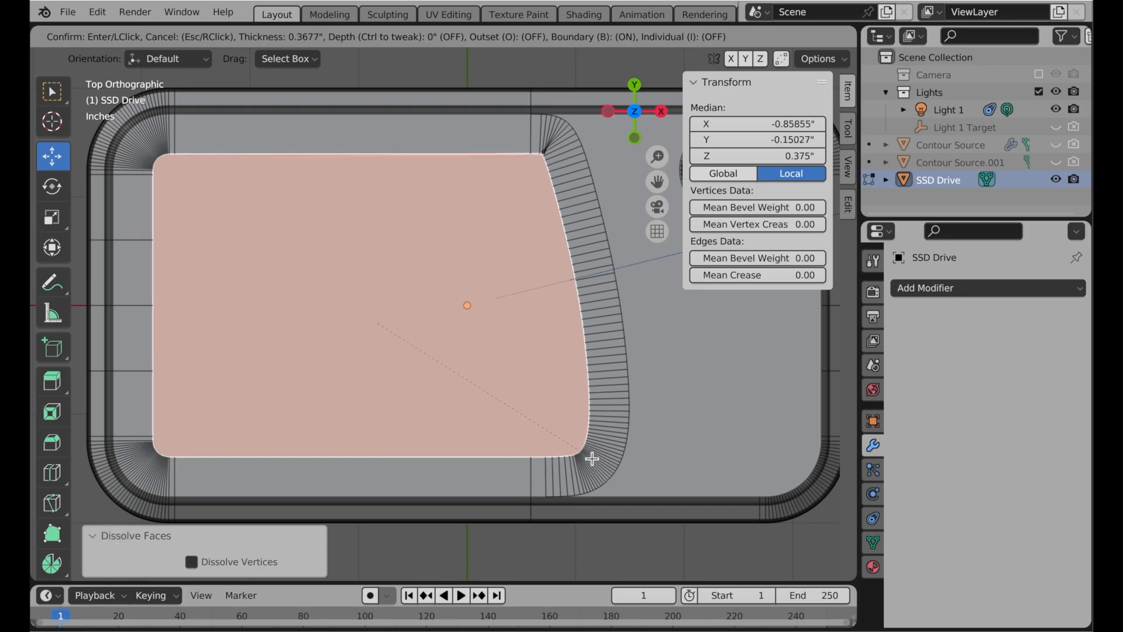
{"action": "left_click", "coordinate": [596, 463]}
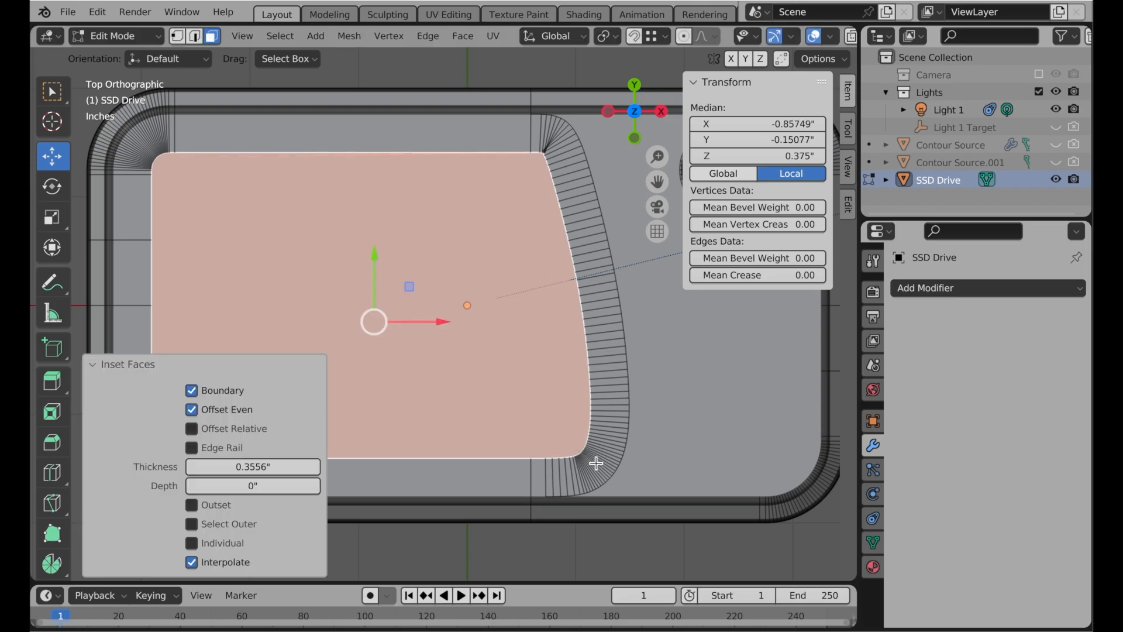
Step: Check the inset's far corner beside the contour and raise the inner face about 0.2" along Z
{"action": "scroll", "coordinate": [595, 291], "scroll_direction": "up", "scroll_amount": 2}
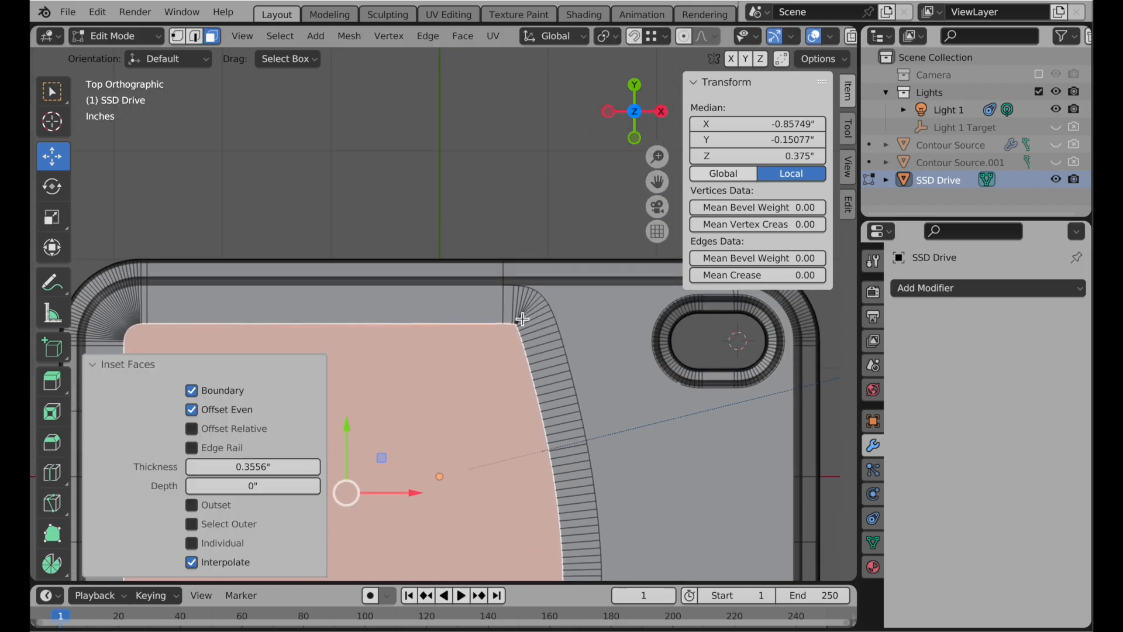
{"action": "scroll", "coordinate": [521, 316], "scroll_direction": "up", "scroll_amount": 1}
{"action": "scroll", "coordinate": [561, 281], "scroll_direction": "up", "scroll_amount": 2}
{"action": "scroll", "coordinate": [587, 253], "scroll_direction": "up", "scroll_amount": 2}
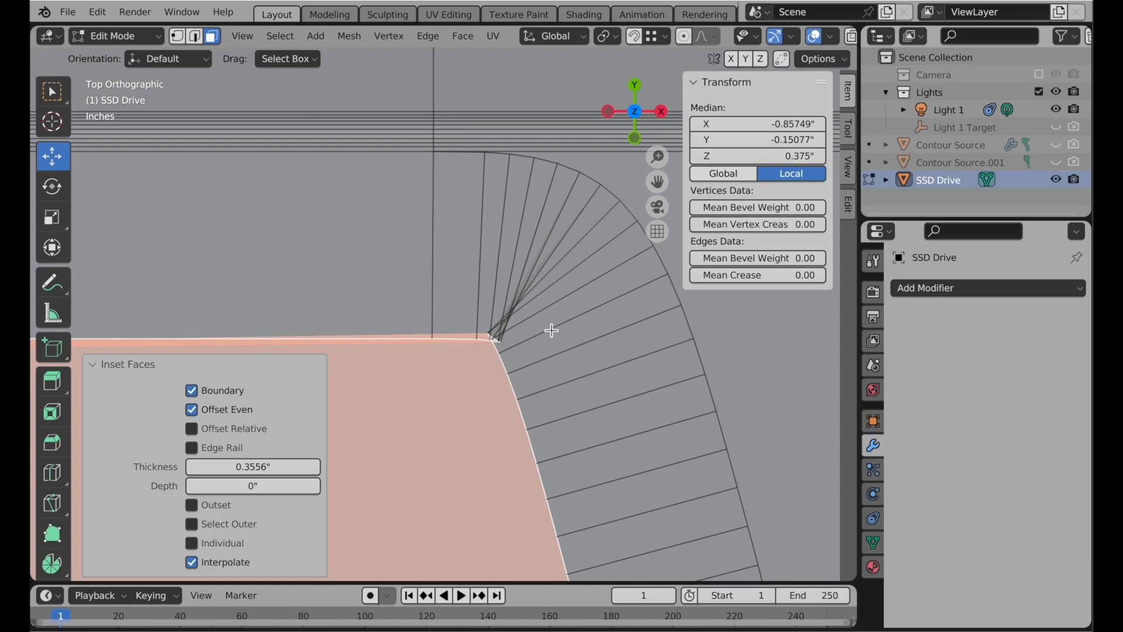
{"action": "scroll", "coordinate": [551, 331], "scroll_direction": "down", "scroll_amount": 6}
{"action": "scroll", "coordinate": [501, 499], "scroll_direction": "down", "scroll_amount": 1}
{"action": "middle_click_drag", "start_coordinate": [481, 518], "coordinate": [577, 366], "text": "shift"}
{"action": "middle_click_drag", "start_coordinate": [571, 459], "coordinate": [510, 340]}
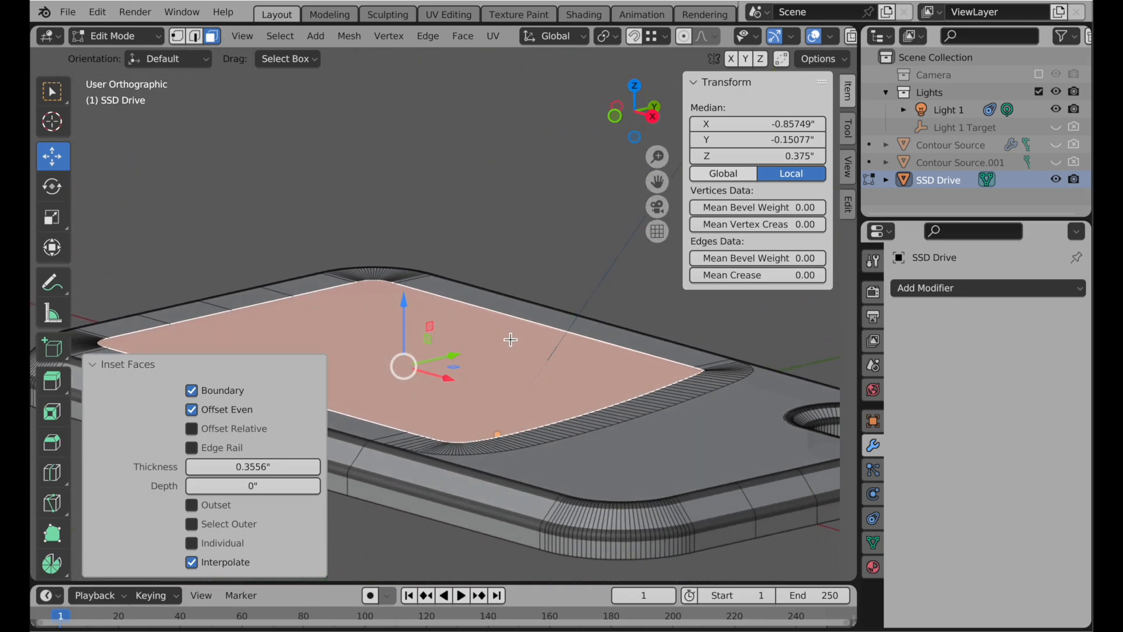
{"action": "left_click_drag", "start_coordinate": [403, 297], "coordinate": [411, 278]}
Step: Add one loop cut around the sloped band near its outer contour edge, with a slide factor of about -0.714
{"action": "middle_click_drag", "start_coordinate": [526, 399], "coordinate": [488, 367], "text": "shift"}
{"action": "mouse_move", "coordinate": [489, 367]}
{"action": "middle_mouse_down"}
{"action": "mouse_move", "coordinate": [492, 385]}
{"action": "mouse_move", "coordinate": [471, 394]}
{"action": "mouse_move", "coordinate": [488, 378]}
{"action": "middle_mouse_up"}
{"action": "middle_click_drag", "start_coordinate": [457, 455], "coordinate": [661, 267]}
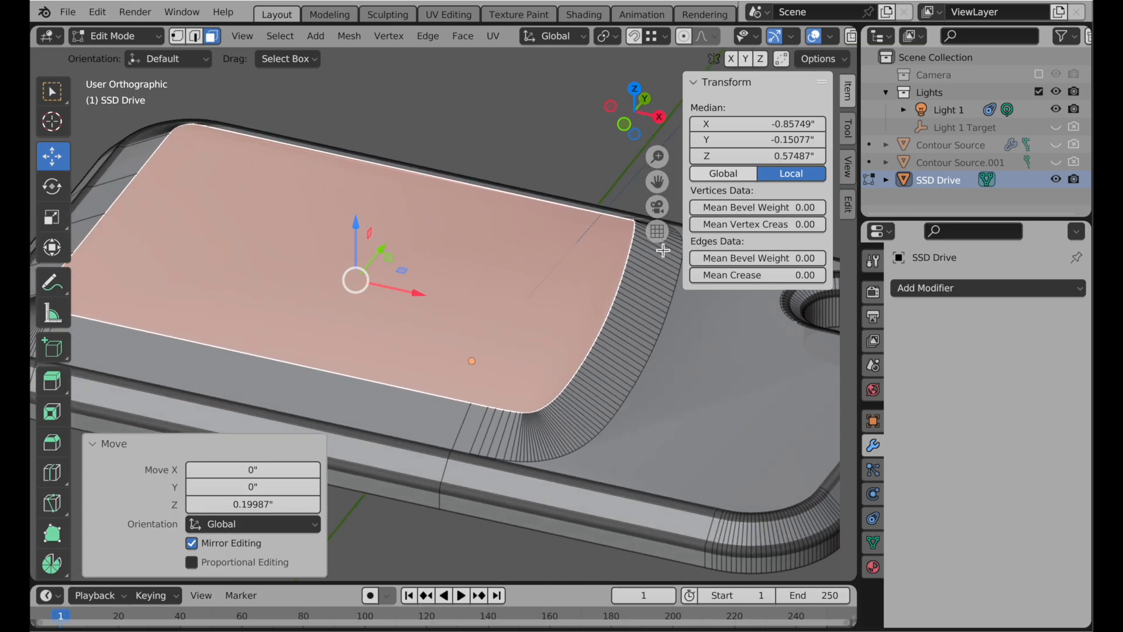
{"action": "scroll", "coordinate": [636, 446], "scroll_direction": "up", "scroll_amount": 4}
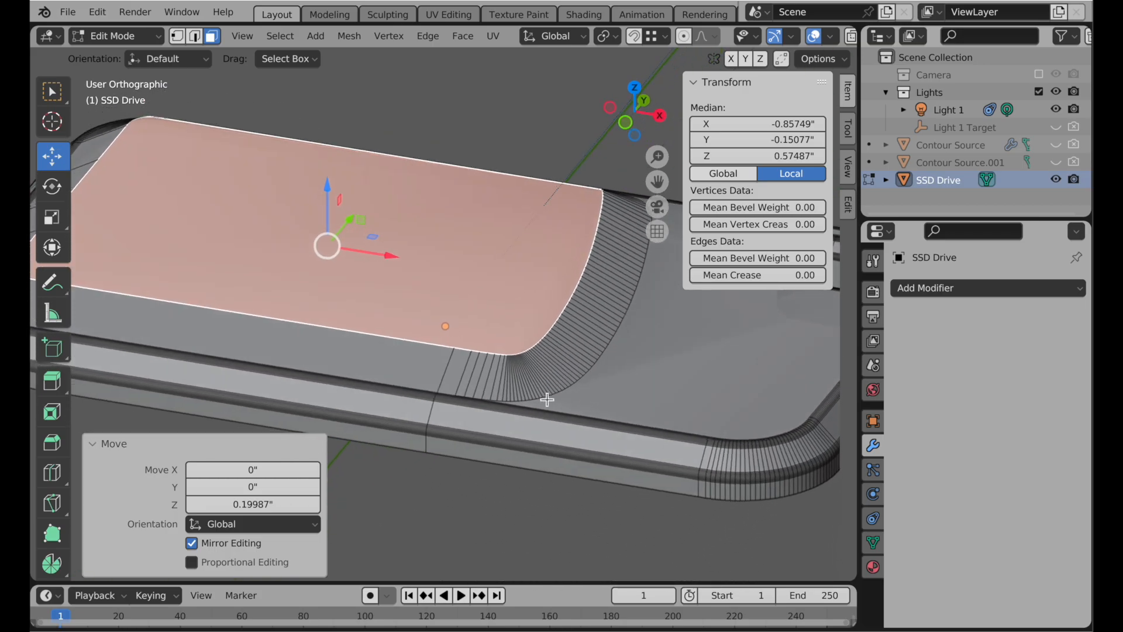
{"action": "middle_click_drag", "start_coordinate": [513, 378], "coordinate": [414, 478], "text": "shift"}
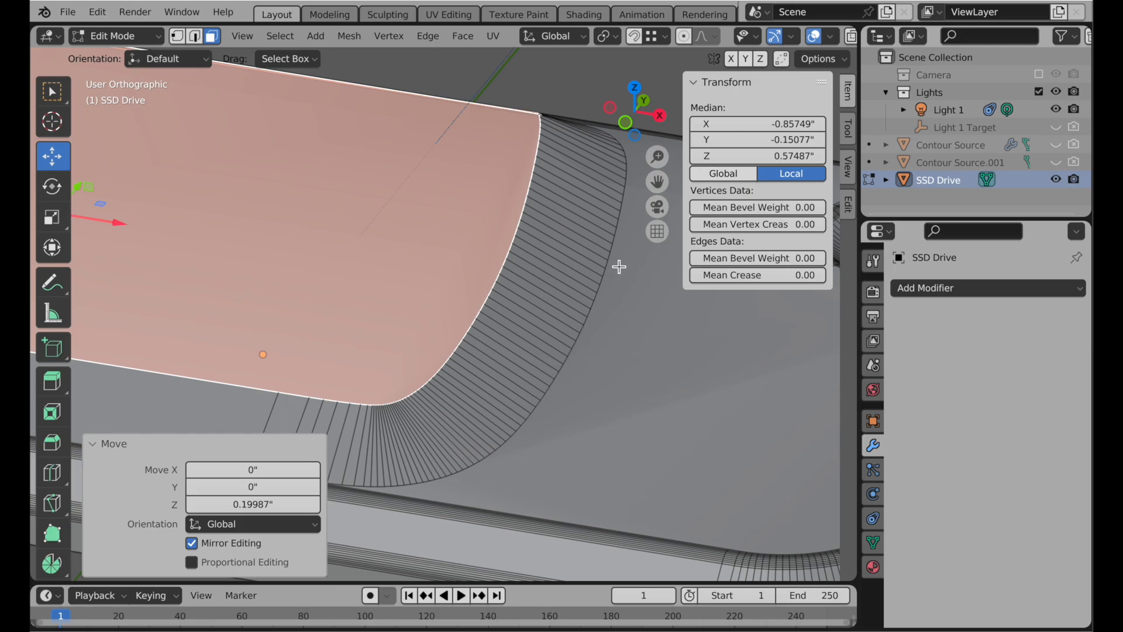
{"action": "middle_click_drag", "start_coordinate": [577, 325], "coordinate": [567, 329], "text": "shift"}
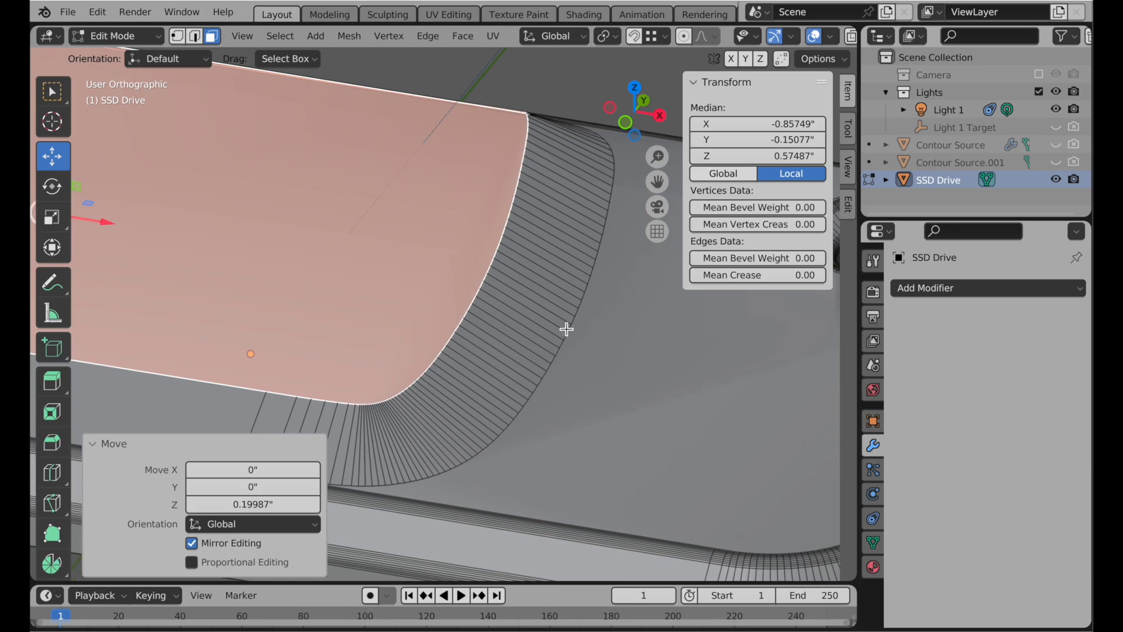
{"action": "left_click", "coordinate": [52, 472]}
{"action": "middle_click_drag", "start_coordinate": [367, 476], "coordinate": [483, 288], "text": "ctrl"}
{"action": "left_click_drag", "start_coordinate": [500, 282], "coordinate": [554, 352]}
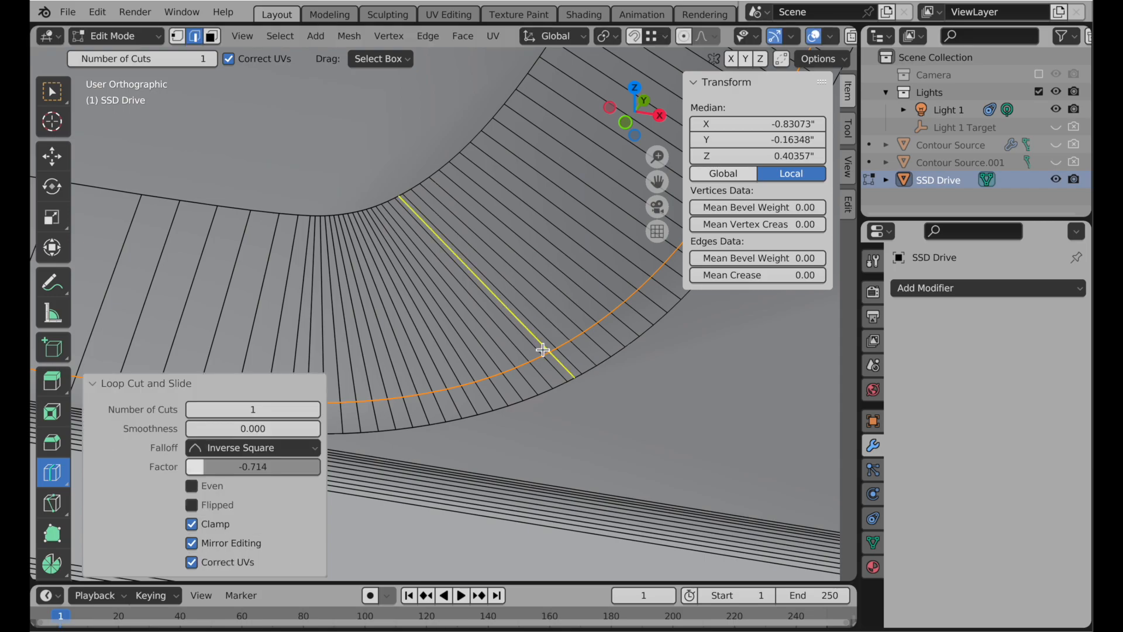
Step: Enable snapping and place the 3D cursor on a vertex of the outer contour edge beside the new loop, using vertex selection
{"action": "left_click", "coordinate": [52, 156]}
{"action": "left_click", "coordinate": [177, 36]}
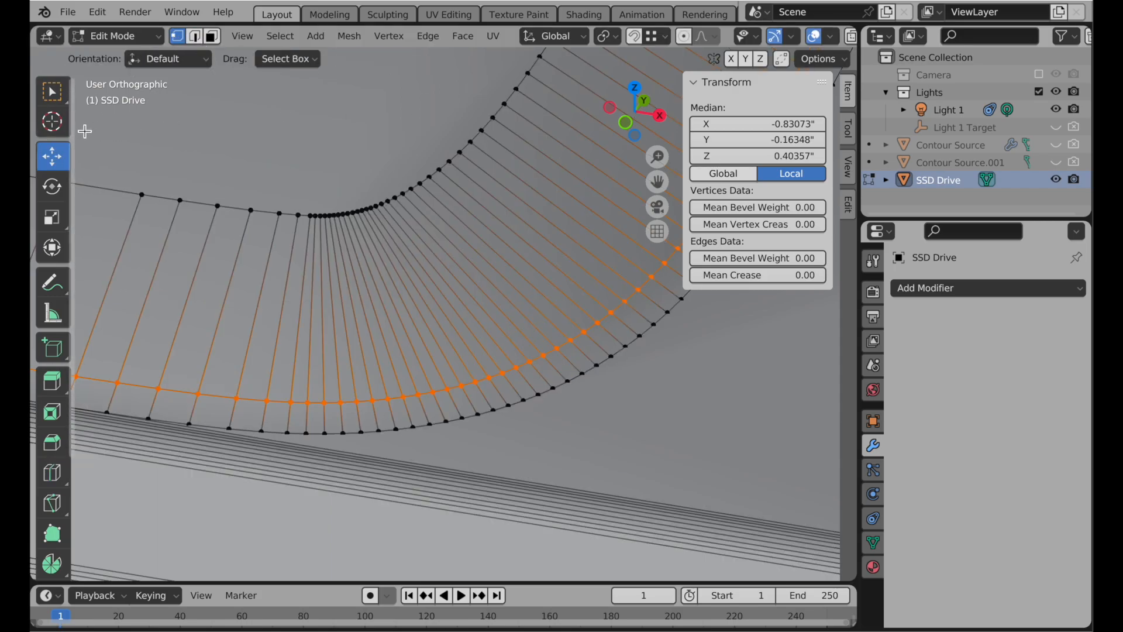
{"action": "left_click", "coordinate": [60, 126]}
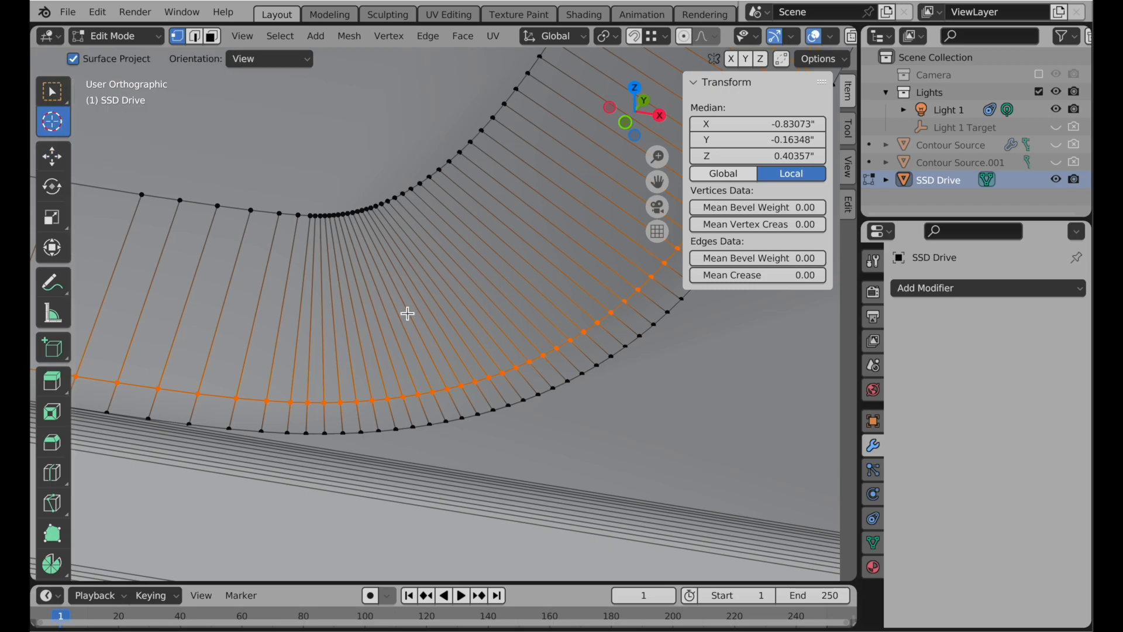
{"action": "left_click", "coordinate": [633, 36]}
{"action": "left_click_drag", "start_coordinate": [620, 392], "coordinate": [597, 367]}
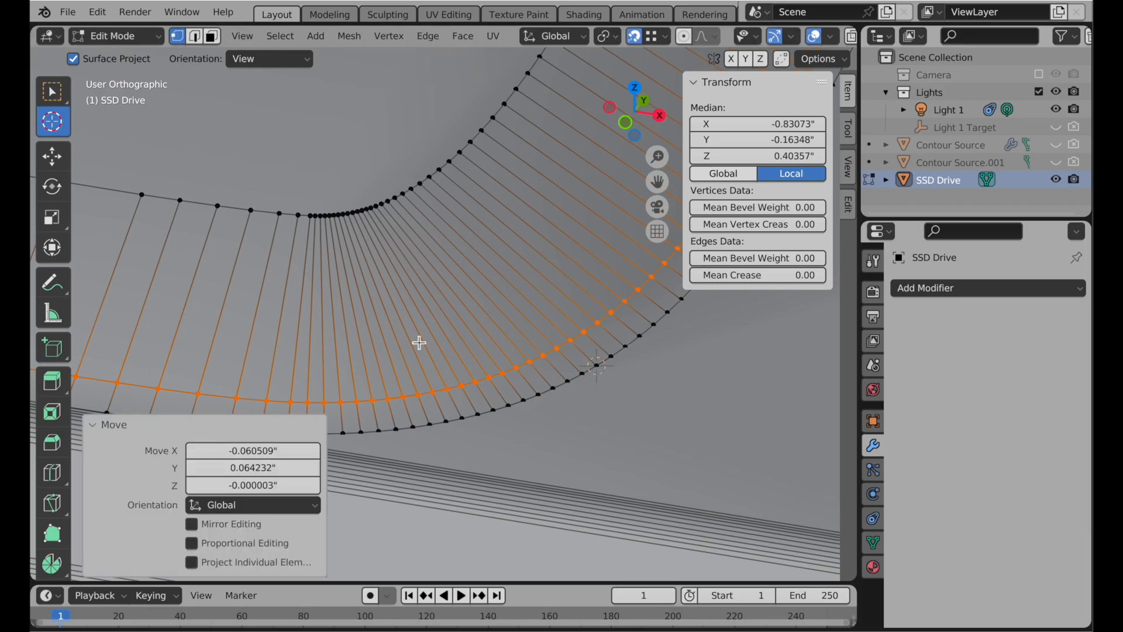
Step: Set the pivot point to 3D Cursor and flatten the new edge loop onto the top surface by scaling it to 0 in Z
{"action": "left_click", "coordinate": [53, 221]}
{"action": "key", "text": "period"}
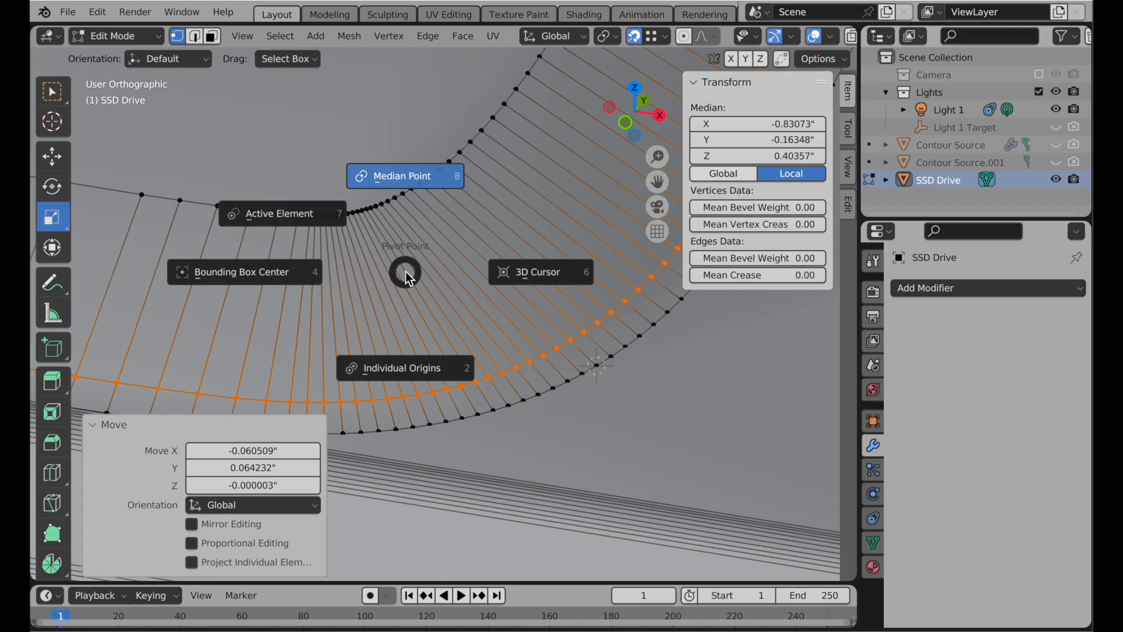
{"action": "left_click", "coordinate": [514, 281]}
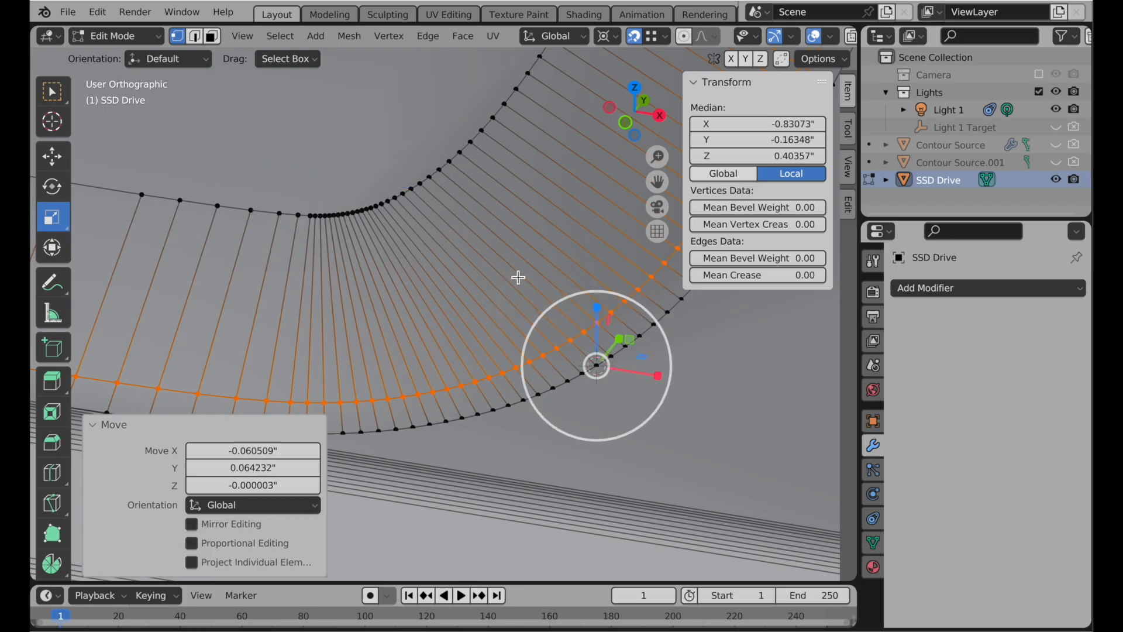
{"action": "left_click", "coordinate": [627, 127]}
{"action": "scroll", "coordinate": [451, 319], "scroll_direction": "down", "scroll_amount": 5}
{"action": "middle_click_drag", "start_coordinate": [552, 269], "coordinate": [437, 310], "text": "shift"}
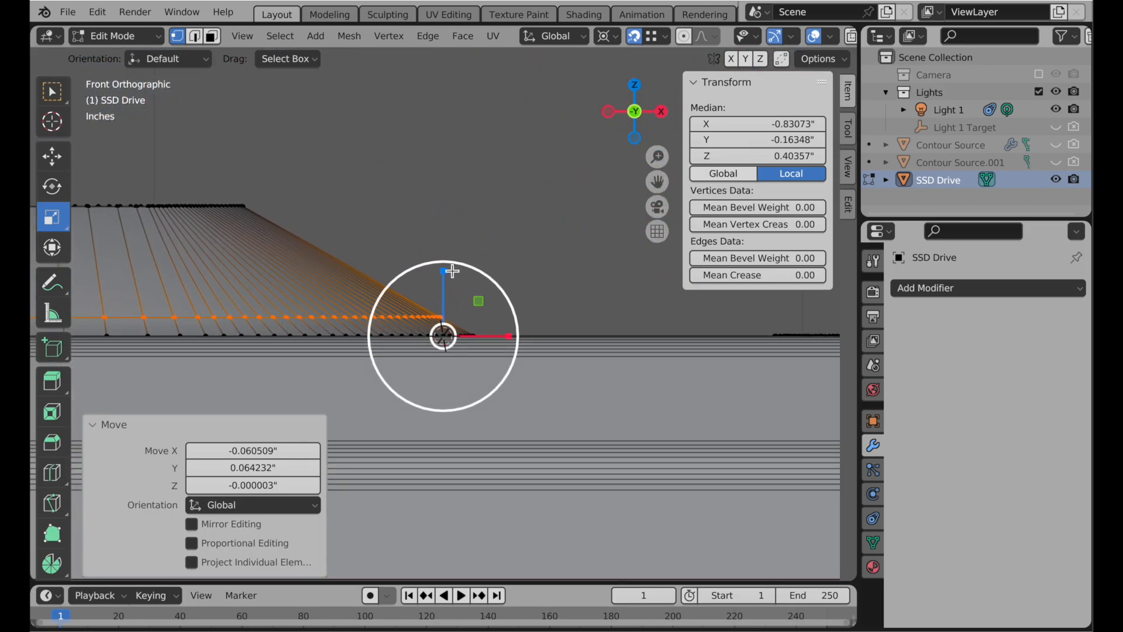
{"action": "left_click_drag", "start_coordinate": [446, 273], "coordinate": [446, 316]}
{"action": "left_click", "coordinate": [252, 504]}
{"action": "type", "text": "0"}
{"action": "key", "text": "Return"}
Step: Examine the flattened loop and the vertices at the inset's far corner from the top view in wireframe shading
{"action": "middle_click_drag", "start_coordinate": [516, 263], "coordinate": [544, 268]}
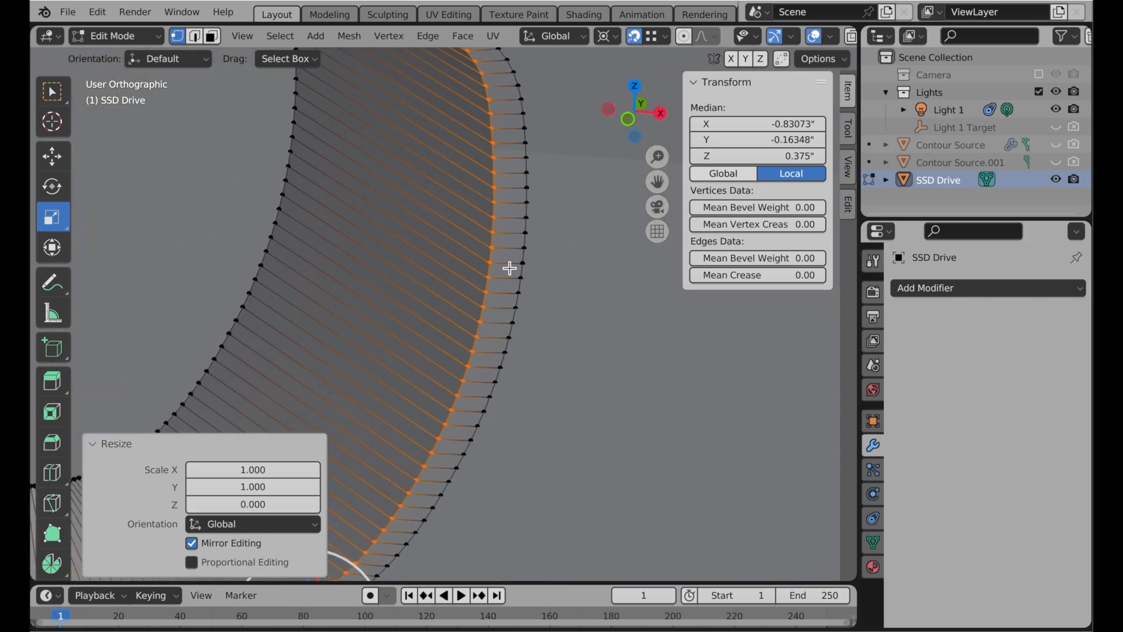
{"action": "middle_click_drag", "start_coordinate": [456, 234], "coordinate": [561, 142], "text": "shift"}
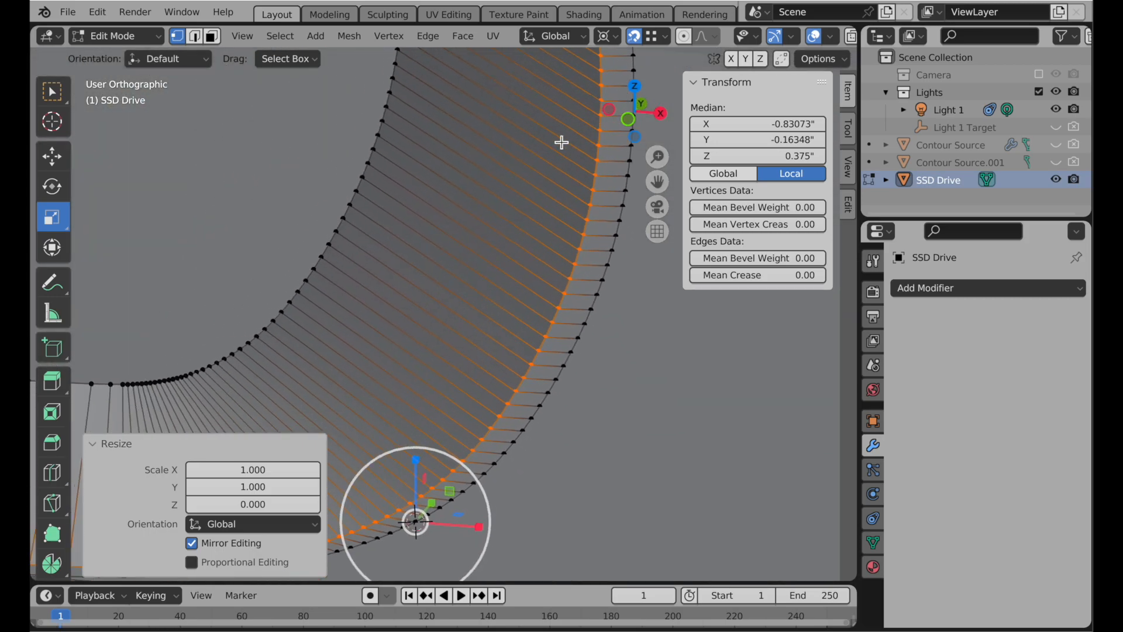
{"action": "scroll", "coordinate": [524, 219], "scroll_direction": "down", "scroll_amount": 3}
{"action": "middle_click_drag", "start_coordinate": [502, 309], "coordinate": [539, 306], "text": "shift"}
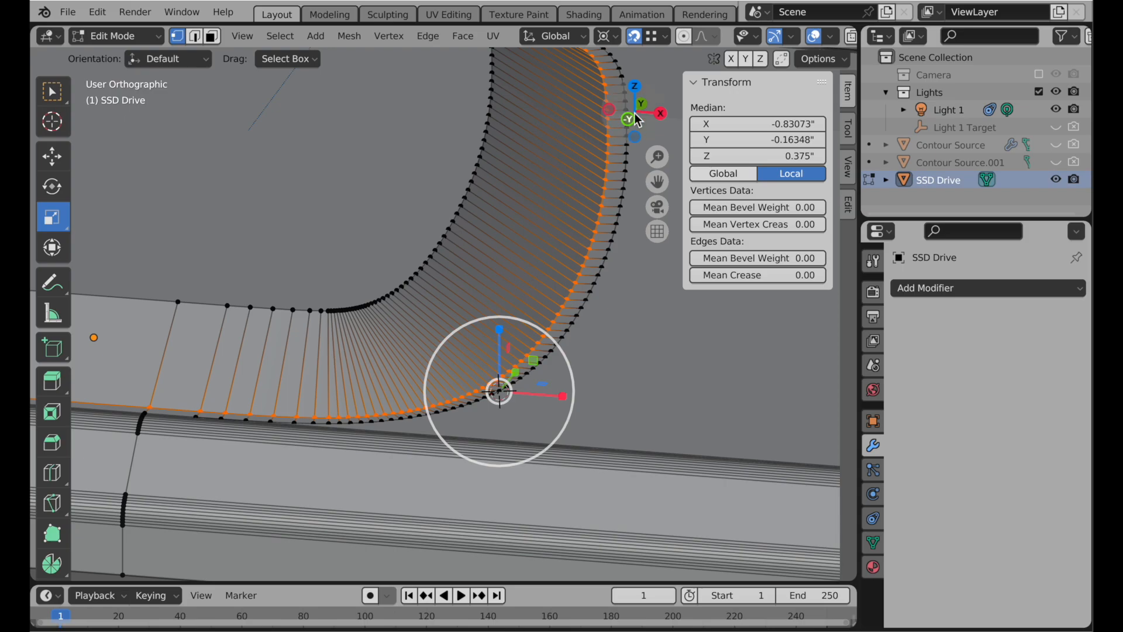
{"action": "left_click", "coordinate": [634, 86]}
{"action": "middle_click_drag", "start_coordinate": [428, 152], "coordinate": [503, 361], "text": "shift"}
{"action": "middle_click_drag", "start_coordinate": [411, 244], "coordinate": [502, 211], "text": "ctrl"}
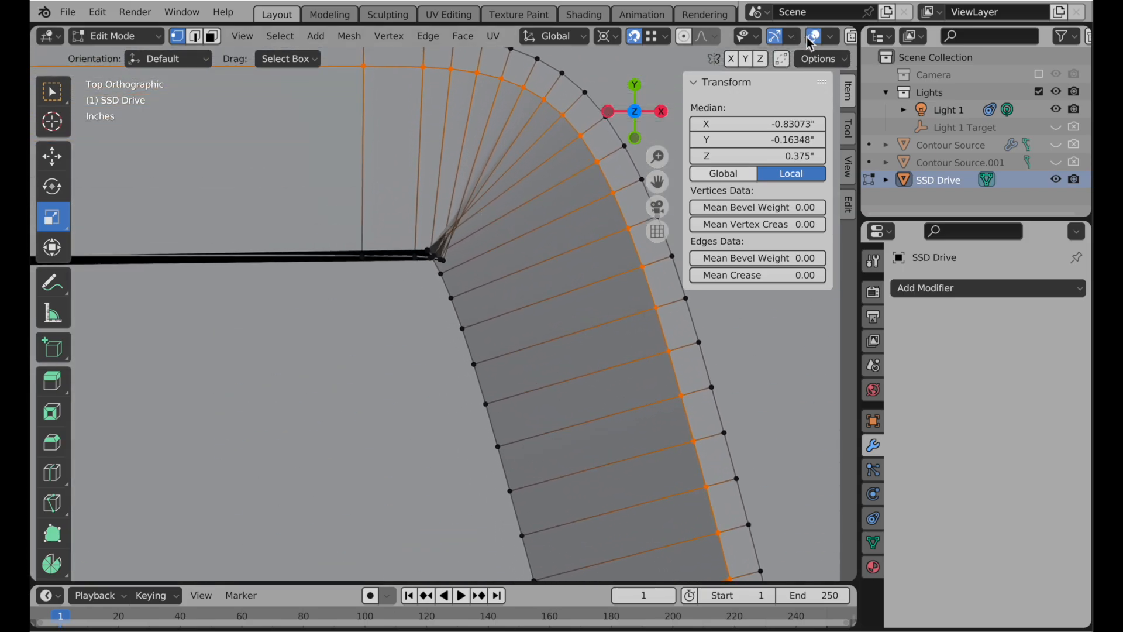
{"action": "scroll", "coordinate": [790, 37], "scroll_direction": "down", "scroll_amount": 5}
{"action": "left_click", "coordinate": [739, 39]}
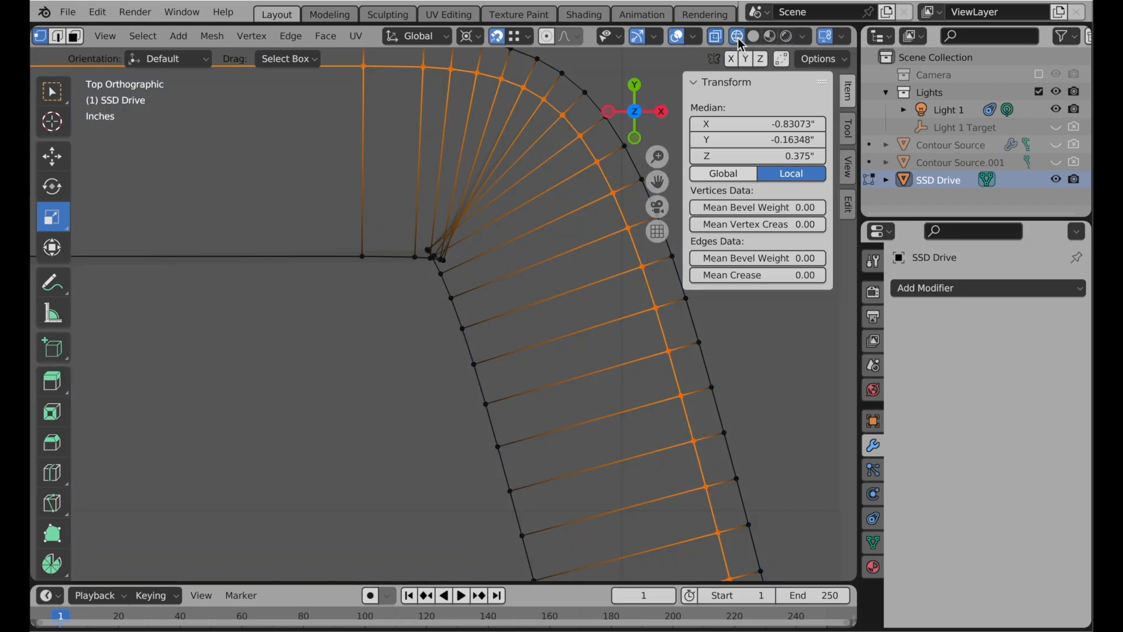
{"action": "middle_click_drag", "start_coordinate": [418, 248], "coordinate": [473, 315], "text": "ctrl"}
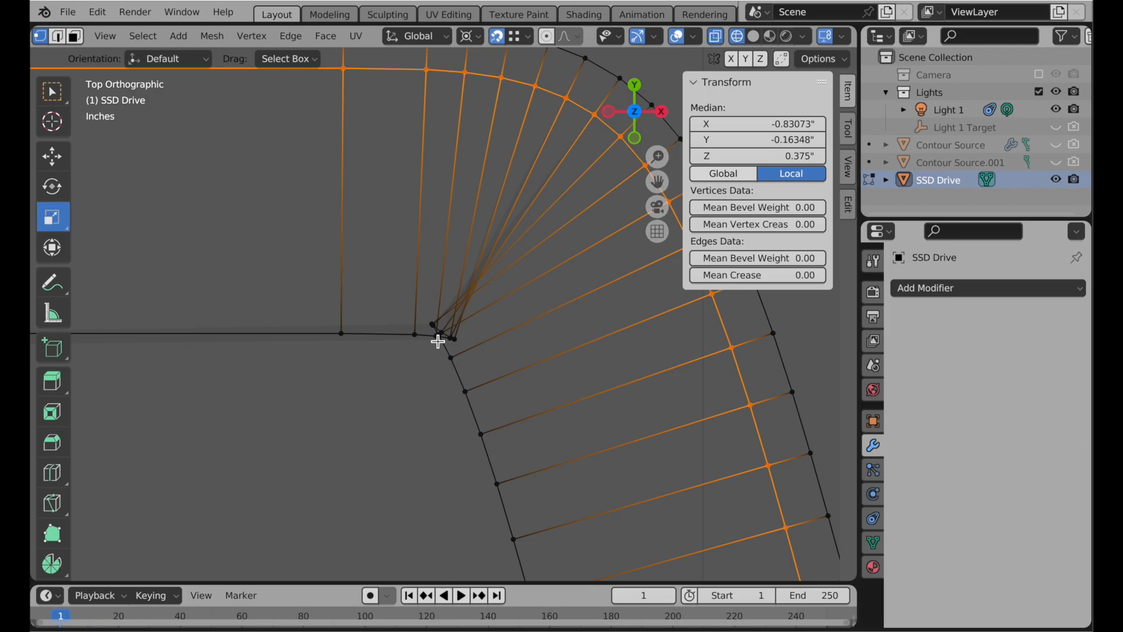
{"action": "scroll", "coordinate": [449, 326], "scroll_direction": "down", "scroll_amount": 3}
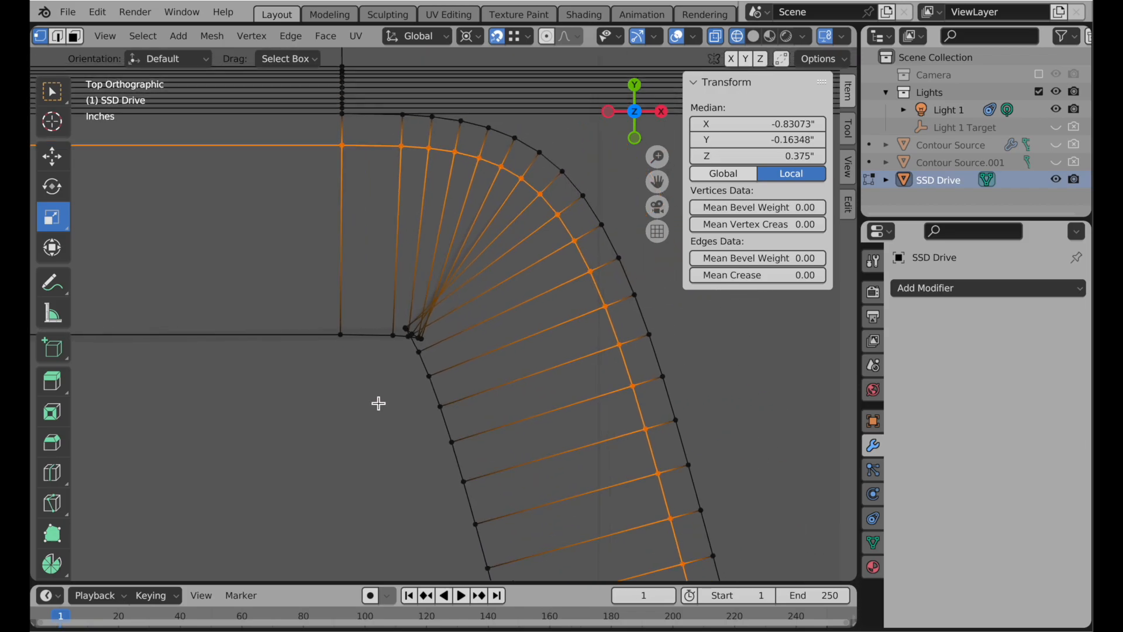
Step: In solid shading with face selection, select the 13 sloped faces fanning around the contour's overlapping far corner and delete them
{"action": "left_click", "coordinate": [80, 37]}
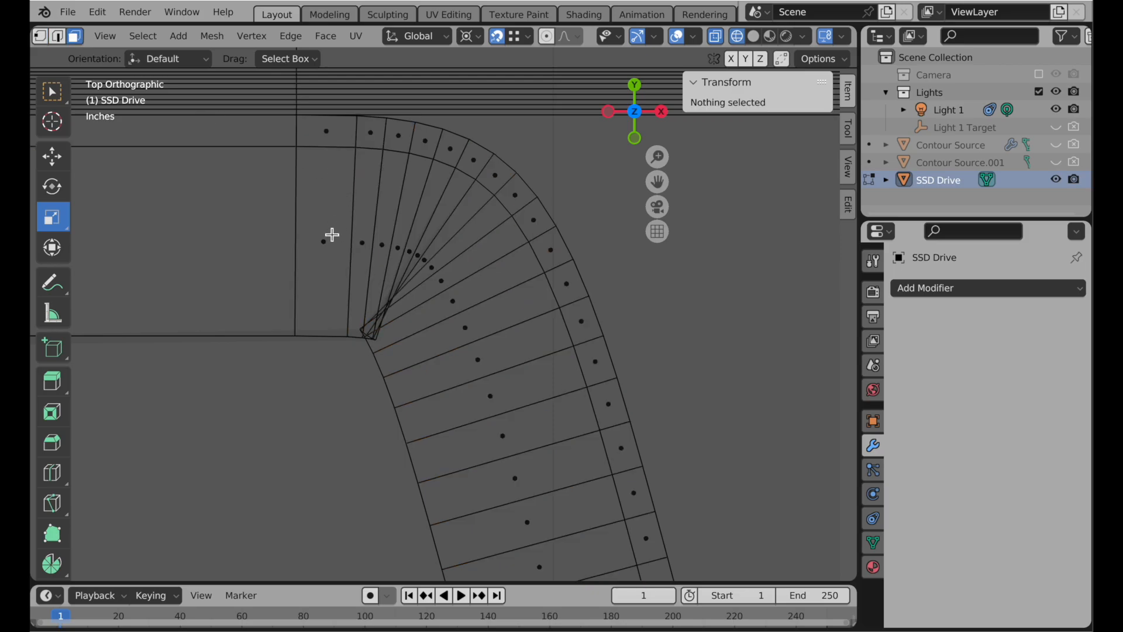
{"action": "left_click", "coordinate": [753, 36]}
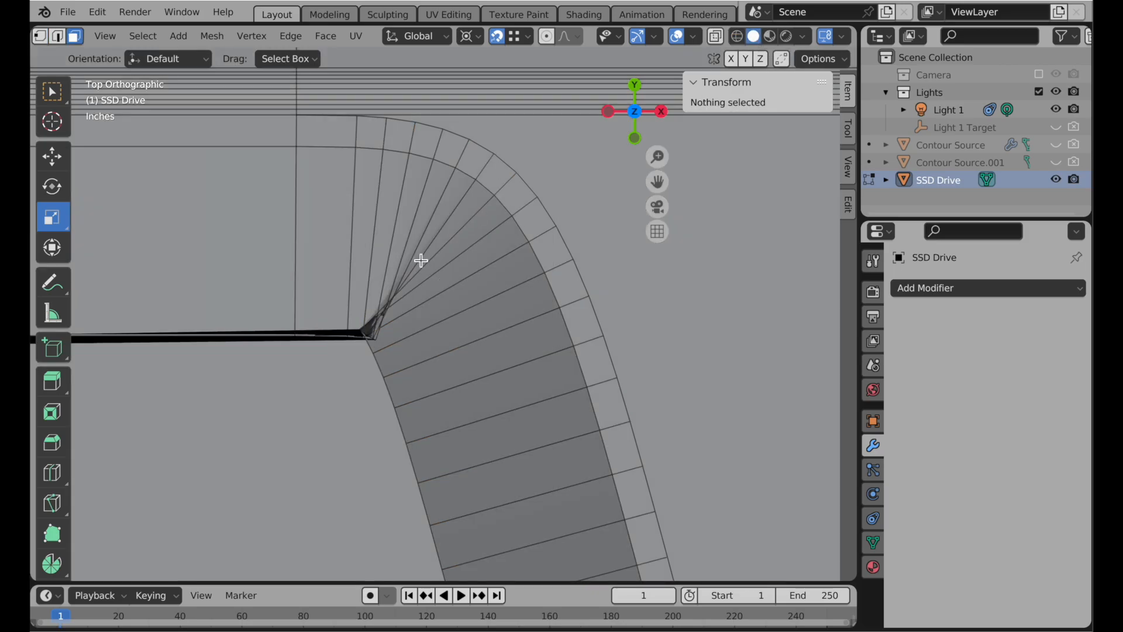
{"action": "scroll", "coordinate": [453, 235], "scroll_direction": "up", "scroll_amount": 1}
{"action": "left_click", "coordinate": [319, 171]}
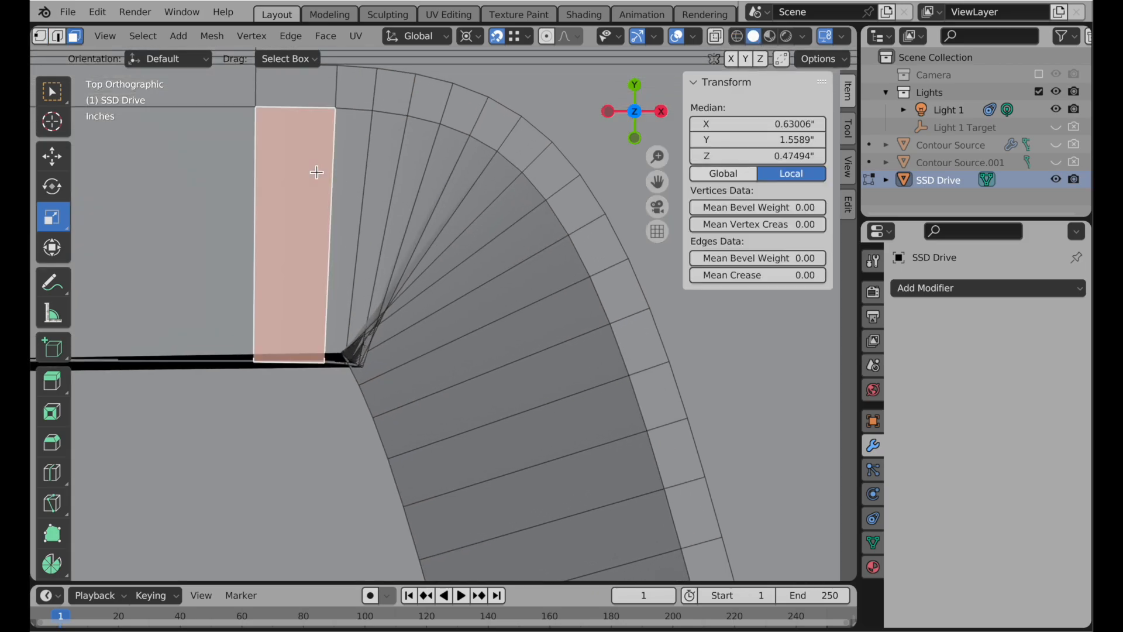
{"action": "left_click", "coordinate": [356, 155], "text": "shift"}
{"action": "left_click", "coordinate": [391, 153], "text": "shift"}
{"action": "left_click", "coordinate": [425, 147], "text": "shift"}
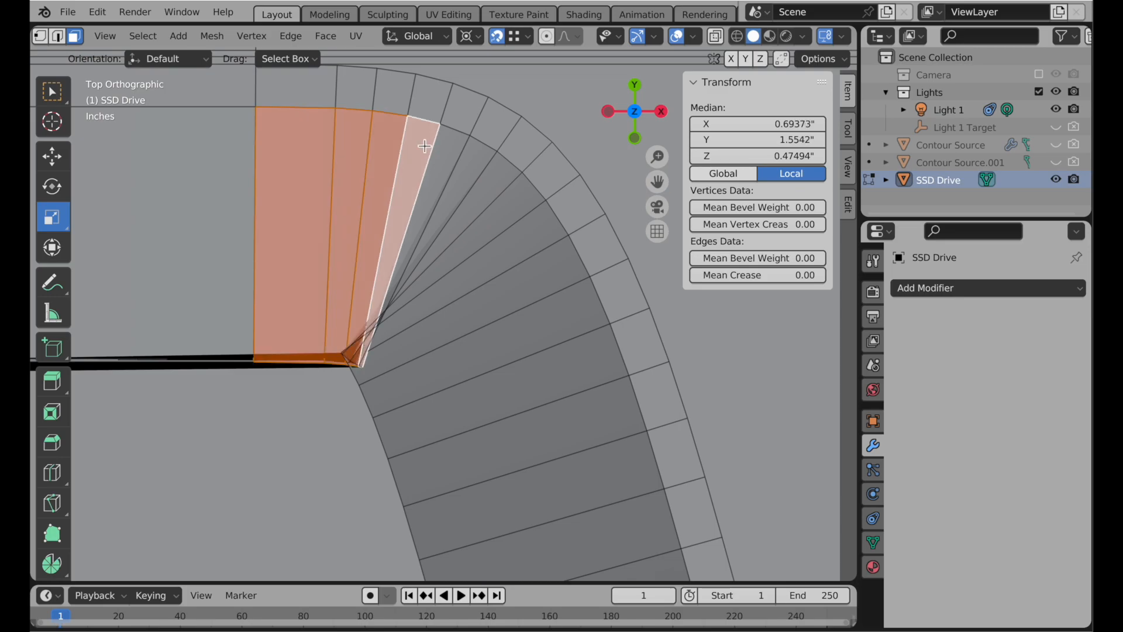
{"action": "left_click", "coordinate": [457, 151], "text": "shift"}
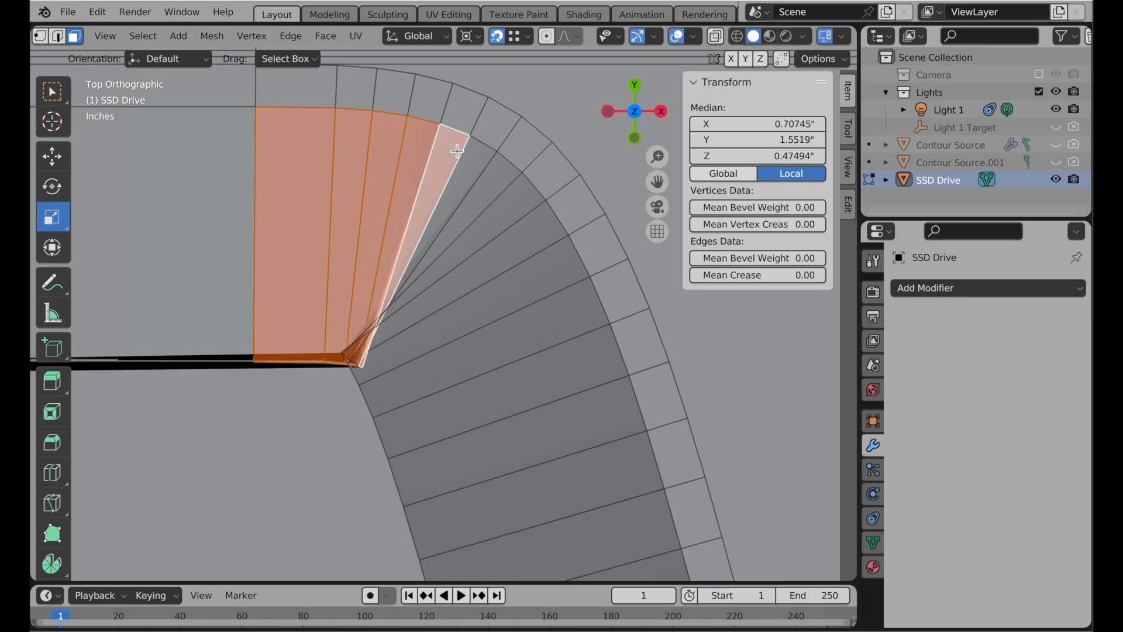
{"action": "left_click", "coordinate": [483, 165], "text": "shift"}
{"action": "left_click", "coordinate": [507, 176], "text": "shift"}
{"action": "left_click", "coordinate": [526, 201], "text": "shift"}
{"action": "left_click", "coordinate": [553, 226], "text": "shift"}
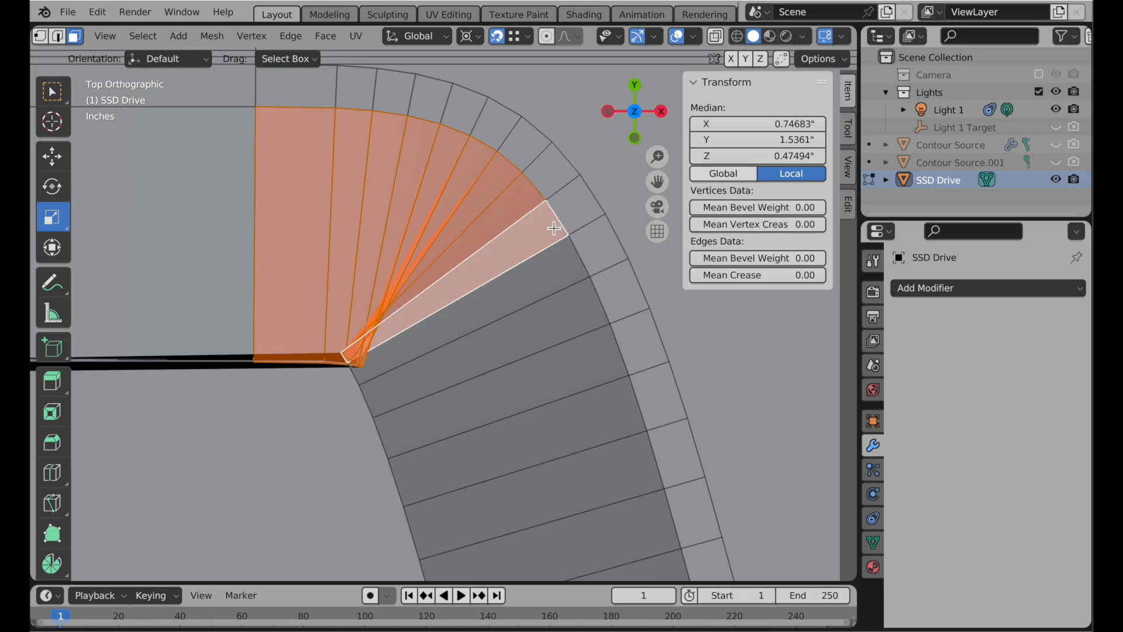
{"action": "left_click", "coordinate": [571, 263], "text": "shift"}
{"action": "left_click", "coordinate": [581, 305], "text": "shift"}
{"action": "left_click", "coordinate": [599, 350], "text": "shift"}
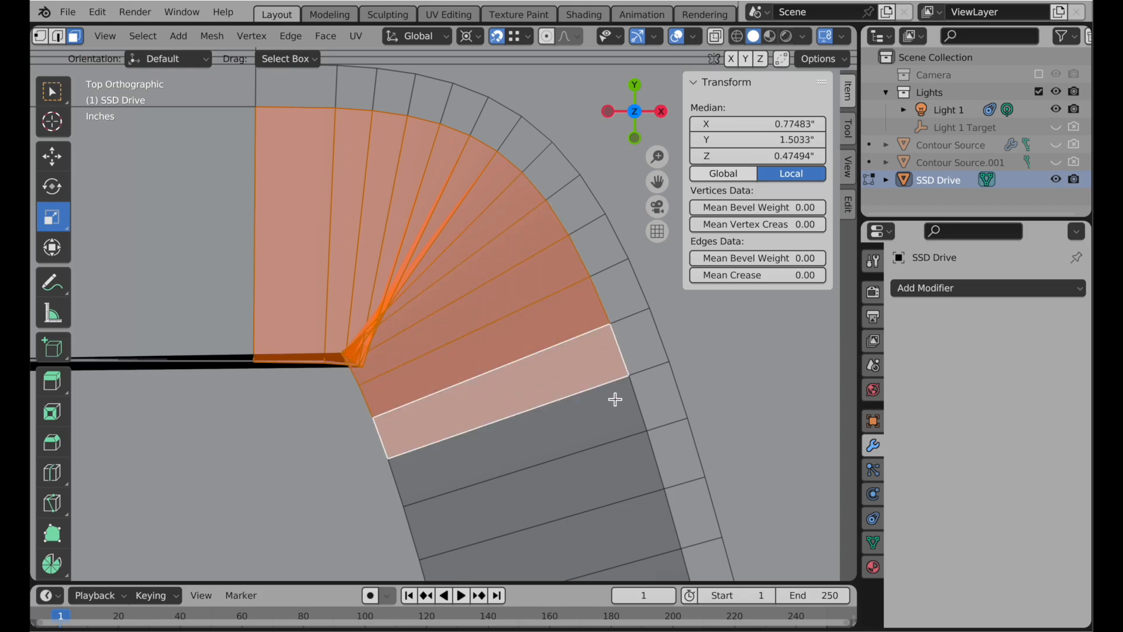
{"action": "left_click", "coordinate": [614, 405], "text": "shift"}
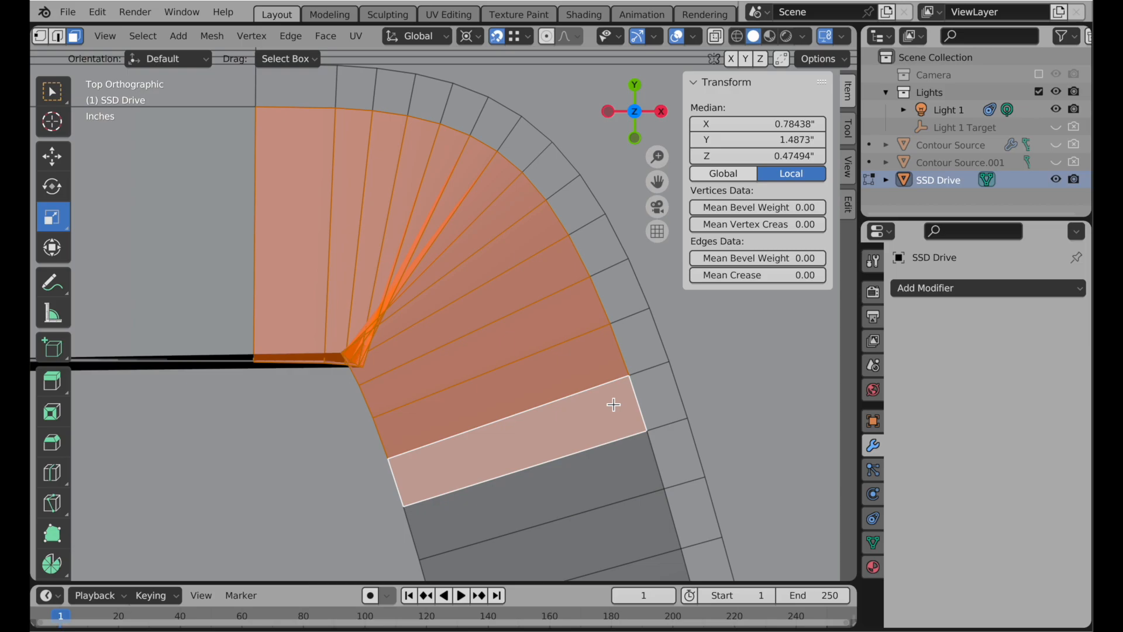
{"action": "key", "text": "x"}
{"action": "left_click", "coordinate": [473, 255]}
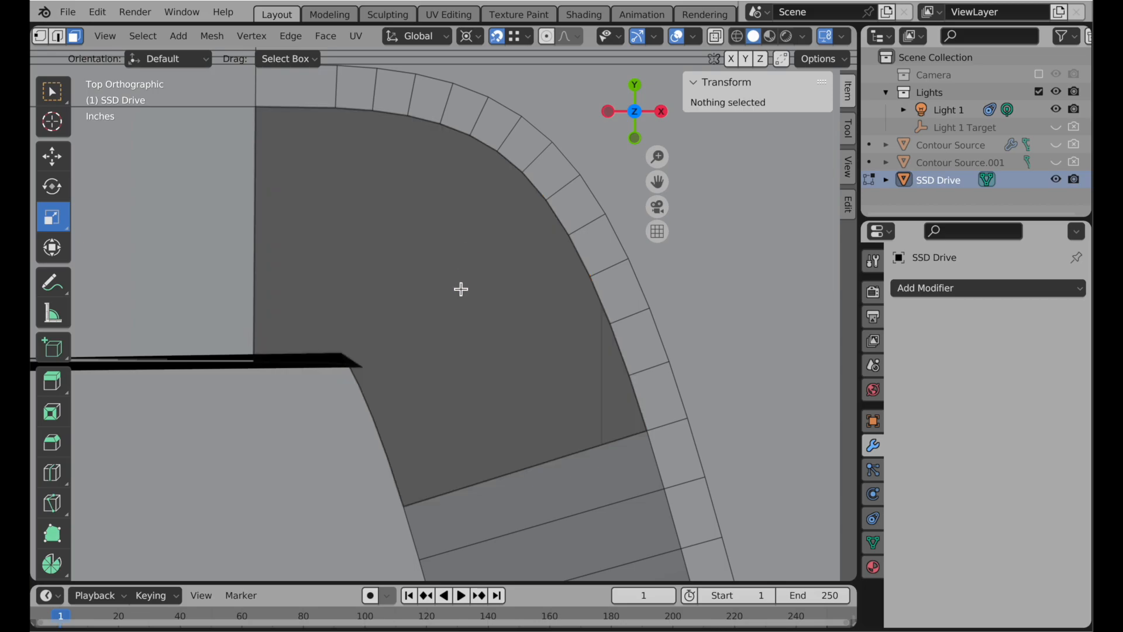
Step: Select the large top face enclosed by the flattened loop and delete it
{"action": "left_click", "coordinate": [328, 395]}
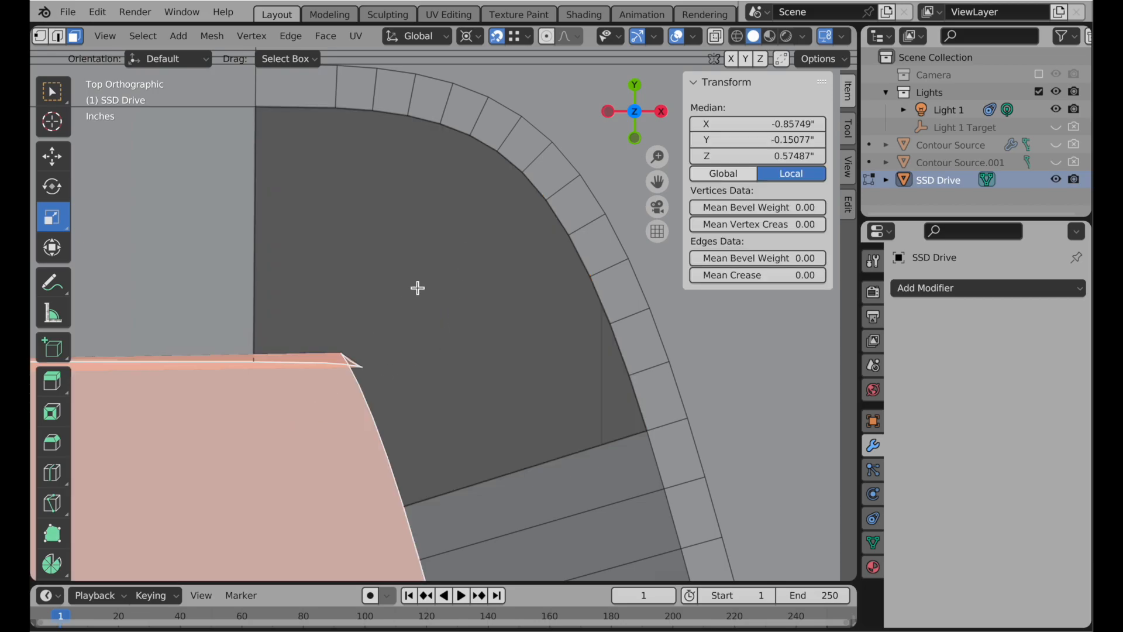
{"action": "middle_click_drag", "start_coordinate": [414, 284], "coordinate": [411, 127]}
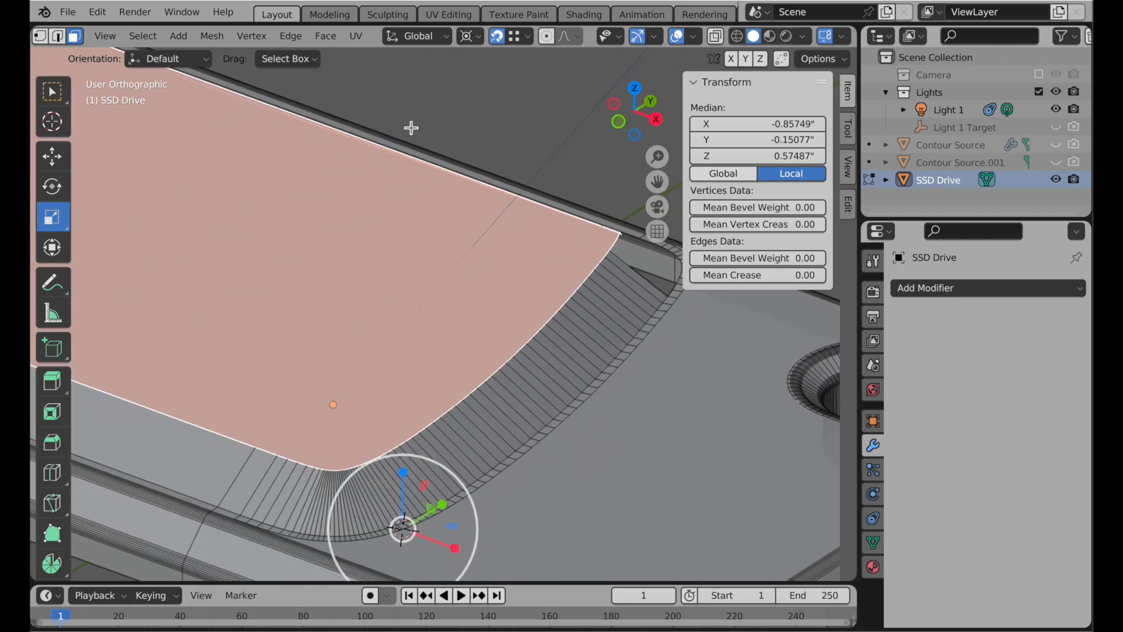
{"action": "key", "text": "x"}
{"action": "left_click", "coordinate": [391, 286]}
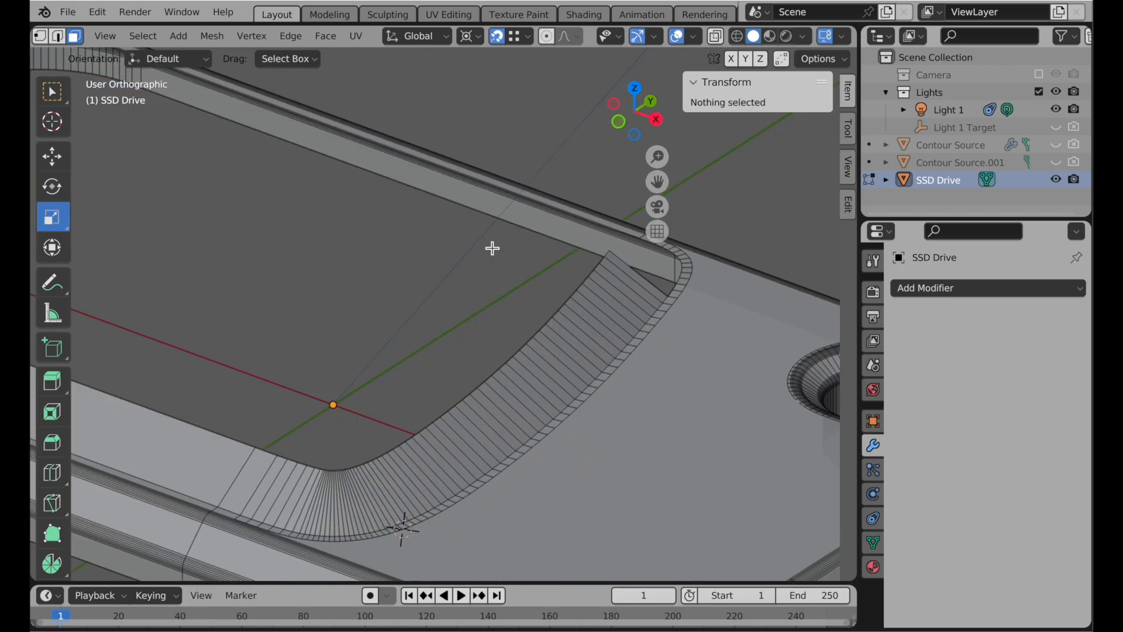
Step: From the top view, bridge the two open end edges of the sloped band across the corner gap with 12 cuts
{"action": "left_click_drag", "start_coordinate": [640, 101], "coordinate": [638, 89]}
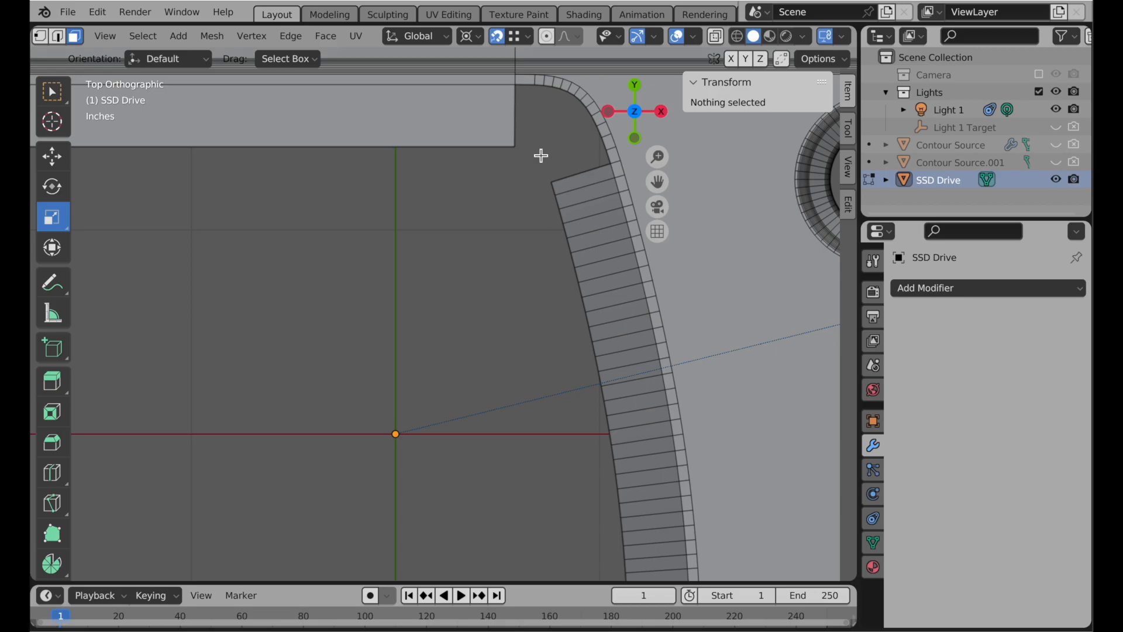
{"action": "scroll", "coordinate": [495, 368], "scroll_direction": "up", "scroll_amount": 3}
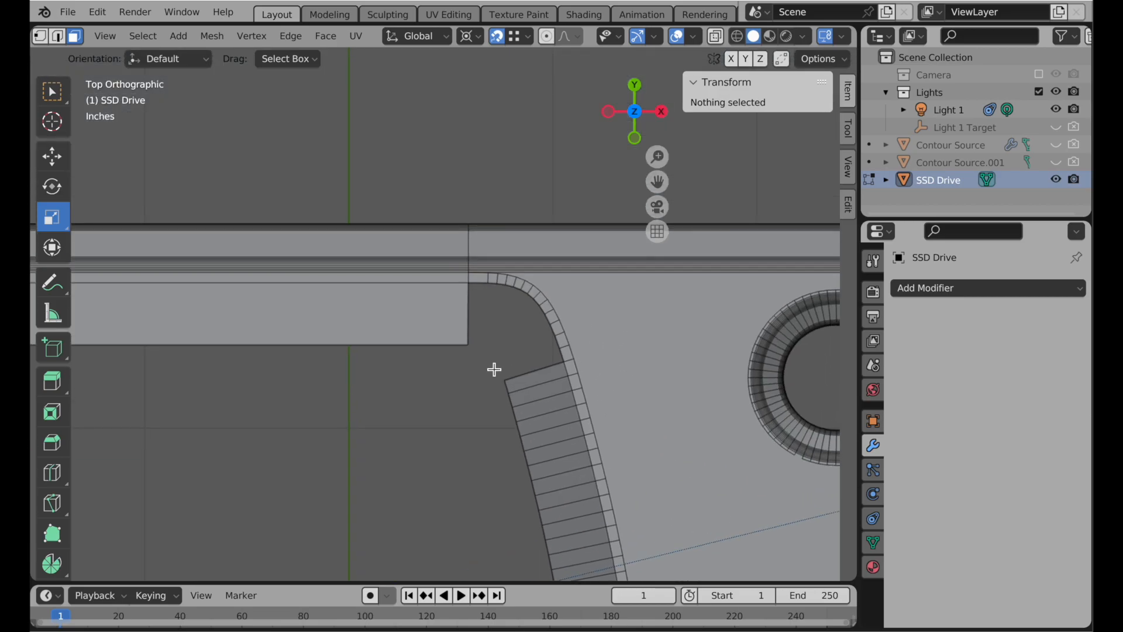
{"action": "scroll", "coordinate": [477, 434], "scroll_direction": "up", "scroll_amount": 3}
{"action": "left_click", "coordinate": [472, 431]}
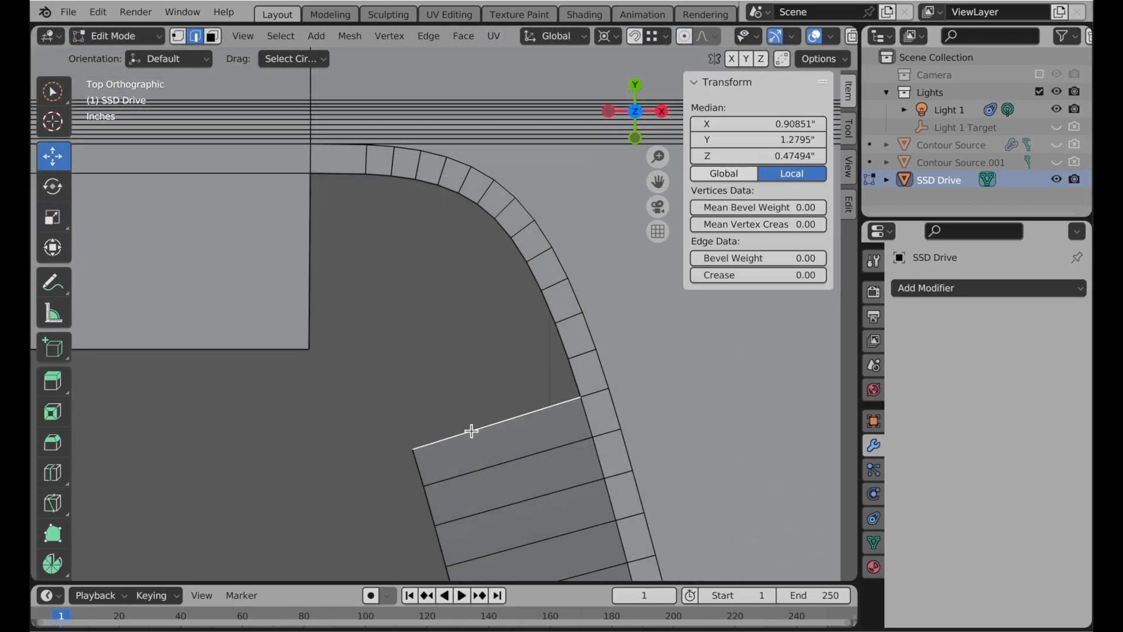
{"action": "left_click", "coordinate": [316, 262], "text": "shift"}
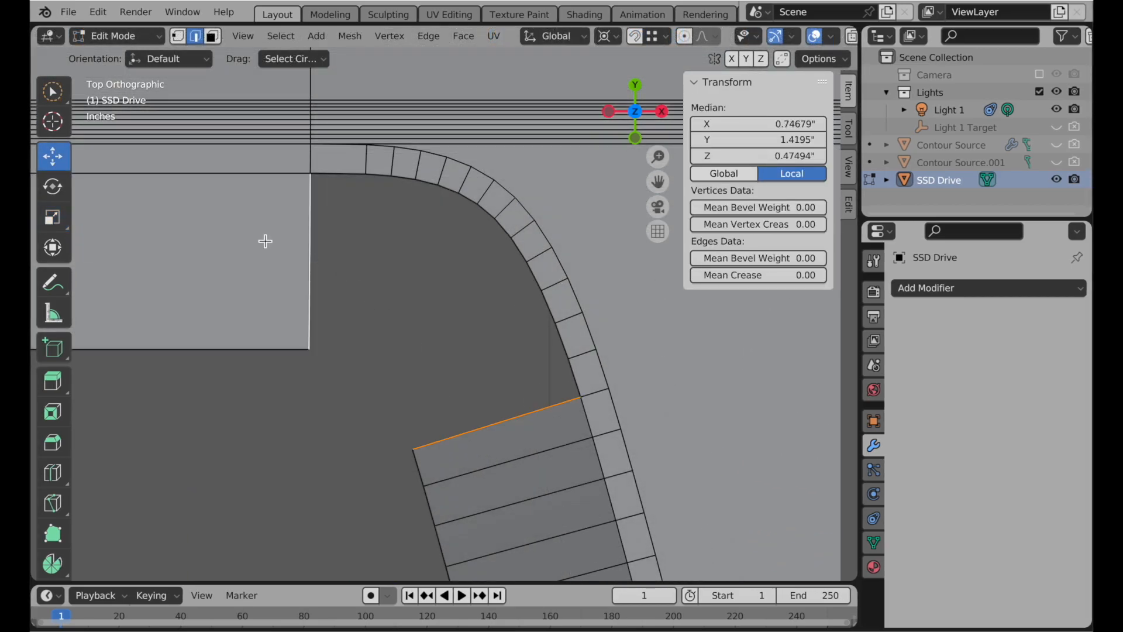
{"action": "right_click", "coordinate": [166, 178]}
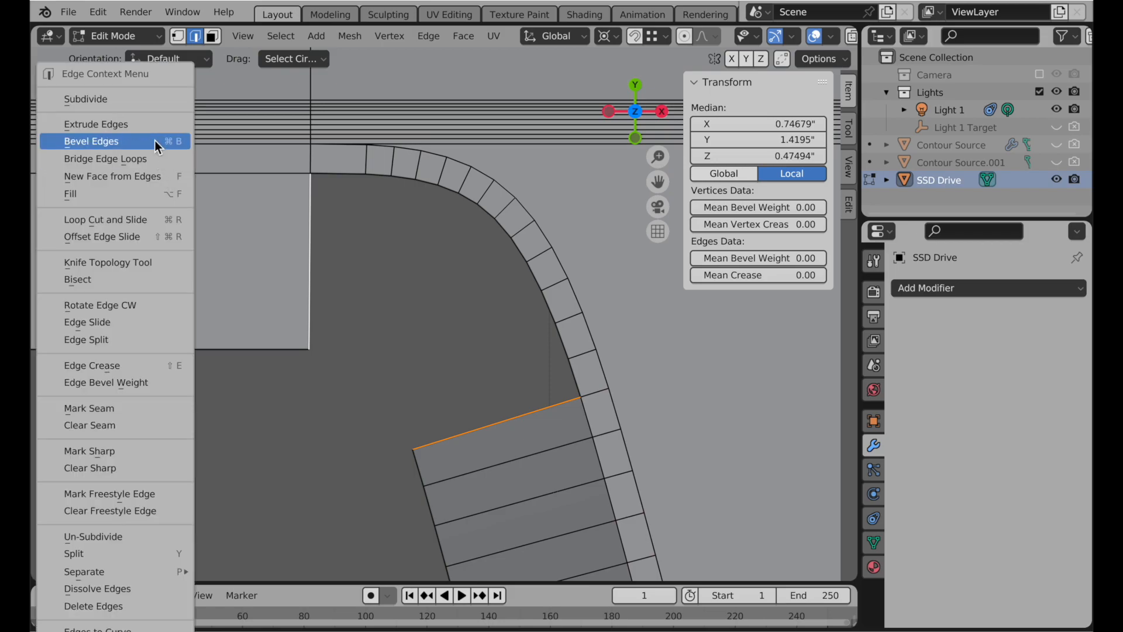
{"action": "left_click", "coordinate": [155, 156]}
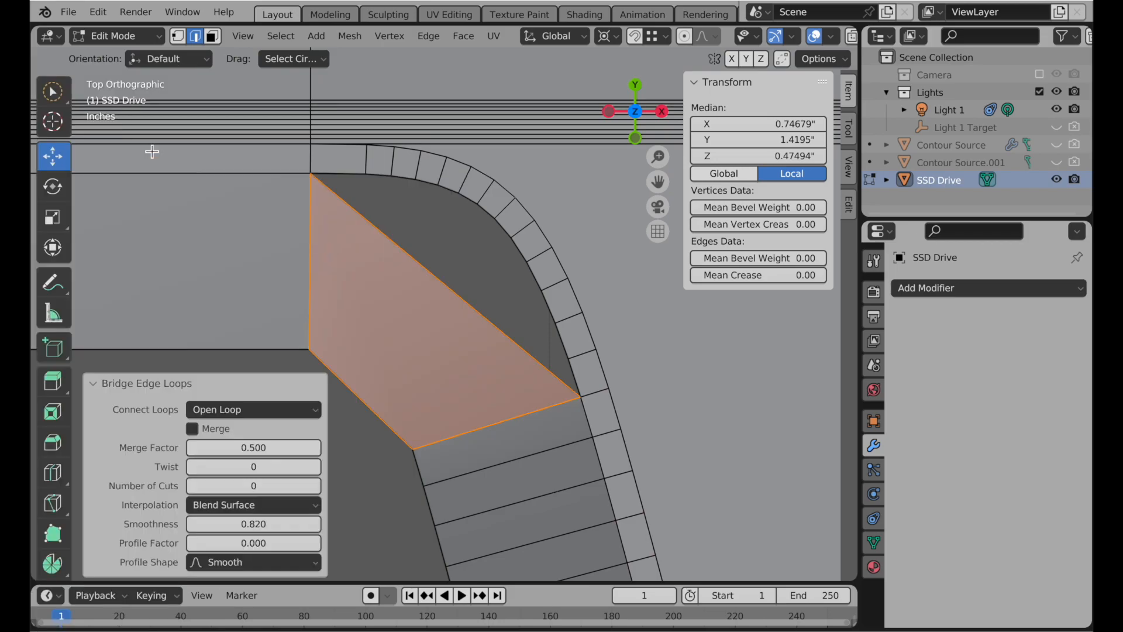
{"action": "left_click", "coordinate": [253, 486]}
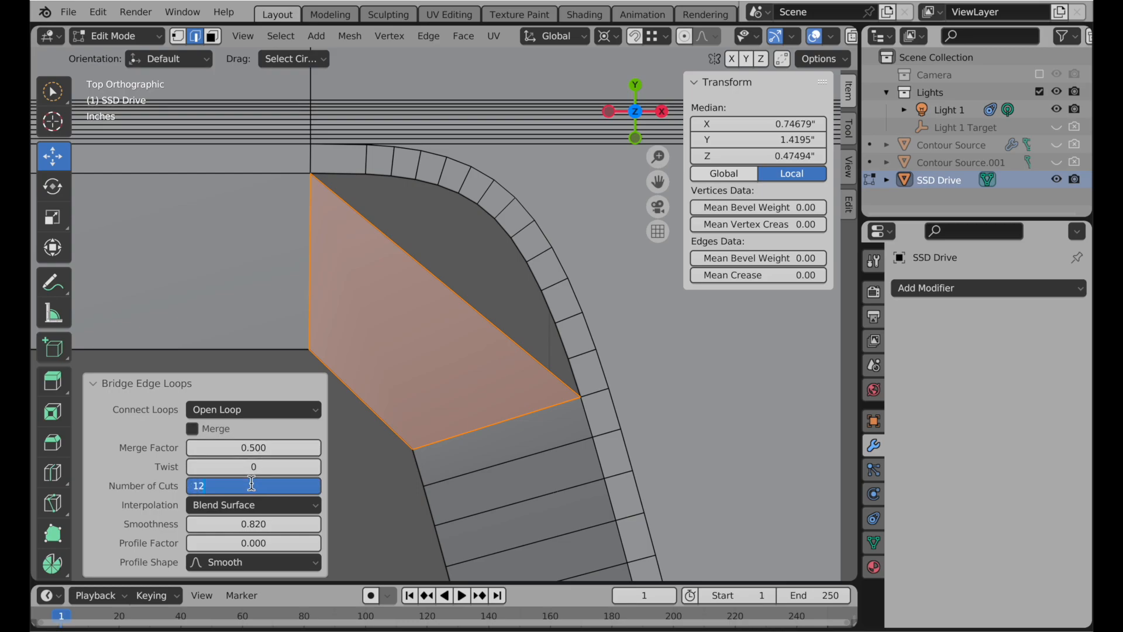
{"action": "key", "text": "Return"}
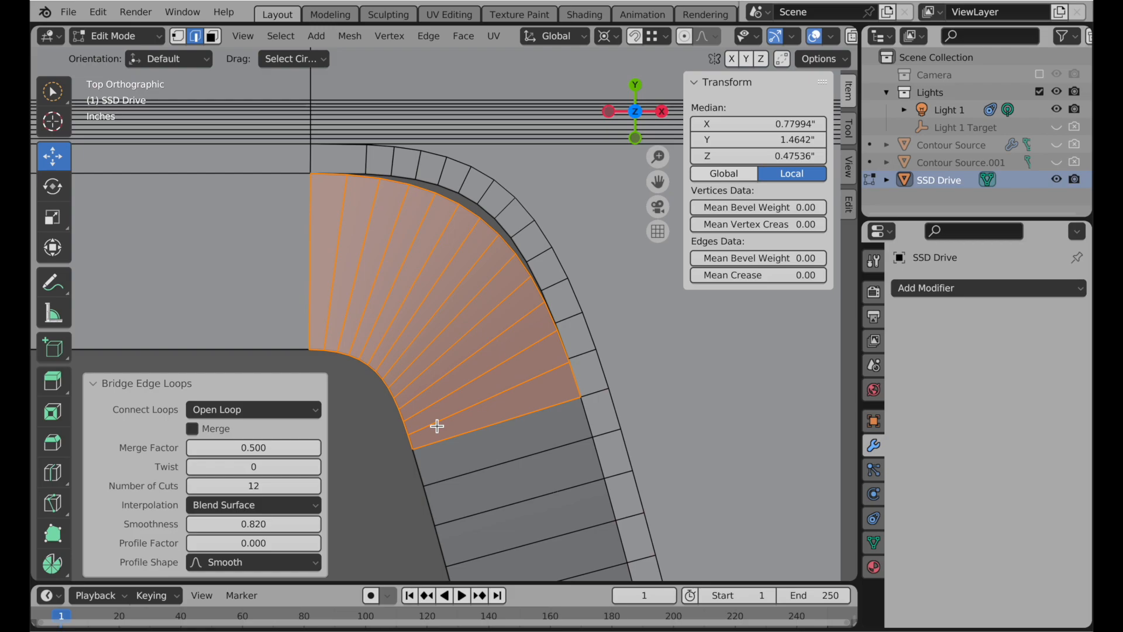
Step: Try a smoothness of 1 on the corner bridge and settle on 0.8
{"action": "left_click", "coordinate": [274, 530]}
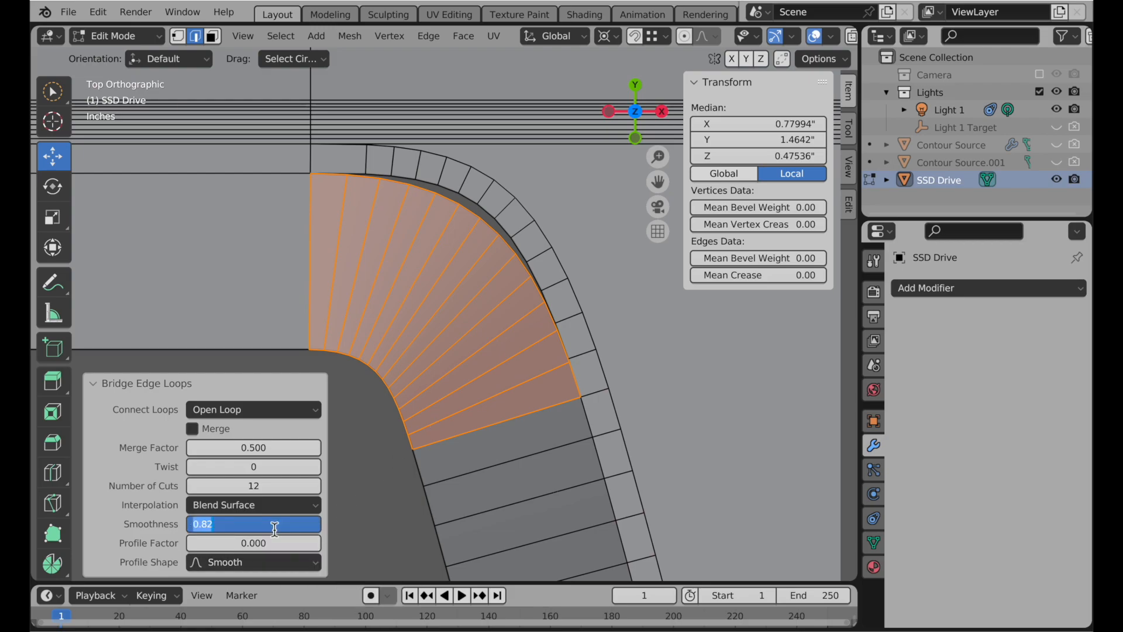
{"action": "type", "text": "1"}
{"action": "key", "text": "Return"}
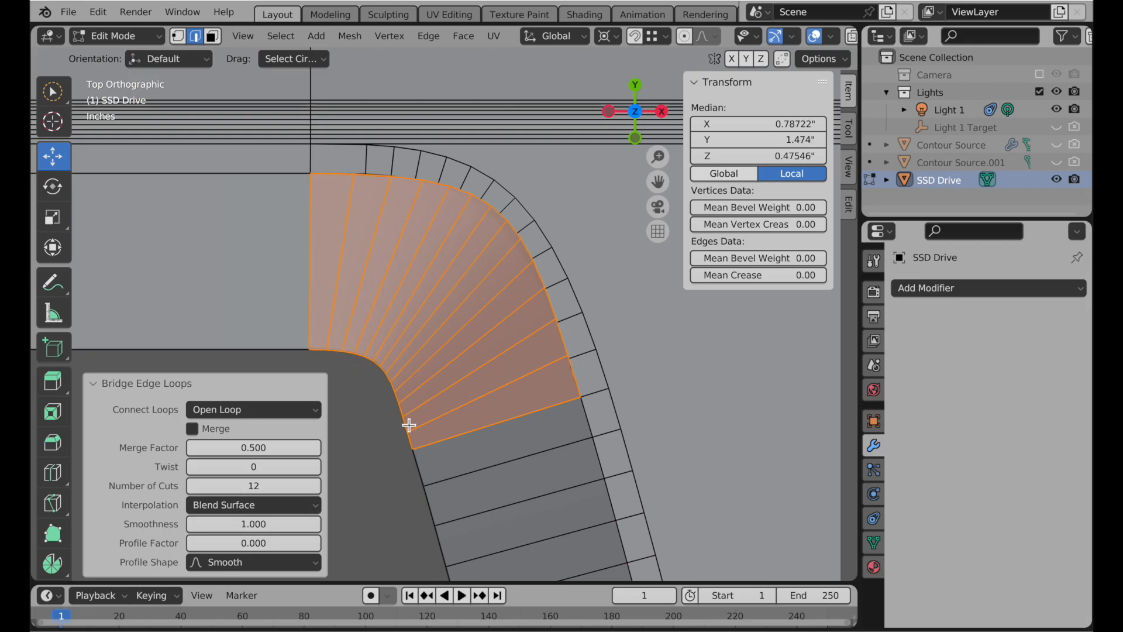
{"action": "left_click", "coordinate": [271, 526]}
{"action": "type", "text": "0.8"}
{"action": "key", "text": "Return"}
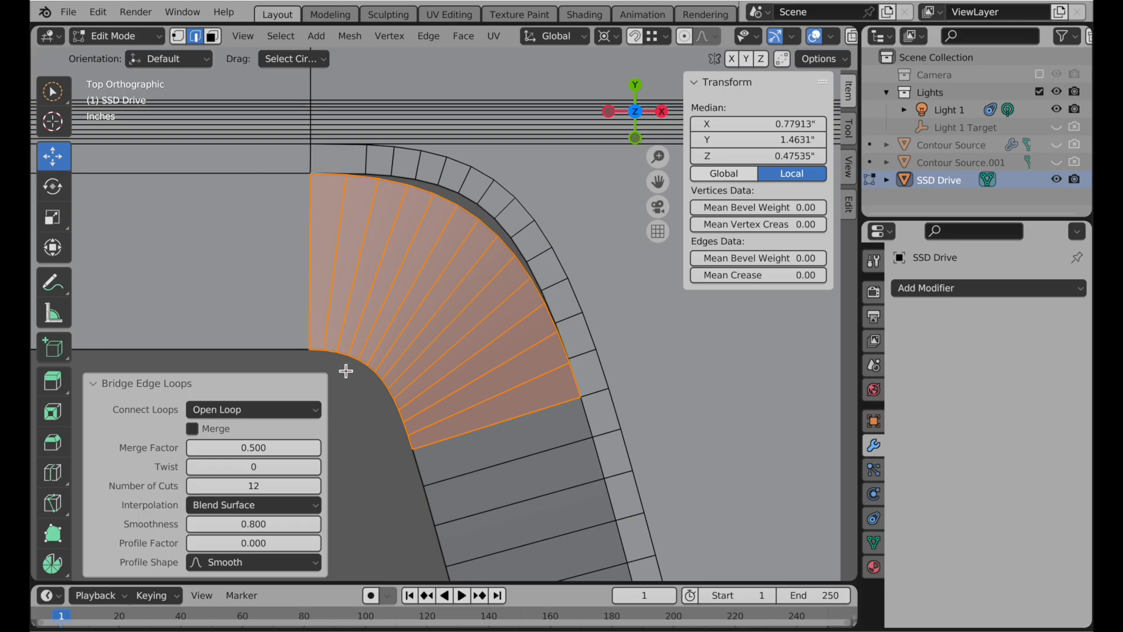
Step: Select the path of edges along the bridge's inner curve and separate the selection into its own object
{"action": "middle_click_drag", "start_coordinate": [344, 371], "coordinate": [414, 323], "text": "shift"}
{"action": "scroll", "coordinate": [388, 364], "scroll_direction": "up", "scroll_amount": 3}
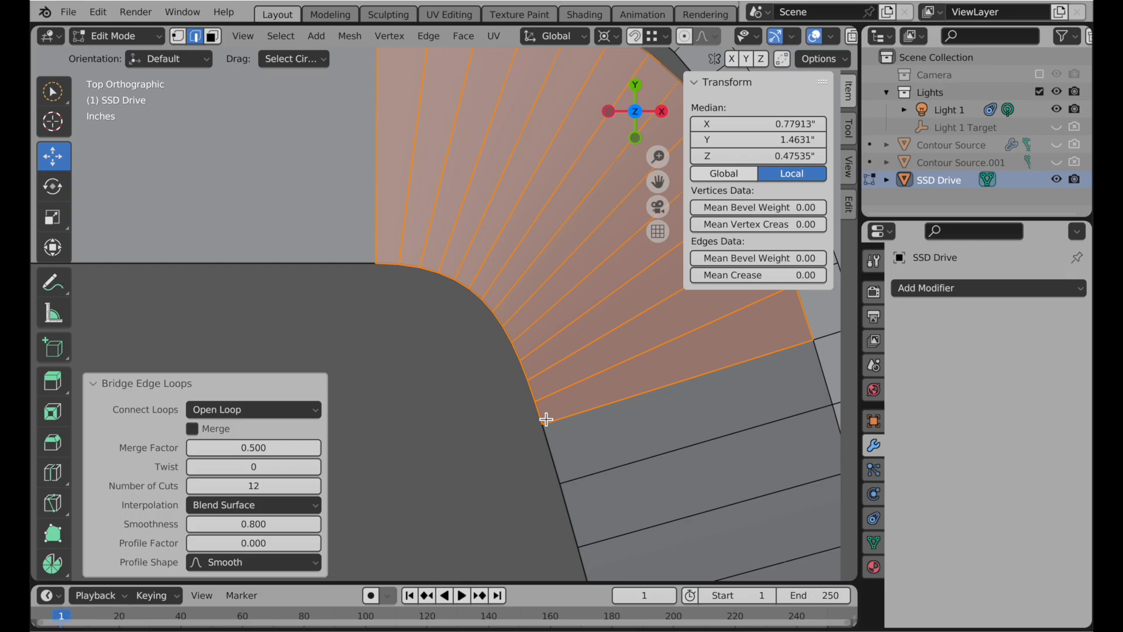
{"action": "left_click", "coordinate": [544, 419]}
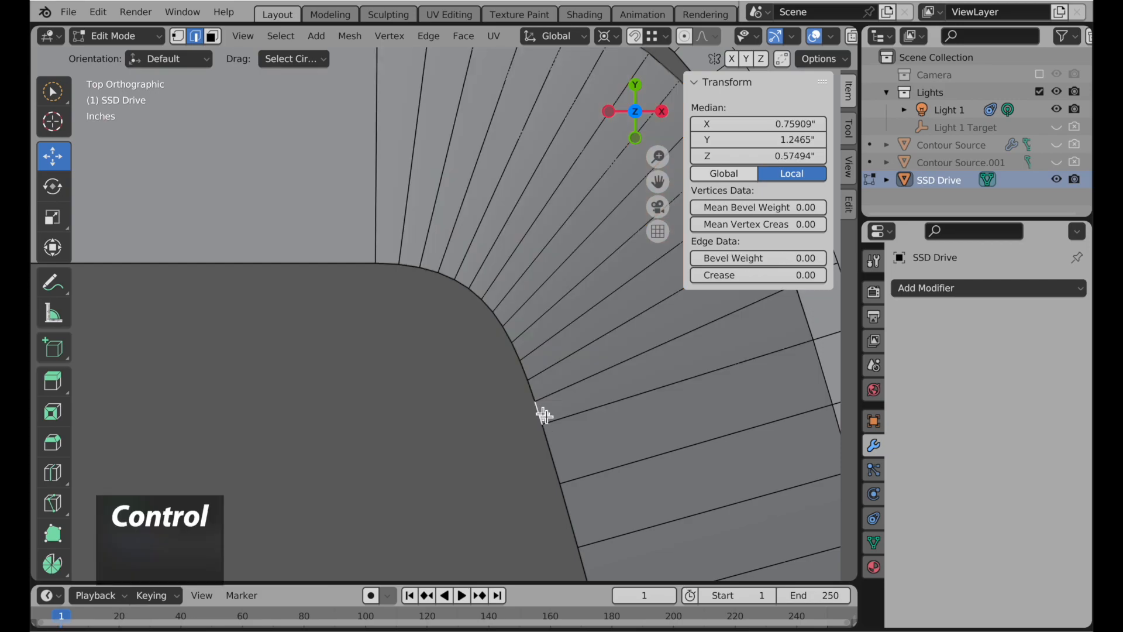
{"action": "left_click", "coordinate": [389, 264], "text": "ctrl"}
{"action": "right_click", "coordinate": [415, 367]}
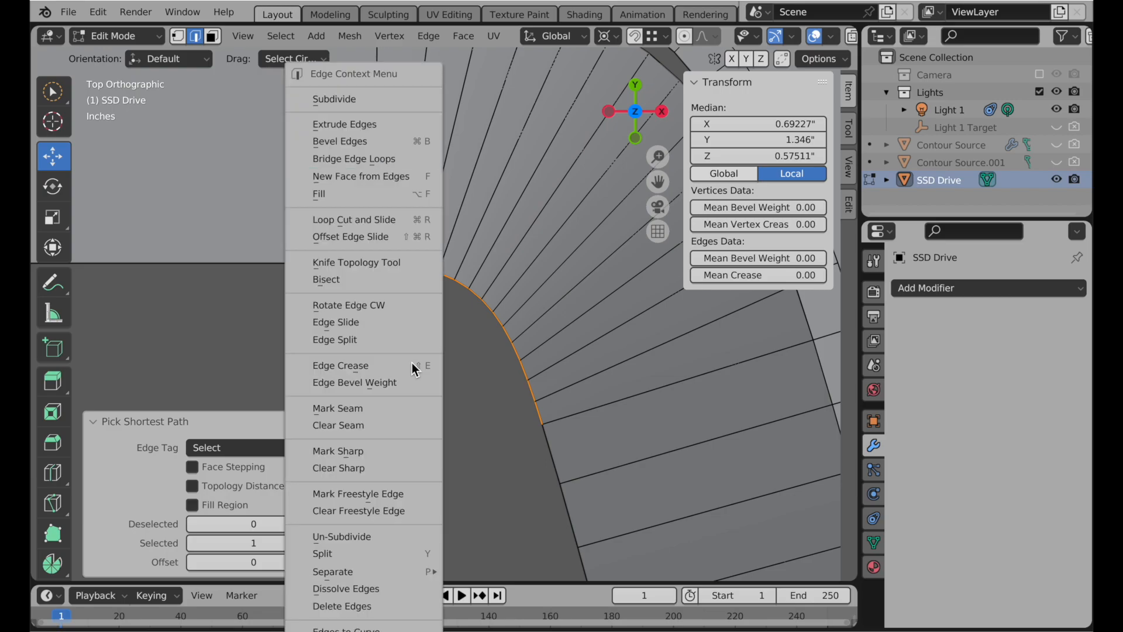
{"action": "mouse_move", "coordinate": [398, 572]}
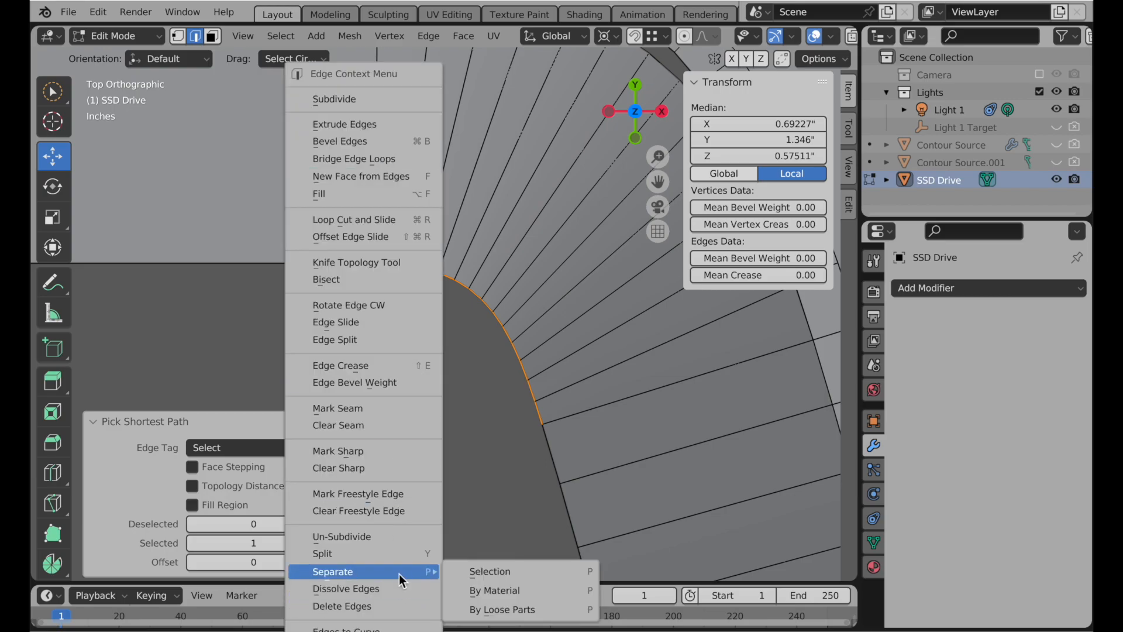
{"action": "left_click", "coordinate": [474, 571]}
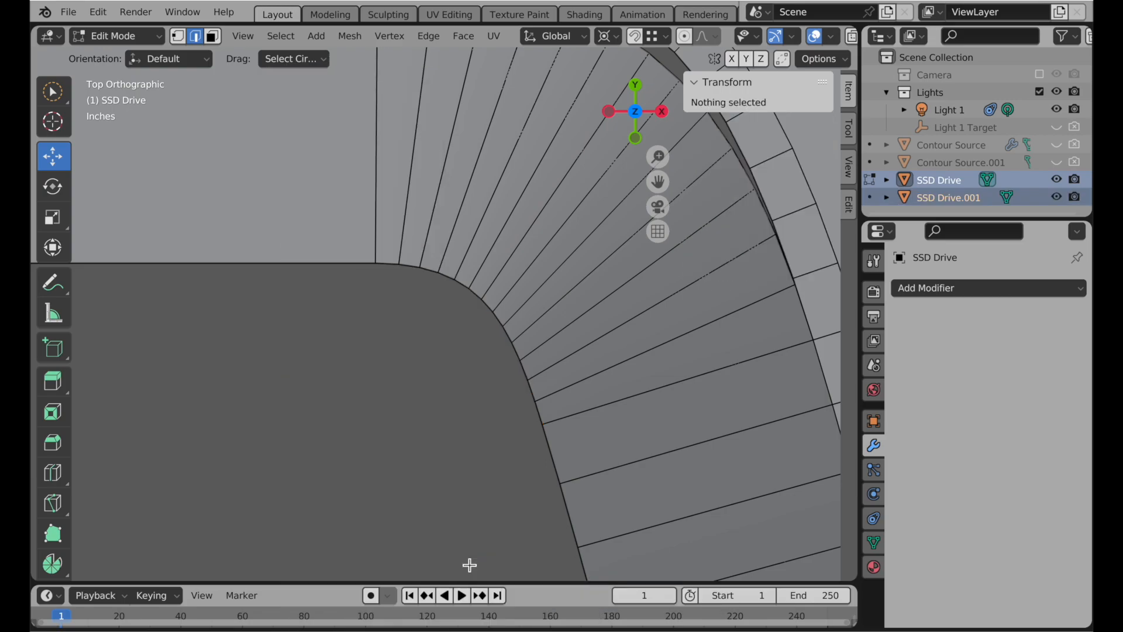
Step: With face selection, select all the bridged corner faces and delete them, leaving the separated inner curve
{"action": "left_click", "coordinate": [212, 37]}
{"action": "mouse_move", "coordinate": [409, 159]}
{"action": "left_mouse_down"}
{"action": "mouse_move", "coordinate": [472, 170]}
{"action": "mouse_move", "coordinate": [626, 296]}
{"action": "mouse_move", "coordinate": [642, 351]}
{"action": "left_mouse_up"}
{"action": "mouse_move", "coordinate": [642, 351]}
{"action": "middle_mouse_down", "text": "shift"}
{"action": "mouse_move", "coordinate": [441, 394]}
{"action": "mouse_move", "coordinate": [422, 419]}
{"action": "middle_mouse_up", "text": "shift"}
{"action": "key", "text": "x"}
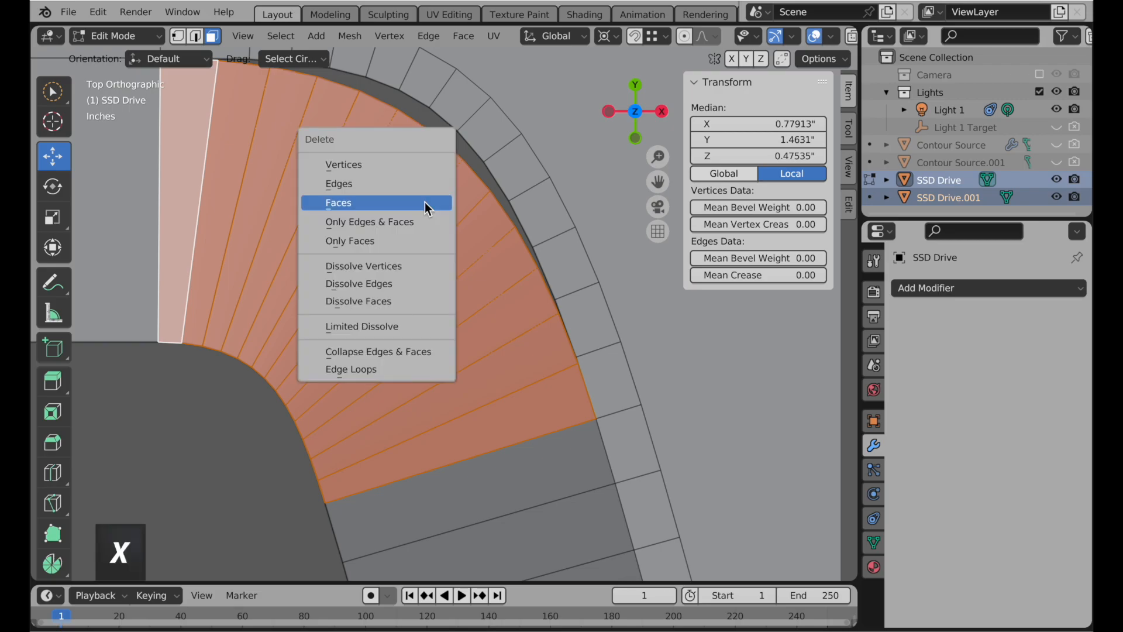
{"action": "left_click", "coordinate": [427, 206]}
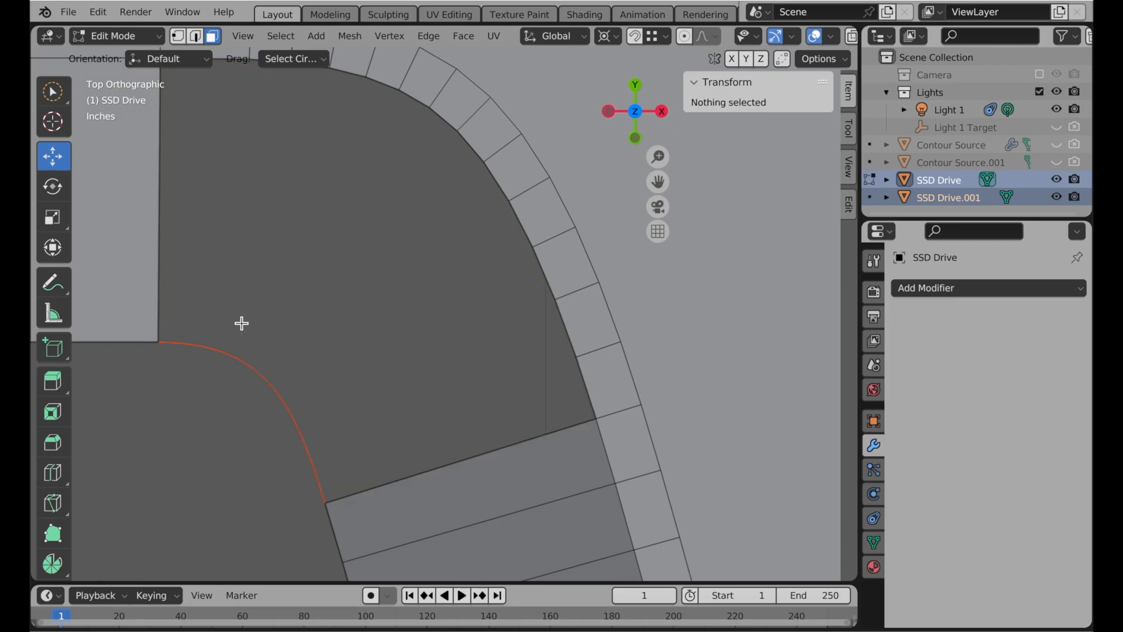
Step: In Object Mode, join SSD Drive.001 into SSD Drive and return to Edit Mode
{"action": "scroll", "coordinate": [455, 379], "scroll_direction": "down", "scroll_amount": 2}
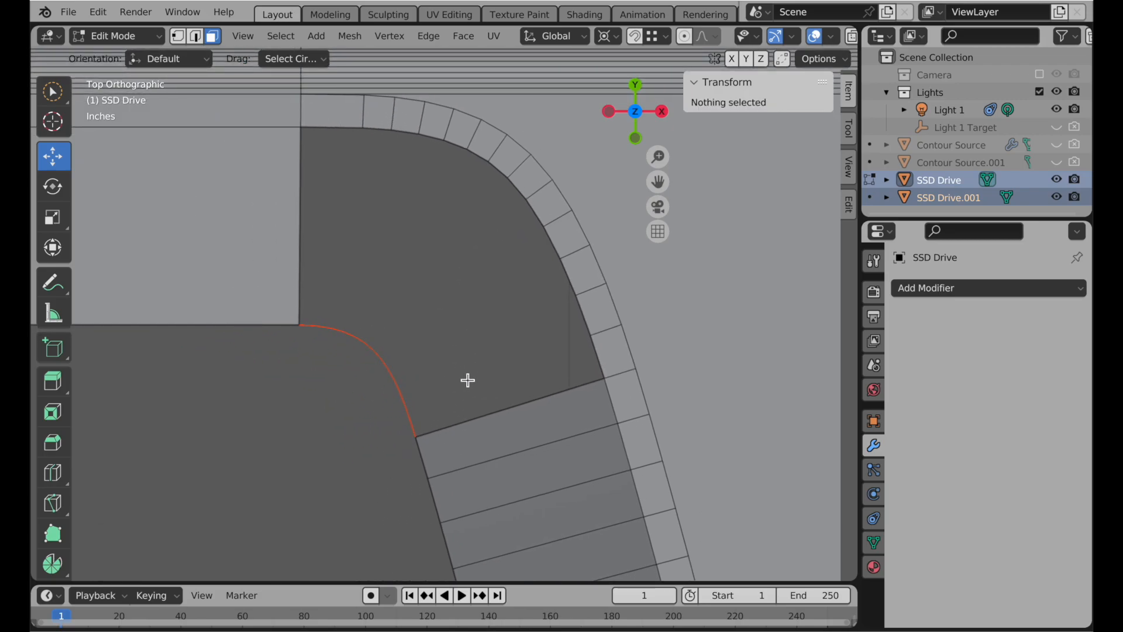
{"action": "key", "text": "Tab"}
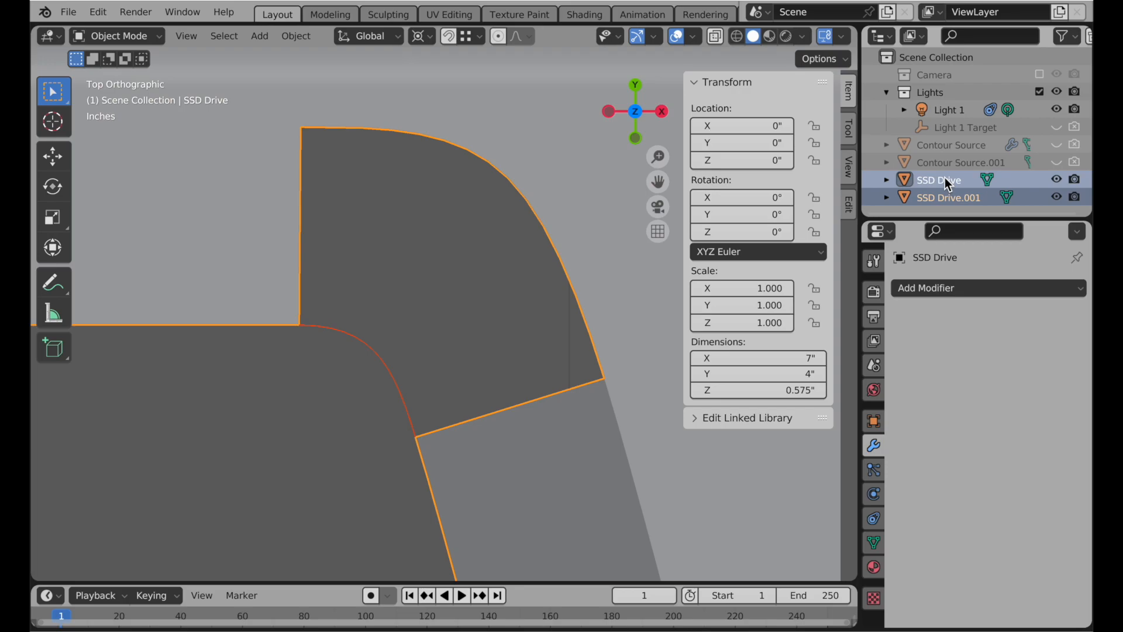
{"action": "right_click", "coordinate": [218, 150]}
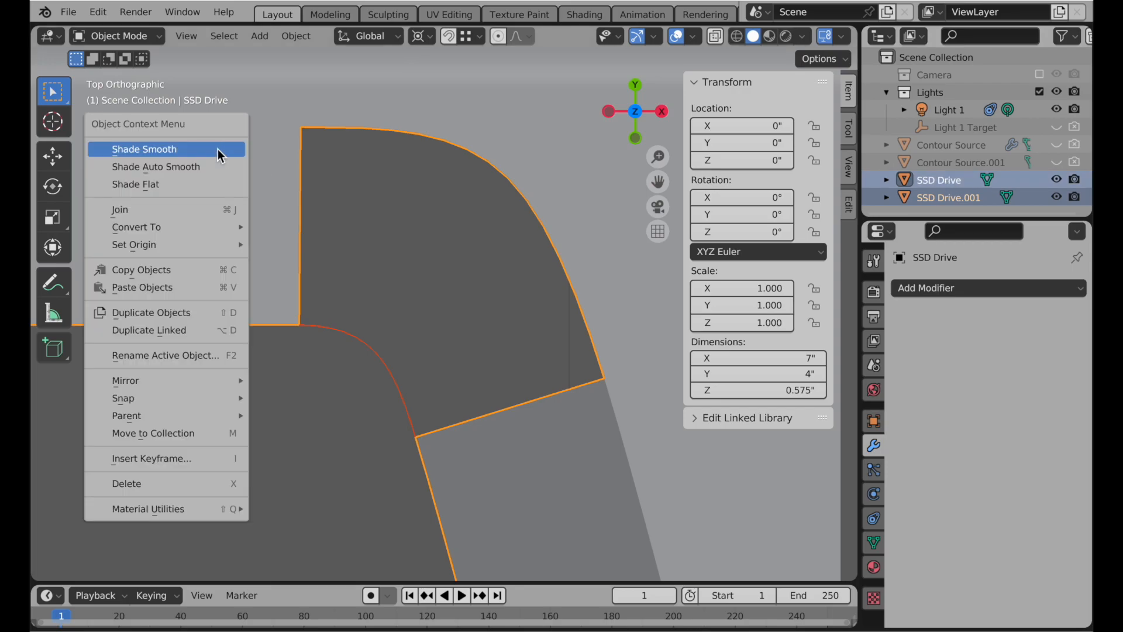
{"action": "left_click", "coordinate": [203, 206]}
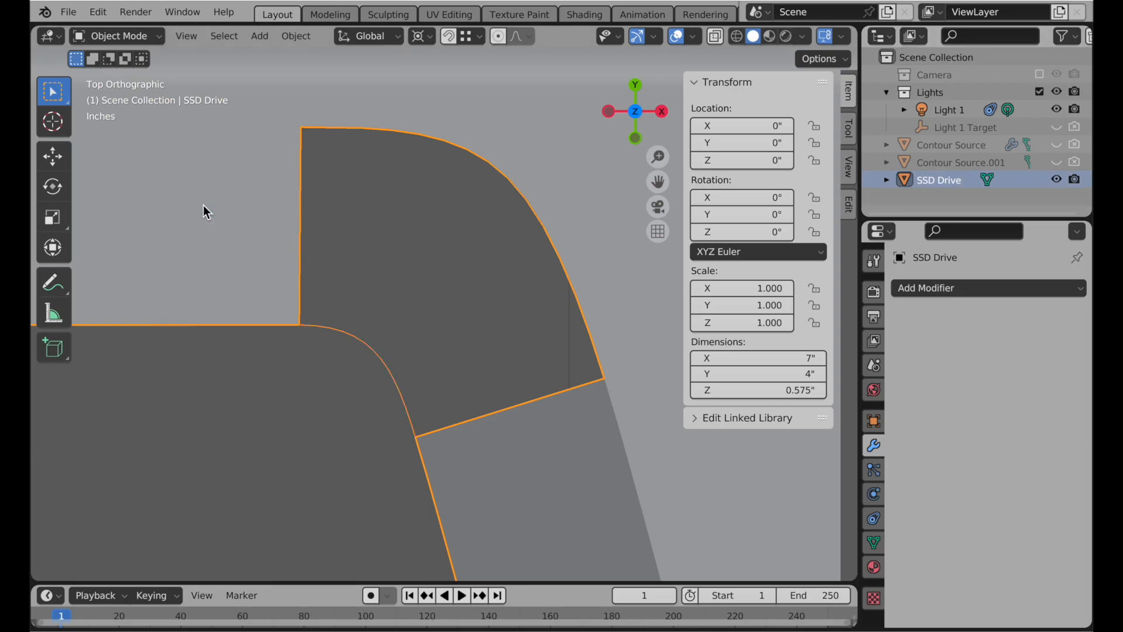
{"action": "key", "text": "Tab"}
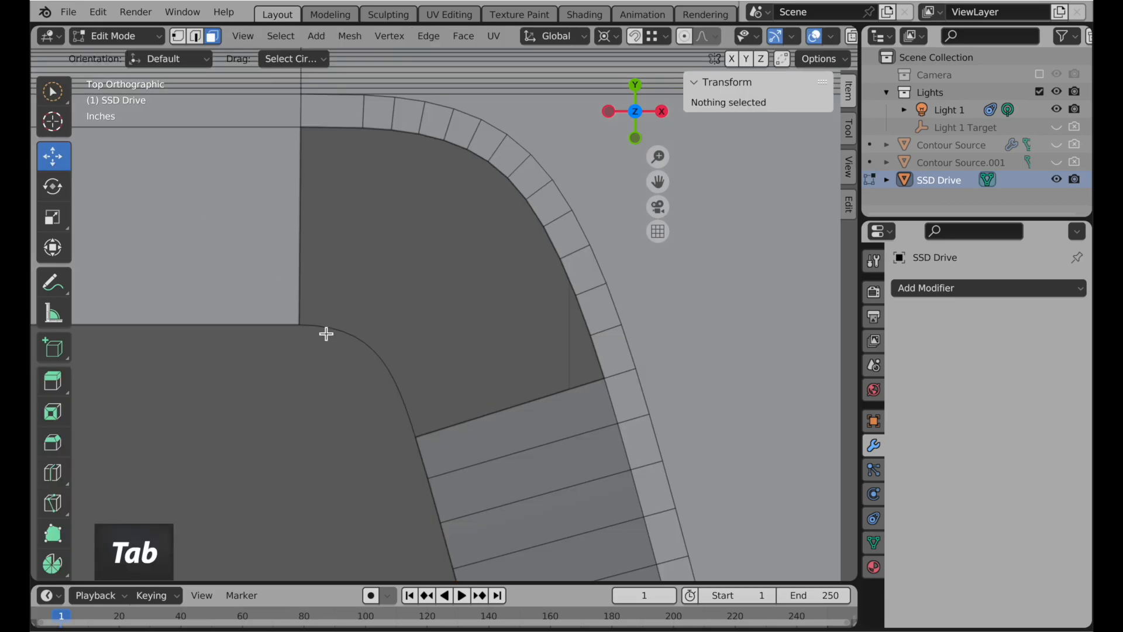
Step: With edge selection, select the inner corner curve and the opposing contour edges, and bridge the two edge loops with 0 cuts
{"action": "left_click", "coordinate": [196, 36]}
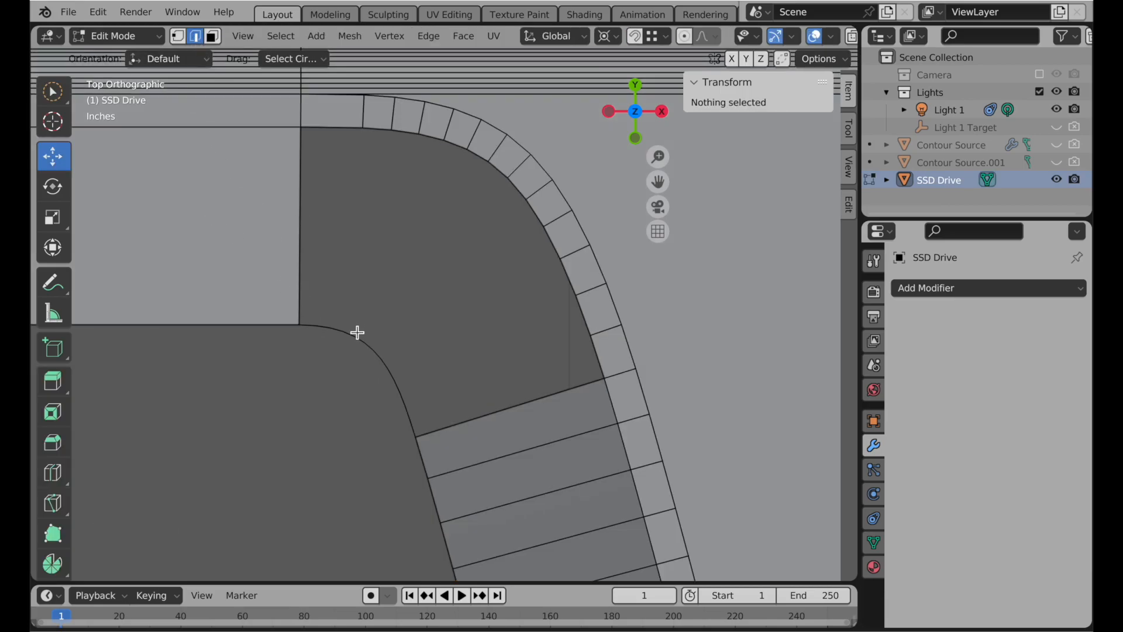
{"action": "left_click", "coordinate": [337, 332], "text": "alt"}
{"action": "mouse_move", "coordinate": [332, 328]}
{"action": "middle_mouse_down"}
{"action": "mouse_move", "coordinate": [338, 364]}
{"action": "mouse_move", "coordinate": [314, 290]}
{"action": "mouse_move", "coordinate": [284, 281]}
{"action": "mouse_move", "coordinate": [337, 328]}
{"action": "middle_mouse_up"}
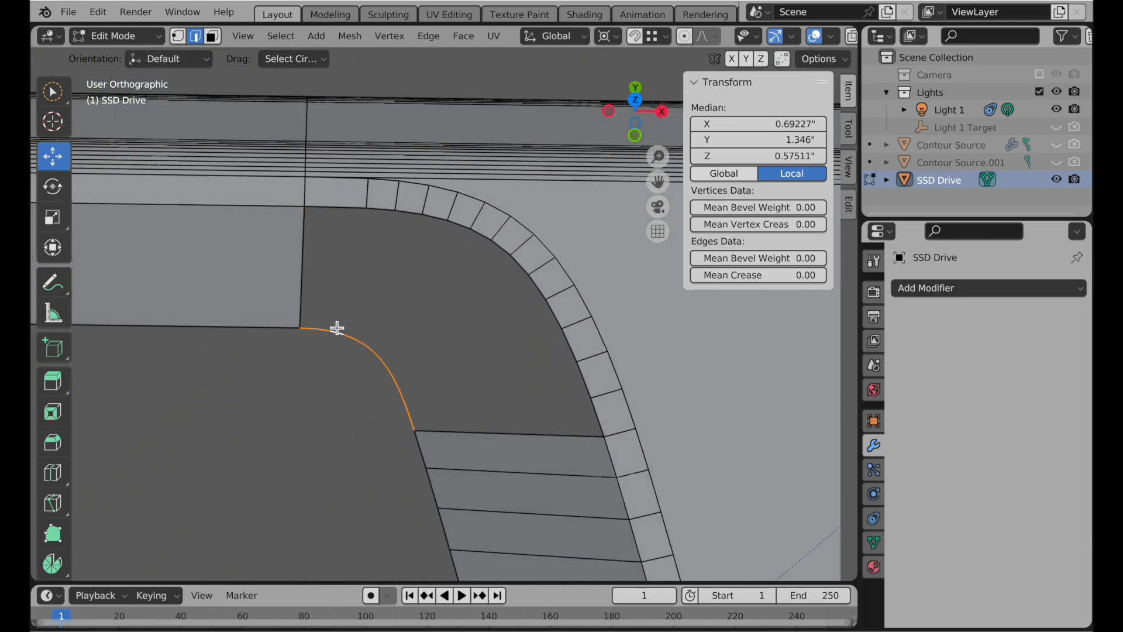
{"action": "left_click", "coordinate": [337, 209], "text": "shift"}
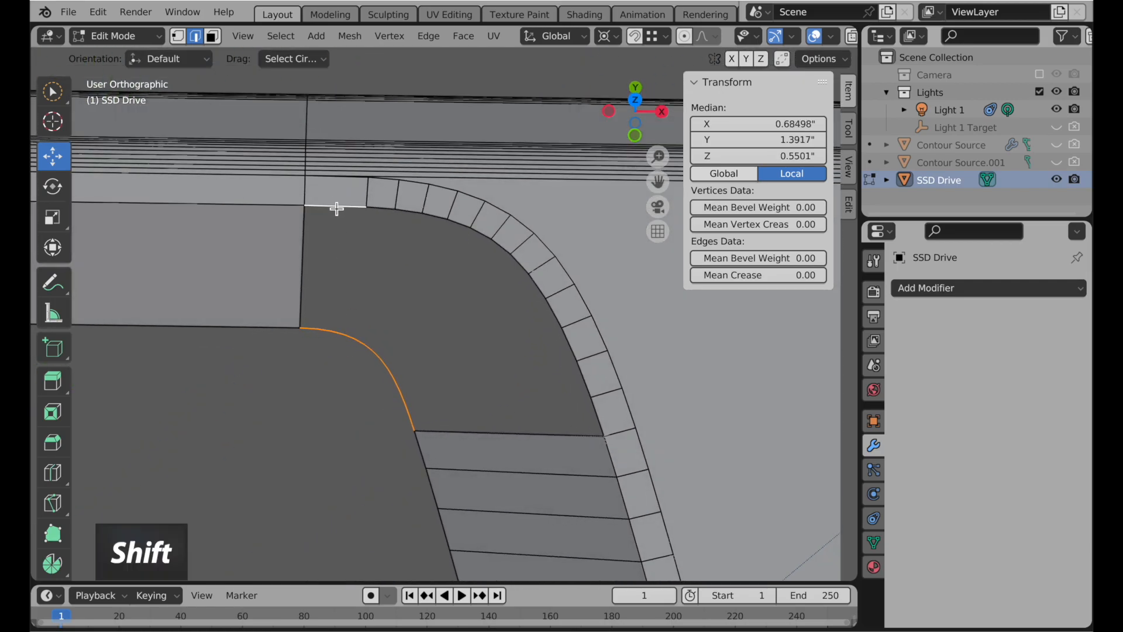
{"action": "left_click", "coordinate": [603, 426], "text": "ctrl"}
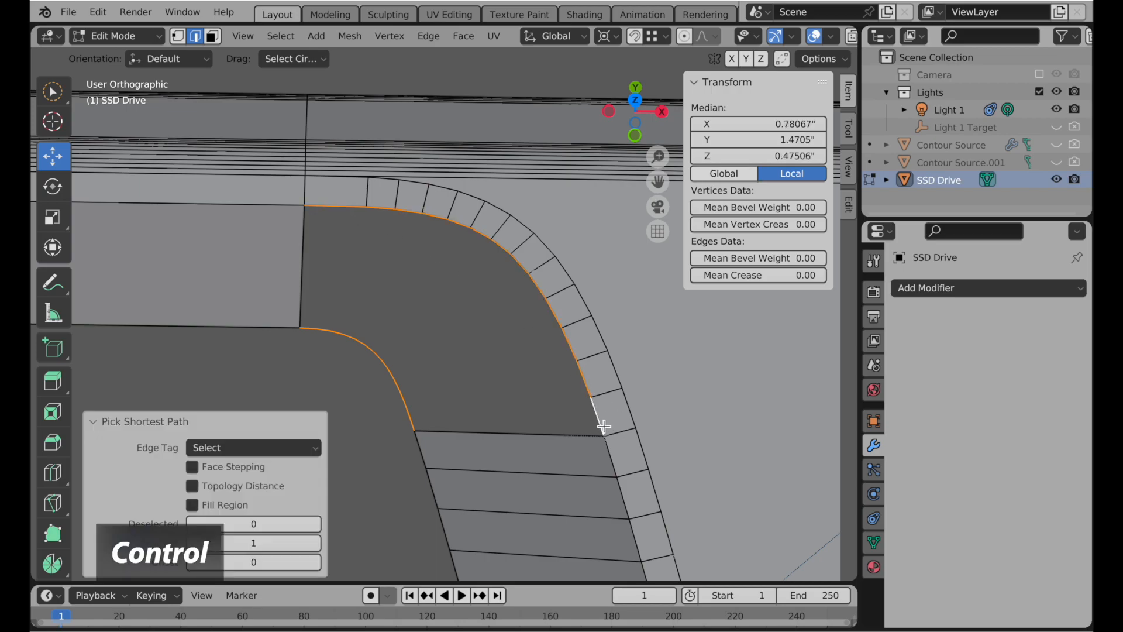
{"action": "right_click", "coordinate": [183, 222]}
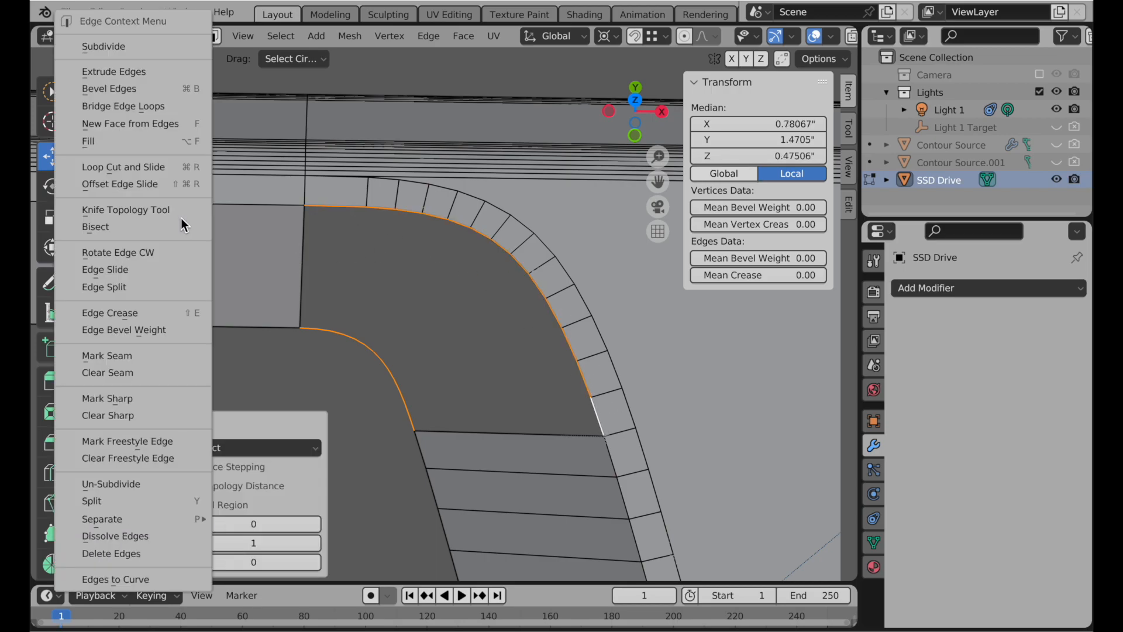
{"action": "left_click", "coordinate": [163, 109]}
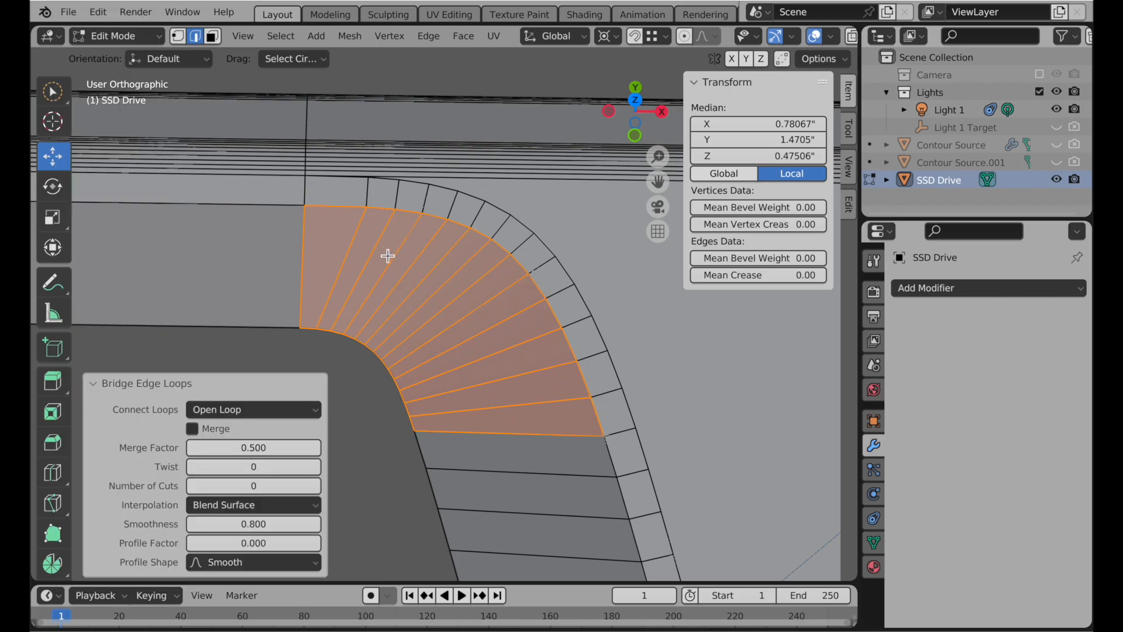
Step: Add the adjoining face at each end to the bridged corner's face selection and merge the selected vertices by distance
{"action": "middle_click_drag", "start_coordinate": [373, 276], "coordinate": [358, 301]}
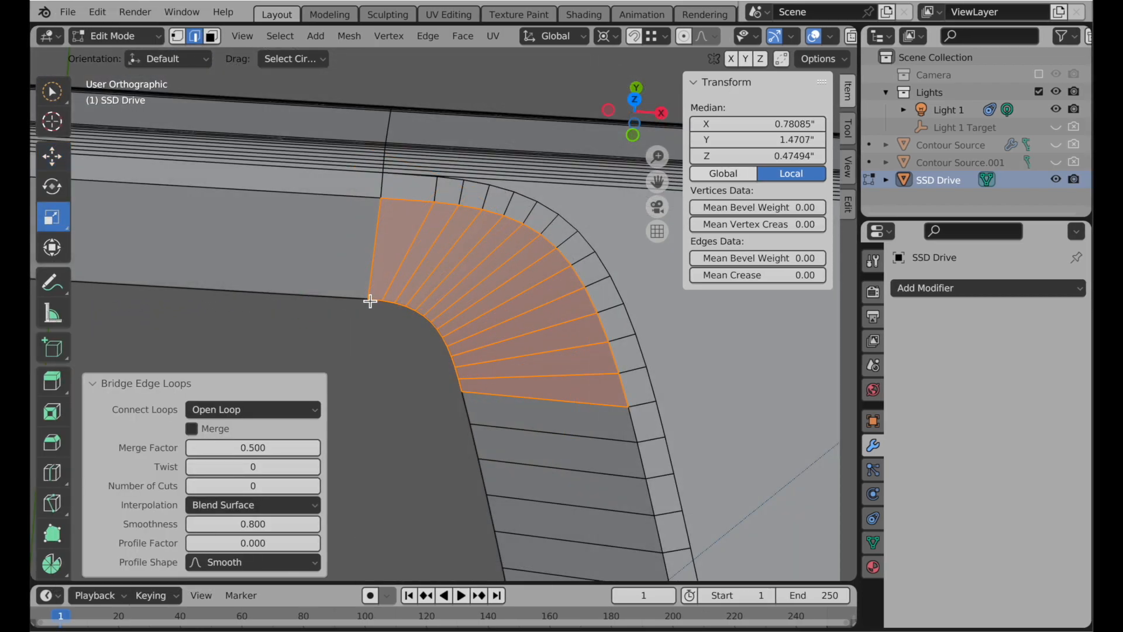
{"action": "left_click", "coordinate": [212, 37]}
{"action": "left_click", "coordinate": [310, 232], "text": "shift"}
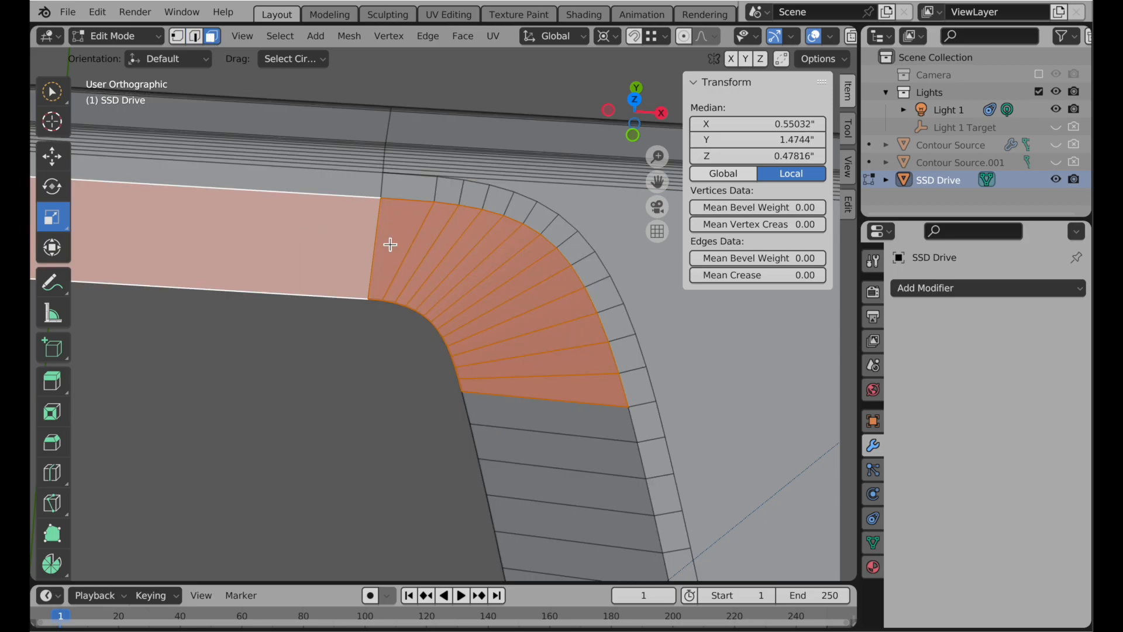
{"action": "left_click", "coordinate": [537, 417], "text": "shift"}
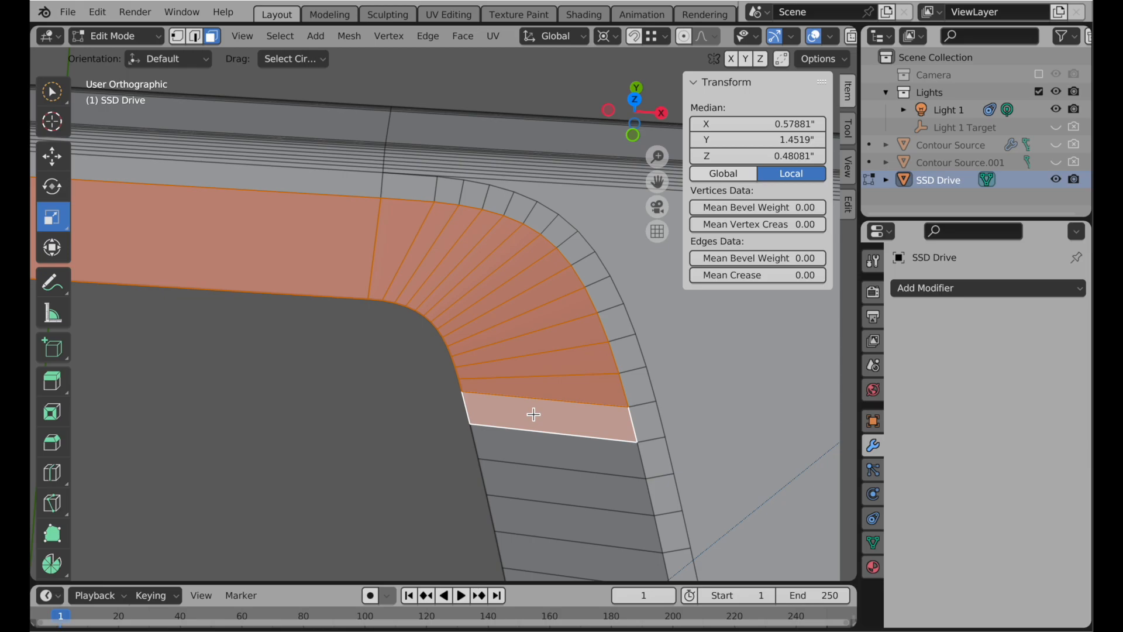
{"action": "left_click", "coordinate": [177, 37]}
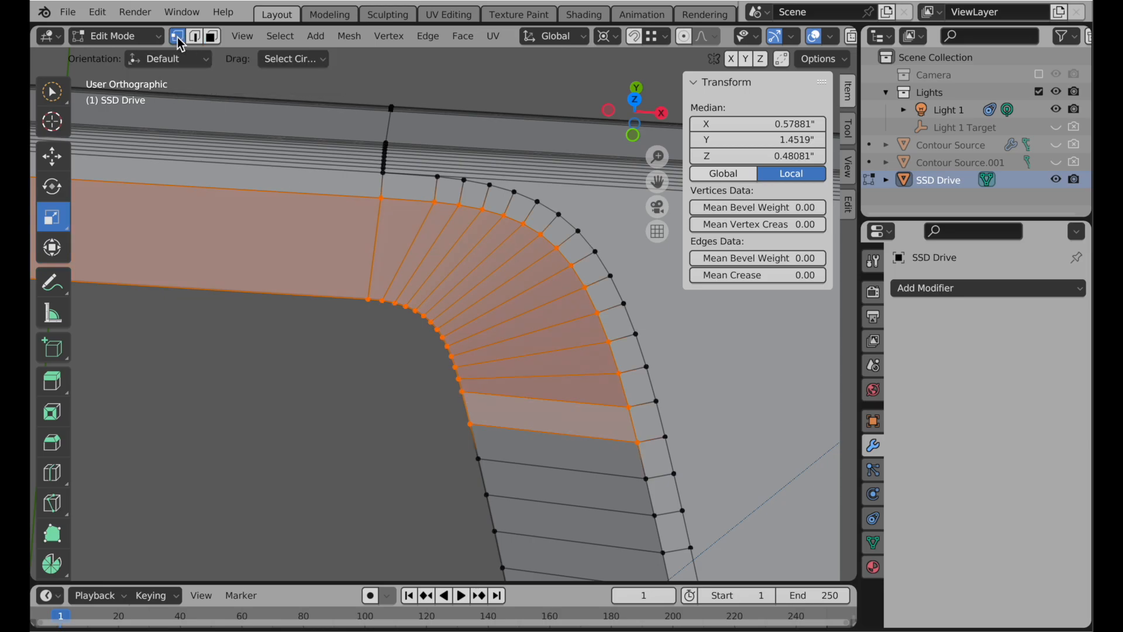
{"action": "right_click", "coordinate": [304, 199]}
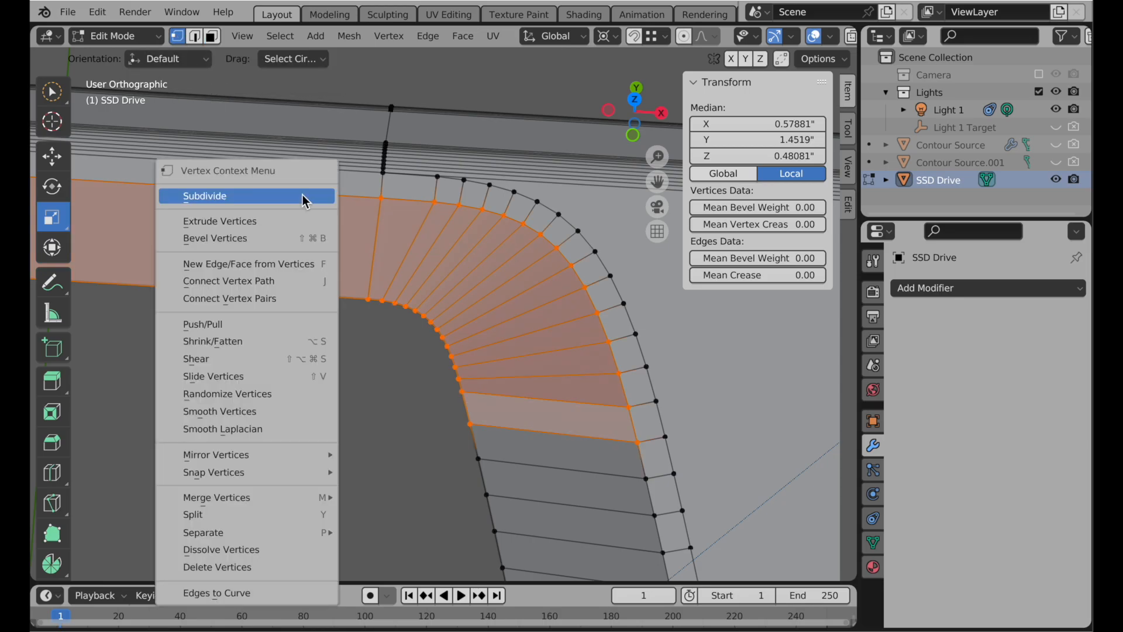
{"action": "mouse_move", "coordinate": [328, 499]}
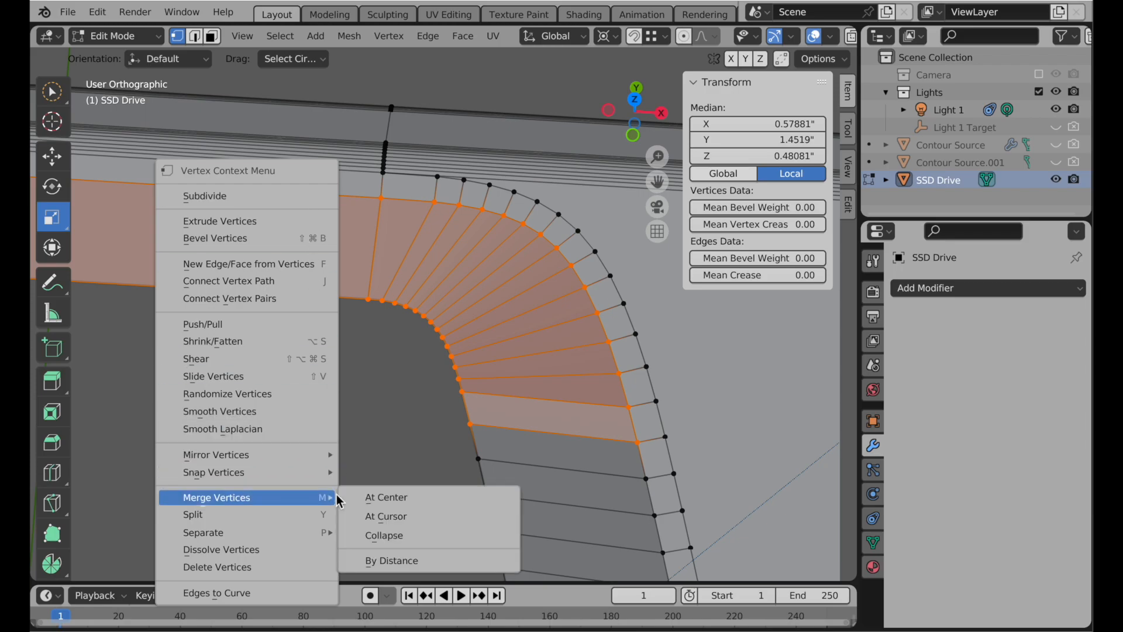
{"action": "left_click", "coordinate": [386, 560]}
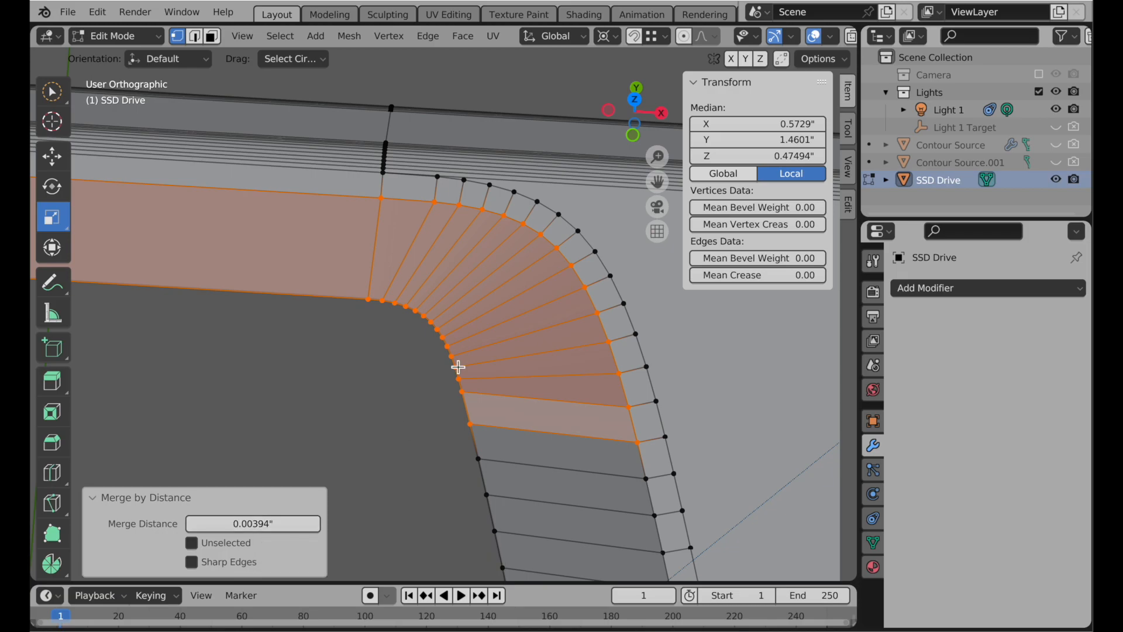
Step: With edge selection, select the inner boundary loop of the raised area and fill it with a face
{"action": "left_click", "coordinate": [410, 397]}
{"action": "scroll", "coordinate": [526, 273], "scroll_direction": "down", "scroll_amount": 5}
{"action": "middle_click_drag", "start_coordinate": [445, 426], "coordinate": [441, 402]}
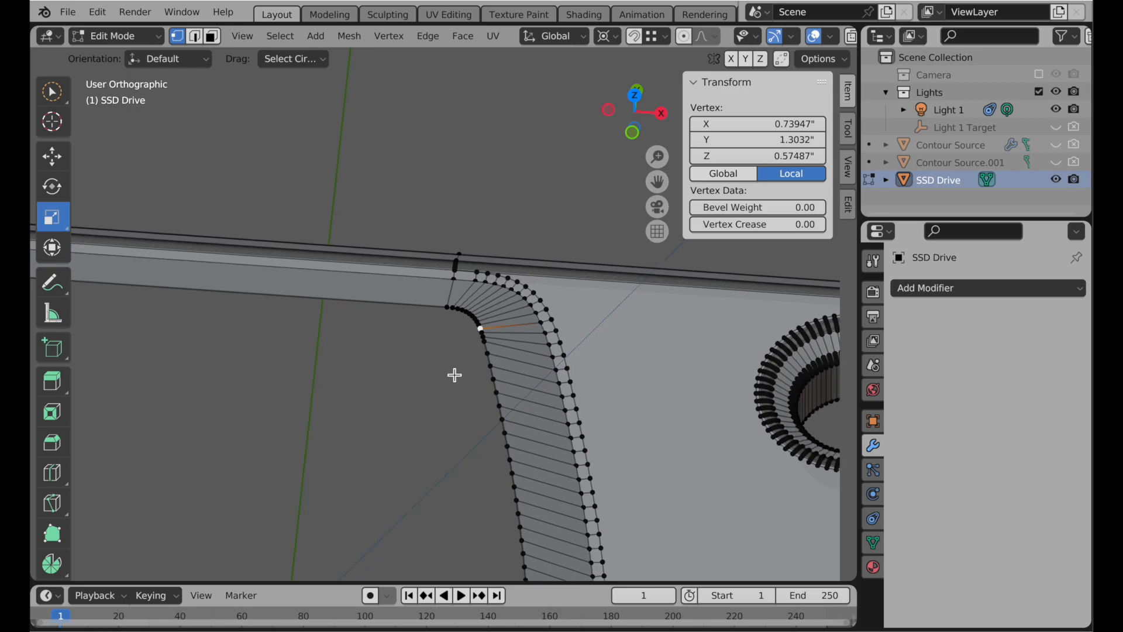
{"action": "scroll", "coordinate": [519, 279], "scroll_direction": "up", "scroll_amount": 3}
{"action": "left_click", "coordinate": [195, 36]}
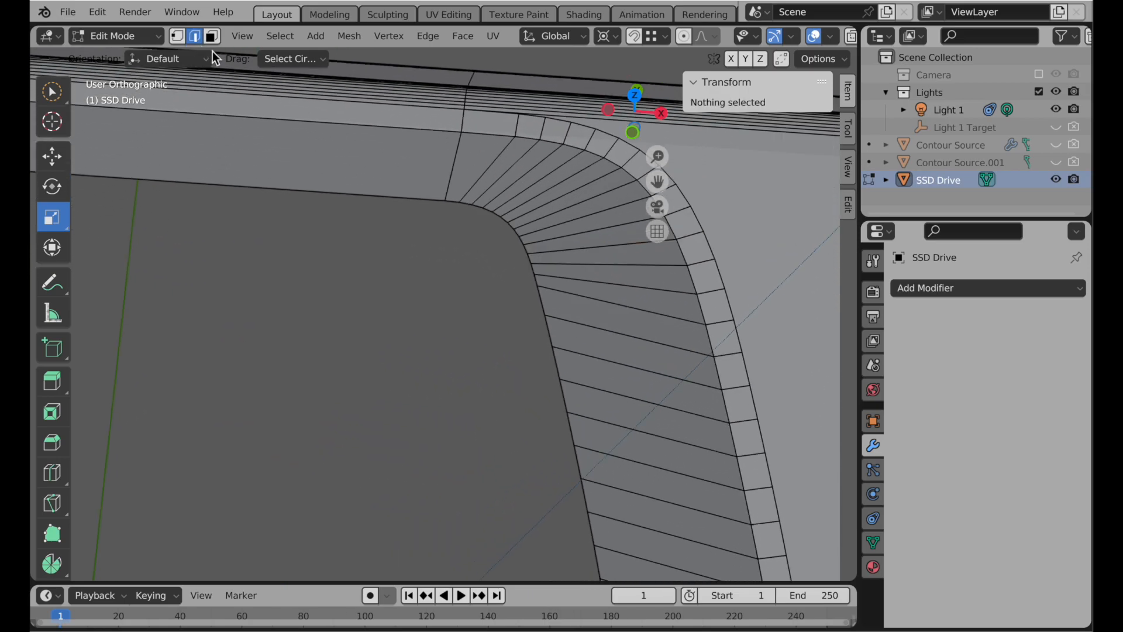
{"action": "left_click", "coordinate": [338, 195], "text": "alt"}
{"action": "middle_click_drag", "start_coordinate": [434, 211], "coordinate": [491, 197]}
{"action": "scroll", "coordinate": [491, 197], "scroll_direction": "down", "scroll_amount": 3}
{"action": "key", "text": "f"}
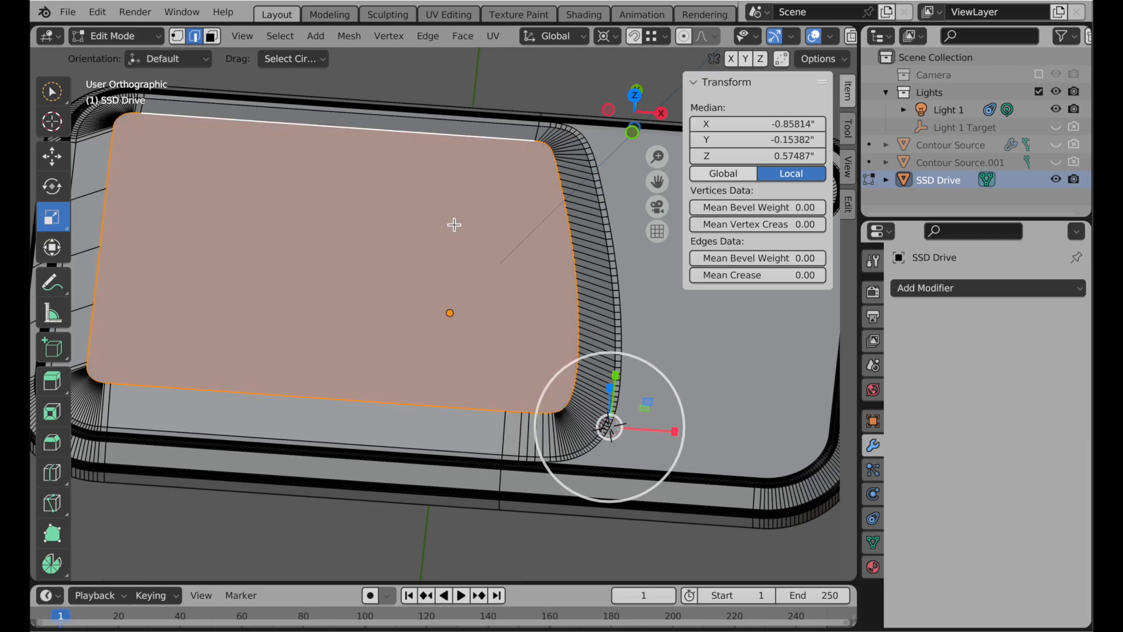
Step: From the top view, inset the new top face by about 0.085"
{"action": "left_click", "coordinate": [635, 95]}
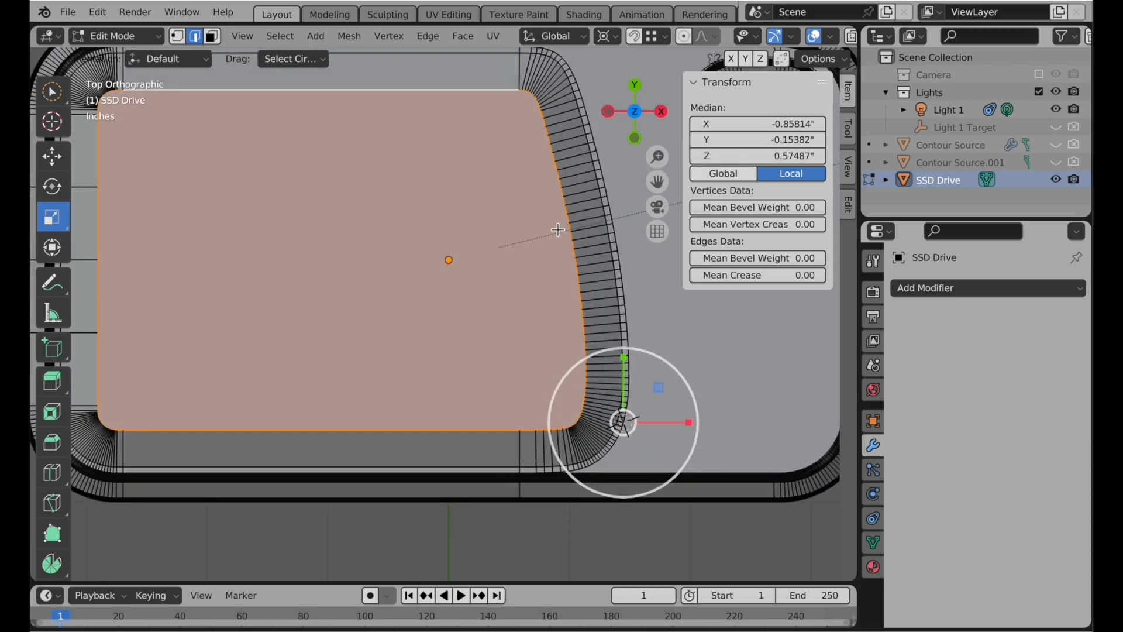
{"action": "middle_click_drag", "start_coordinate": [561, 210], "coordinate": [446, 447], "text": "shift"}
{"action": "scroll", "coordinate": [446, 335], "scroll_direction": "up", "scroll_amount": 1}
{"action": "scroll", "coordinate": [469, 311], "scroll_direction": "up", "scroll_amount": 3}
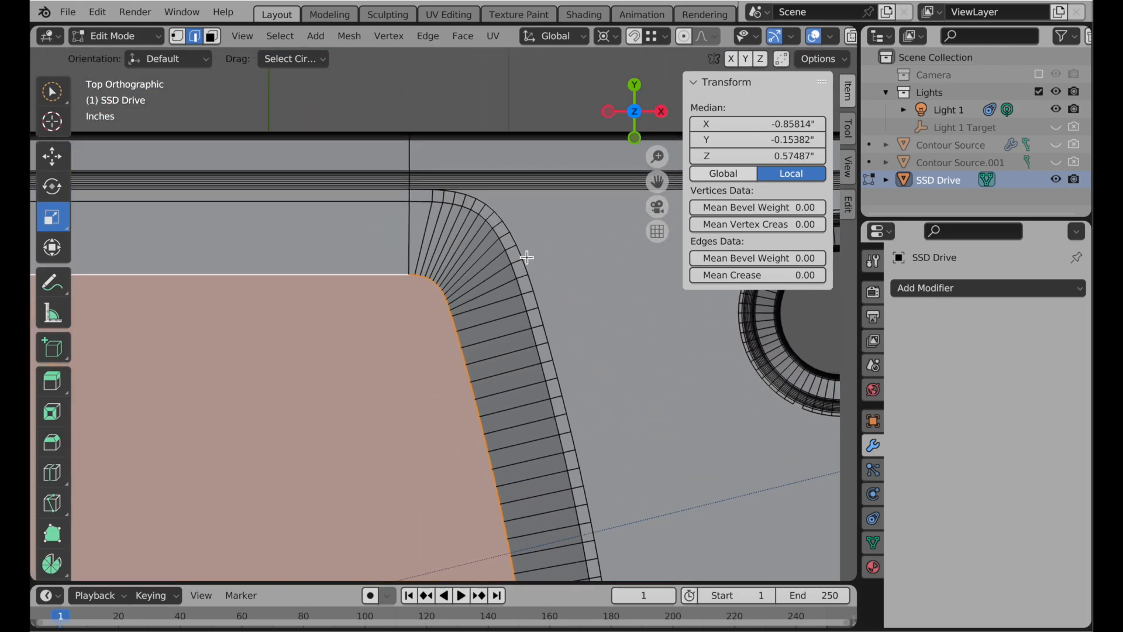
{"action": "key", "text": "i"}
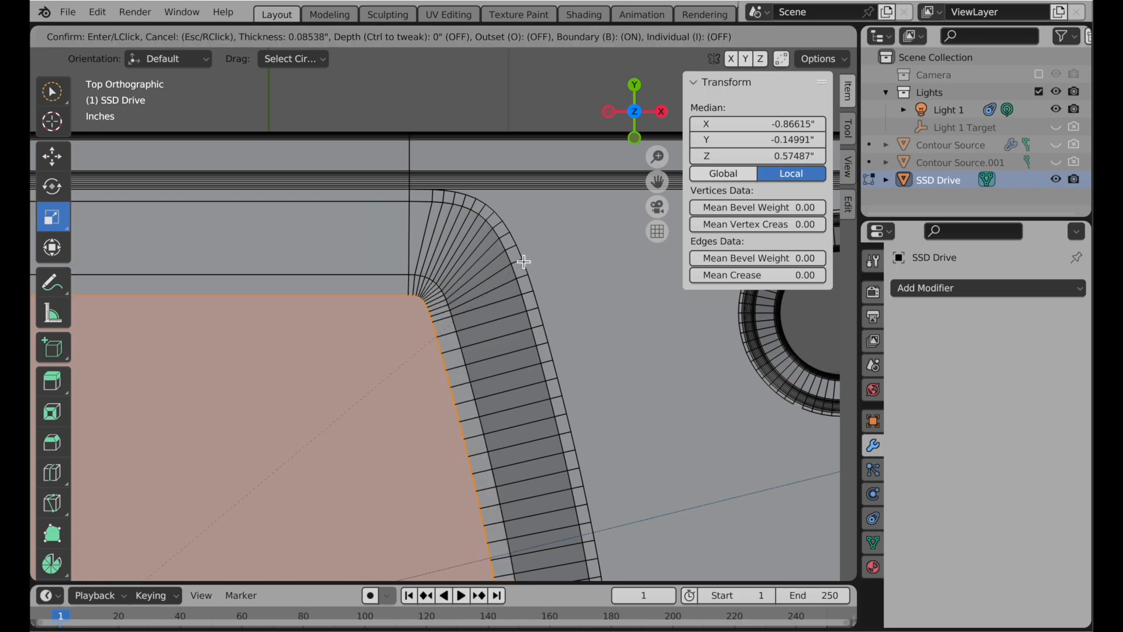
{"action": "left_click", "coordinate": [524, 262]}
{"action": "scroll", "coordinate": [509, 158], "scroll_direction": "down", "scroll_amount": 8, "text": "shift"}
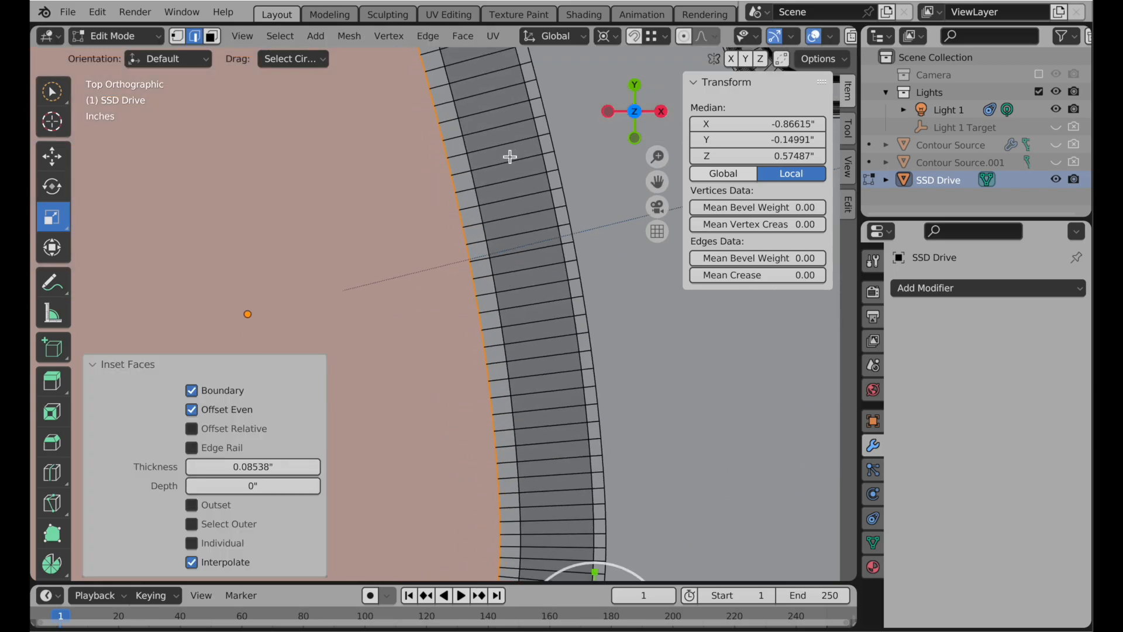
{"action": "scroll", "coordinate": [531, 292], "scroll_direction": "down", "scroll_amount": 3, "text": "shift"}
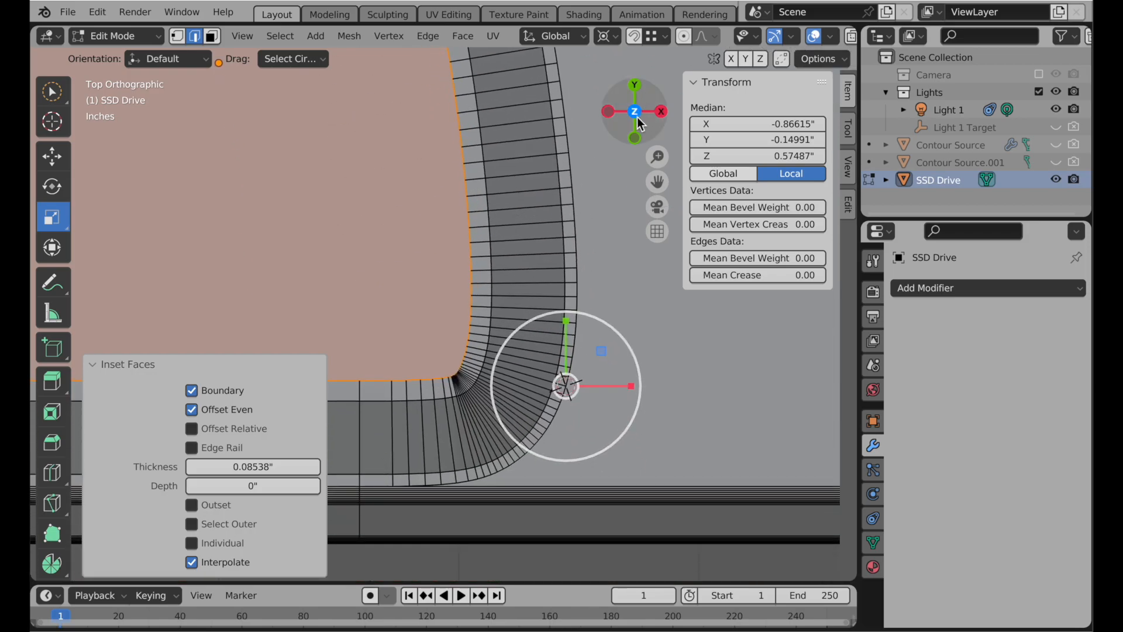
Step: From the front view, add one loop cut midway up the sloped side of the raised area
{"action": "left_click", "coordinate": [634, 139]}
{"action": "scroll", "coordinate": [585, 228], "scroll_direction": "up", "scroll_amount": 8, "text": "shift"}
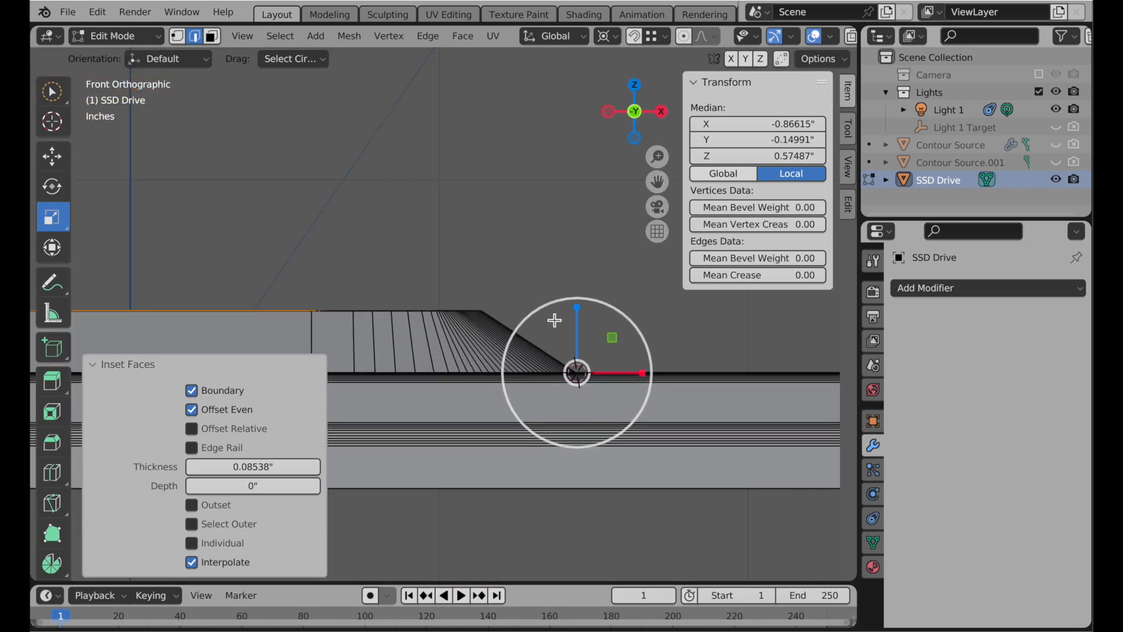
{"action": "middle_click_drag", "start_coordinate": [586, 304], "coordinate": [498, 283], "text": "shift"}
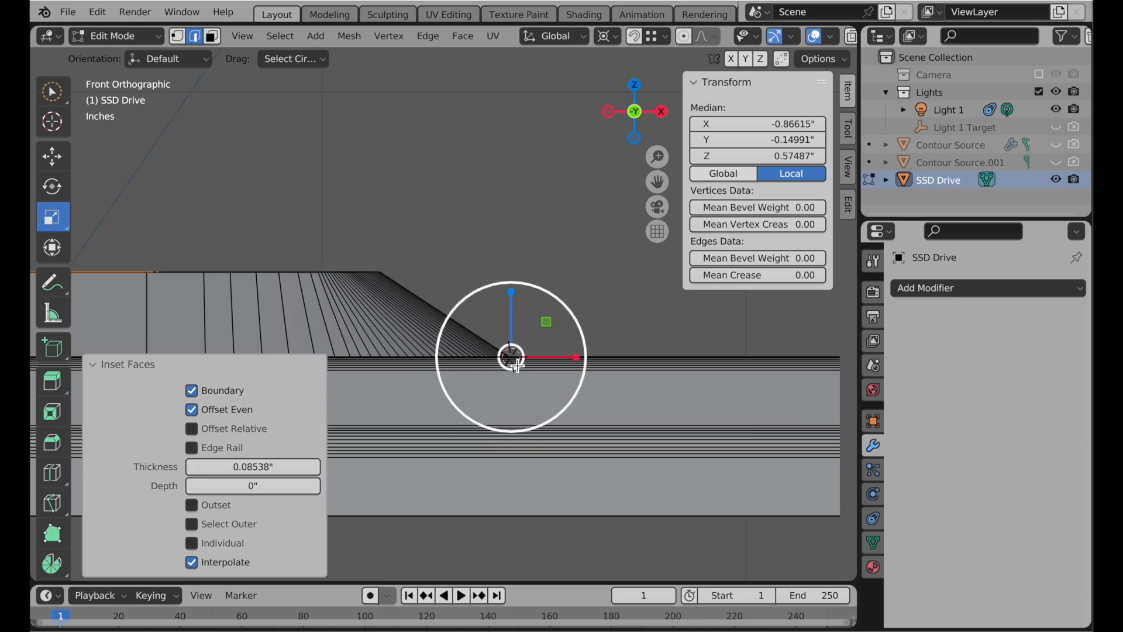
{"action": "left_click", "coordinate": [52, 156]}
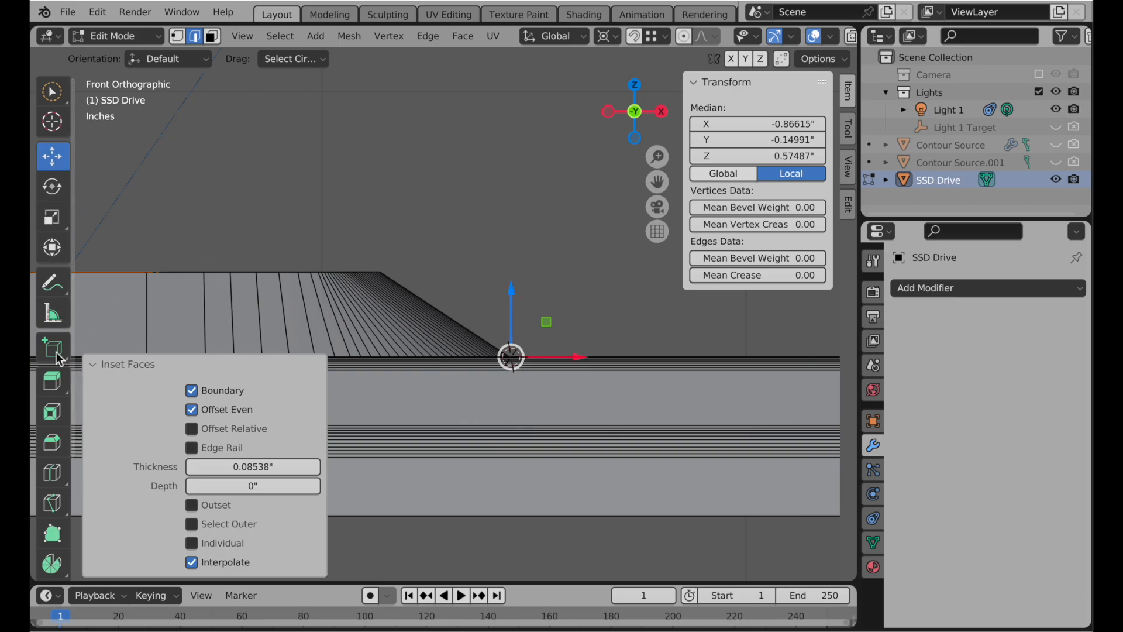
{"action": "left_click", "coordinate": [53, 474]}
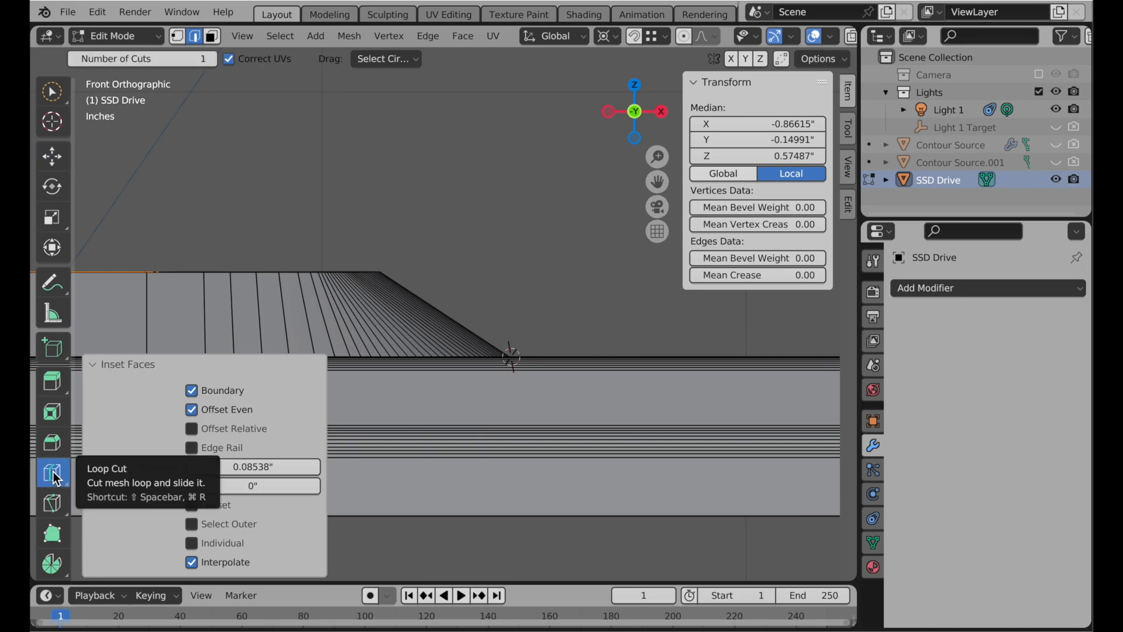
{"action": "left_click", "coordinate": [275, 316]}
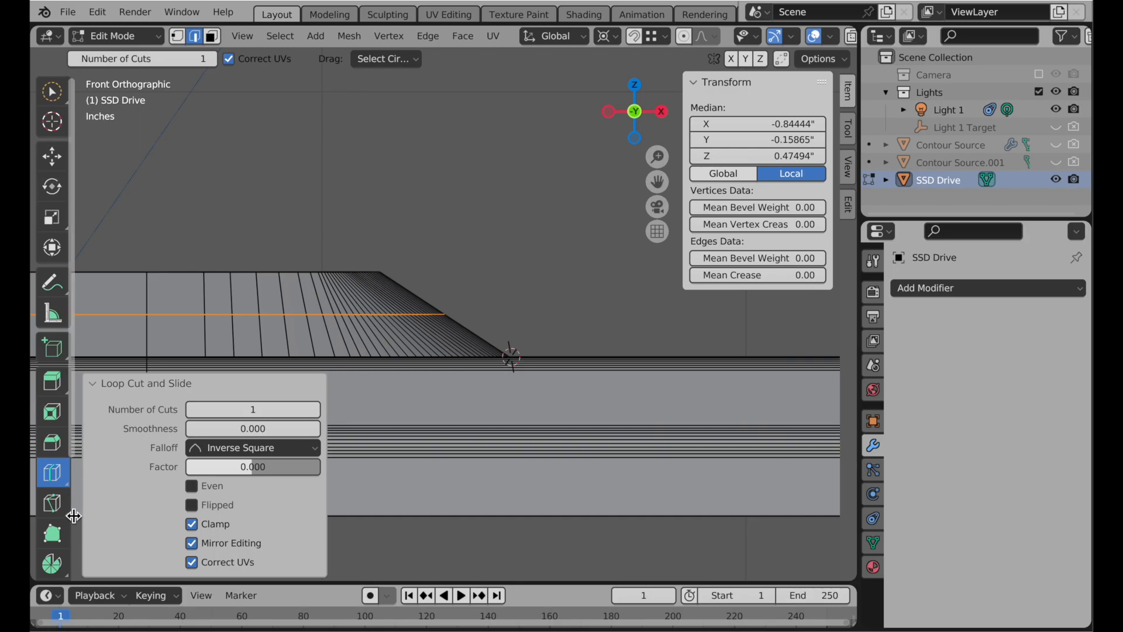
Step: Set Shrink/Fatten's drag action to Active Tool and push the cut loop outward by about 0.08"
{"action": "scroll", "coordinate": [65, 533], "scroll_direction": "down", "scroll_amount": 5}
{"action": "scroll", "coordinate": [61, 520], "scroll_direction": "down", "scroll_amount": 2}
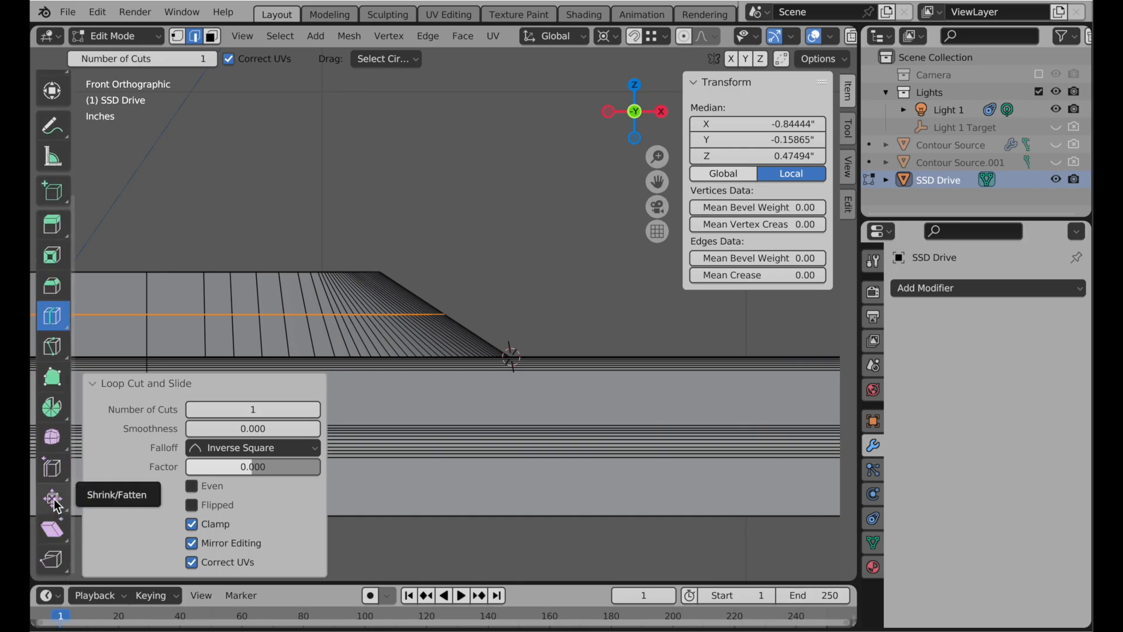
{"action": "left_click", "coordinate": [52, 498]}
{"action": "scroll", "coordinate": [358, 296], "scroll_direction": "up", "scroll_amount": 4}
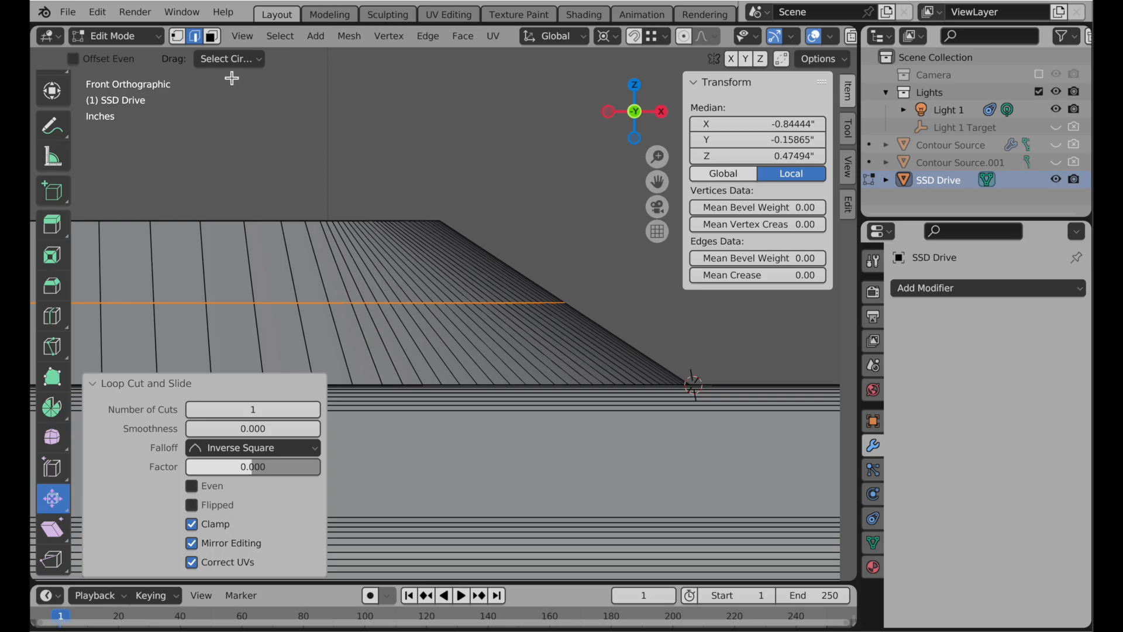
{"action": "left_click", "coordinate": [228, 58]}
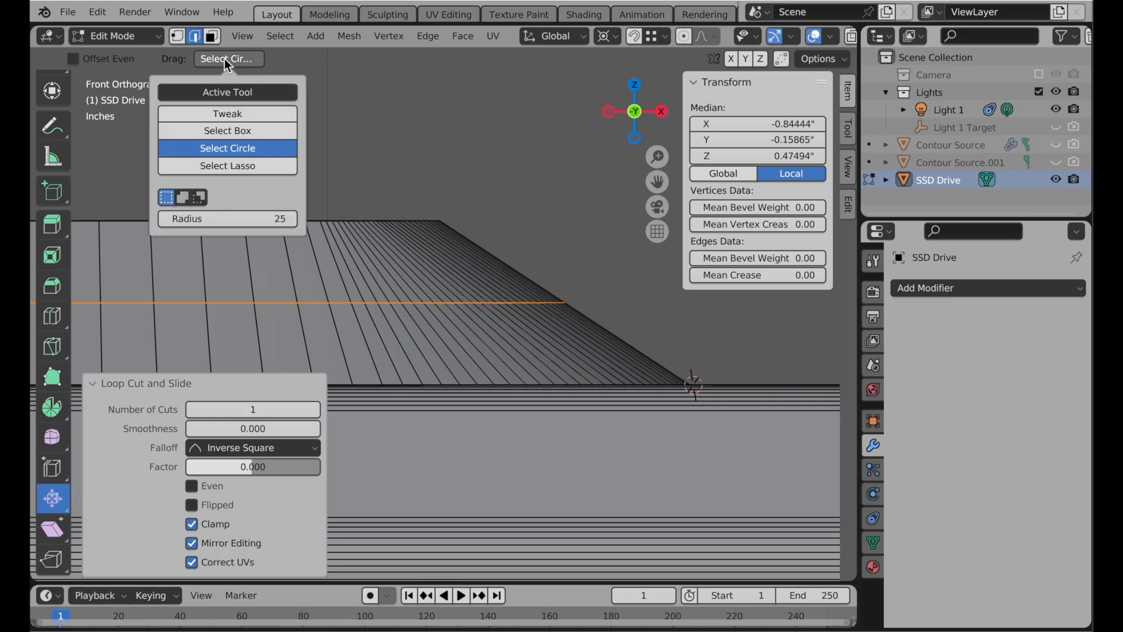
{"action": "left_click", "coordinate": [245, 93]}
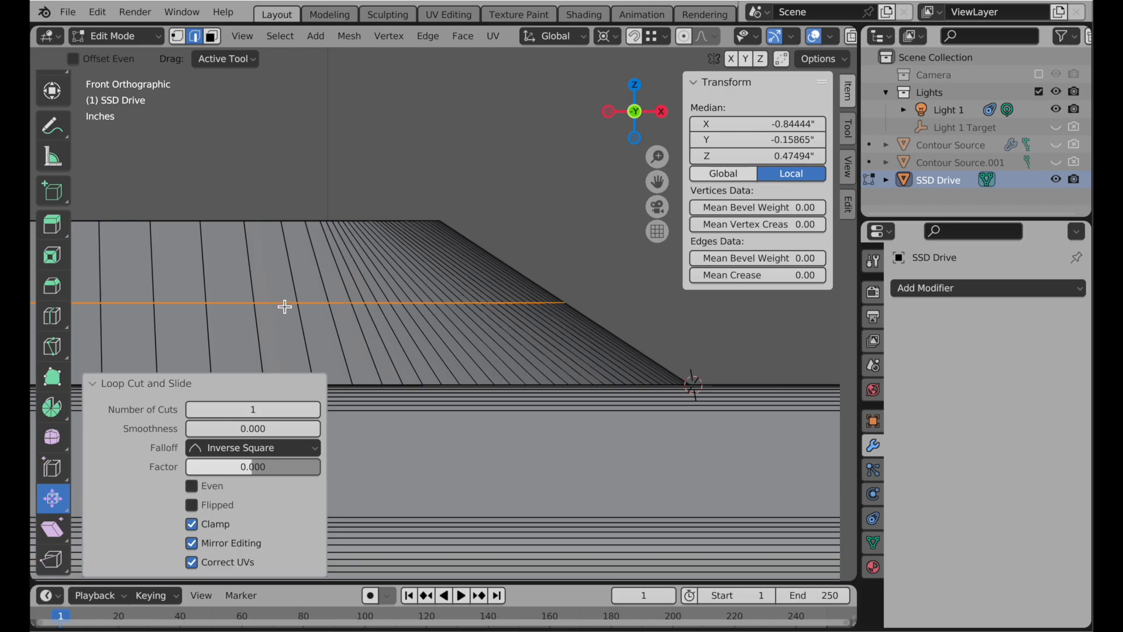
{"action": "key", "text": "alt+s"}
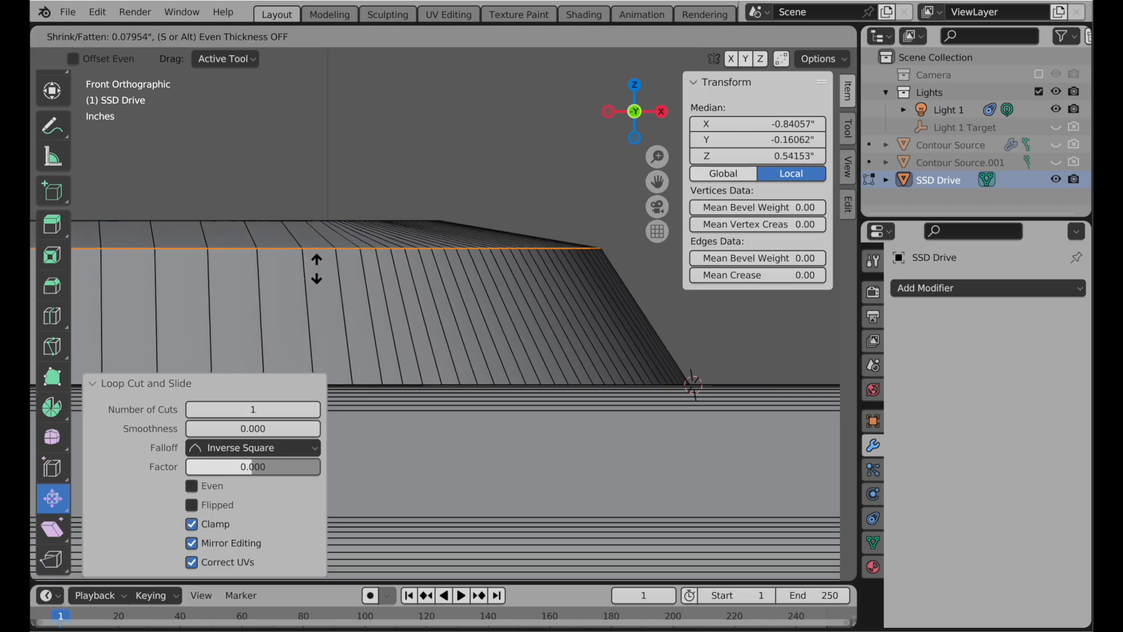
{"action": "left_click", "coordinate": [317, 269]}
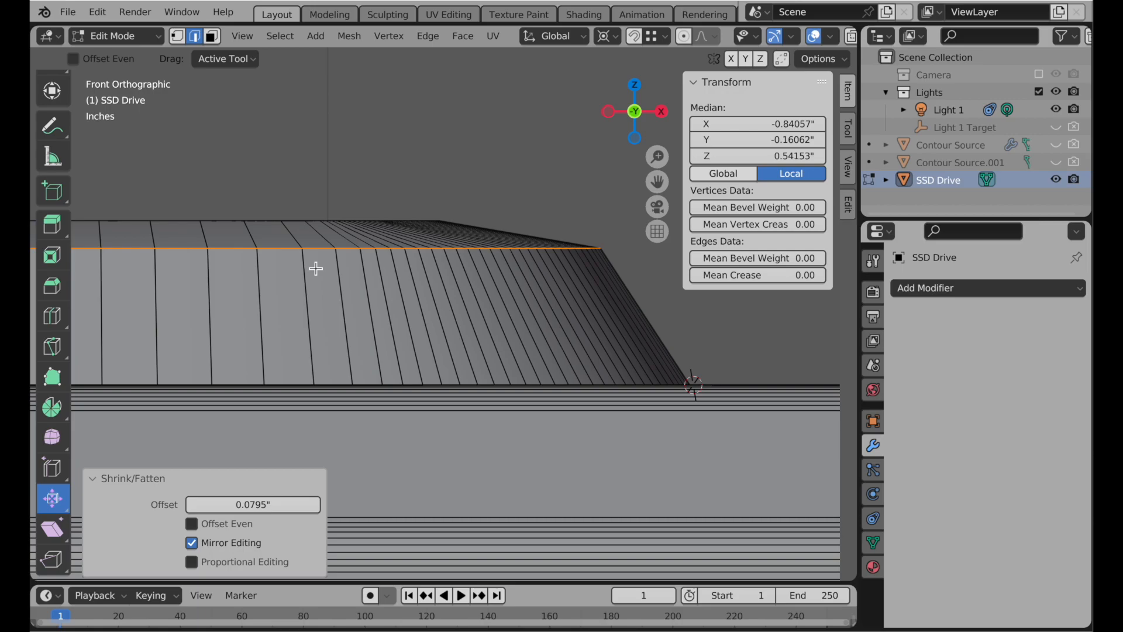
Step: Bevel the pushed-out edge loop by about 0.159" with 10 segments
{"action": "left_click", "coordinate": [65, 275]}
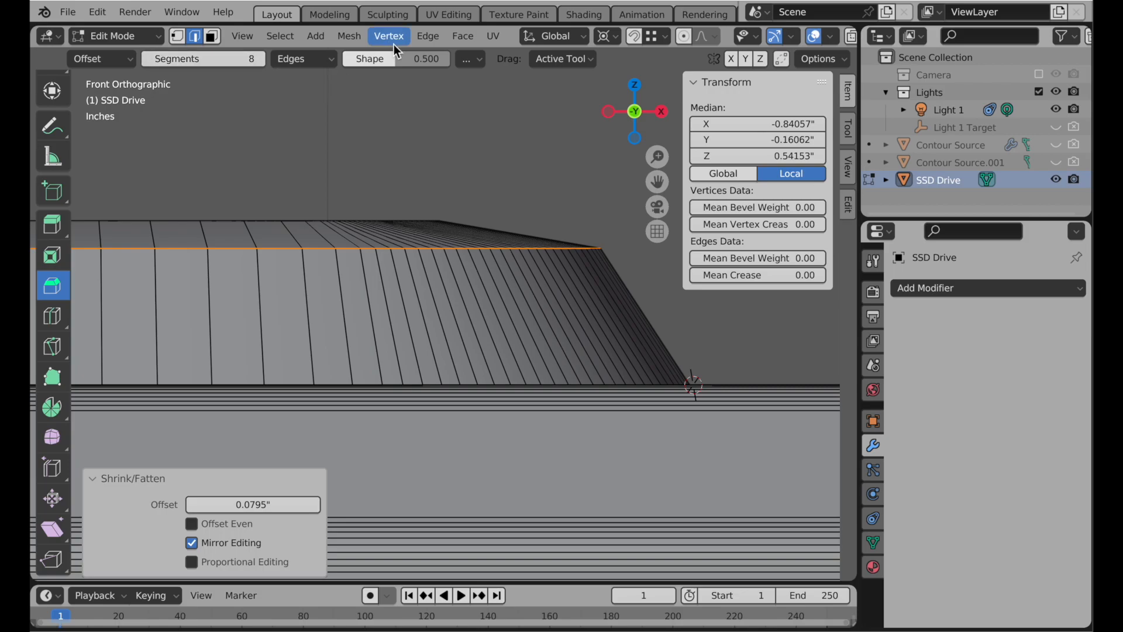
{"action": "left_click_drag", "start_coordinate": [350, 251], "coordinate": [387, 225]}
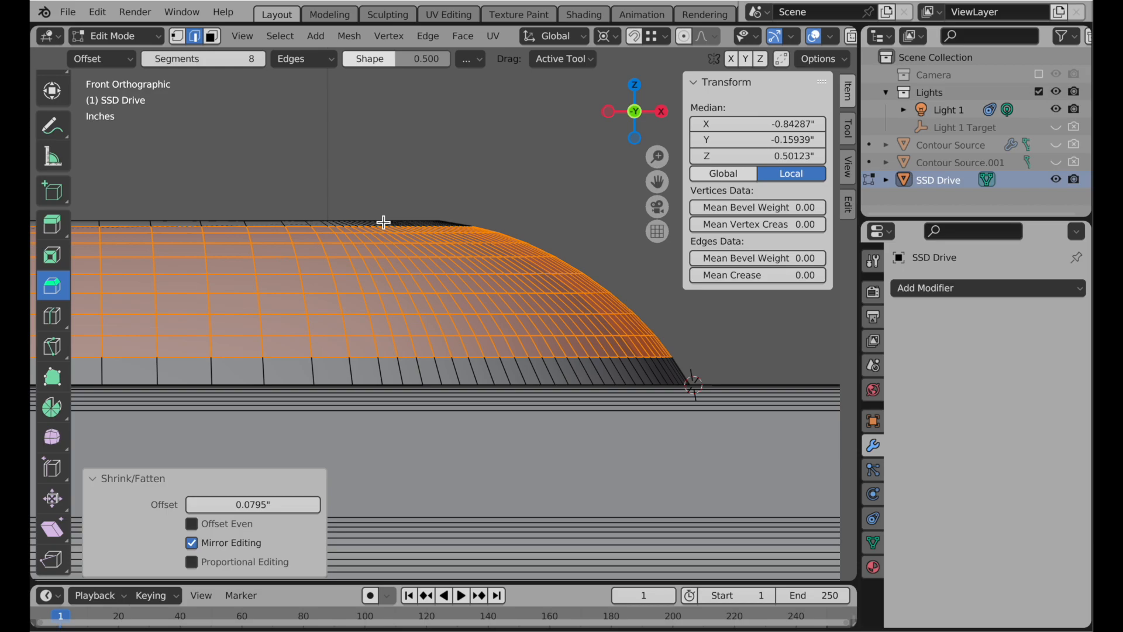
{"action": "left_click_drag", "start_coordinate": [383, 223], "coordinate": [383, 222]}
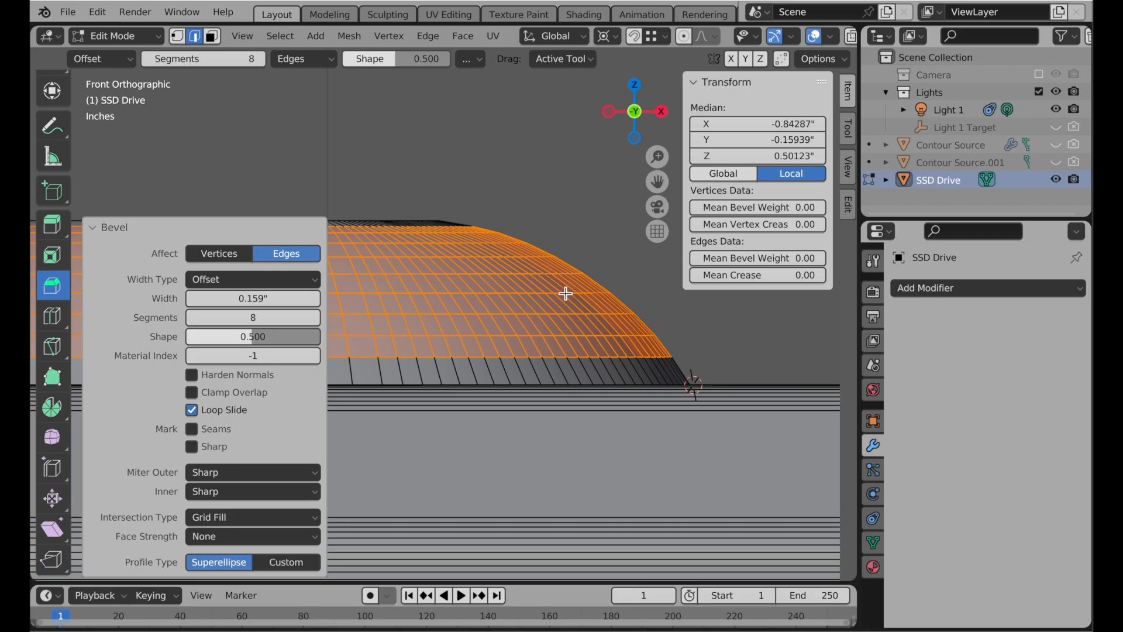
{"action": "left_click", "coordinate": [267, 318]}
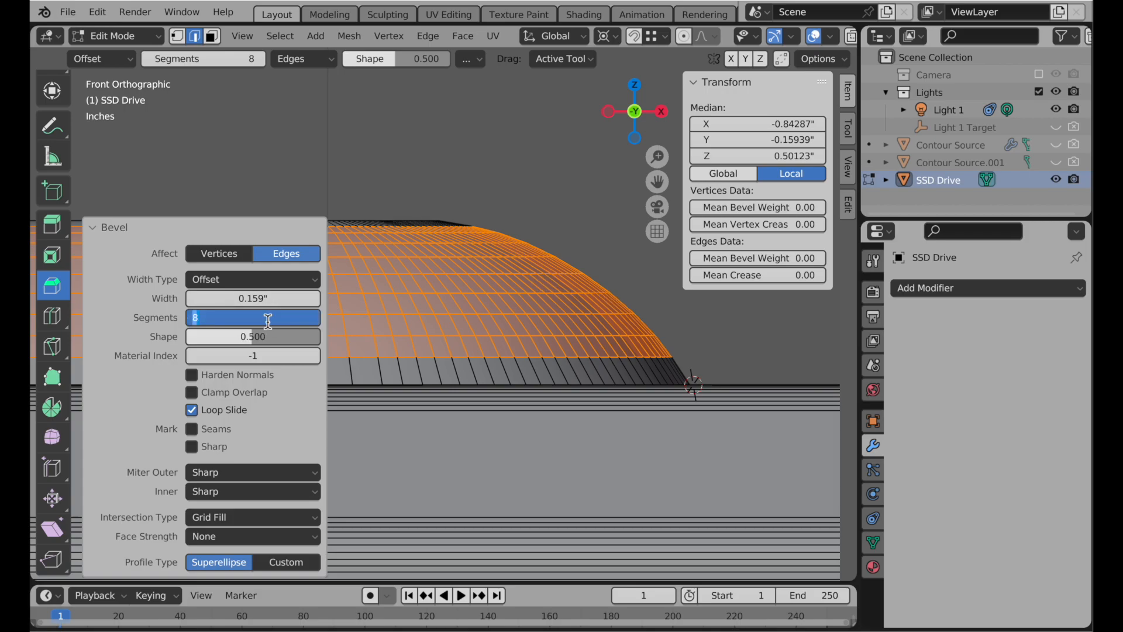
{"action": "type", "text": "10"}
{"action": "key", "text": "Return"}
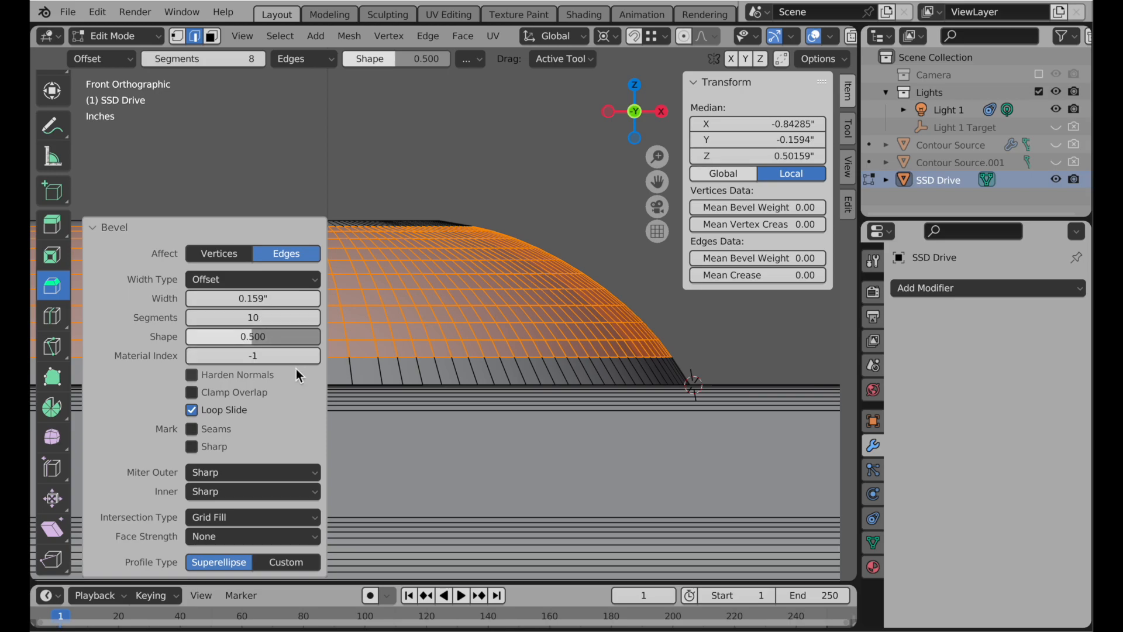
Step: Try a bevel shape of 0.6 and return it to 0.5
{"action": "left_click", "coordinate": [275, 337]}
{"action": "type", "text": ".6"}
{"action": "key", "text": "Return"}
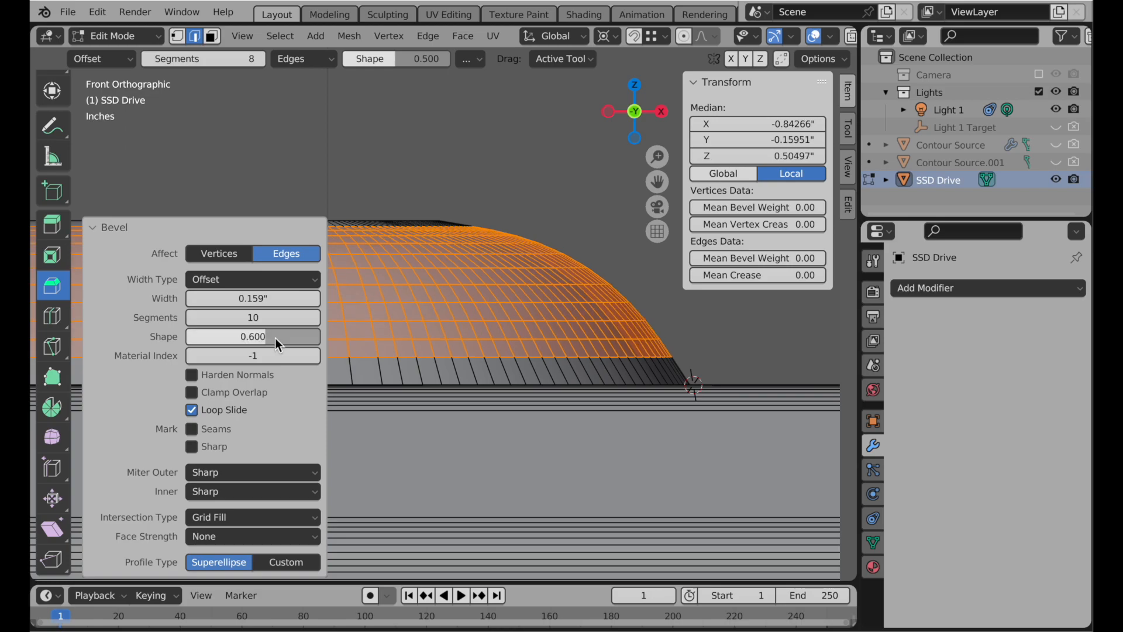
{"action": "left_click", "coordinate": [275, 338]}
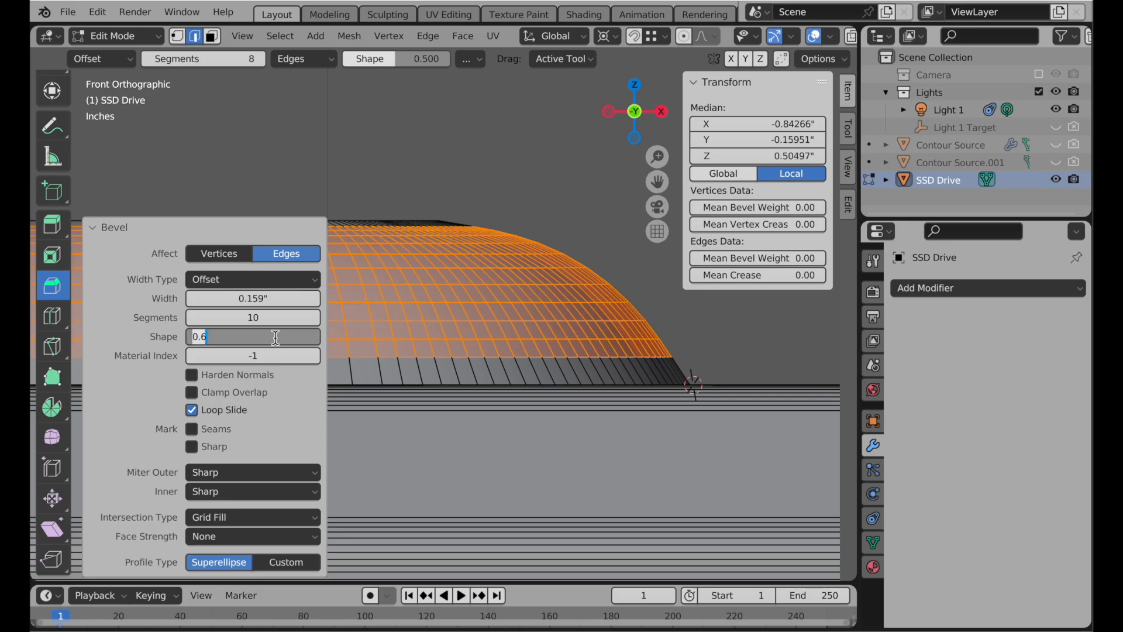
{"action": "type", "text": ".5"}
{"action": "key", "text": "Return"}
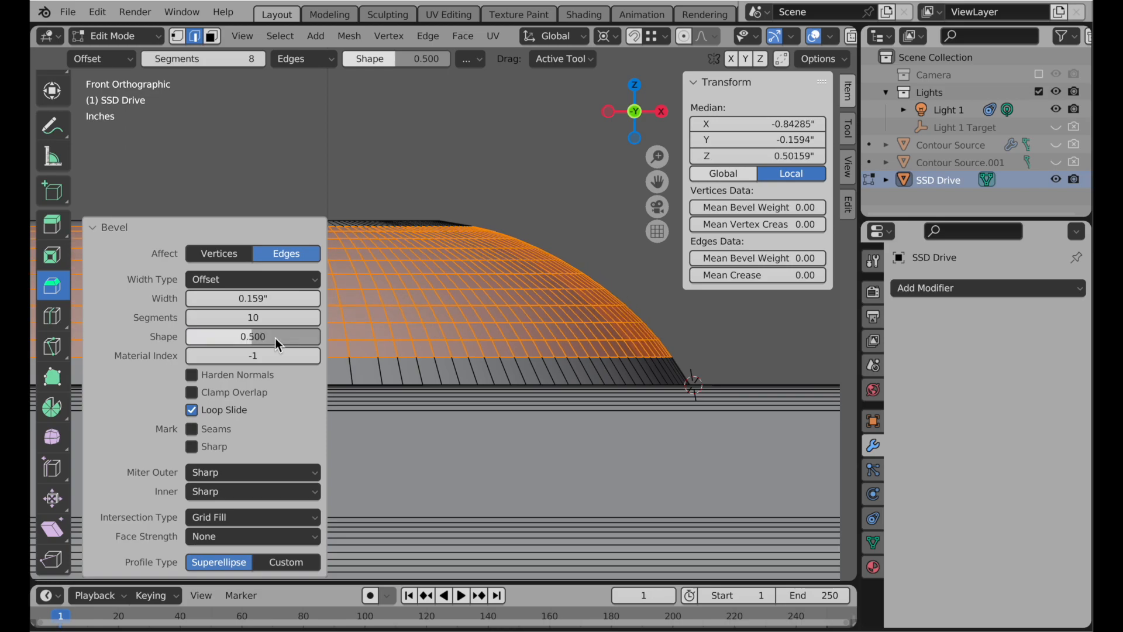
Step: Set the bevel shape of the rounded slope to 0.55
{"action": "left_click", "coordinate": [275, 338]}
{"action": "type", "text": ".55"}
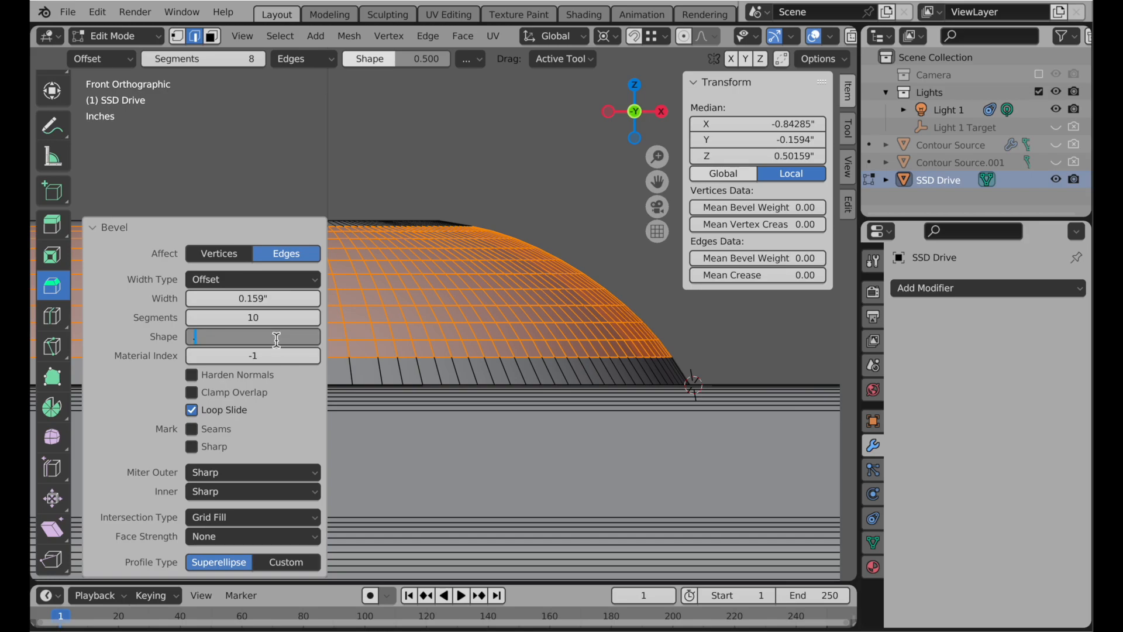
{"action": "key", "text": "Return"}
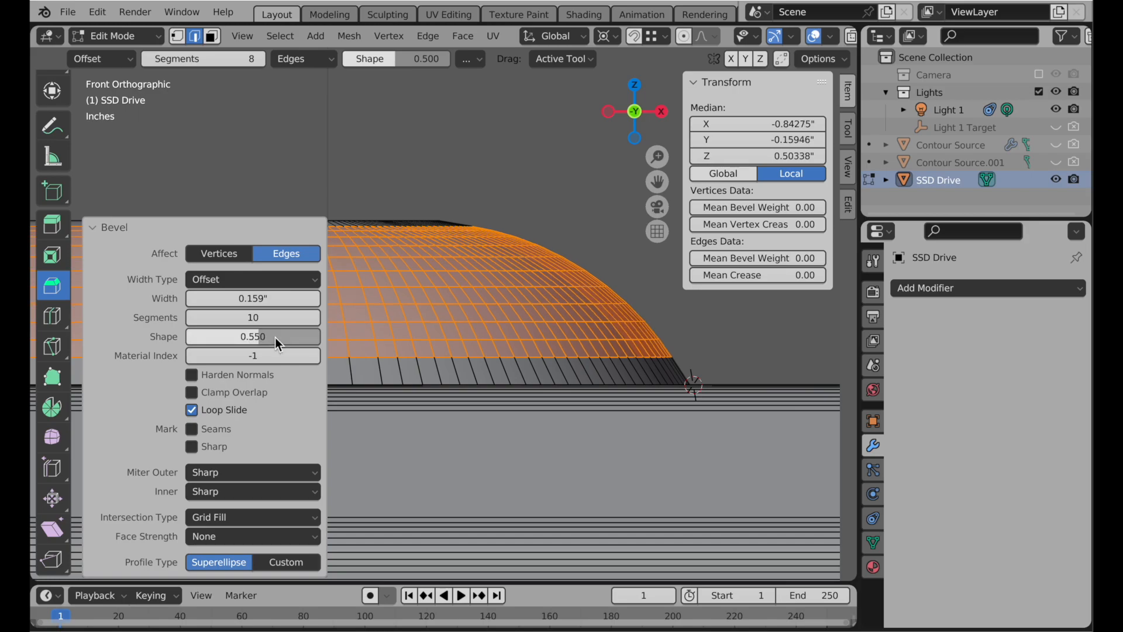
{"action": "left_click", "coordinate": [514, 215]}
Step: Select the edge loop just outside the raised area's flat top face and slide it inward with a factor of about -0.185
{"action": "middle_click_drag", "start_coordinate": [515, 214], "coordinate": [497, 256]}
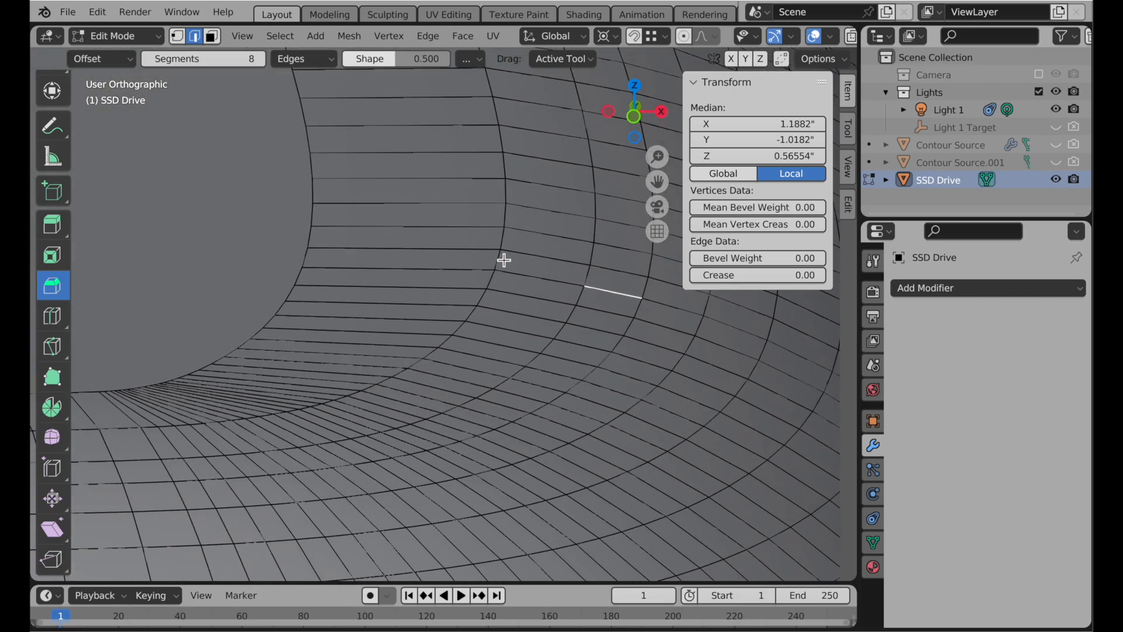
{"action": "left_click", "coordinate": [500, 257], "text": "alt"}
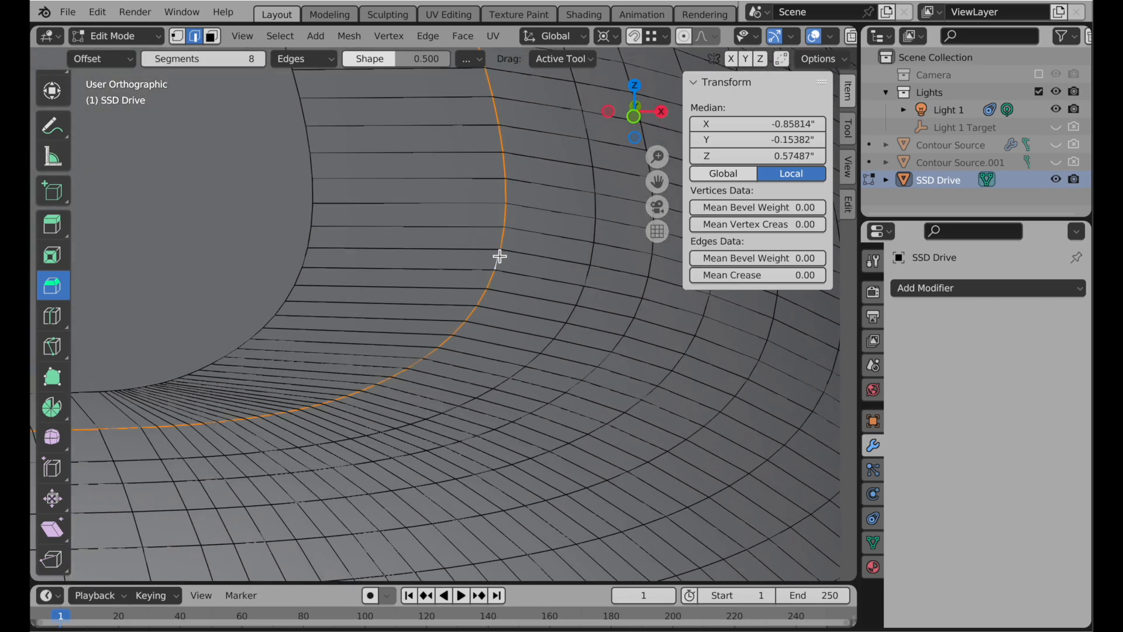
{"action": "left_click", "coordinate": [62, 472]}
{"action": "left_click_drag", "start_coordinate": [503, 262], "coordinate": [470, 261]}
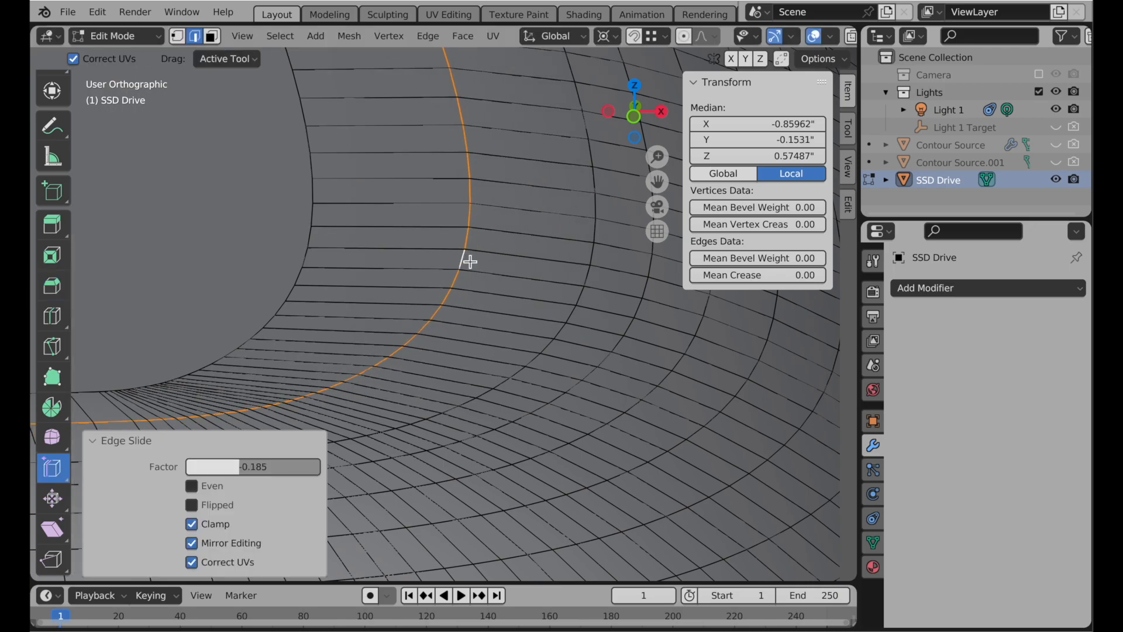
Step: Select the ring of faces around the flat top together with the top face itself
{"action": "left_click", "coordinate": [212, 35]}
{"action": "left_click", "coordinate": [355, 167]}
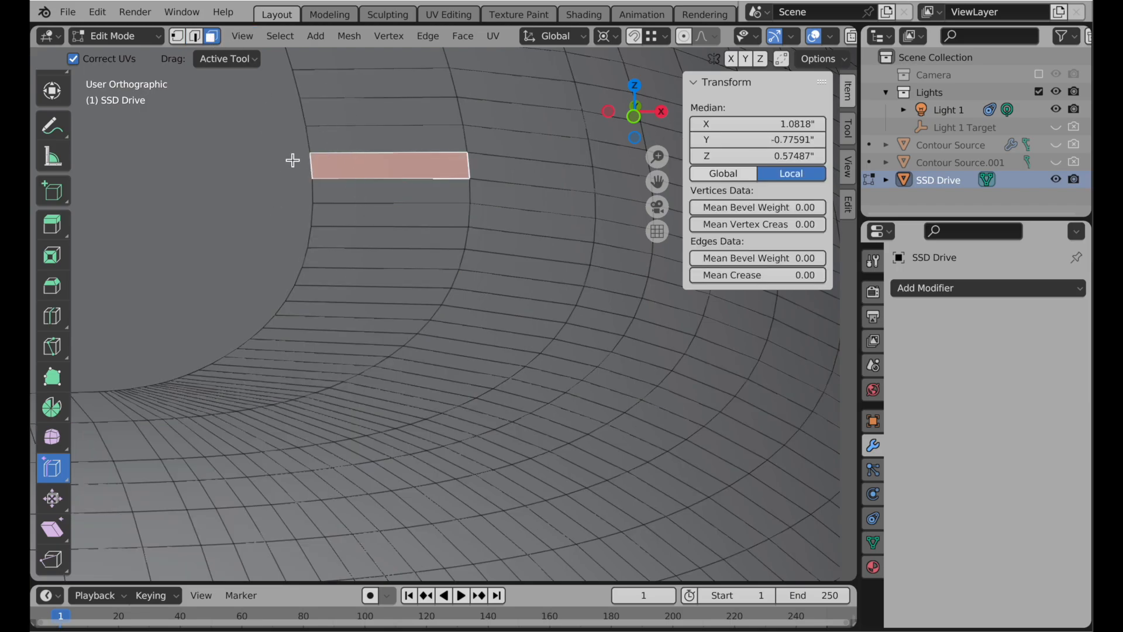
{"action": "left_click", "coordinate": [344, 128], "text": "alt"}
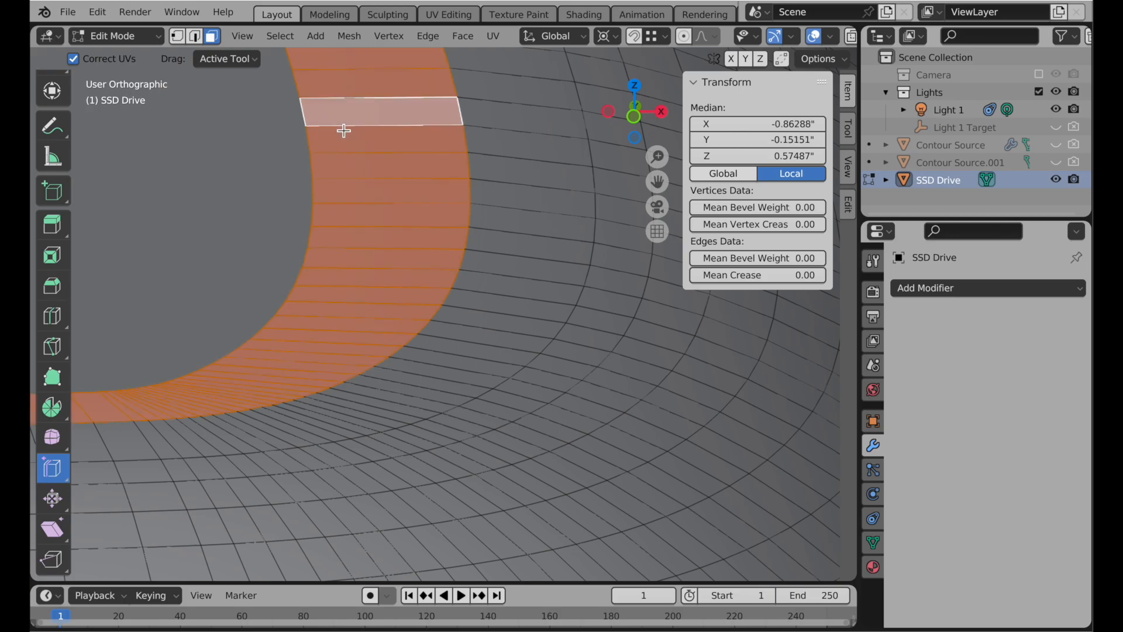
{"action": "left_click", "coordinate": [283, 131], "text": "shift"}
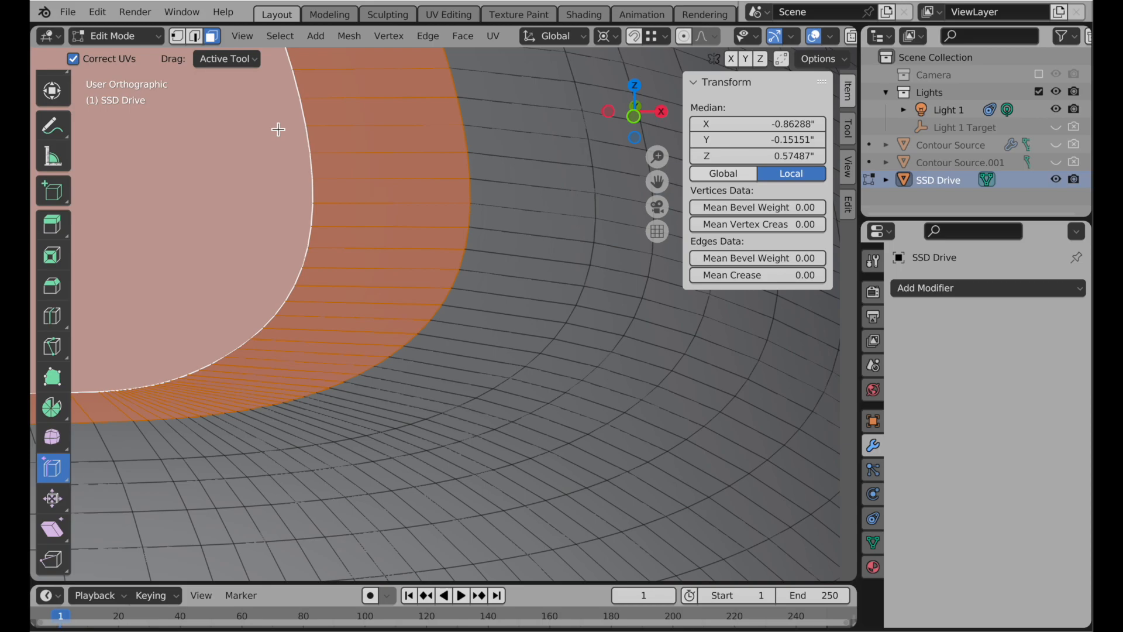
{"action": "left_click", "coordinate": [194, 36]}
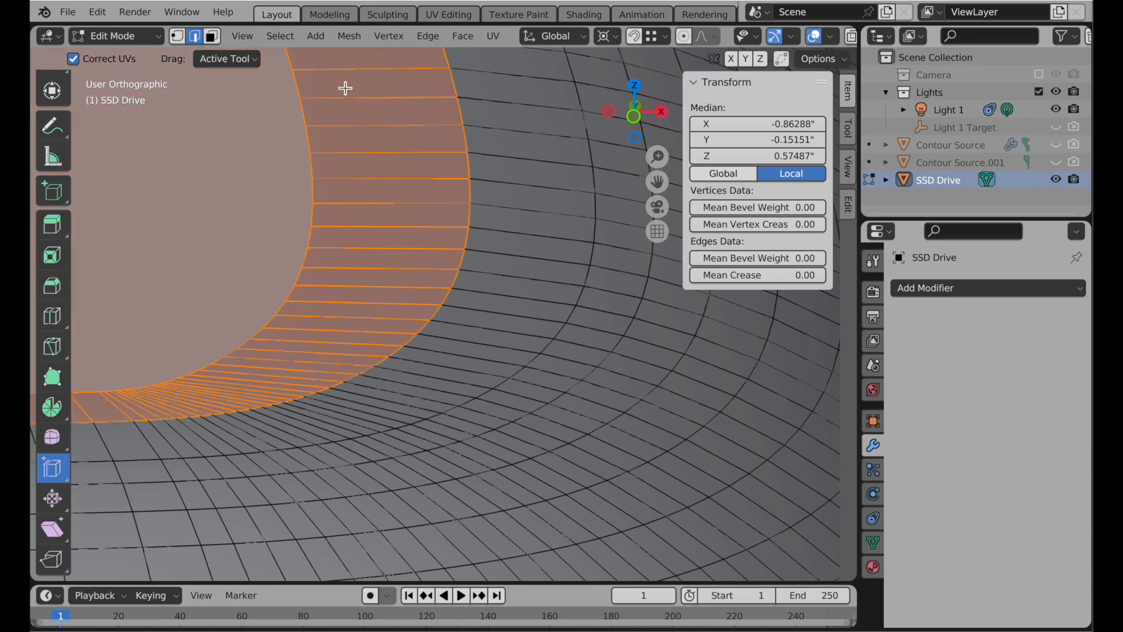
Step: Bevel the slid edge loop around the flat top by about 0.0302" with 2 segments
{"action": "left_click", "coordinate": [469, 164], "text": "alt"}
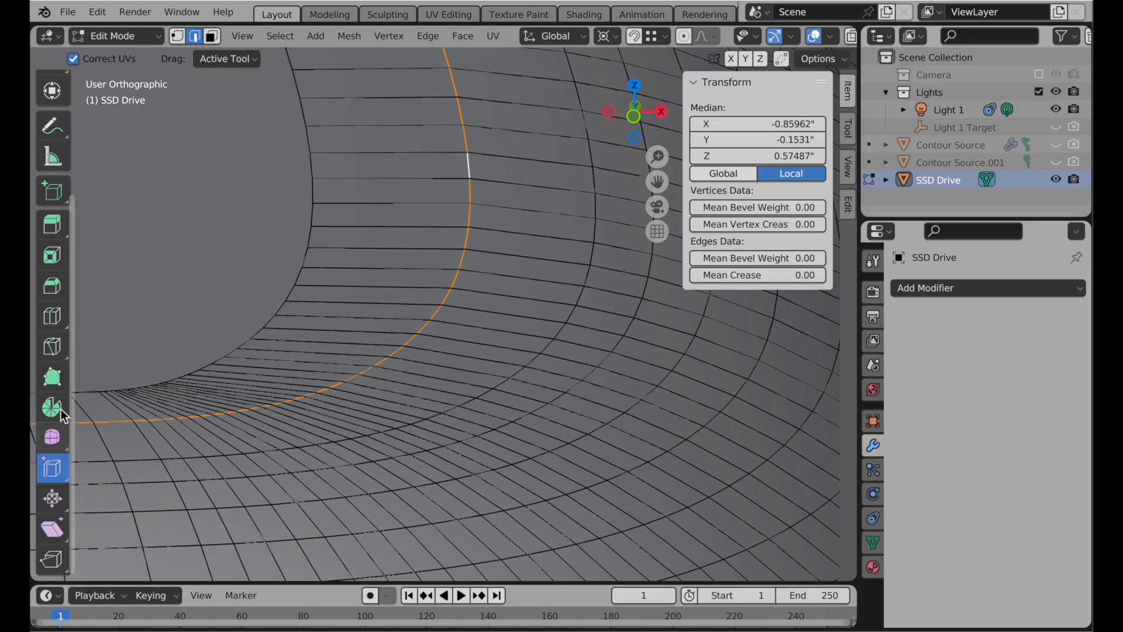
{"action": "left_click", "coordinate": [52, 285]}
{"action": "left_click", "coordinate": [245, 59]}
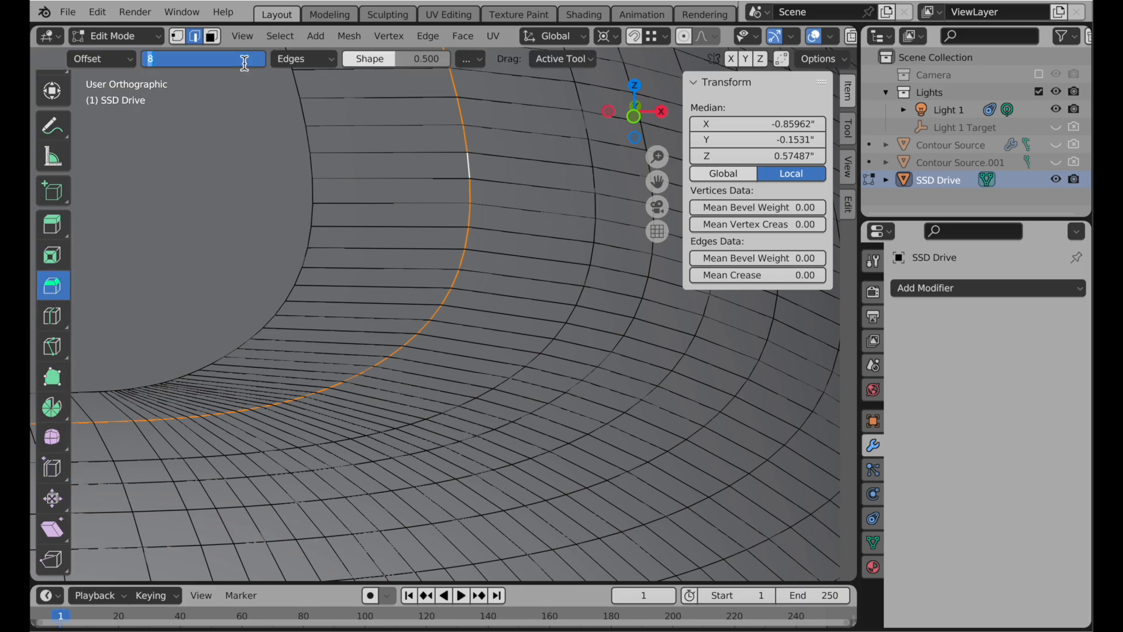
{"action": "type", "text": "2"}
{"action": "key", "text": "Tab"}
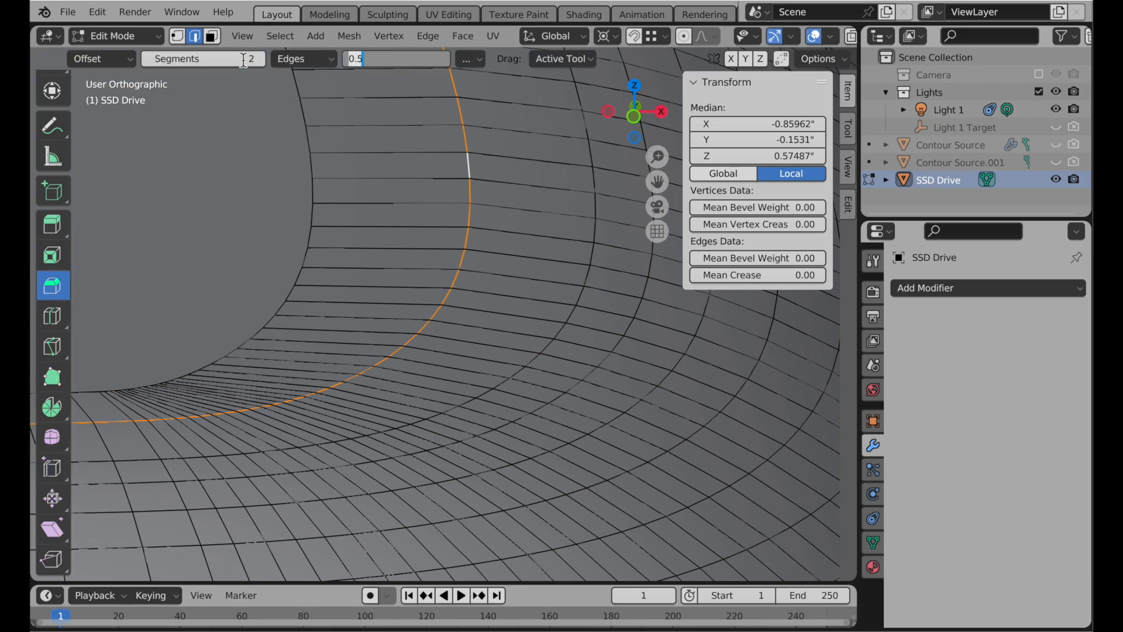
{"action": "key", "text": "Return"}
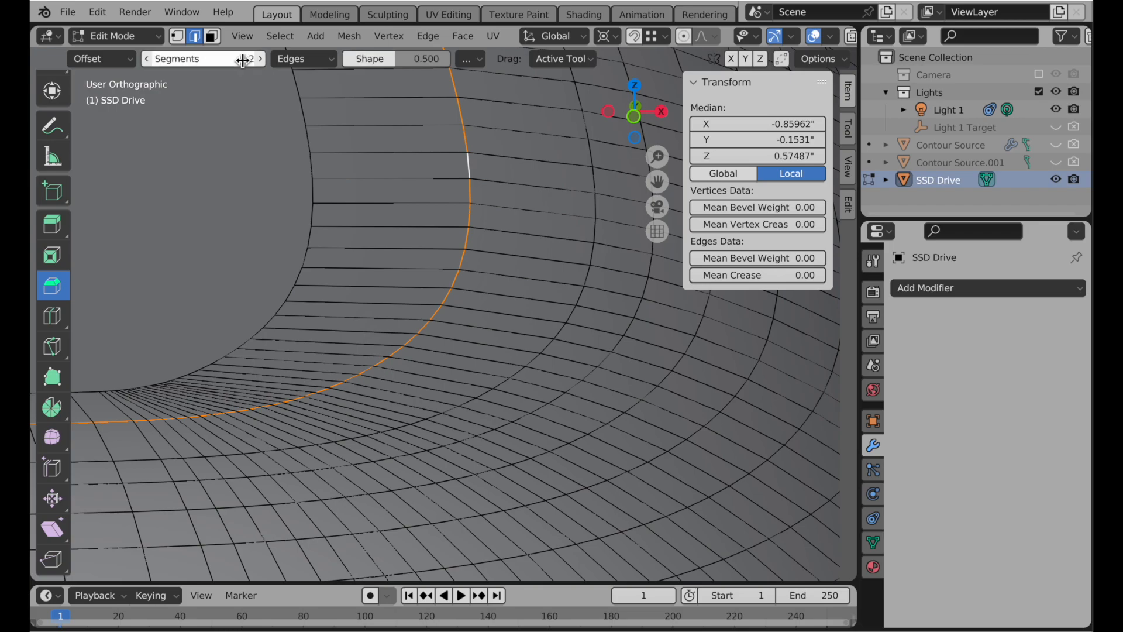
{"action": "left_click_drag", "start_coordinate": [479, 186], "coordinate": [498, 158]}
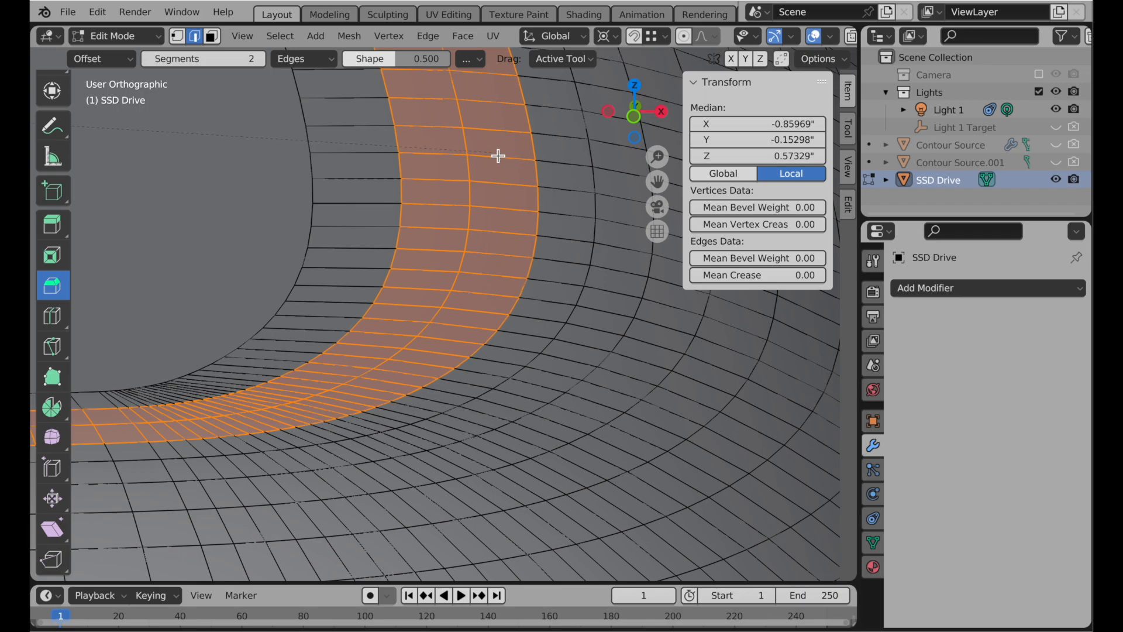
{"action": "left_click_drag", "start_coordinate": [498, 156], "coordinate": [498, 156]}
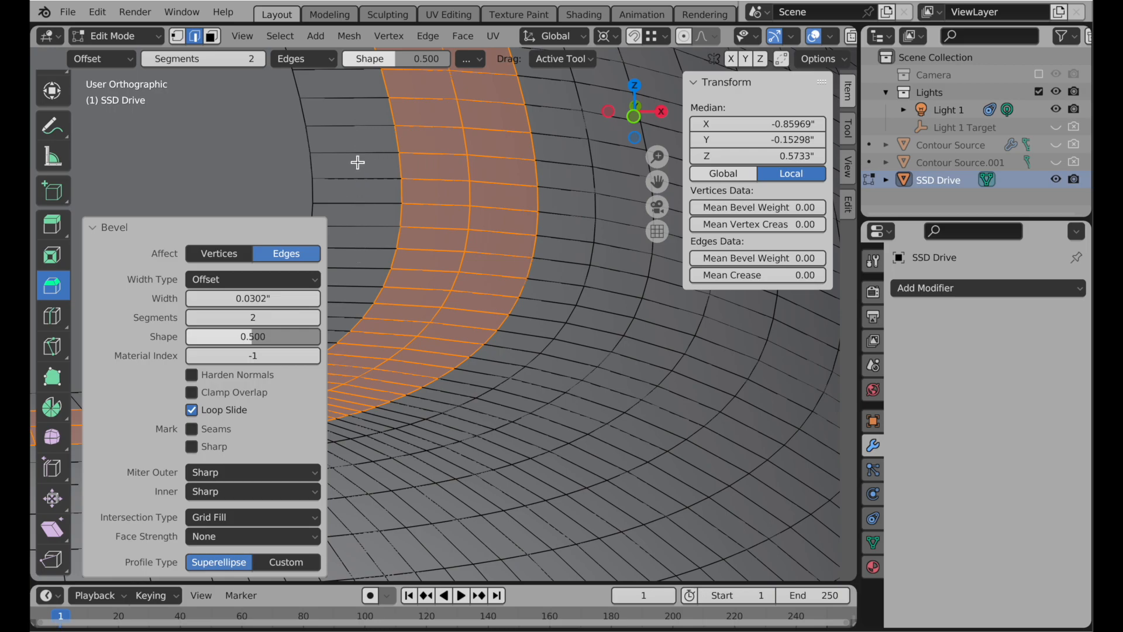
Step: Bevel the edge loop at the base of the rounded slope by about 0.0264" with 3 segments
{"action": "middle_click_drag", "start_coordinate": [551, 198], "coordinate": [480, 314], "text": "ctrl"}
{"action": "mouse_move", "coordinate": [541, 273]}
{"action": "middle_mouse_down"}
{"action": "mouse_move", "coordinate": [507, 291]}
{"action": "mouse_move", "coordinate": [527, 284]}
{"action": "middle_mouse_up"}
{"action": "scroll", "coordinate": [527, 284], "scroll_direction": "down", "scroll_amount": 2}
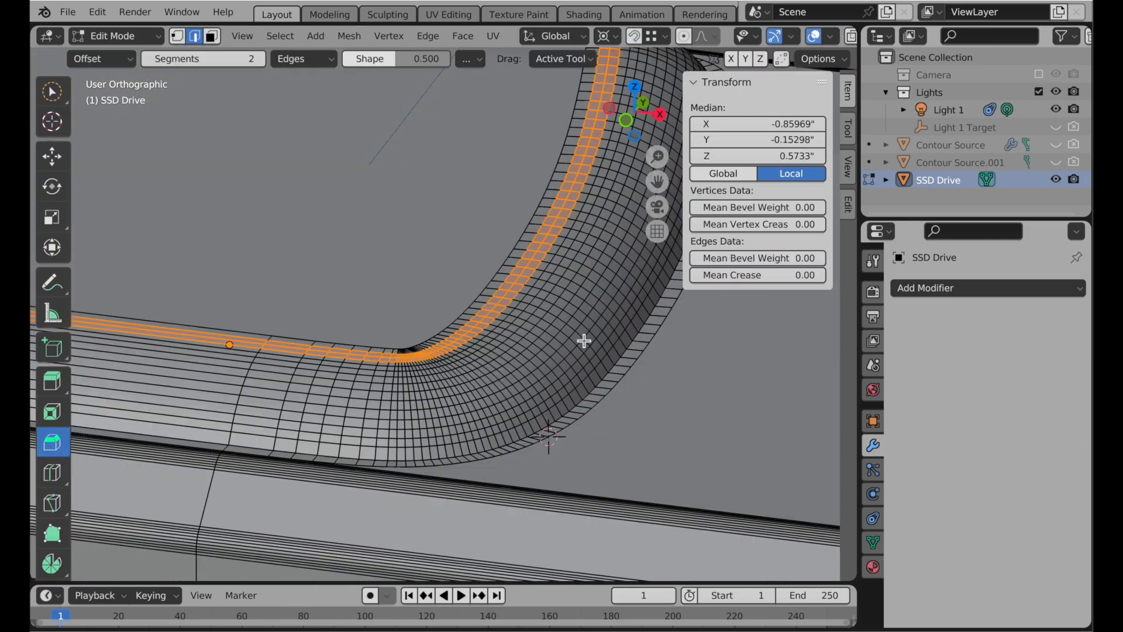
{"action": "middle_click_drag", "start_coordinate": [583, 336], "coordinate": [538, 293], "text": "ctrl"}
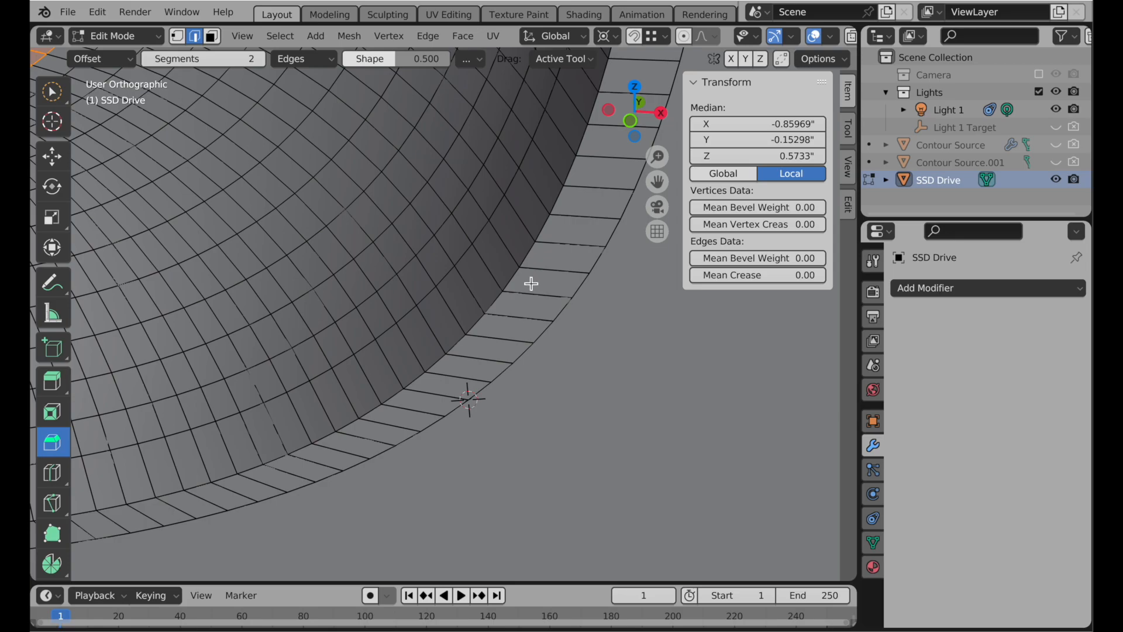
{"action": "left_click", "coordinate": [514, 273], "text": "alt"}
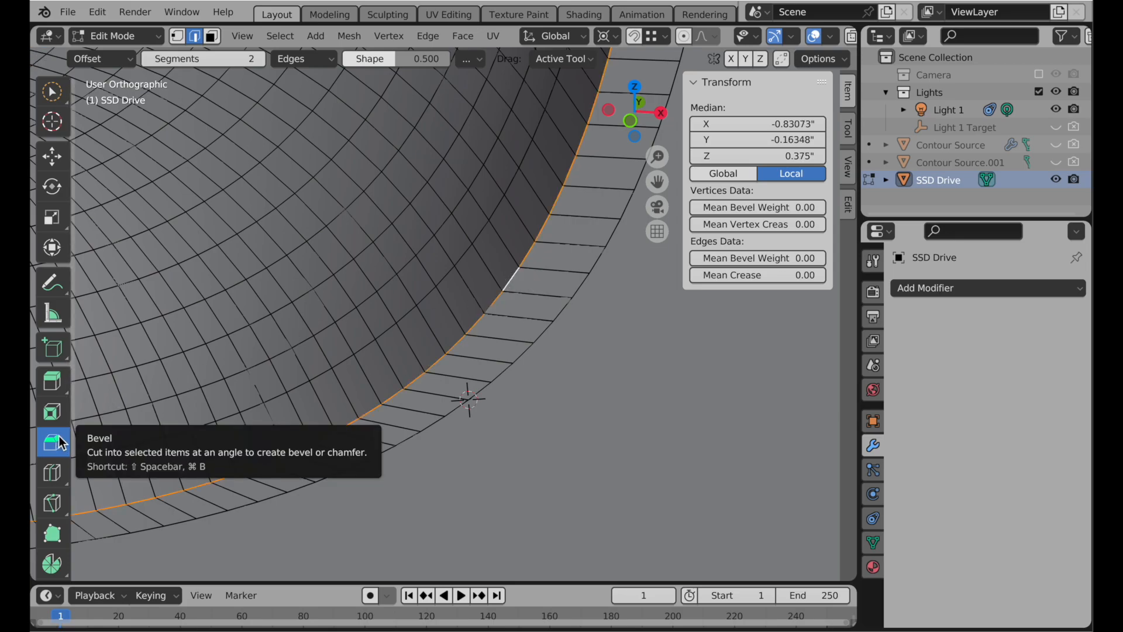
{"action": "left_click", "coordinate": [222, 63]}
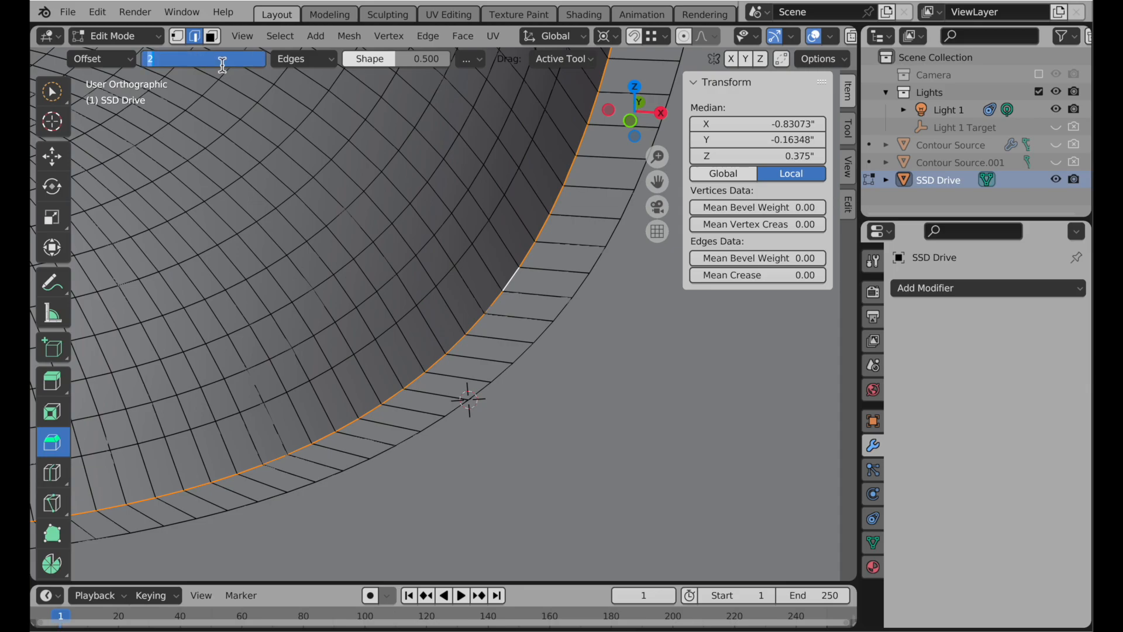
{"action": "key", "text": "Return"}
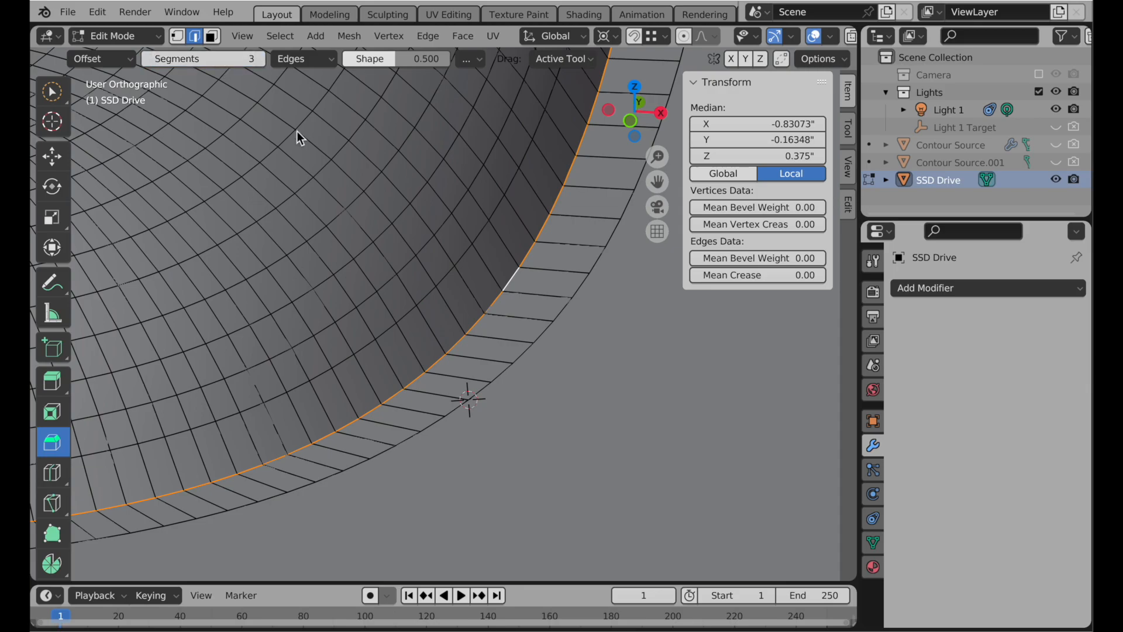
{"action": "left_click_drag", "start_coordinate": [475, 322], "coordinate": [490, 300]}
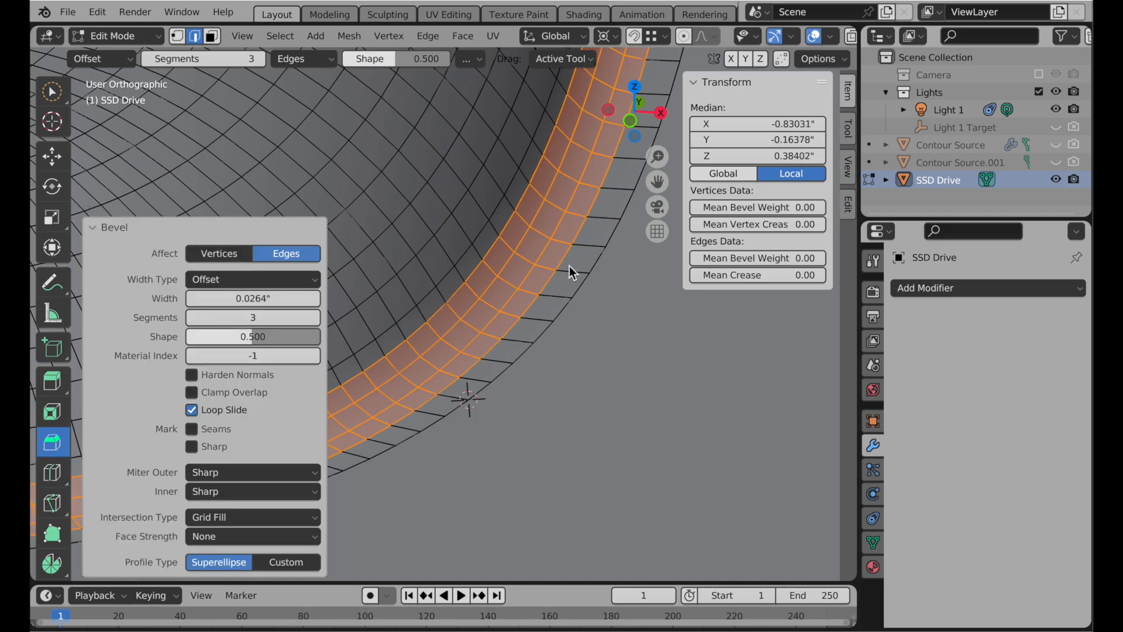
Step: Set the base bevel to 4 segments and deselect the bevelled faces
{"action": "left_click", "coordinate": [259, 321]}
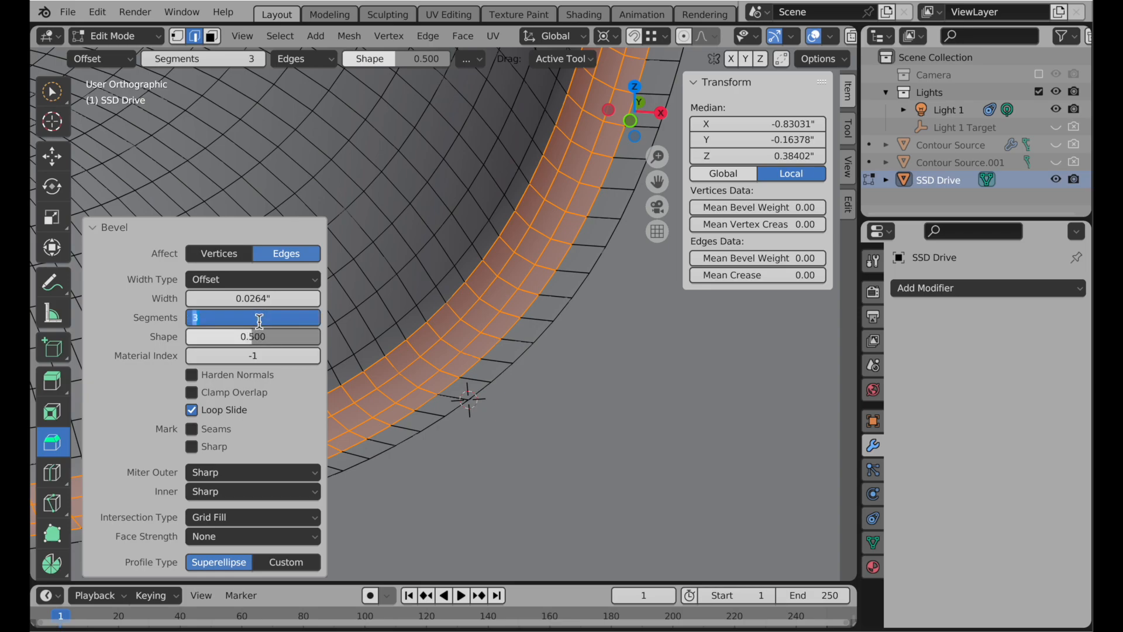
{"action": "type", "text": "4"}
{"action": "key", "text": "Return"}
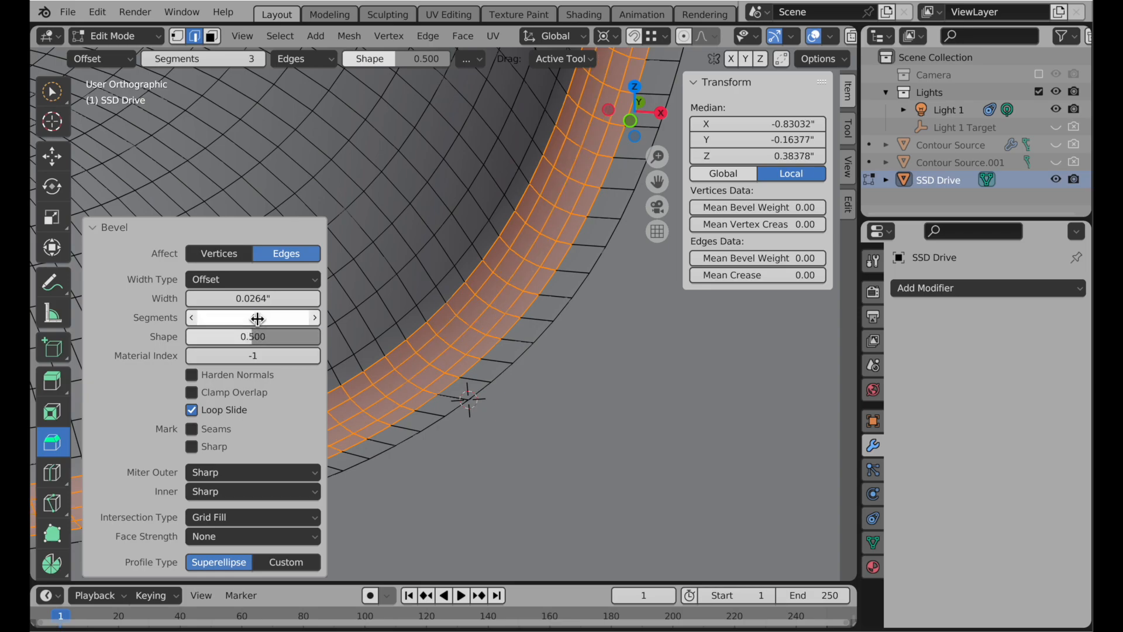
{"action": "middle_click_drag", "start_coordinate": [569, 188], "coordinate": [513, 435], "text": "ctrl"}
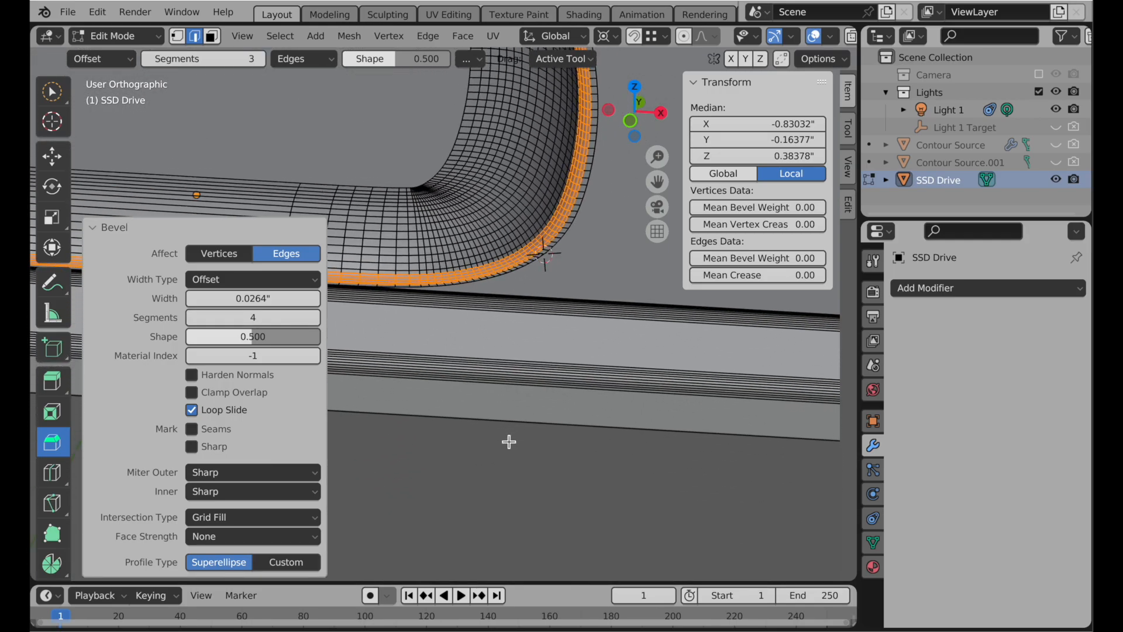
{"action": "left_click", "coordinate": [498, 465]}
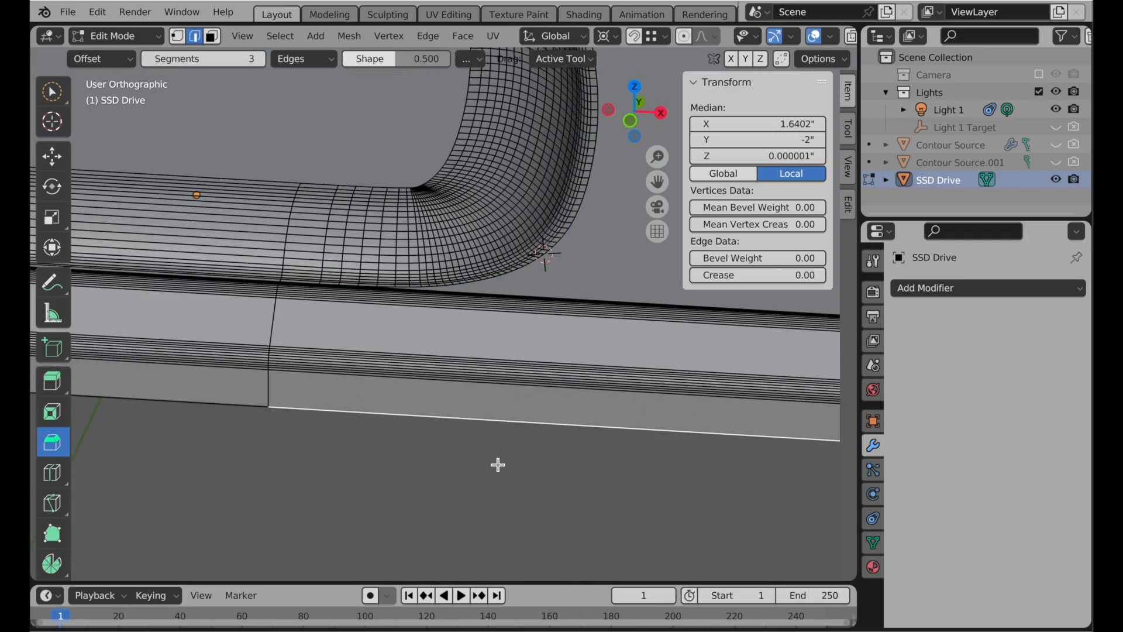
Step: Select the raised area's flat top face and expand the selection by one ring of faces
{"action": "middle_click_drag", "start_coordinate": [572, 283], "coordinate": [589, 241]}
{"action": "middle_click_drag", "start_coordinate": [572, 288], "coordinate": [507, 261]}
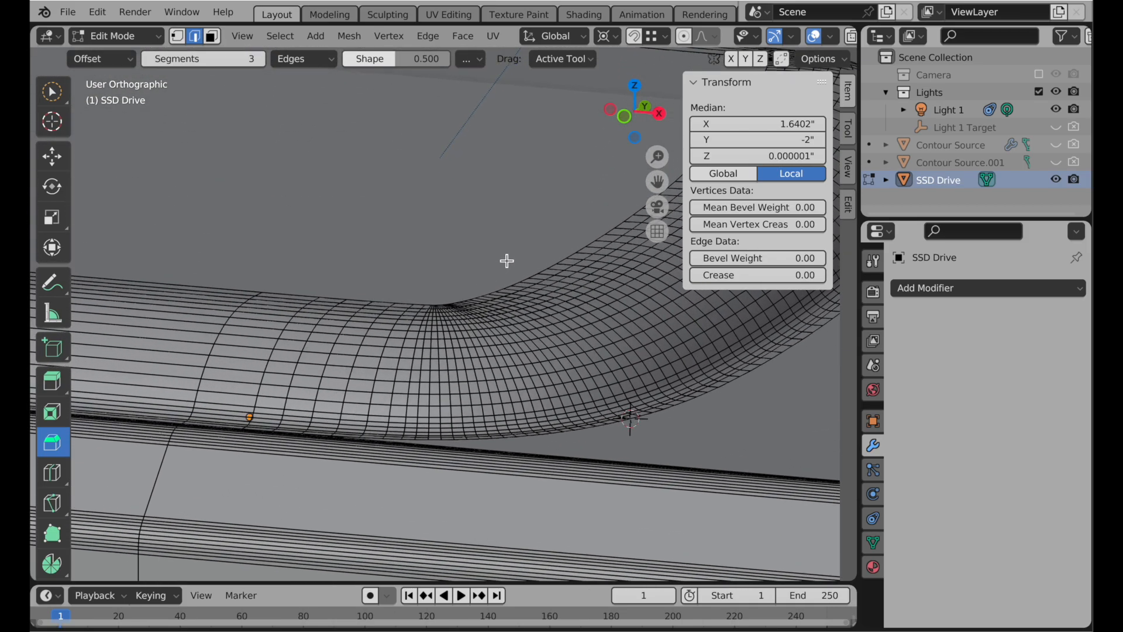
{"action": "left_click", "coordinate": [213, 36]}
{"action": "left_click", "coordinate": [265, 138]}
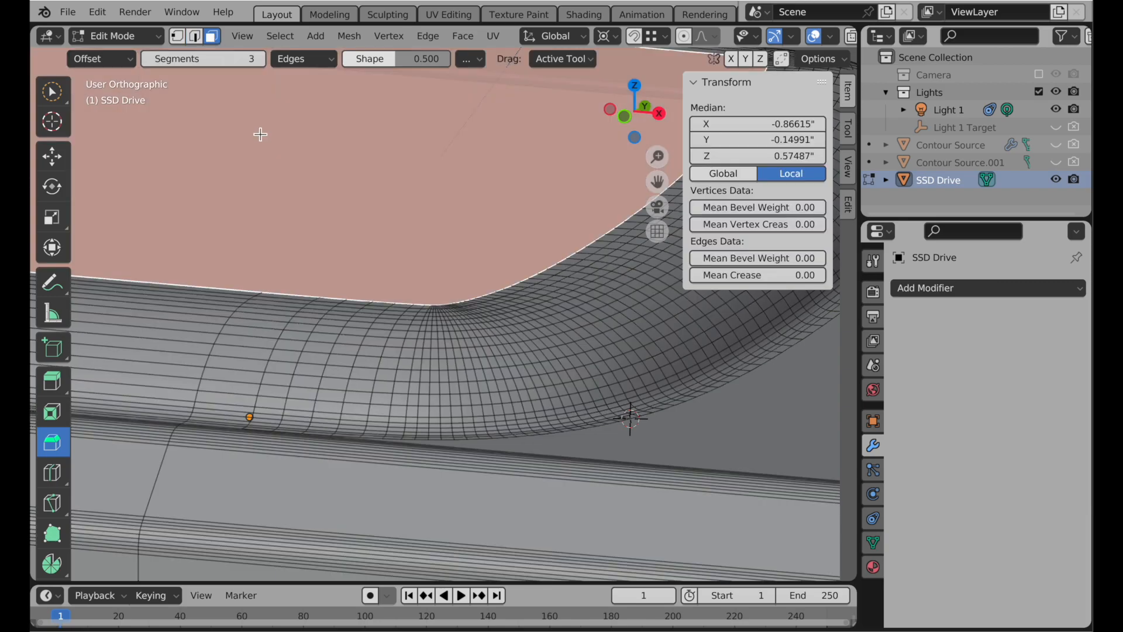
{"action": "left_click", "coordinate": [278, 36]}
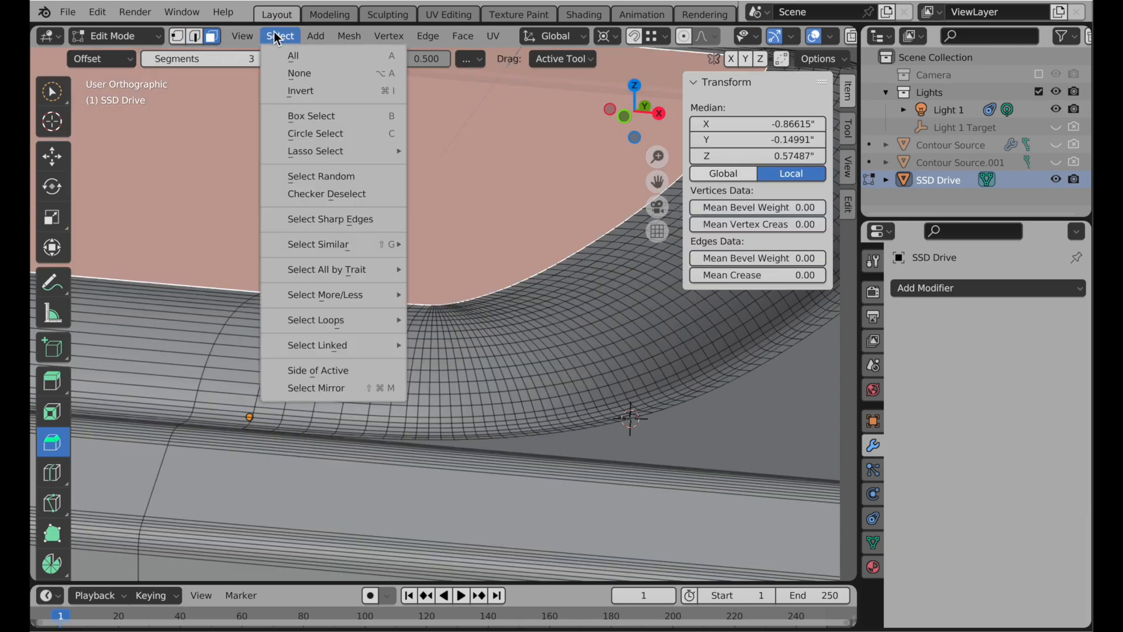
{"action": "mouse_move", "coordinate": [351, 295]}
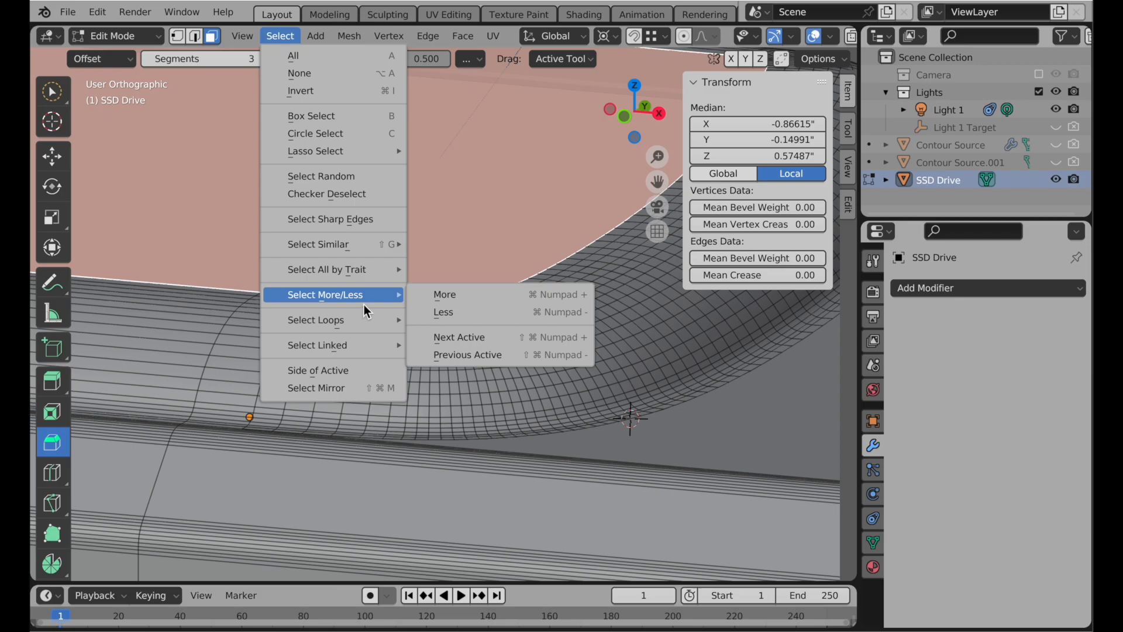
{"action": "left_click", "coordinate": [422, 296]}
Step: Repeat Select More until the selection covers the rounded sides down to the base bevel, leaving the outermost faces unselected
{"action": "key", "text": "shift+r"}
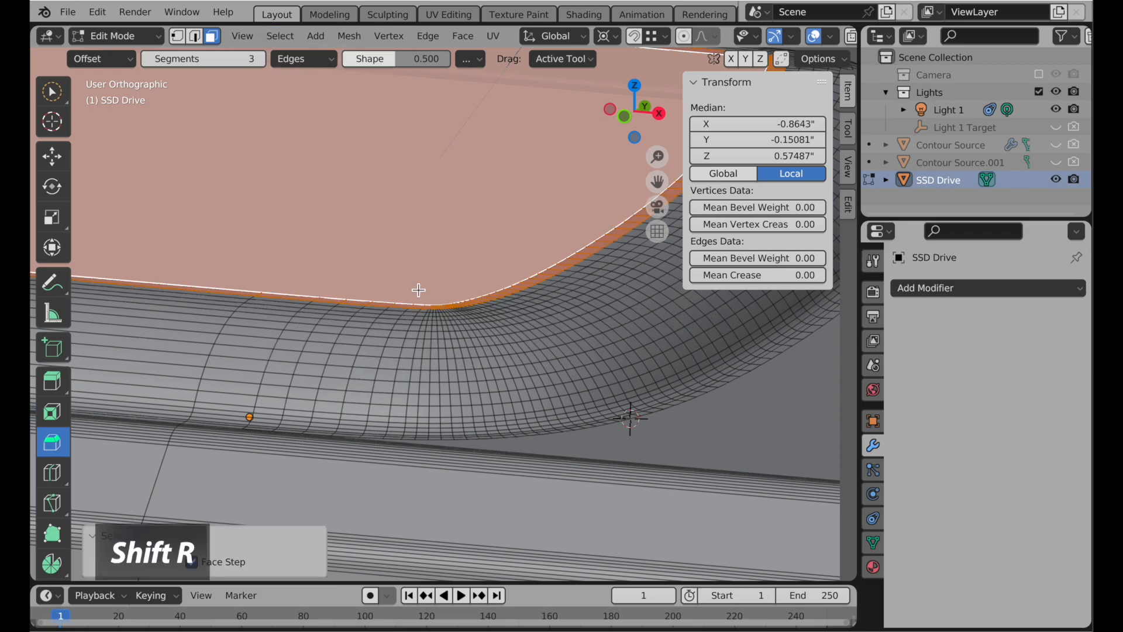
{"action": "key", "text": "shift+r"}
{"action": "key", "text": "shift+r"}
{"action": "key", "text": "shift+r"}
{"action": "key", "text": "shift+r"}
{"action": "key", "text": "shift+r"}
{"action": "key", "text": "shift+r"}
{"action": "key", "text": "shift+r"}
{"action": "key", "text": "shift+r"}
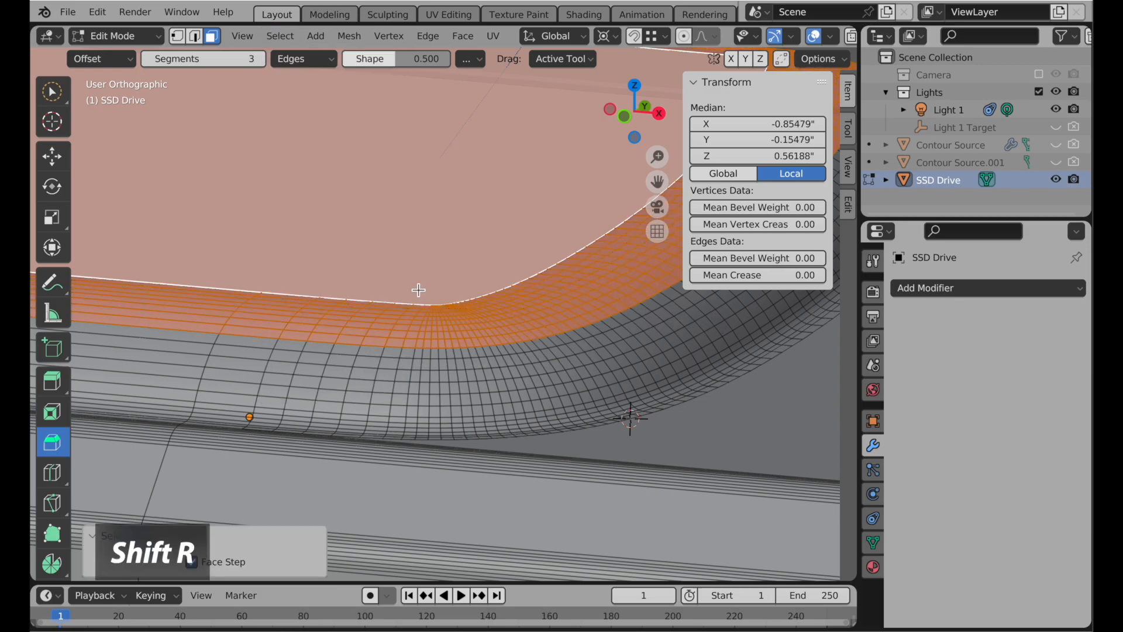
{"action": "key", "text": "shift+r"}
{"action": "key", "text": "shift+r"}
{"action": "key", "text": "shift+r"}
{"action": "key", "text": "shift+r"}
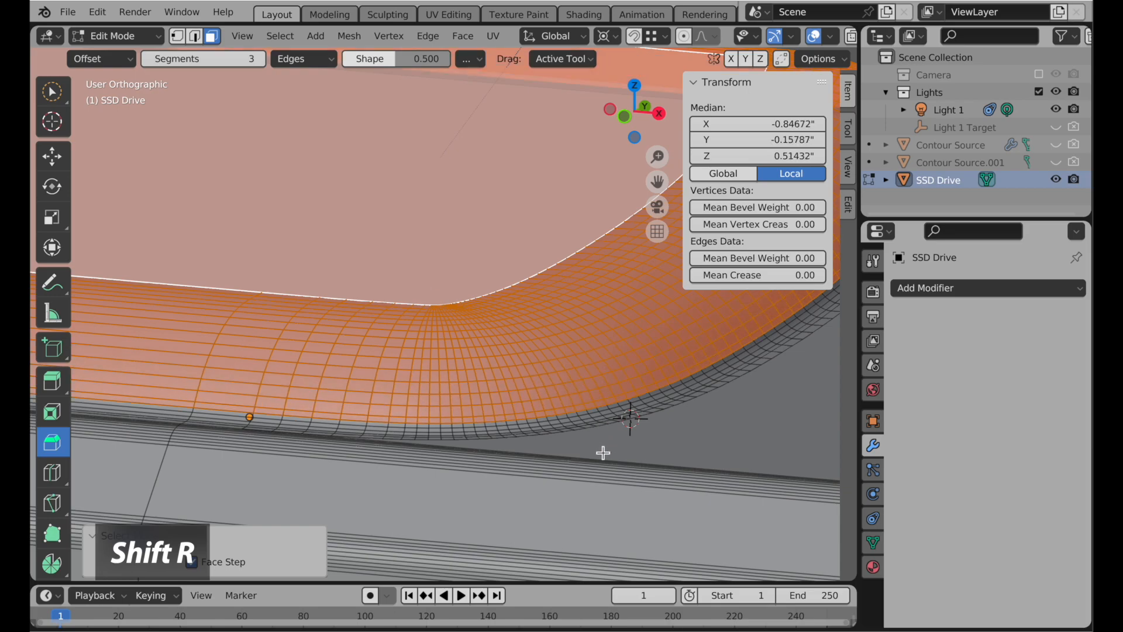
{"action": "middle_click_drag", "start_coordinate": [603, 466], "coordinate": [413, 296]}
{"action": "key", "text": "shift+r"}
{"action": "key", "text": "shift+r"}
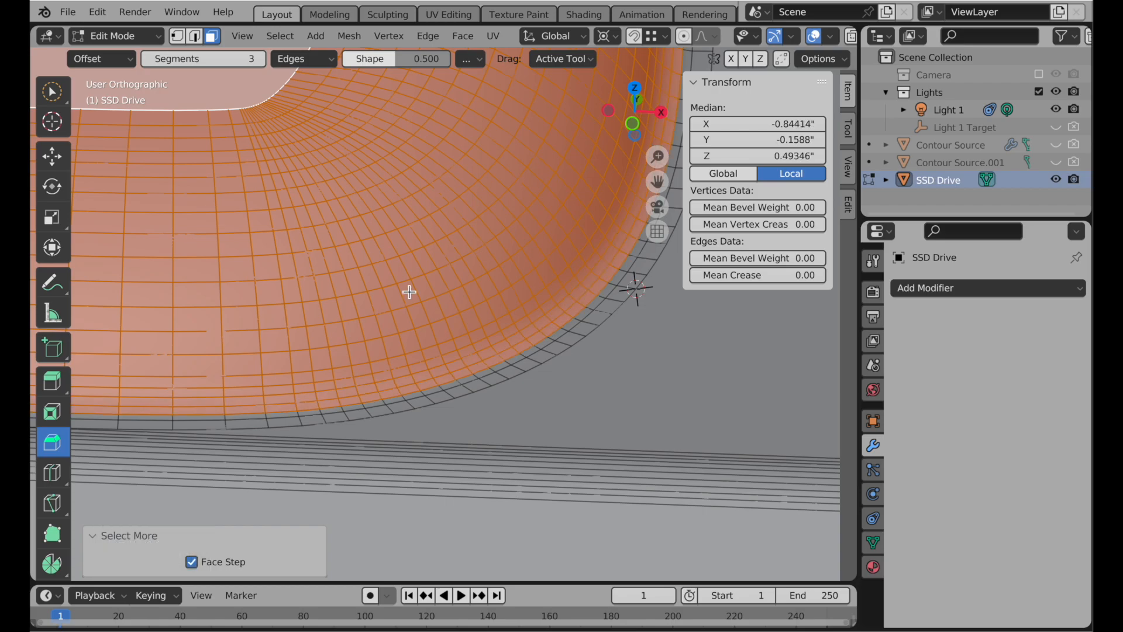
Step: Activate the Scale tool for the selected raised faces, view the drive from the front and make the 3D Cursor the pivot point
{"action": "middle_click_drag", "start_coordinate": [551, 326], "coordinate": [471, 398]}
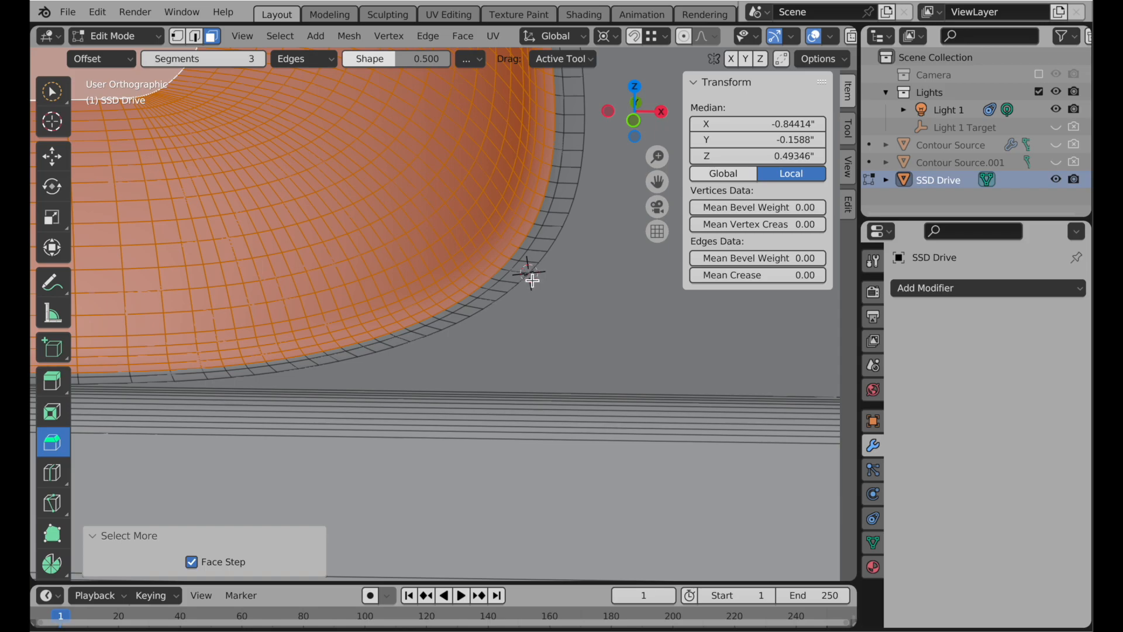
{"action": "key", "text": "shift+space"}
{"action": "key", "text": "s"}
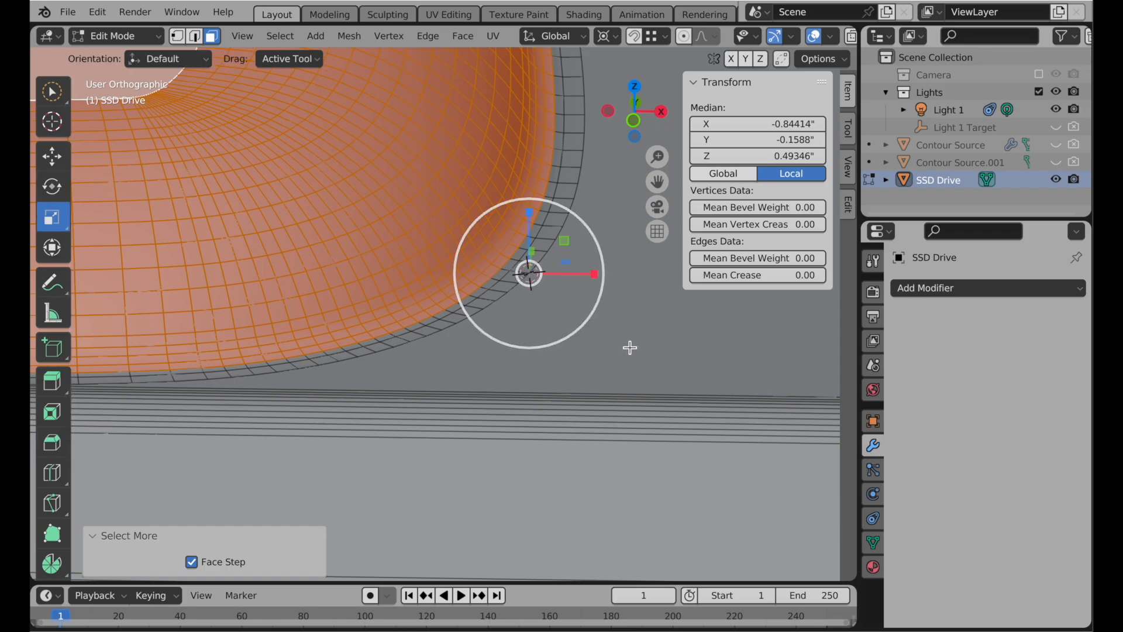
{"action": "key", "text": "period"}
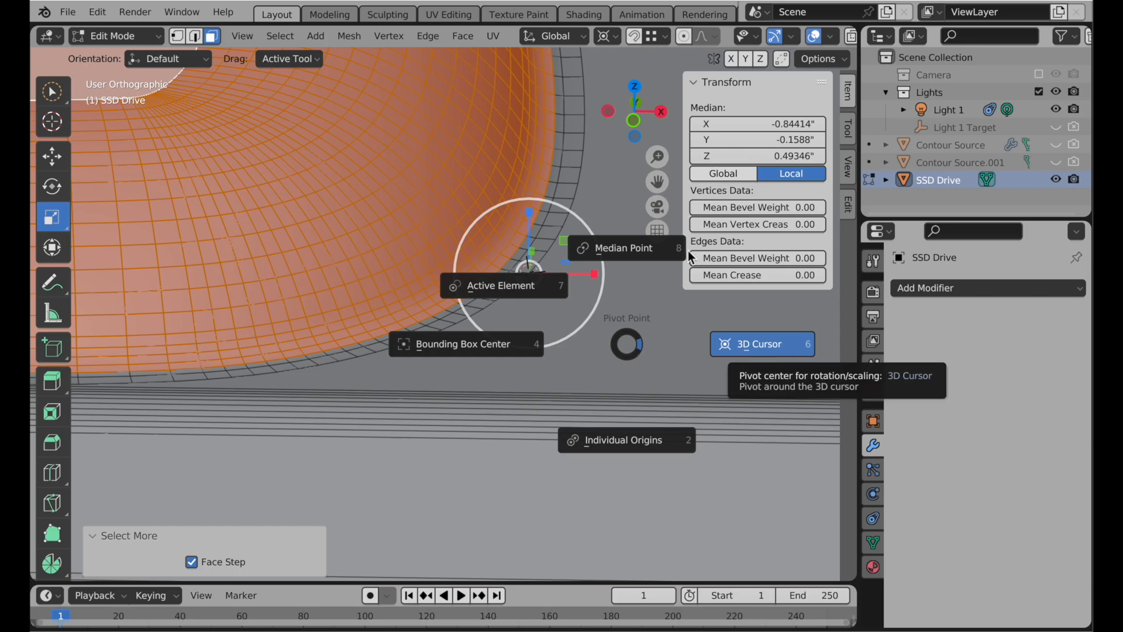
{"action": "left_click", "coordinate": [638, 119]}
{"action": "left_click", "coordinate": [636, 120]}
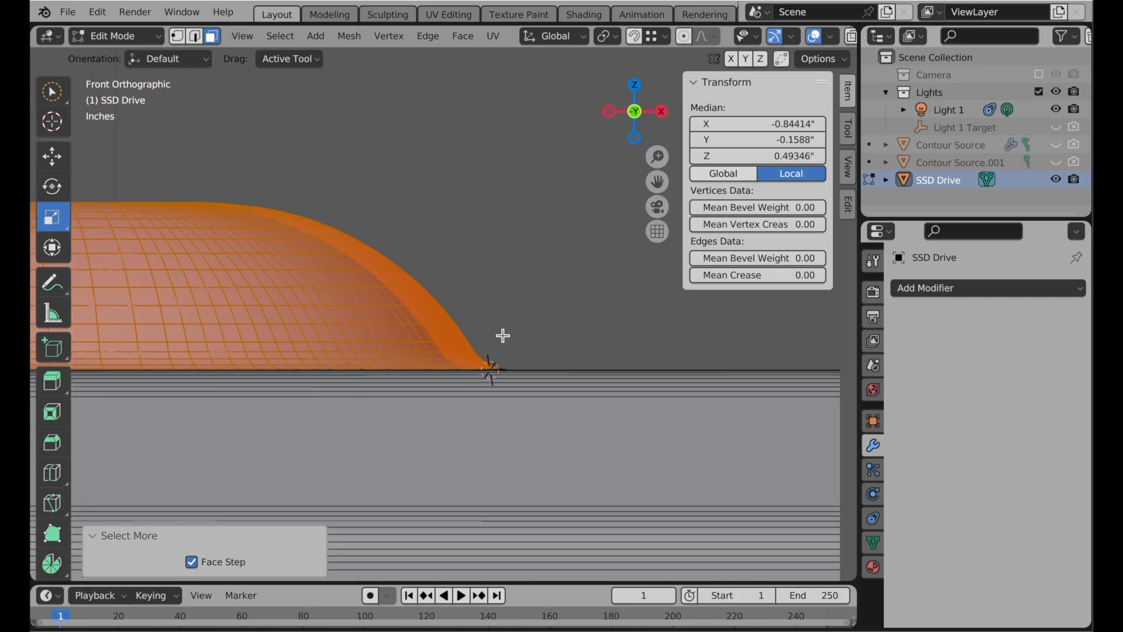
{"action": "key", "text": "period"}
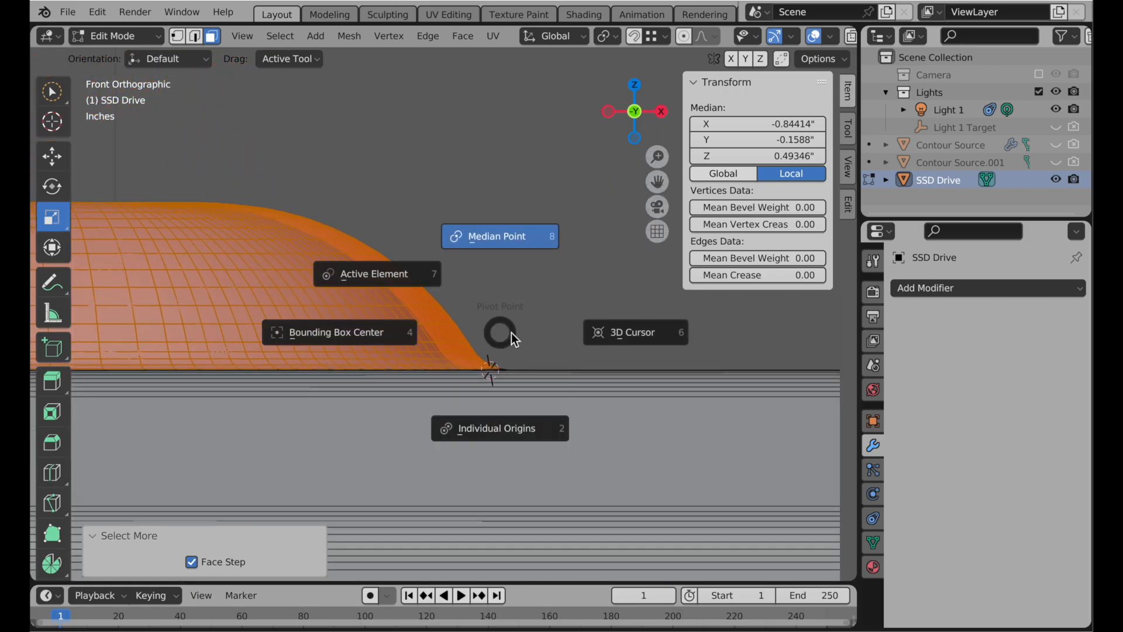
{"action": "left_click", "coordinate": [609, 336]}
Step: Flatten the selected raised faces by scaling them along Z by about 0.295, and refine their height with a Z scale of 1.176
{"action": "left_click_drag", "start_coordinate": [493, 312], "coordinate": [496, 344]}
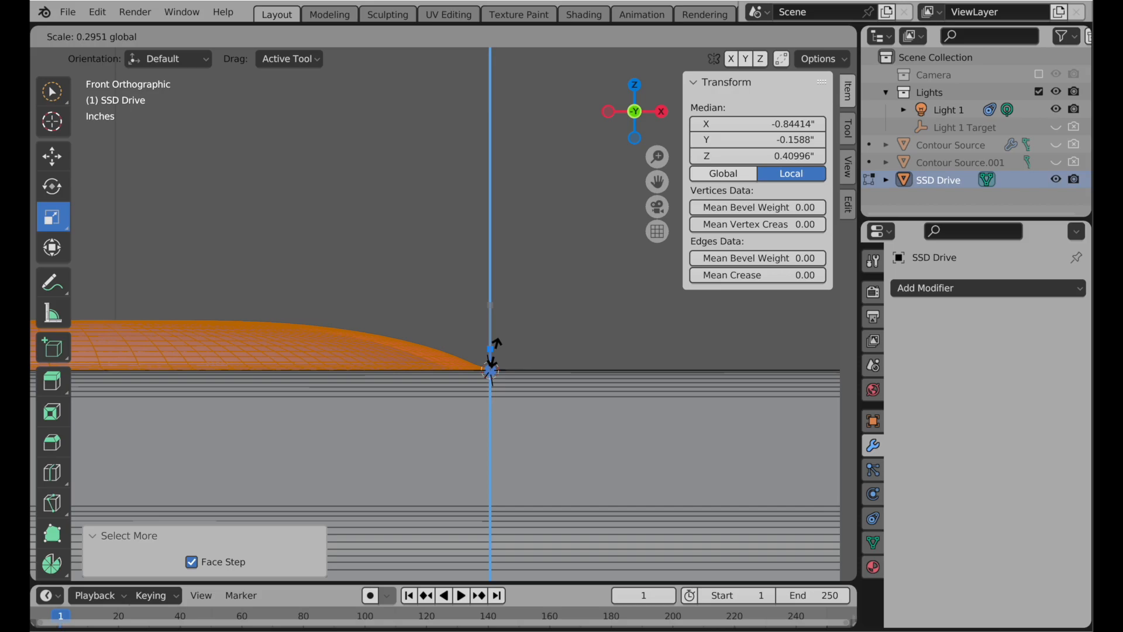
{"action": "left_click_drag", "start_coordinate": [494, 353], "coordinate": [493, 353]}
{"action": "scroll", "coordinate": [503, 330], "scroll_direction": "down", "scroll_amount": 6}
{"action": "middle_click_drag", "start_coordinate": [507, 405], "coordinate": [465, 433]}
{"action": "middle_click_drag", "start_coordinate": [473, 304], "coordinate": [586, 221], "text": "shift"}
{"action": "left_click_drag", "start_coordinate": [372, 390], "coordinate": [371, 375]}
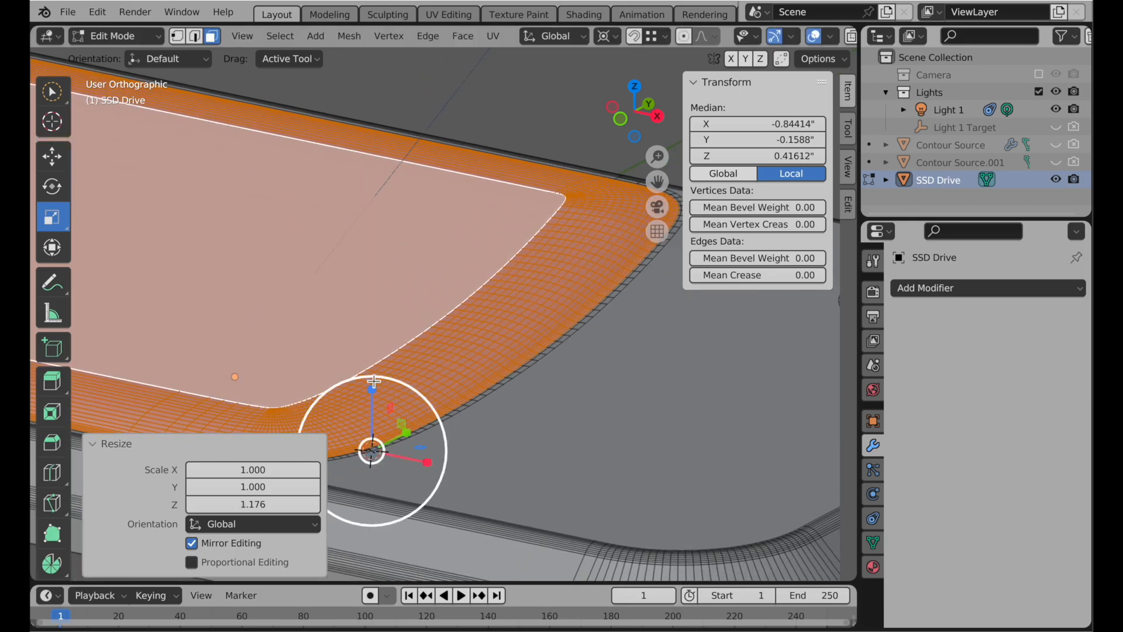
Step: Clear the face selection and return the SSD Drive to Object Mode
{"action": "left_click", "coordinate": [539, 89]}
{"action": "key", "text": "Tab"}
{"action": "scroll", "coordinate": [525, 165], "scroll_direction": "down", "scroll_amount": 6}
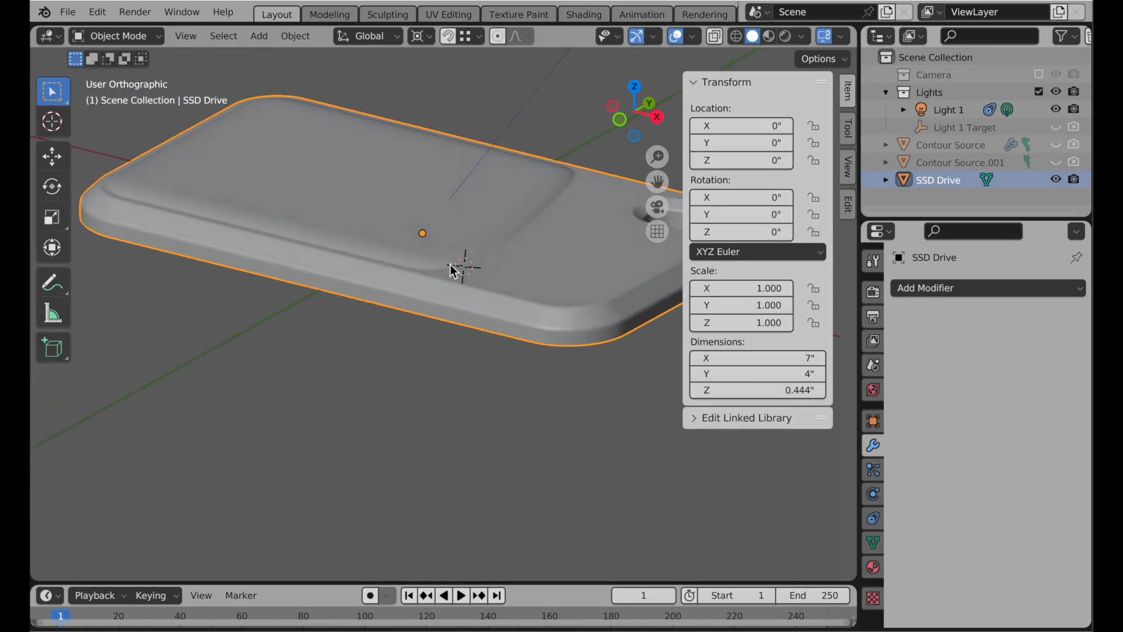